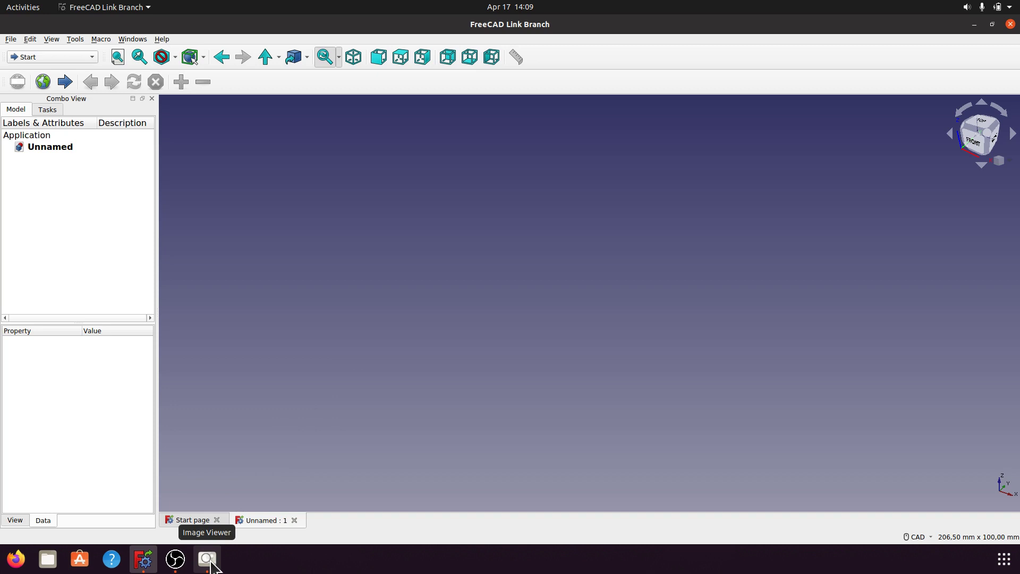
- Check the Practice 06.jpg drawing in Image Viewer, and start a Part Design sketch on the XY plane in FreeCAD
{"action": "left_click", "coordinate": [211, 564]}
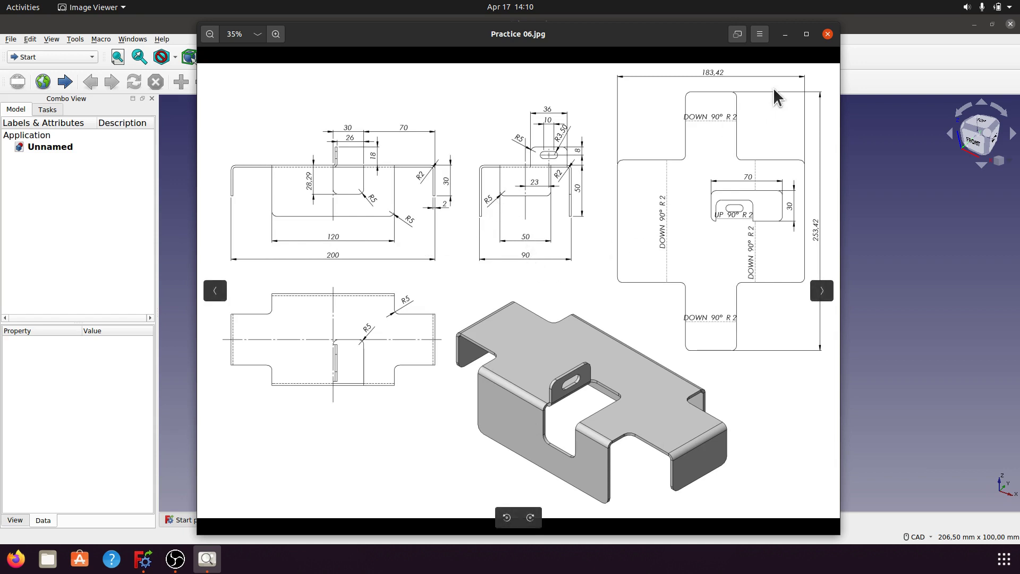
{"action": "left_click", "coordinate": [784, 34]}
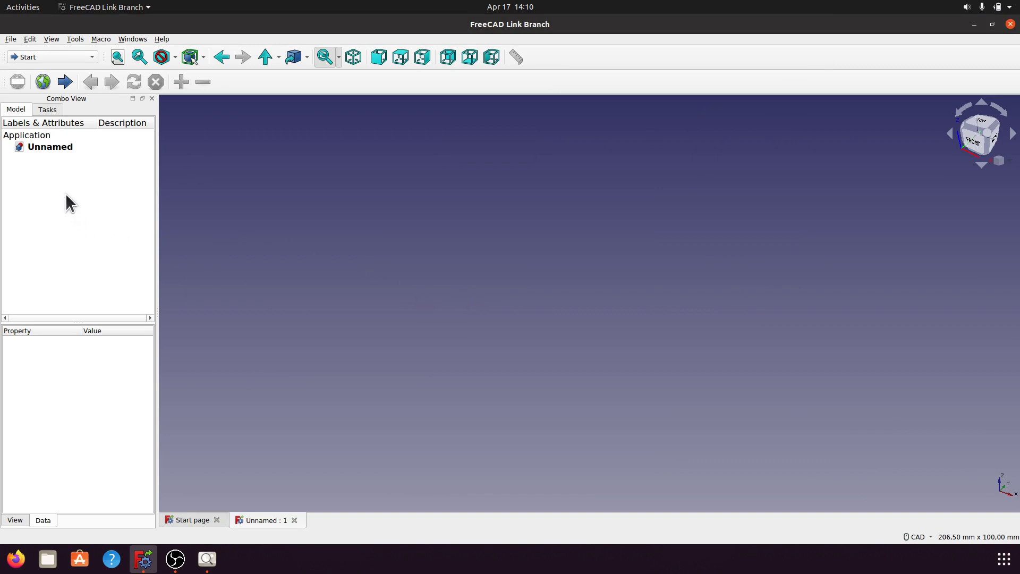
{"action": "left_click", "coordinate": [93, 56]}
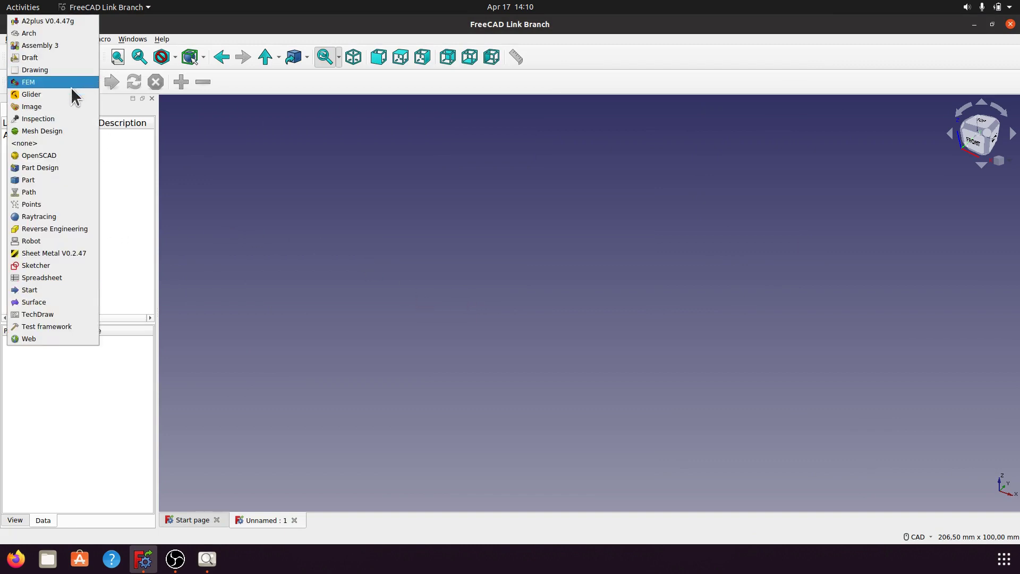
{"action": "left_click", "coordinate": [46, 169]}
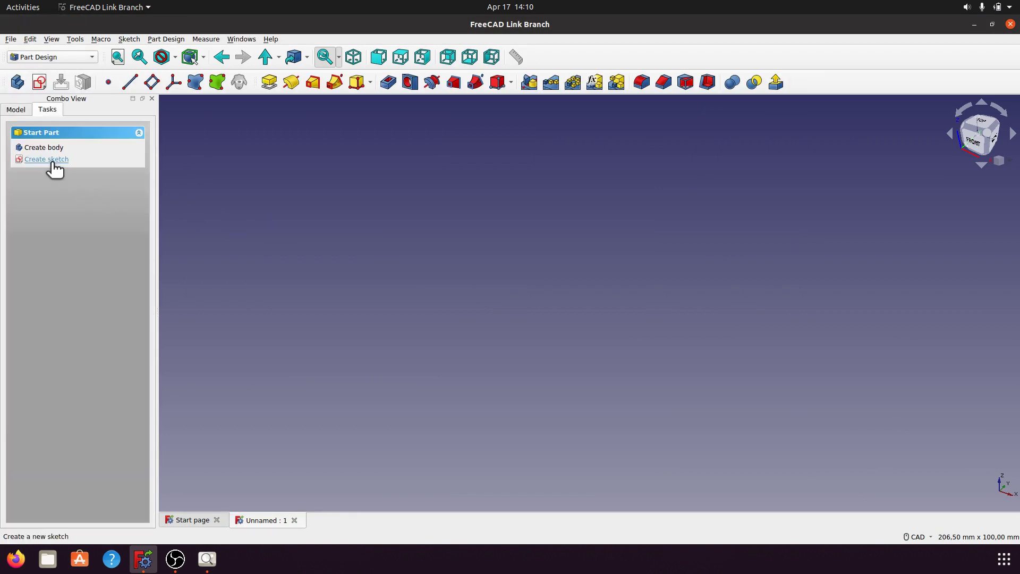
{"action": "left_click", "coordinate": [48, 159]}
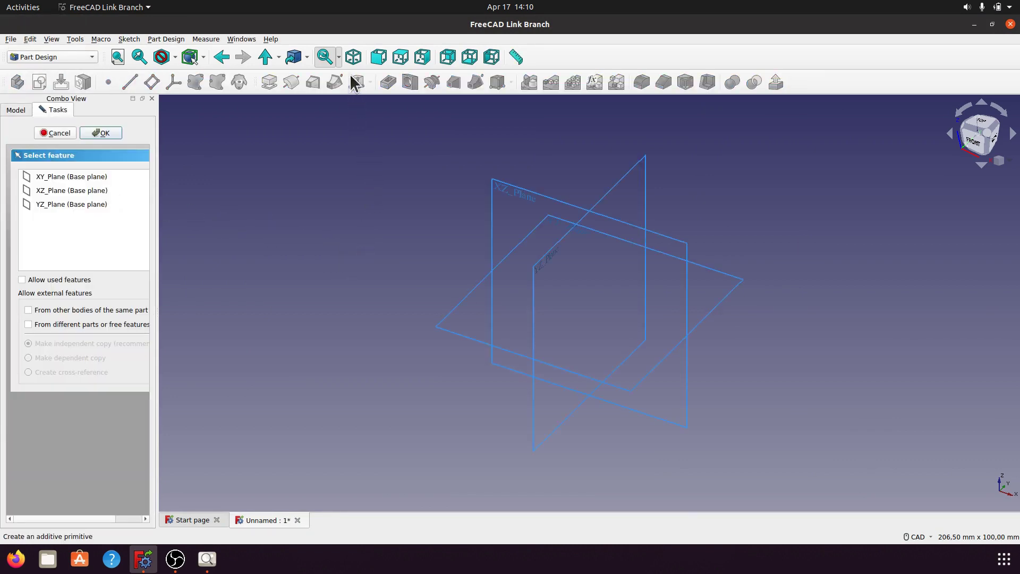
{"action": "left_click", "coordinate": [353, 57]}
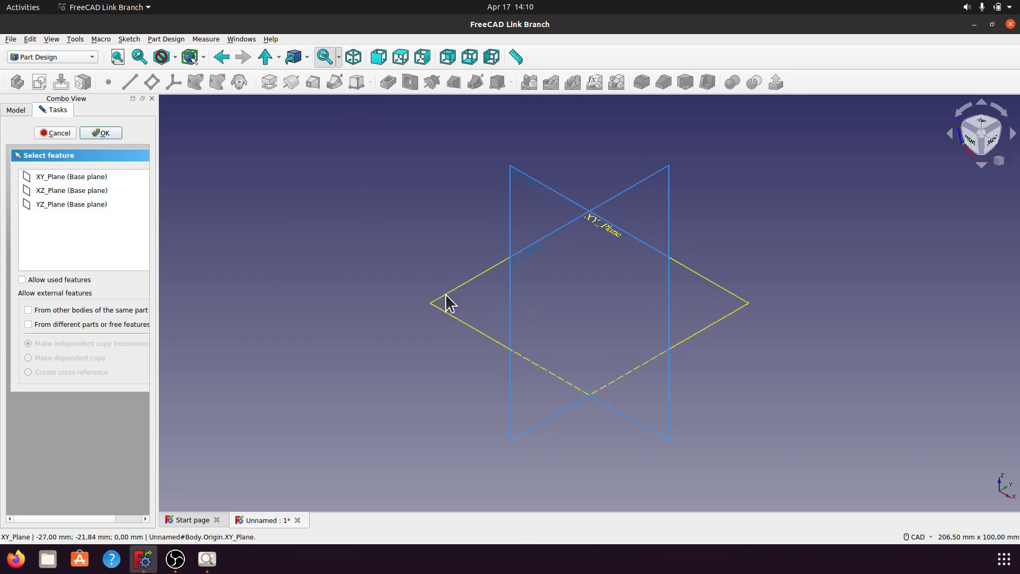
{"action": "left_click", "coordinate": [443, 295]}
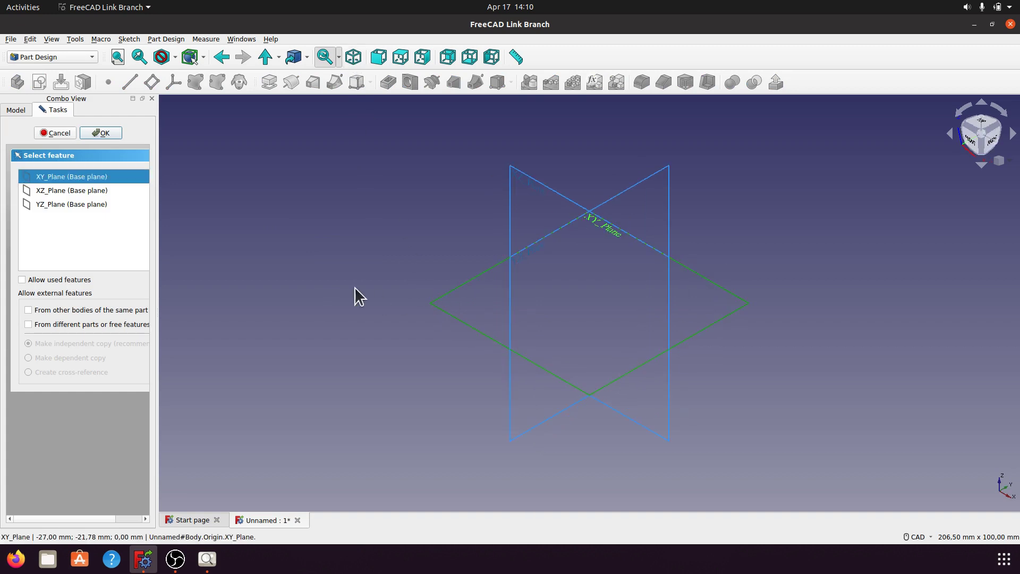
{"action": "left_click", "coordinate": [103, 133]}
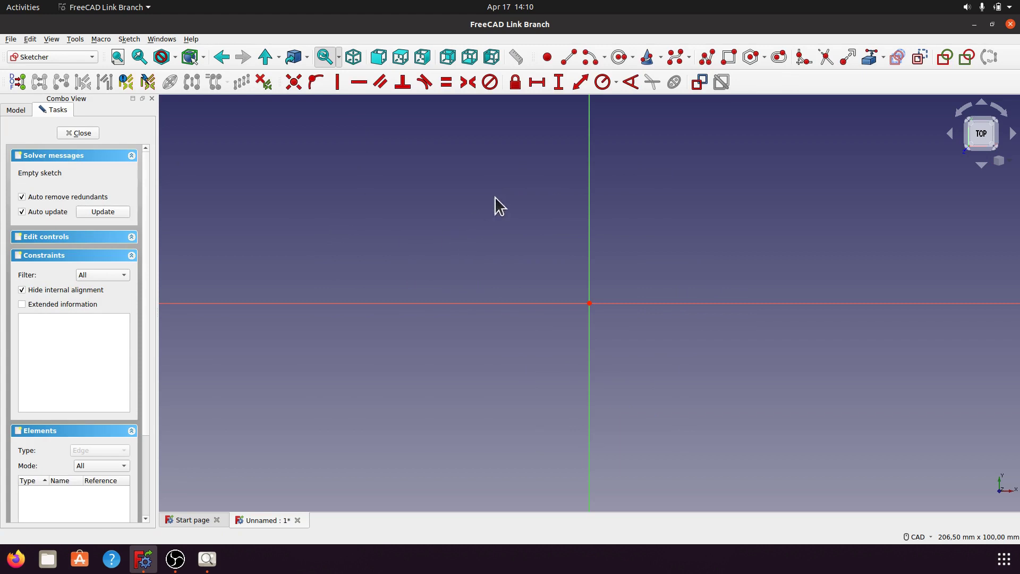
- Draw a rectangle around the sketch origin, about 98 mm wide and 51 mm high
{"action": "left_click", "coordinate": [728, 57]}
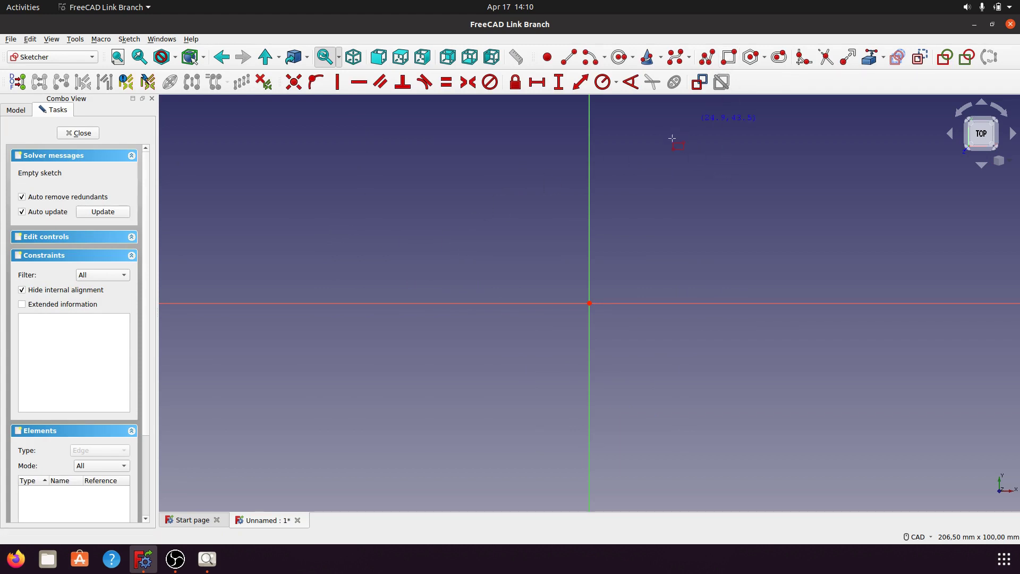
{"action": "left_click", "coordinate": [387, 191]}
{"action": "left_click", "coordinate": [792, 407]}
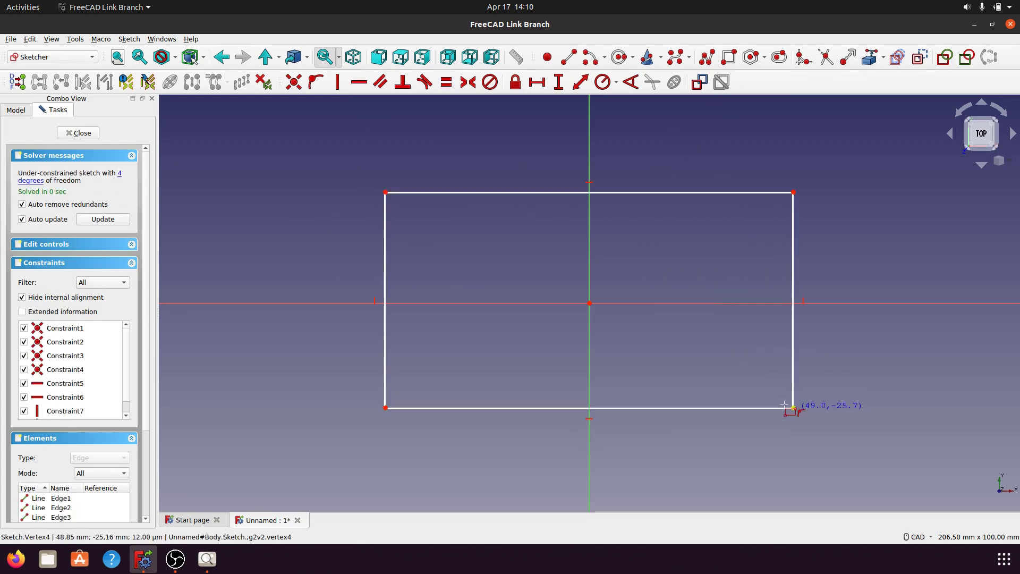
{"action": "right_click", "coordinate": [691, 346]}
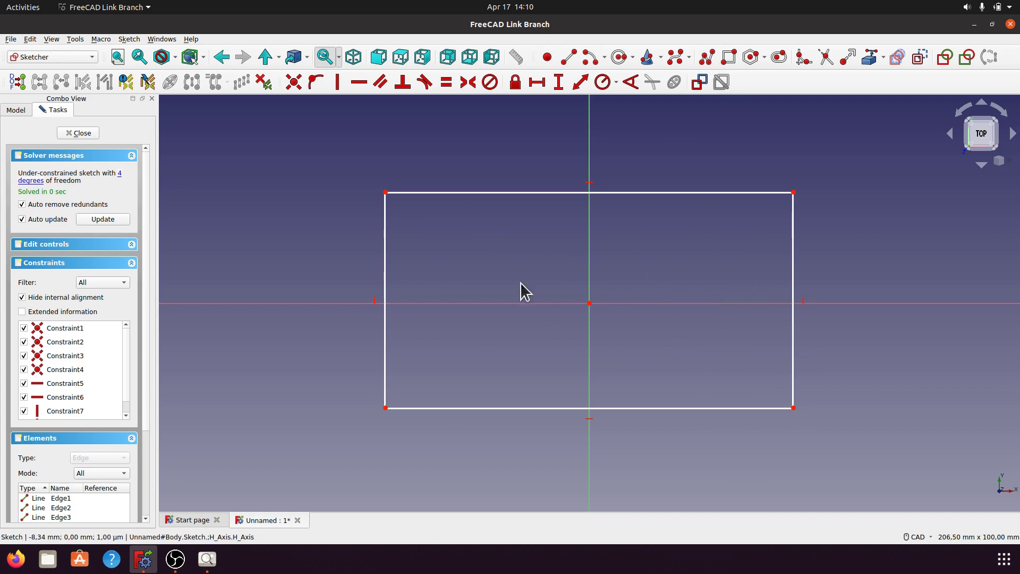
- Constrain two diagonally opposite corners of the rectangle to be symmetric about the origin
{"action": "left_click", "coordinate": [386, 192]}
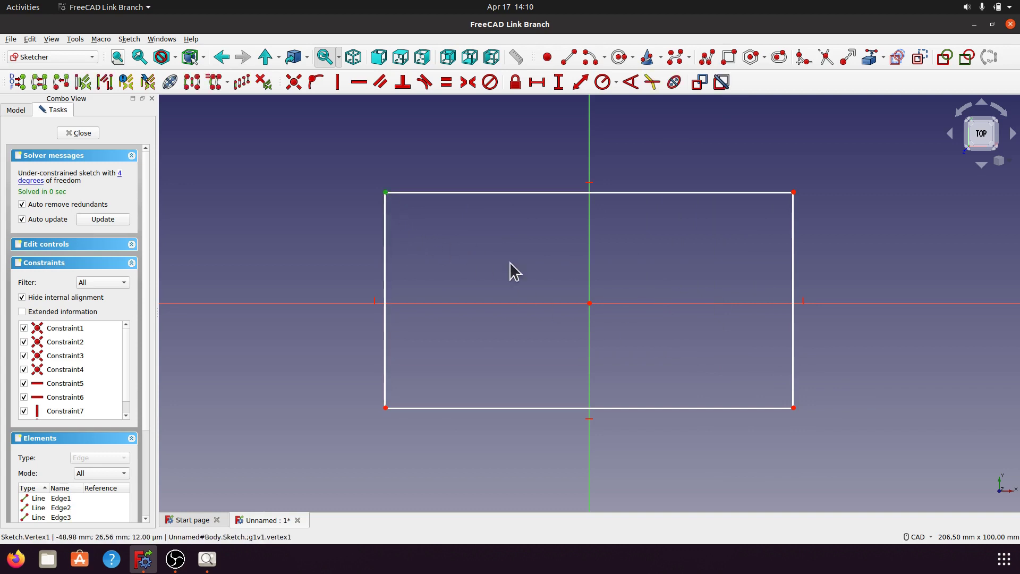
{"action": "left_click", "coordinate": [793, 408]}
{"action": "left_click", "coordinate": [589, 302]}
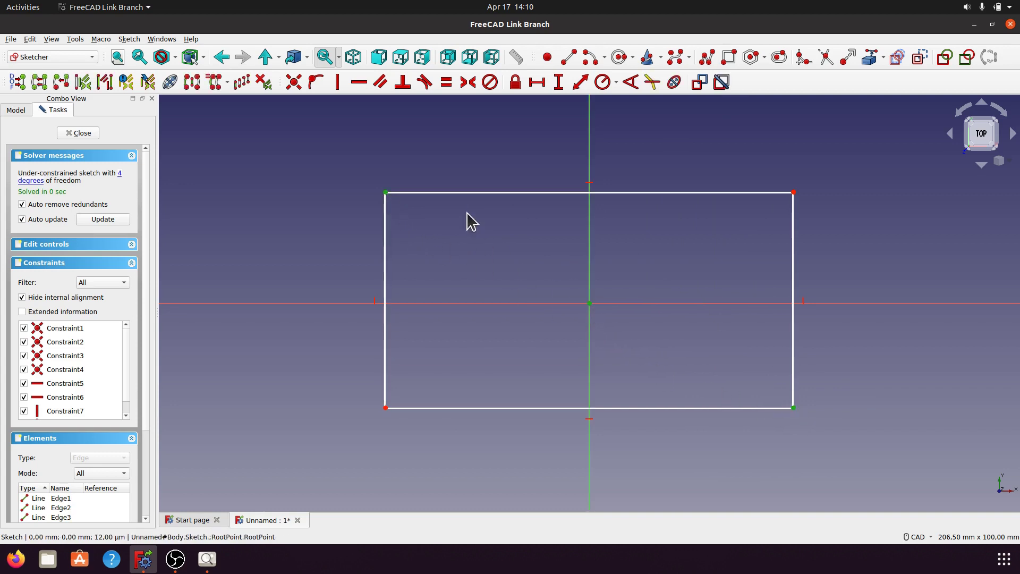
{"action": "left_click", "coordinate": [468, 82]}
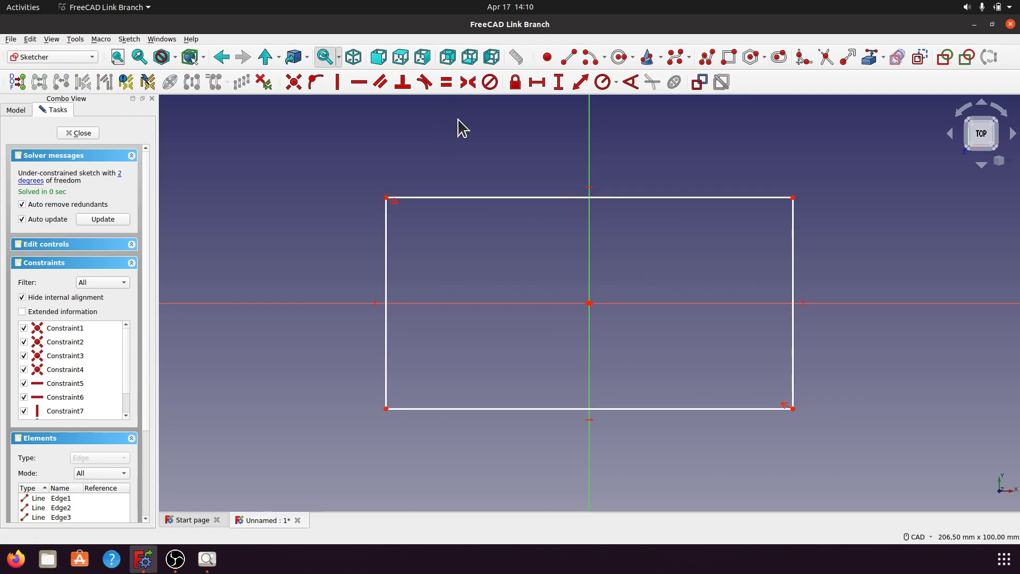
- Constrain the rectangle's horizontal length to 120 mm and place the dimension below the outline
{"action": "left_click", "coordinate": [629, 409]}
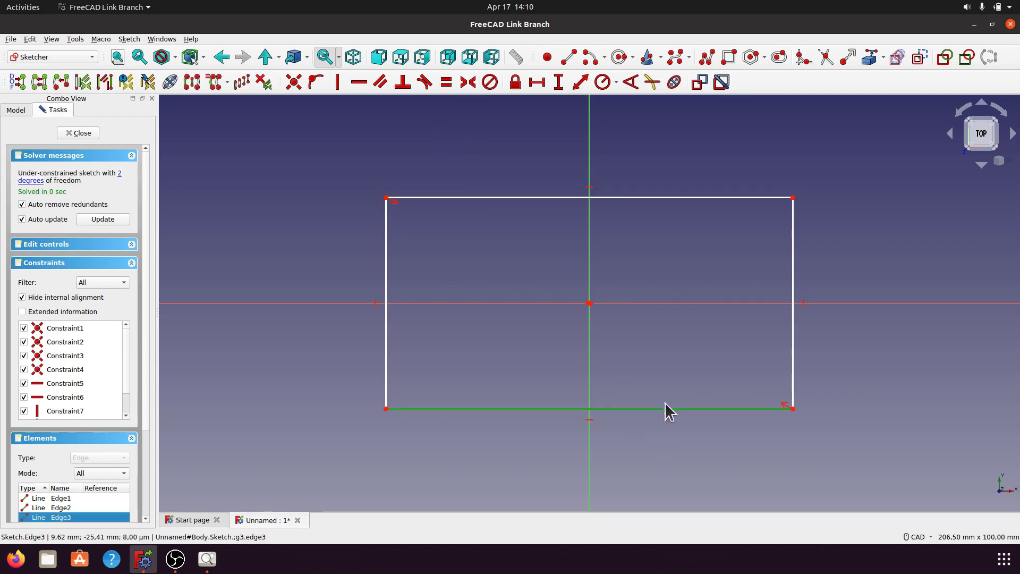
{"action": "left_click", "coordinate": [537, 82]}
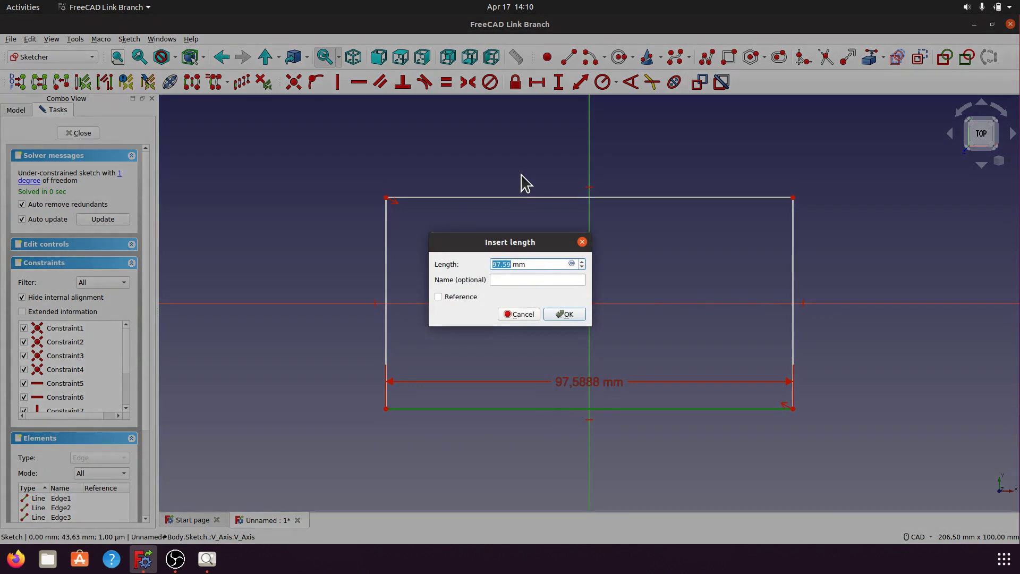
{"action": "type", "text": "120"}
{"action": "left_click", "coordinate": [566, 314]}
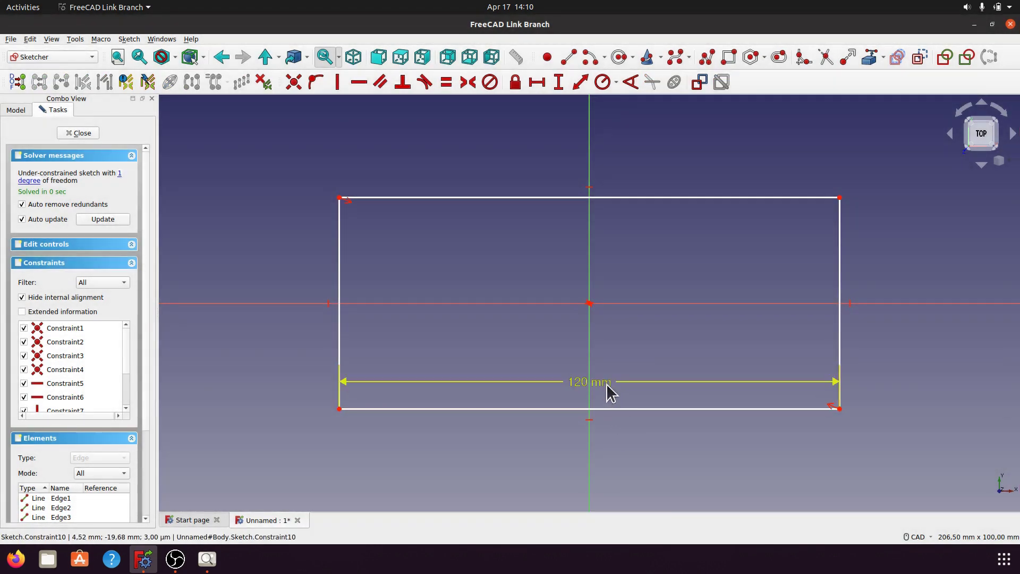
{"action": "left_click_drag", "start_coordinate": [607, 383], "coordinate": [594, 460]}
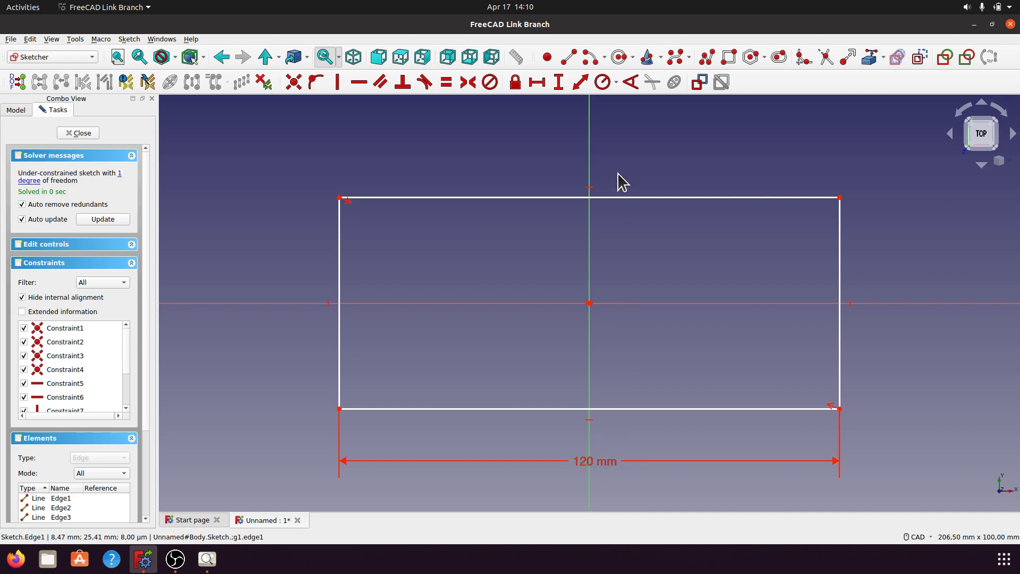
- Constrain the rectangle's vertical side to 90 mm
{"action": "left_click", "coordinate": [839, 272]}
{"action": "left_click", "coordinate": [558, 82]}
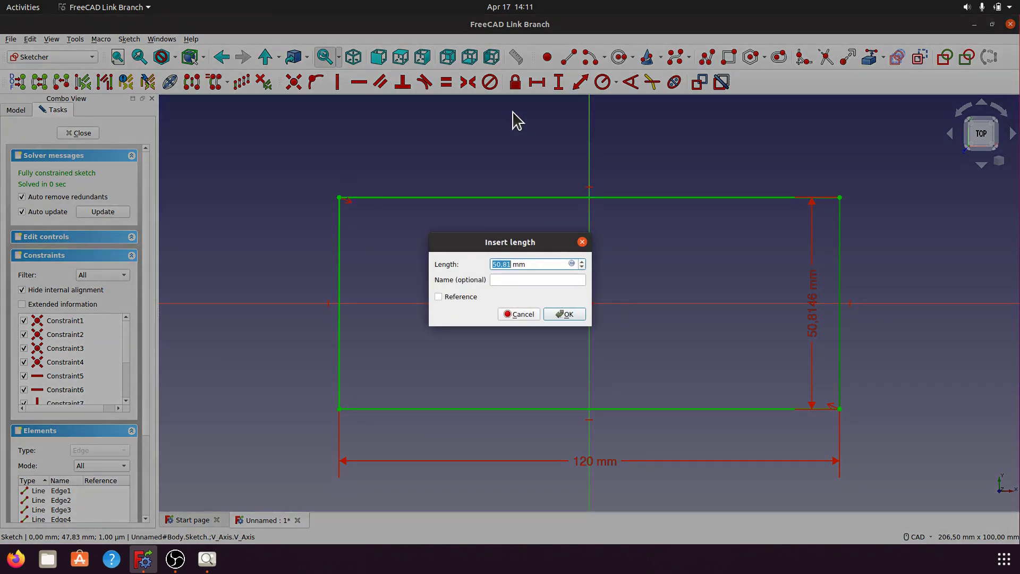
{"action": "type", "text": "90"}
{"action": "left_click", "coordinate": [568, 314]}
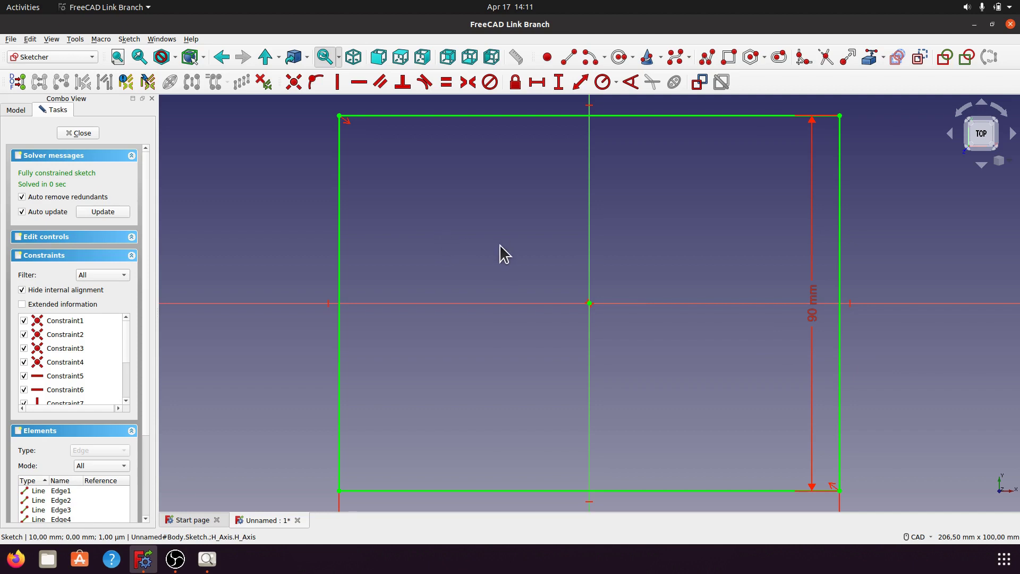
- Move the 90 mm and 120 mm dimensions clear of the rectangle and leave the sketch
{"action": "mouse_move", "coordinate": [499, 245]}
{"action": "middle_mouse_down"}
{"action": "mouse_move", "coordinate": [473, 246]}
{"action": "mouse_move", "coordinate": [478, 282]}
{"action": "middle_mouse_up"}
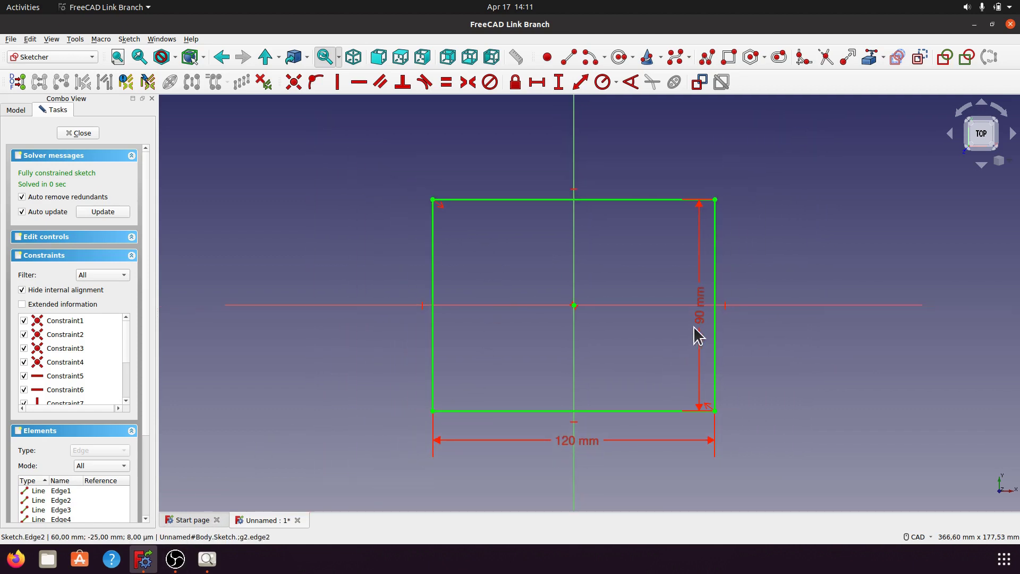
{"action": "left_click_drag", "start_coordinate": [696, 332], "coordinate": [784, 319]}
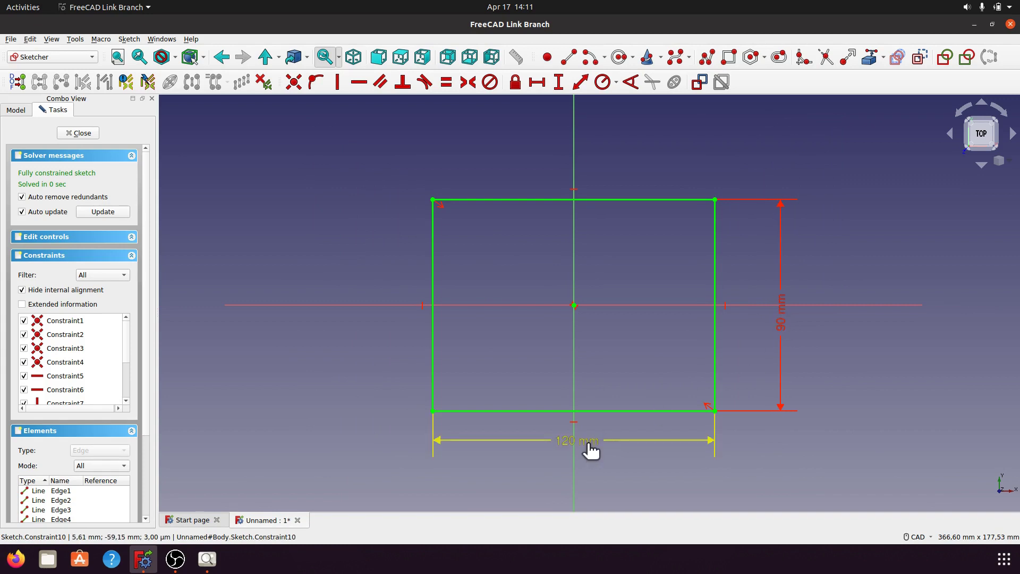
{"action": "left_click_drag", "start_coordinate": [590, 448], "coordinate": [587, 464]}
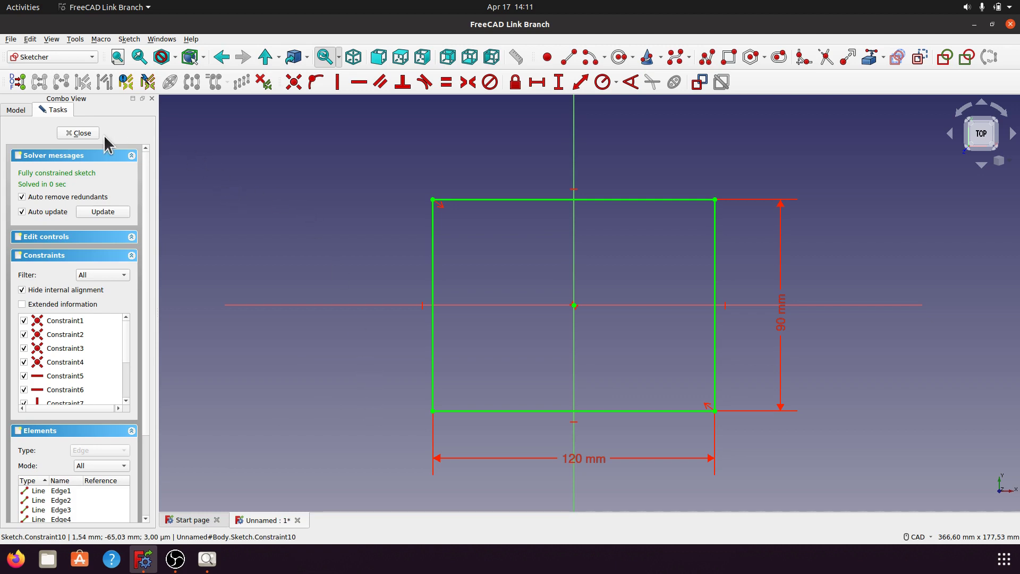
{"action": "key", "text": "Escape"}
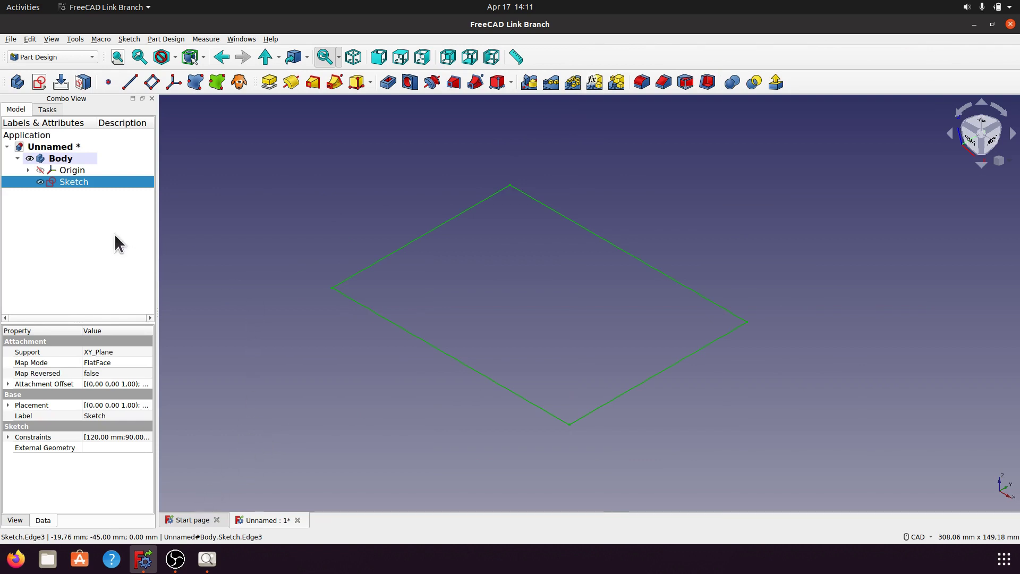
- Switch to the Sheet Metal workbench and create a base plate from the rectangle sketch
{"action": "left_click", "coordinate": [92, 57]}
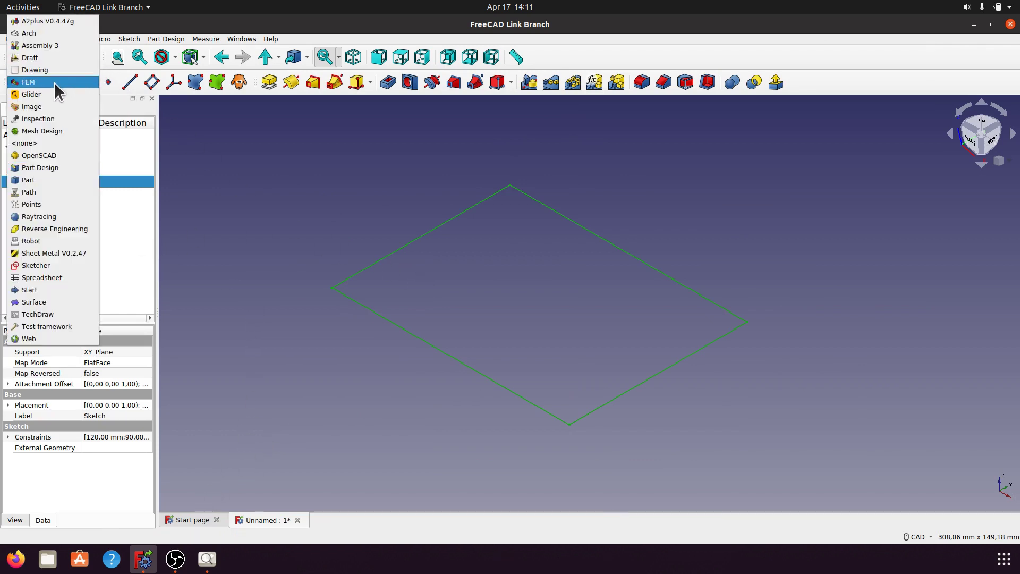
{"action": "left_click", "coordinate": [40, 253]}
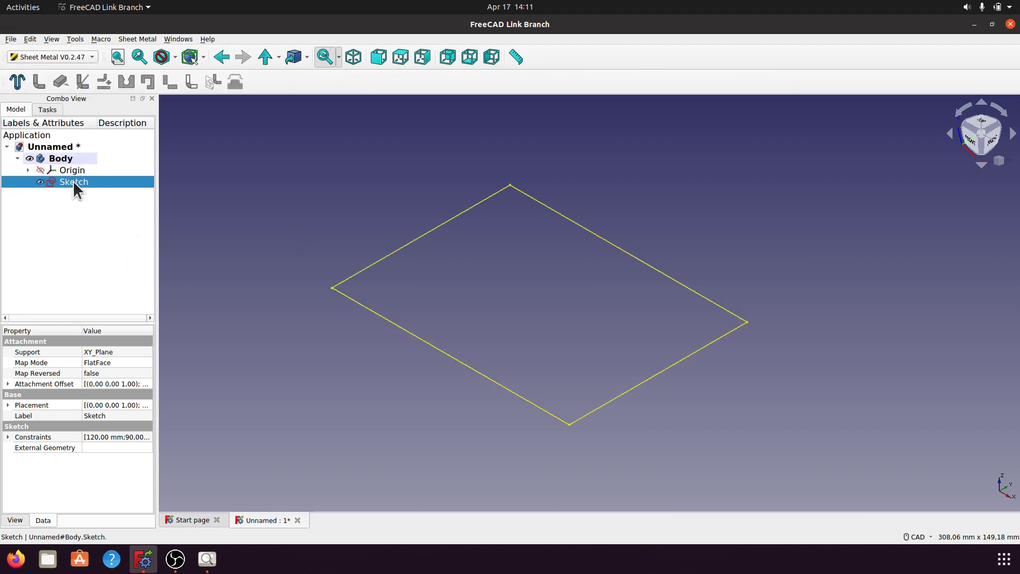
{"action": "left_click", "coordinate": [17, 82]}
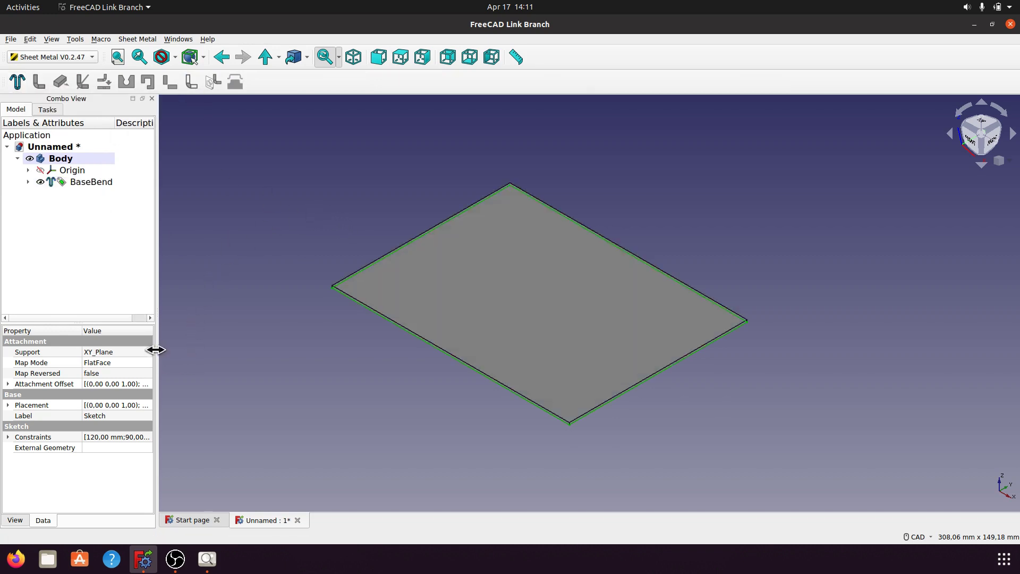
- Check the reference drawing, and set the BaseBend plate's radius to 2 mm and thickness to 2 mm
{"action": "mouse_move", "coordinate": [155, 348]}
{"action": "left_mouse_down"}
{"action": "mouse_move", "coordinate": [205, 348]}
{"action": "mouse_move", "coordinate": [160, 349]}
{"action": "left_mouse_up"}
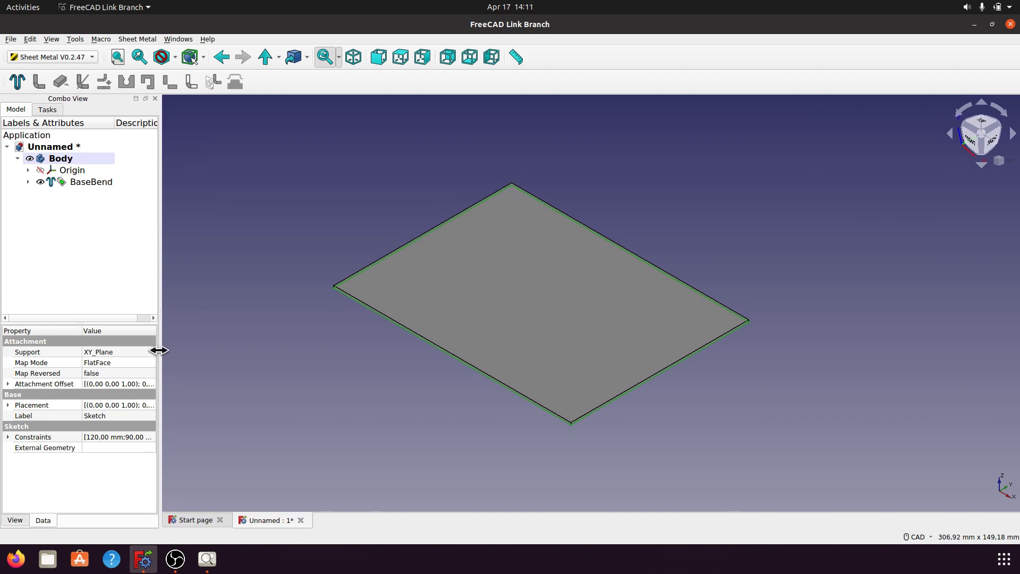
{"action": "left_click", "coordinate": [87, 182]}
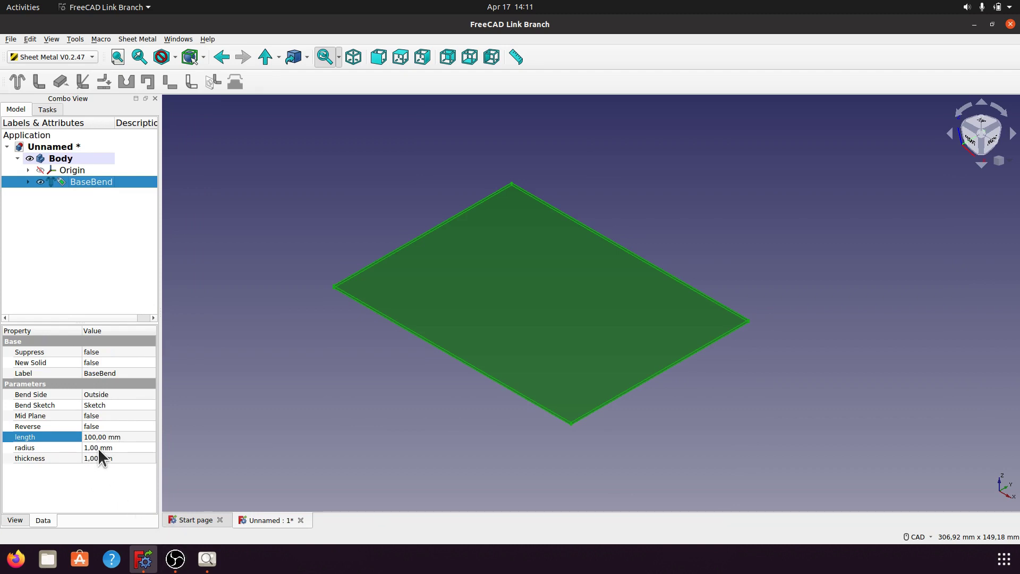
{"action": "left_click", "coordinate": [207, 559]}
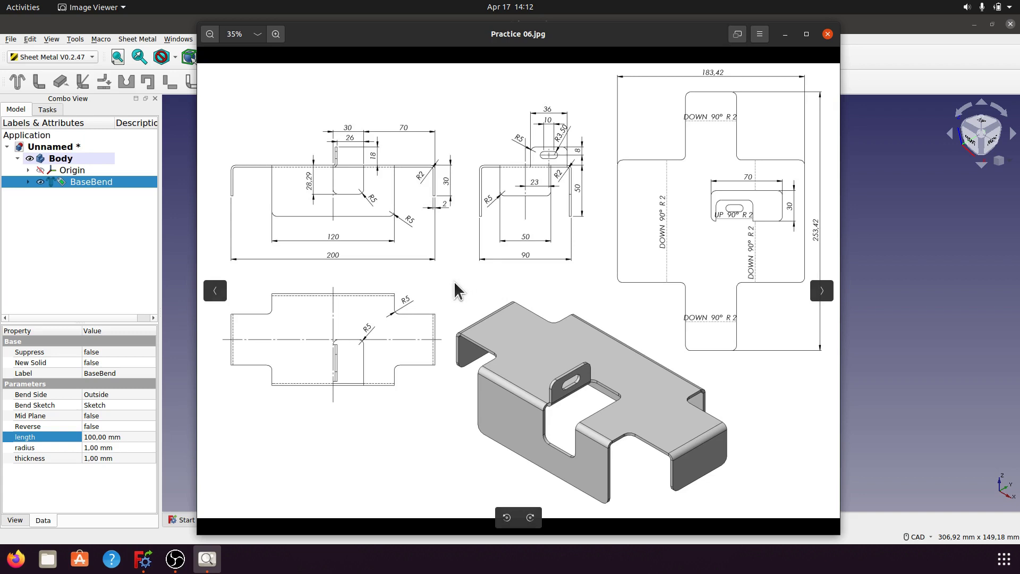
{"action": "left_click", "coordinate": [785, 34]}
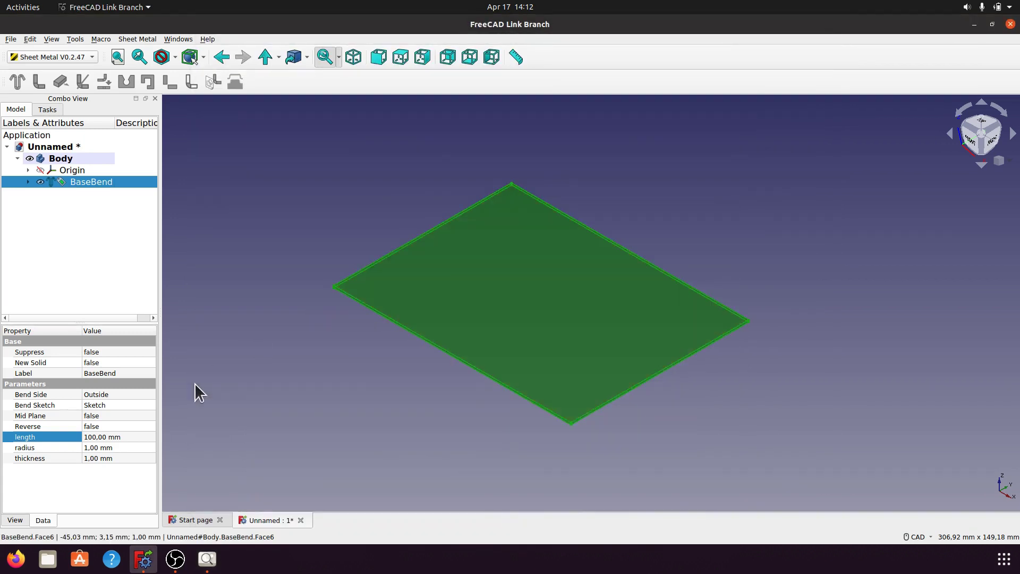
{"action": "left_click", "coordinate": [100, 447]}
{"action": "left_click_drag", "start_coordinate": [112, 448], "coordinate": [82, 447]}
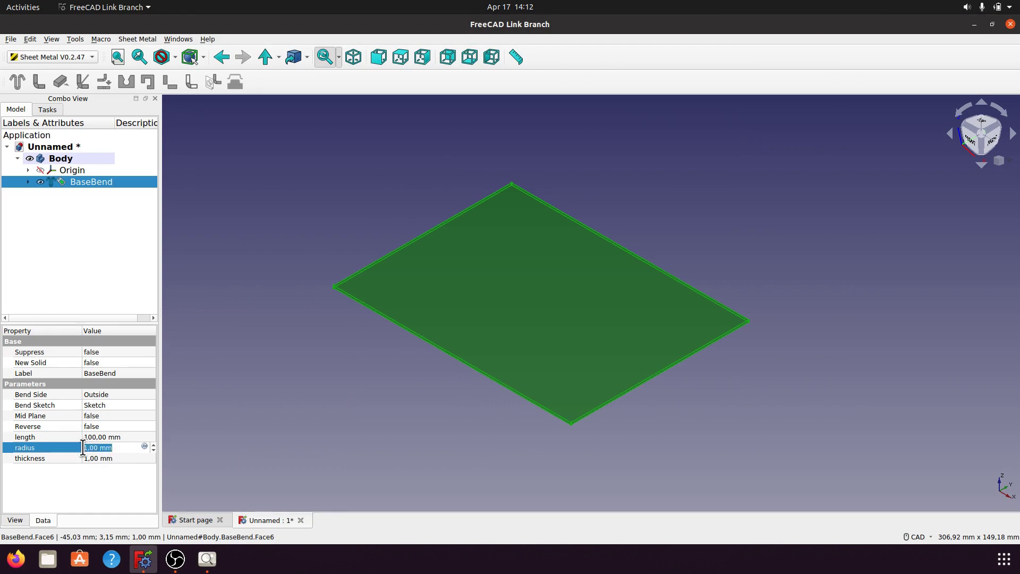
{"action": "type", "text": "2"}
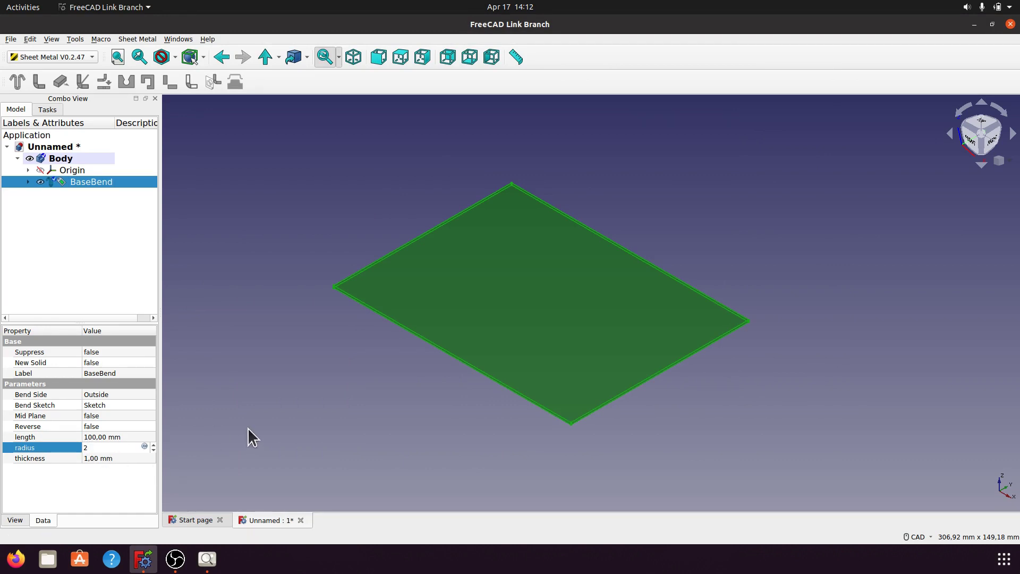
{"action": "key", "text": "Tab"}
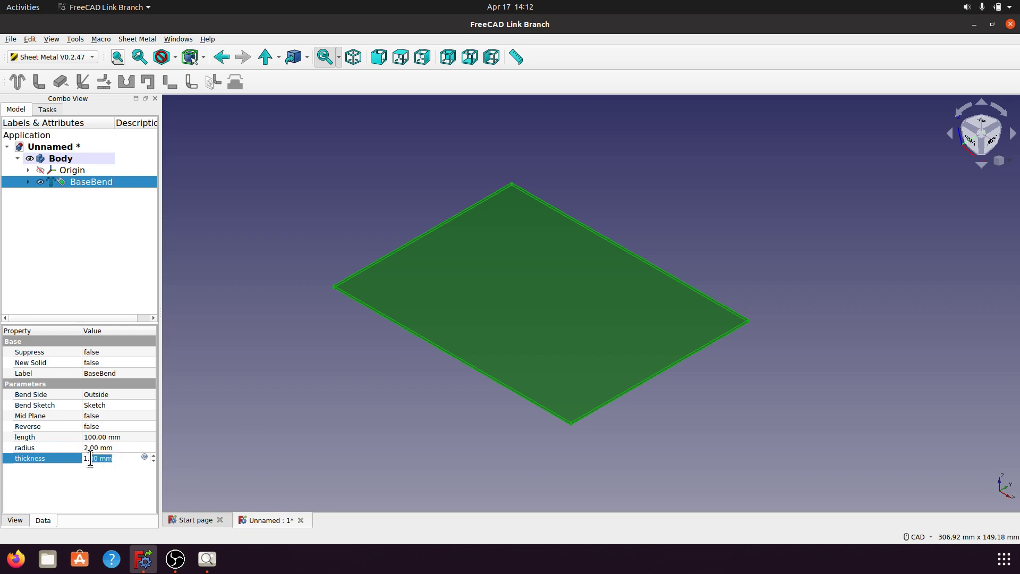
{"action": "type", "text": "2"}
{"action": "left_click", "coordinate": [405, 416]}
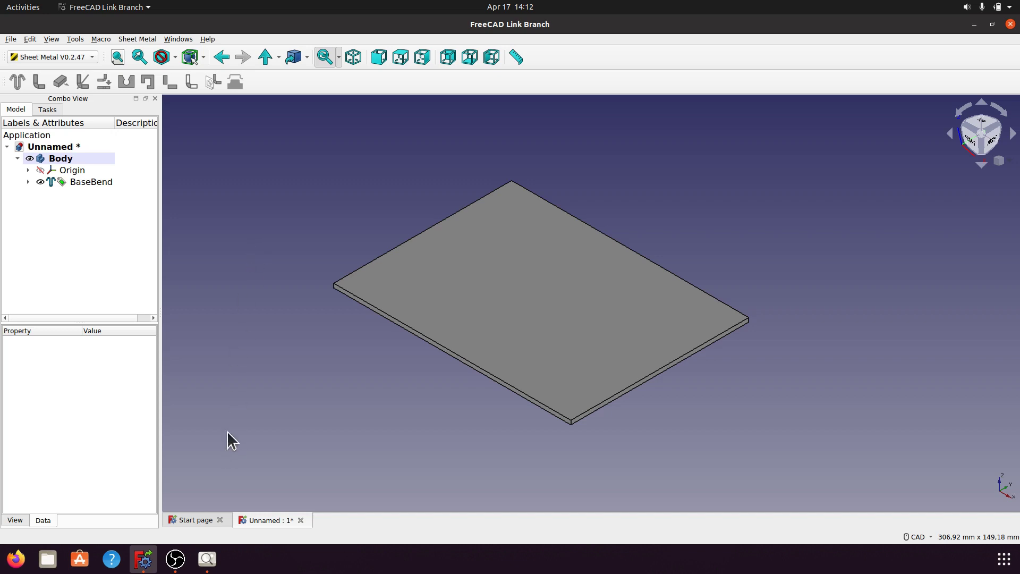
- Switch the view to the Shadow draw style and redirect its light so the plate's front side is lit
{"action": "left_click", "coordinate": [173, 59]}
{"action": "left_click", "coordinate": [190, 173]}
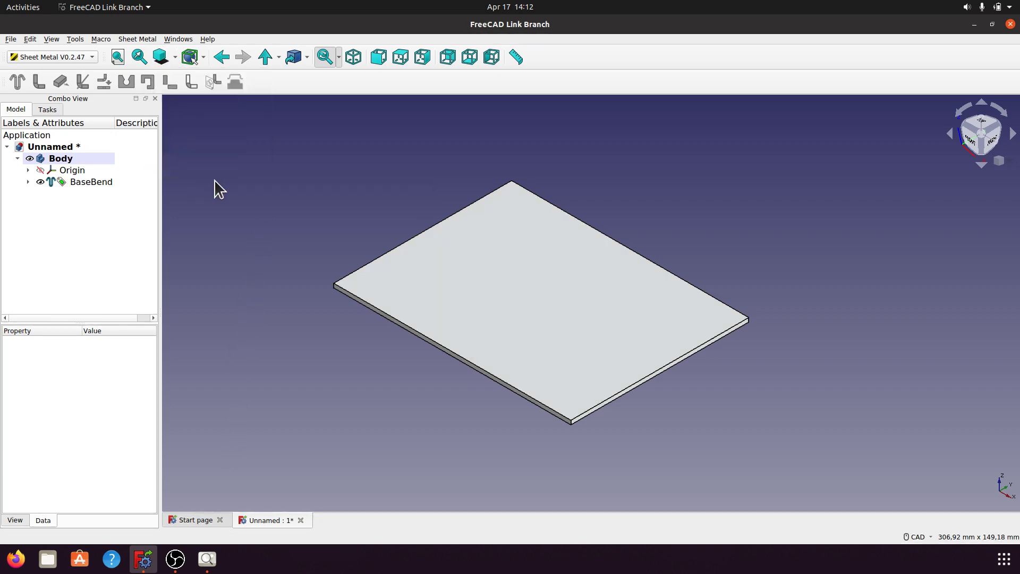
{"action": "left_click", "coordinate": [175, 59]}
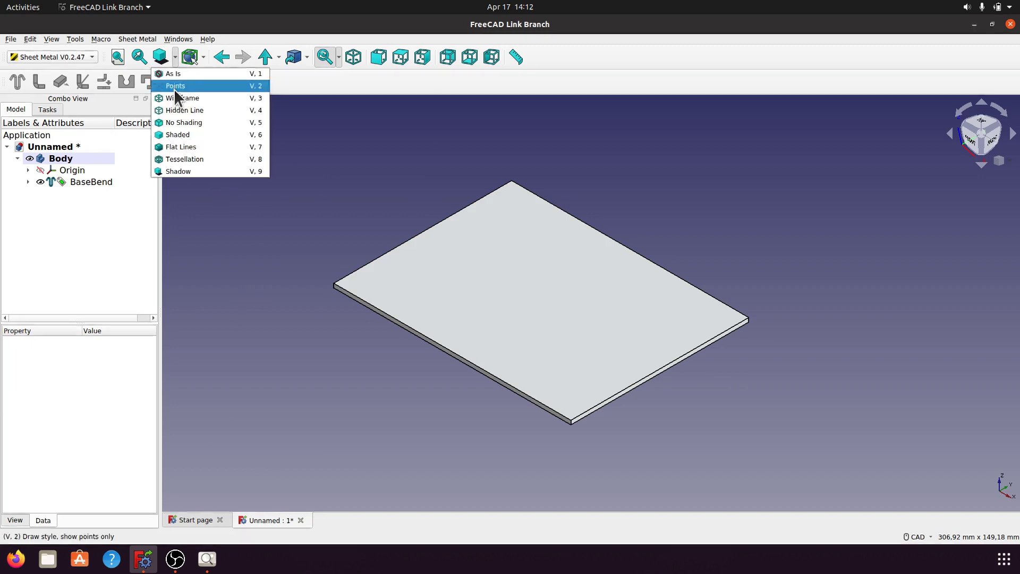
{"action": "left_click", "coordinate": [184, 171]}
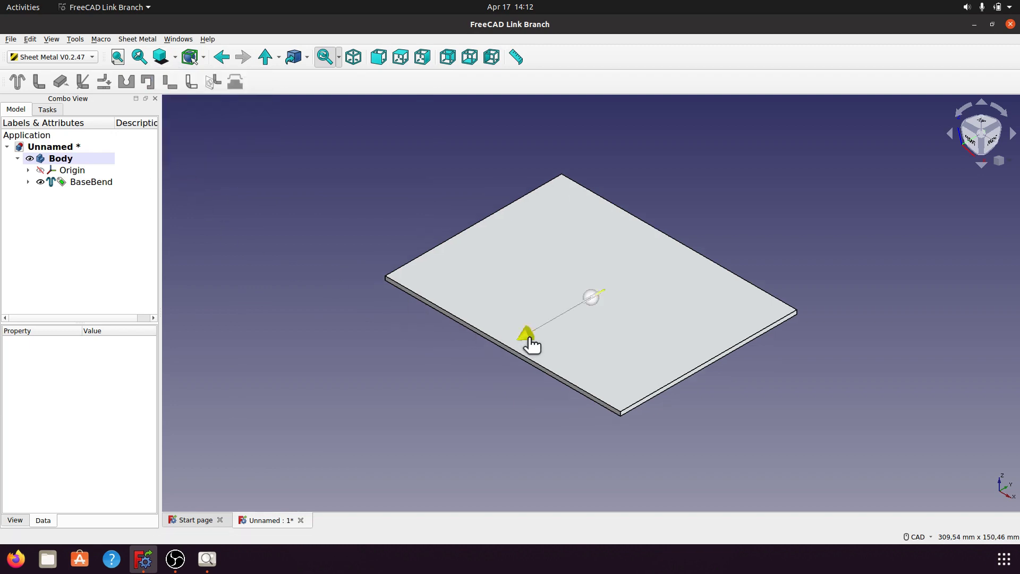
{"action": "mouse_move", "coordinate": [530, 341]}
{"action": "left_mouse_down"}
{"action": "mouse_move", "coordinate": [615, 328]}
{"action": "mouse_move", "coordinate": [612, 313]}
{"action": "left_mouse_up"}
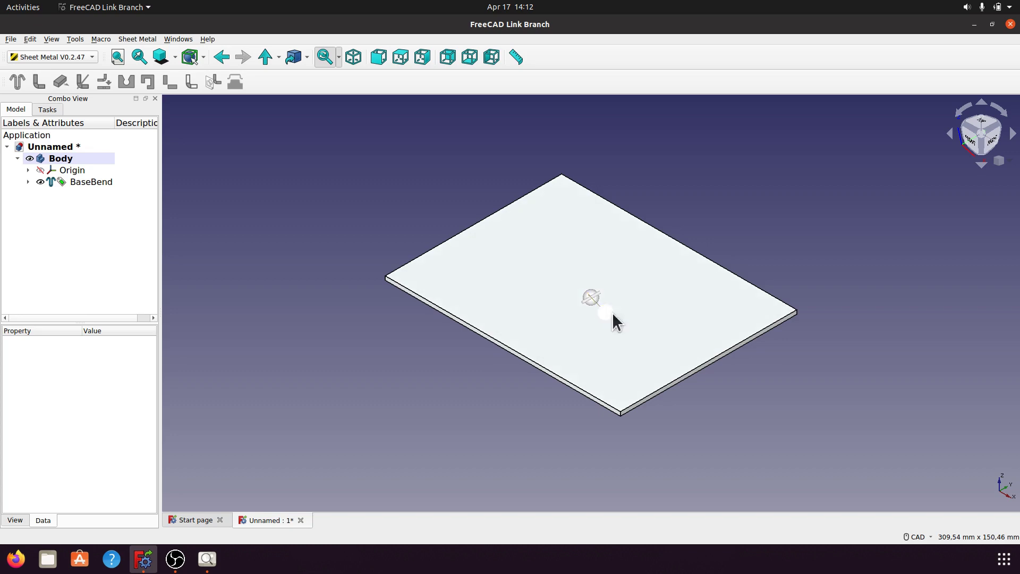
{"action": "left_click", "coordinate": [175, 57]}
{"action": "left_click", "coordinate": [188, 169]}
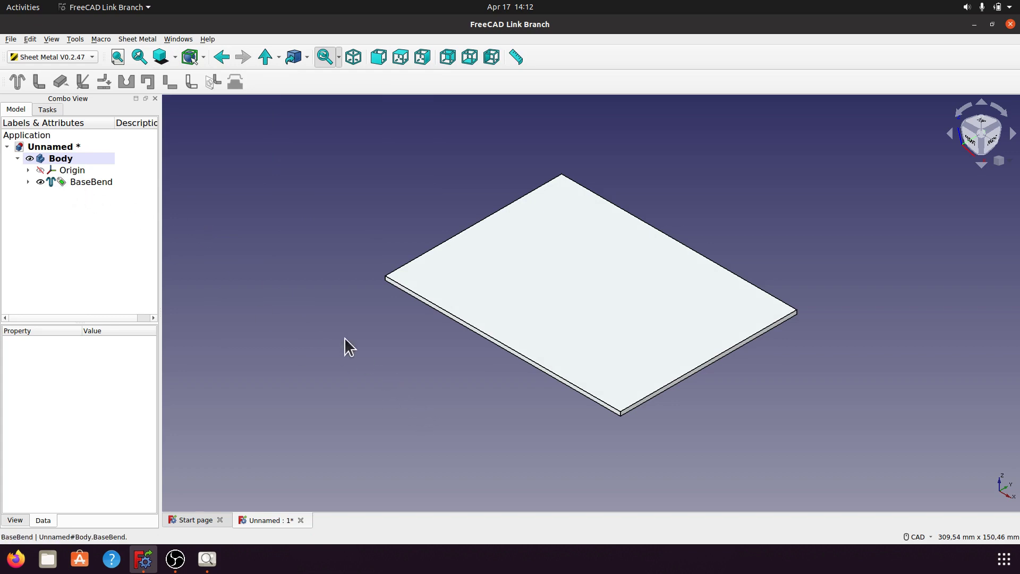
{"action": "scroll", "coordinate": [440, 427], "scroll_direction": "up", "scroll_amount": 2}
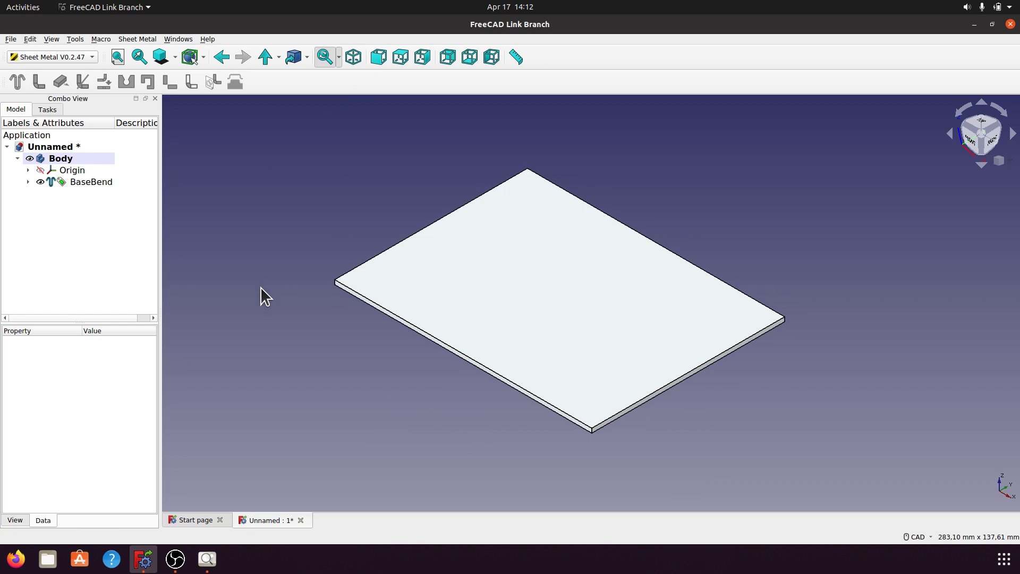
- Check the reference drawing, and add a downward bend wall along the plate's front 120 mm top edge
{"action": "left_click", "coordinate": [207, 559]}
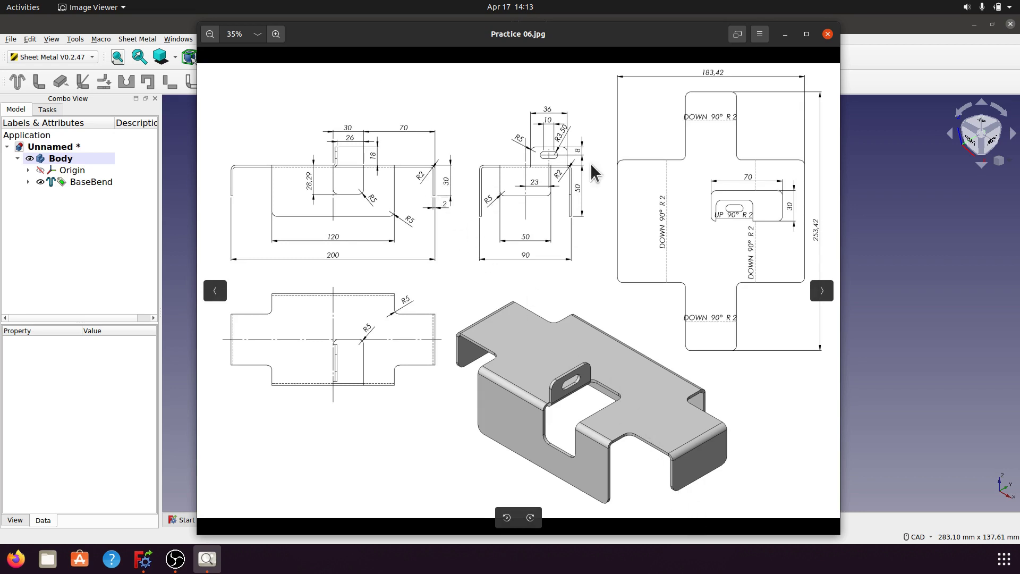
{"action": "left_click", "coordinate": [785, 34]}
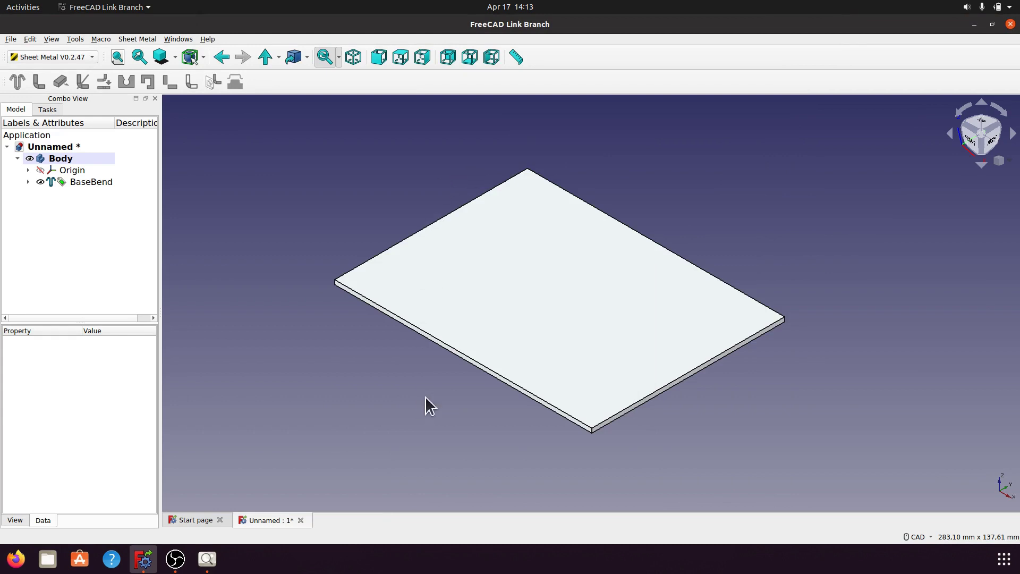
{"action": "left_click", "coordinate": [448, 348]}
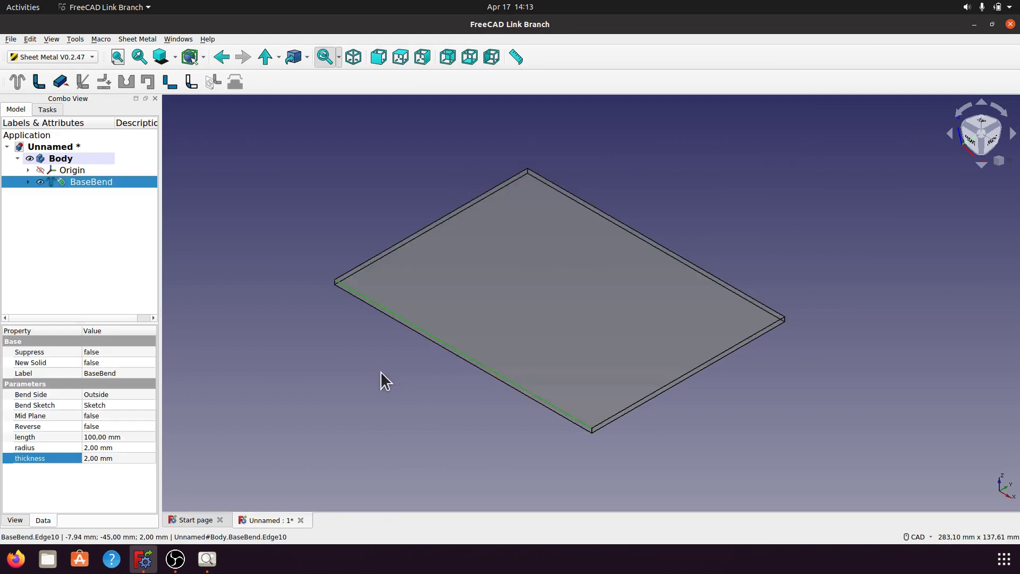
{"action": "left_click", "coordinate": [627, 228]}
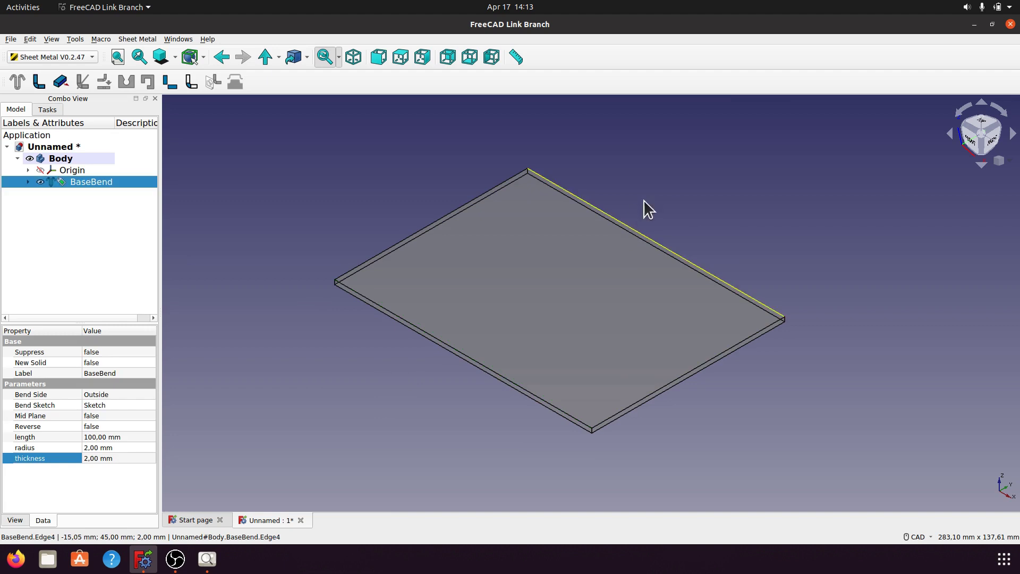
{"action": "left_click", "coordinate": [410, 326]}
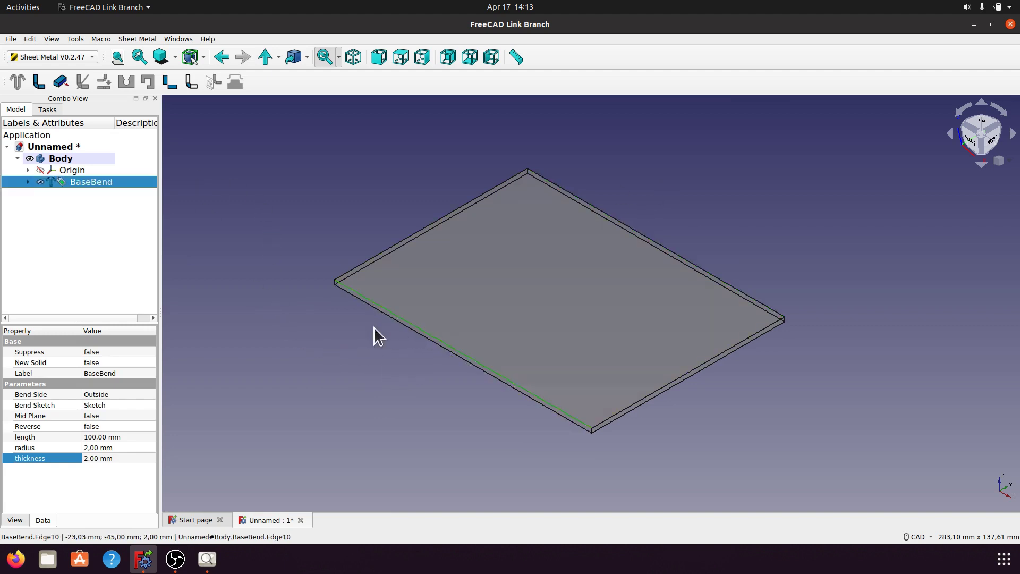
{"action": "left_click", "coordinate": [39, 81]}
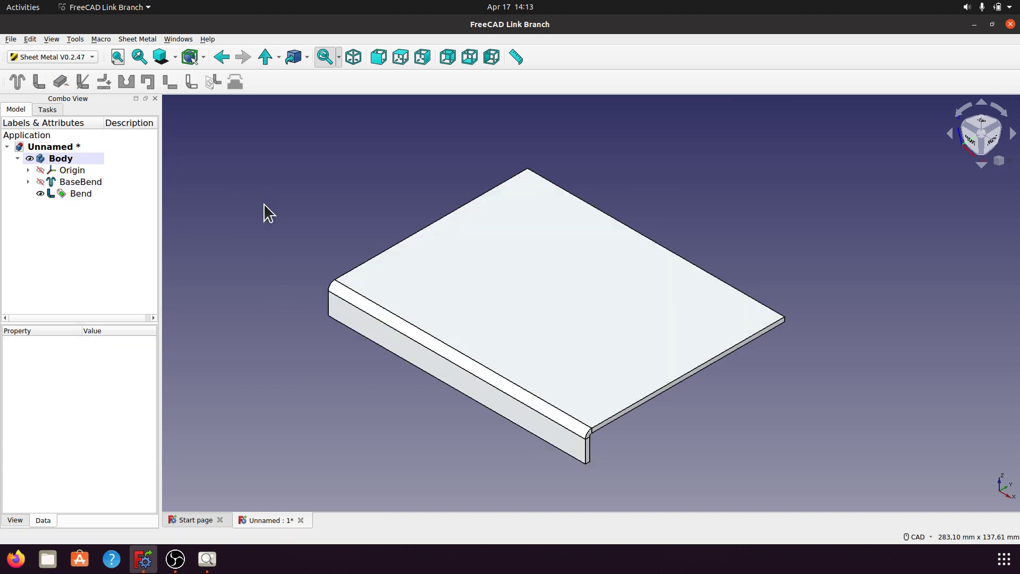
- Set the front bend wall's length to 50 mm
{"action": "left_click", "coordinate": [79, 194]}
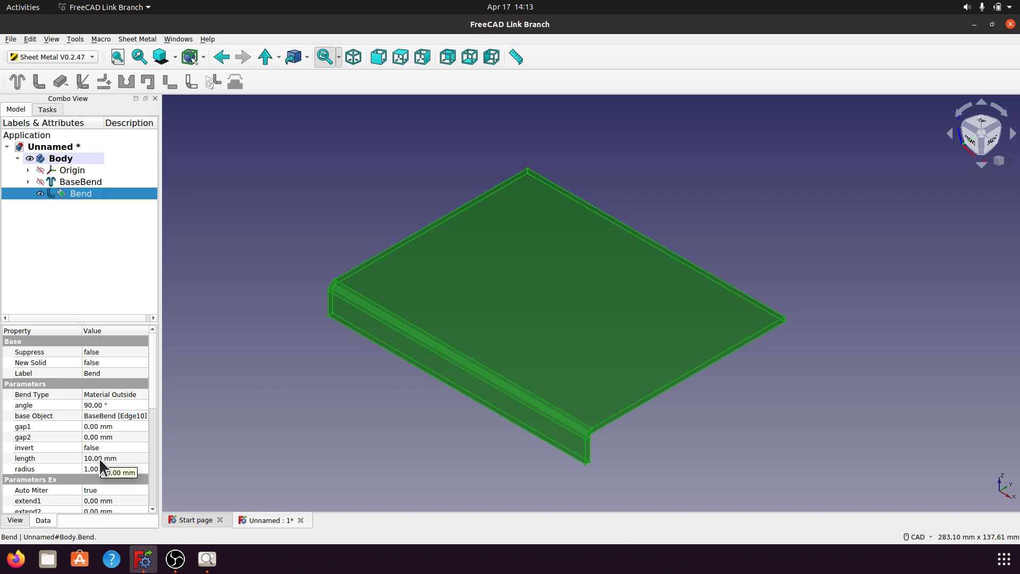
{"action": "left_click", "coordinate": [99, 458]}
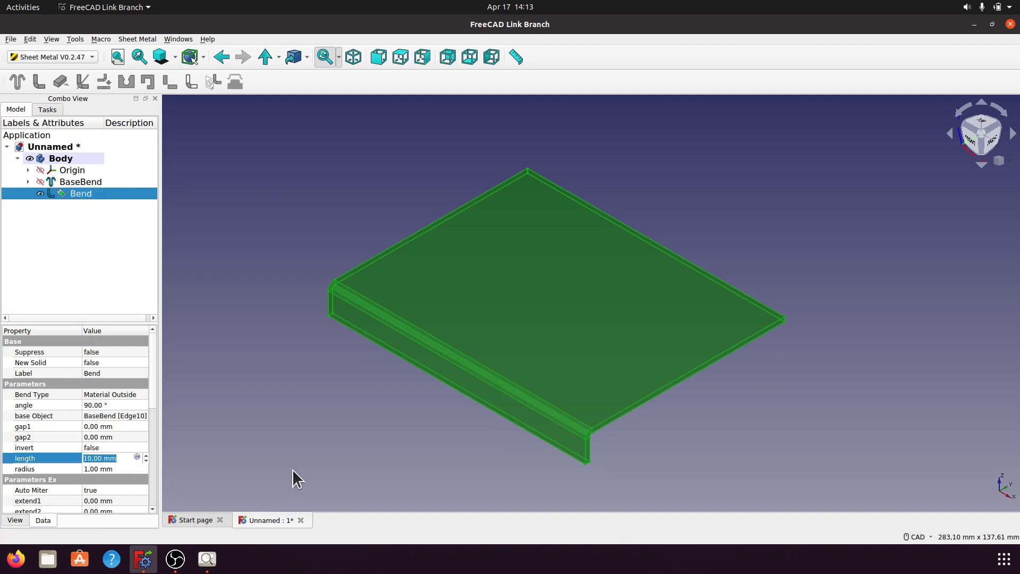
{"action": "type", "text": "50"}
{"action": "key", "text": "Return"}
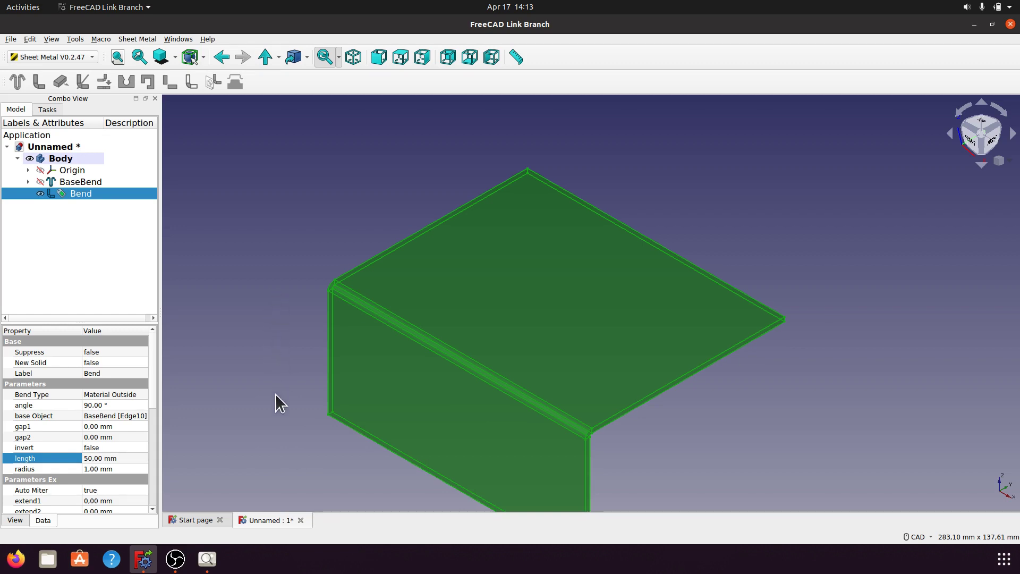
{"action": "left_click", "coordinate": [261, 364]}
{"action": "scroll", "coordinate": [290, 317], "scroll_direction": "down", "scroll_amount": 3}
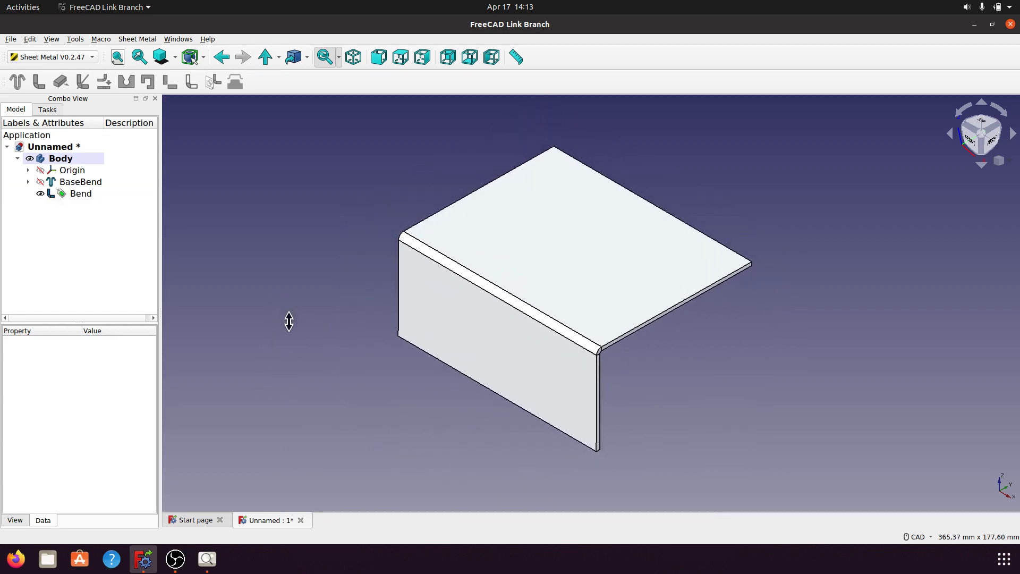
- Check the reference drawing, and add a second bend wall along the plate's rear 120 mm top edge
{"action": "left_click", "coordinate": [207, 558]}
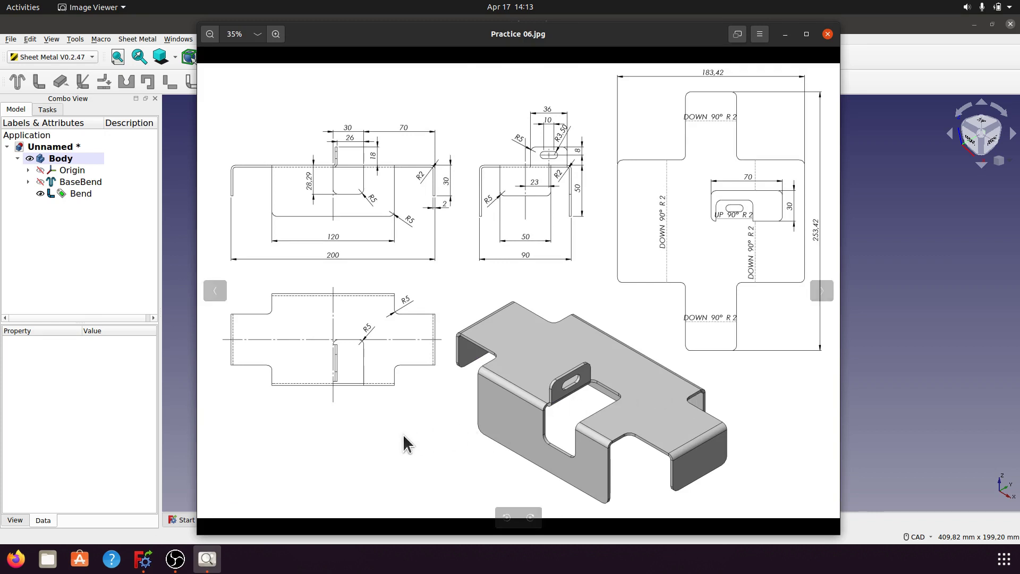
{"action": "left_click", "coordinate": [785, 35]}
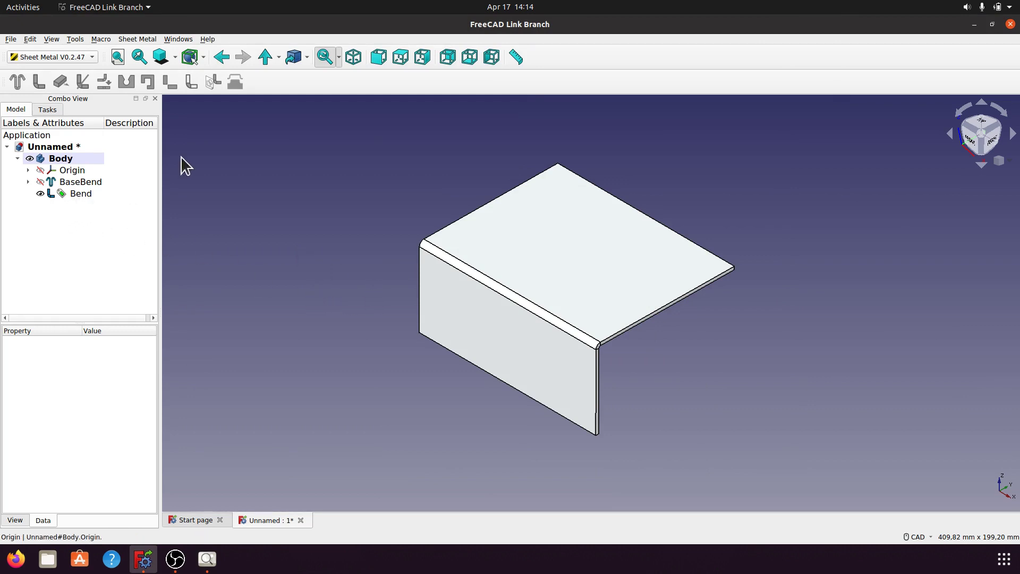
{"action": "left_click", "coordinate": [645, 216]}
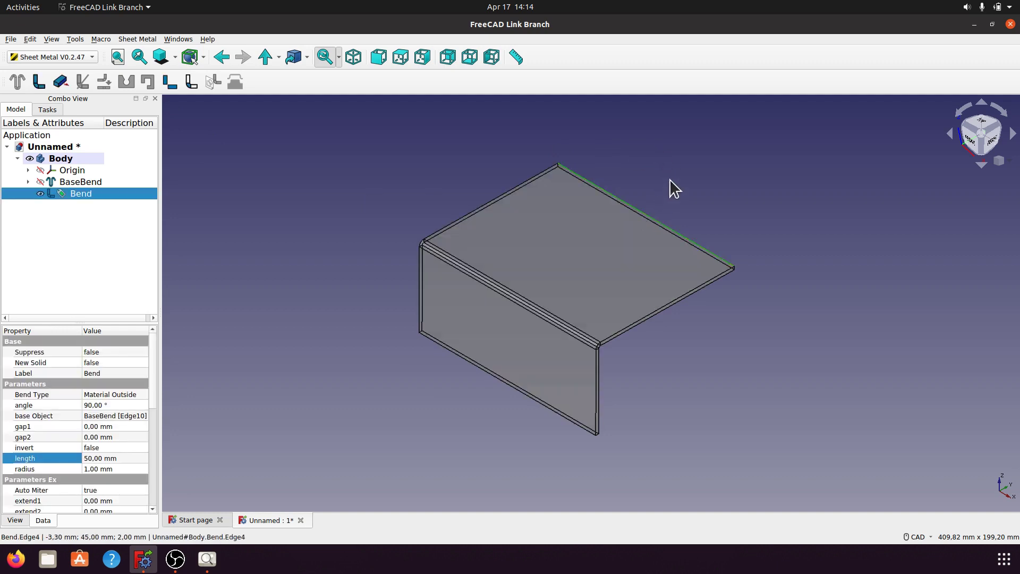
{"action": "left_click", "coordinate": [39, 81]}
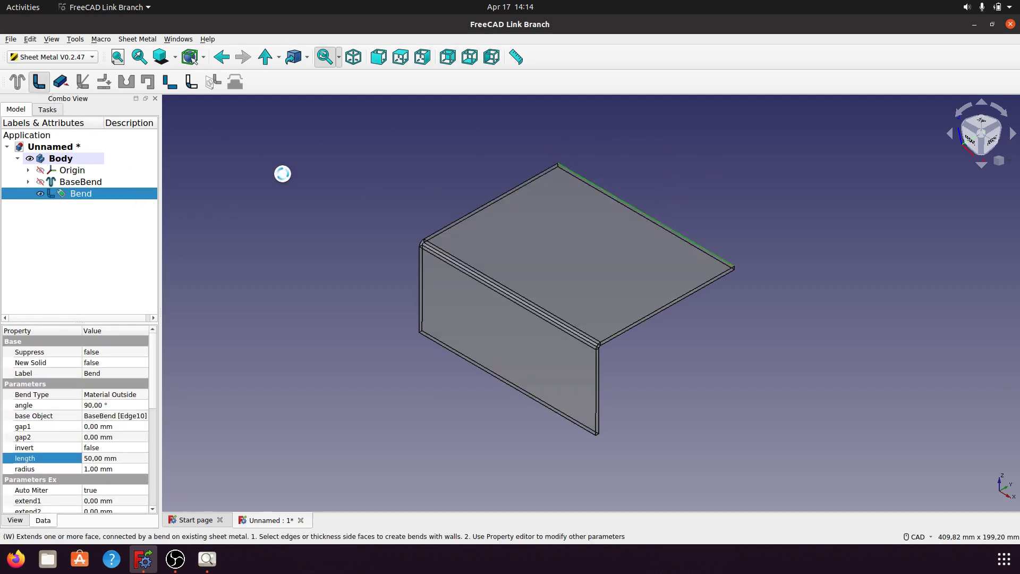
- Set the rear bend wall's length to 50 mm and its radius to 2 mm
{"action": "left_click", "coordinate": [89, 206]}
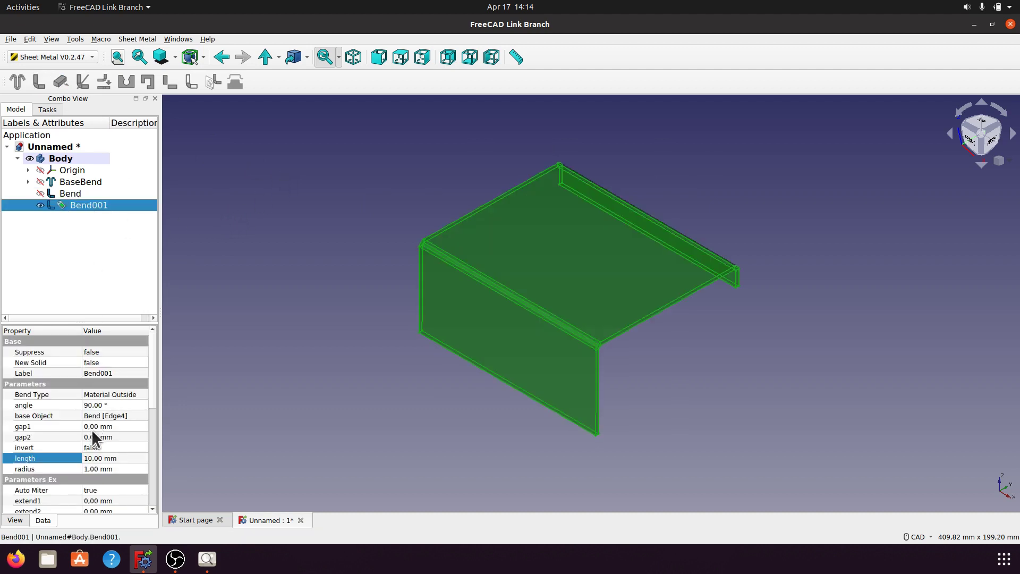
{"action": "left_click", "coordinate": [100, 460]}
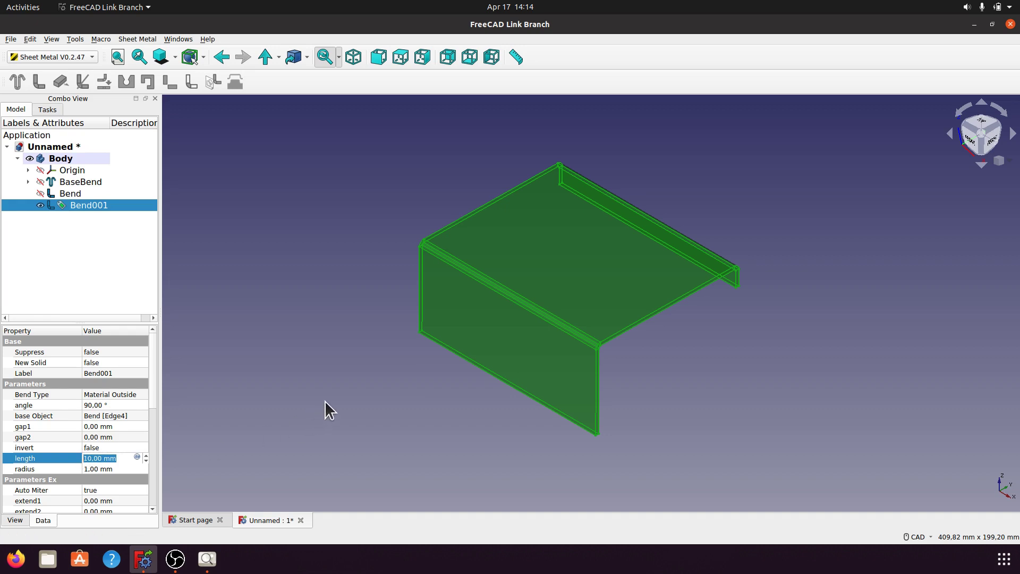
{"action": "type", "text": "50"}
{"action": "left_click", "coordinate": [108, 470]}
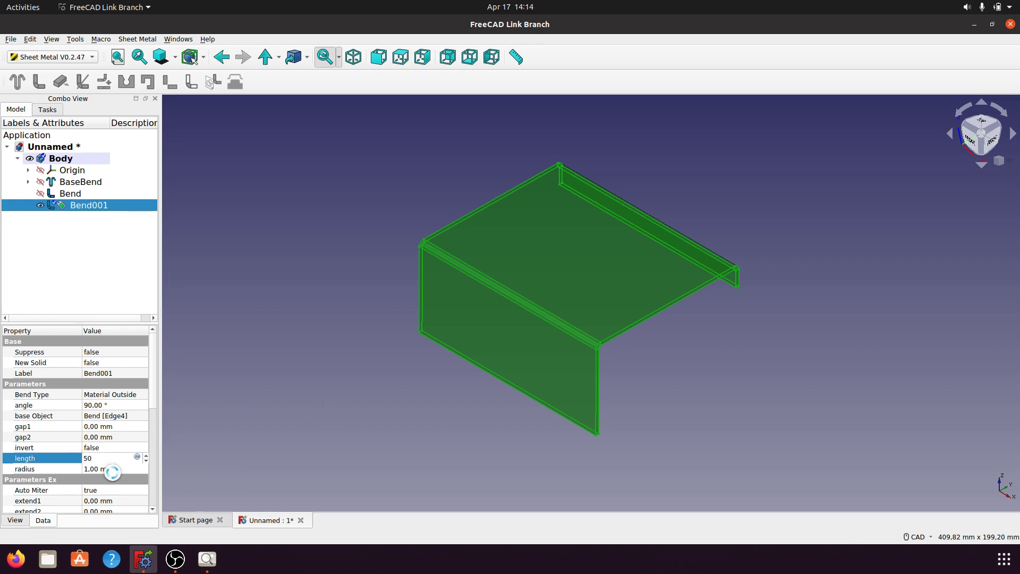
{"action": "left_click", "coordinate": [114, 467]}
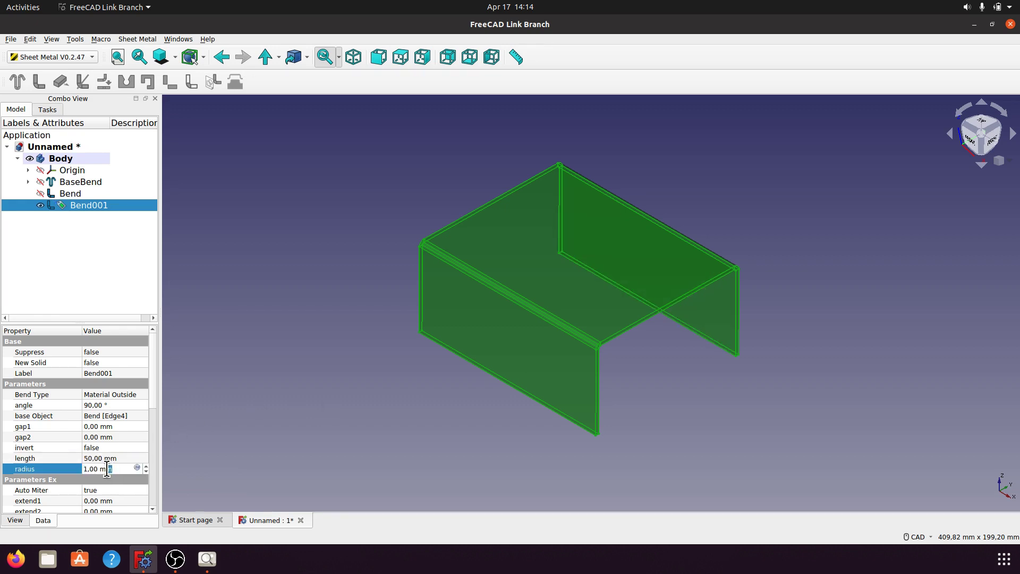
{"action": "type", "text": "2"}
{"action": "left_click", "coordinate": [348, 430]}
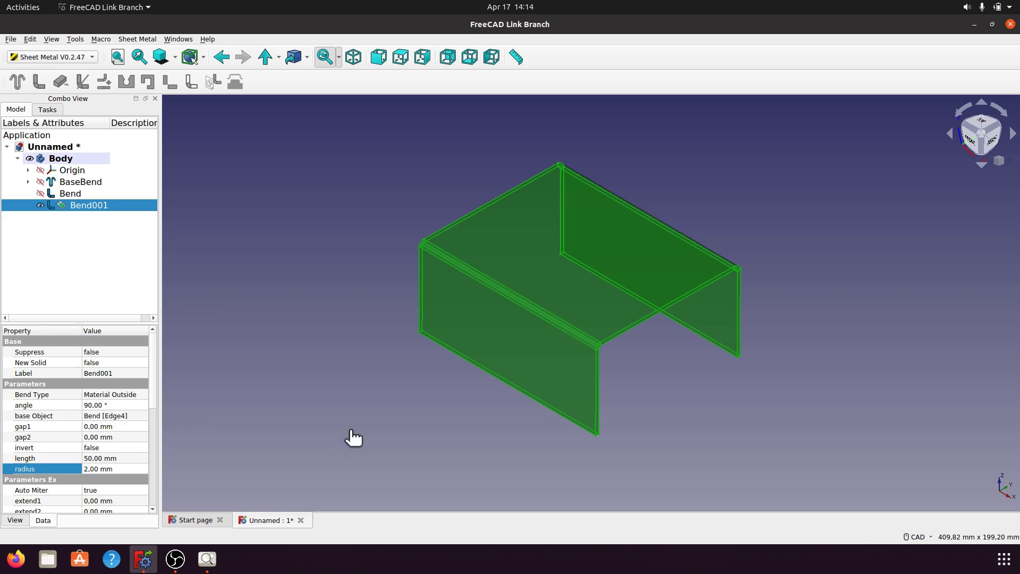
- Set the front bend wall's radius to 2 mm
{"action": "left_click", "coordinate": [72, 194]}
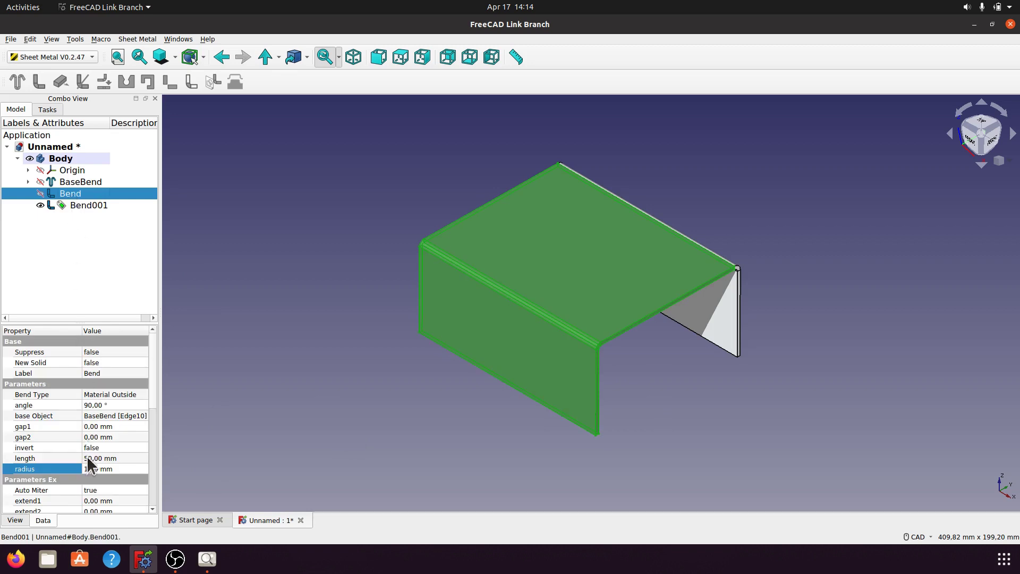
{"action": "left_click", "coordinate": [86, 469]}
{"action": "type", "text": "2"}
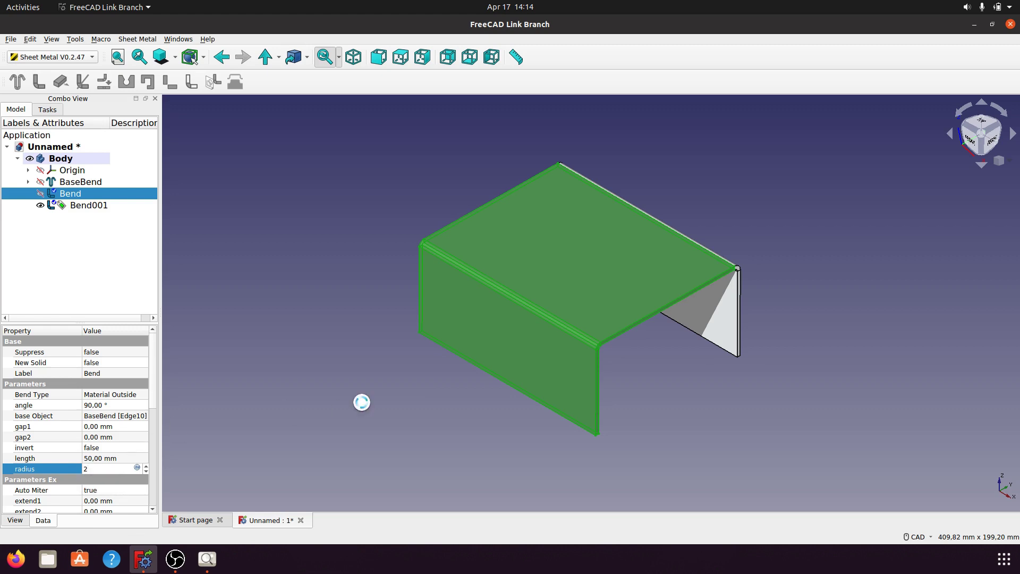
{"action": "left_click", "coordinate": [402, 427]}
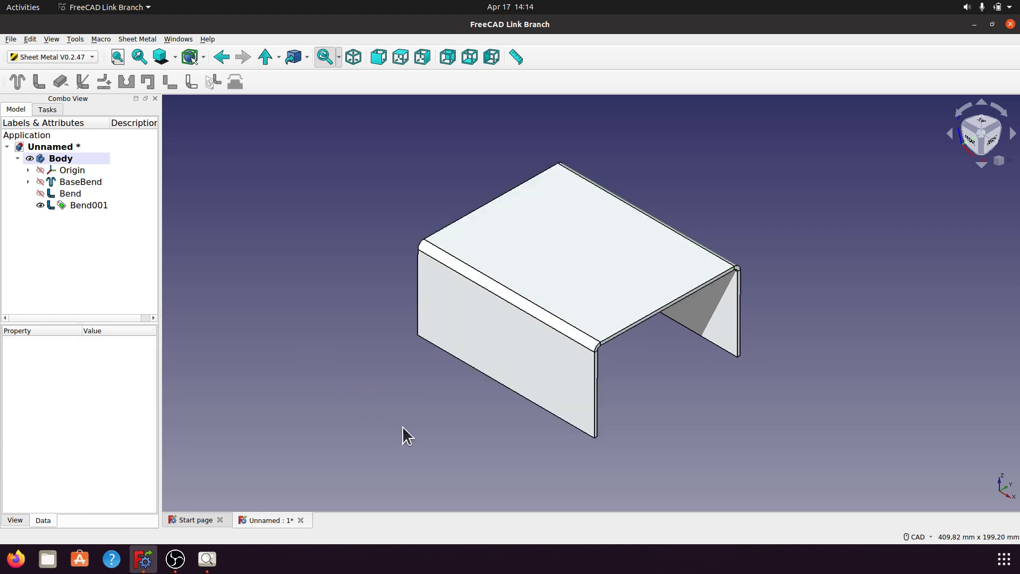
- Check the reference drawing, and open the sketch under BaseBend for editing
{"action": "left_click", "coordinate": [207, 558]}
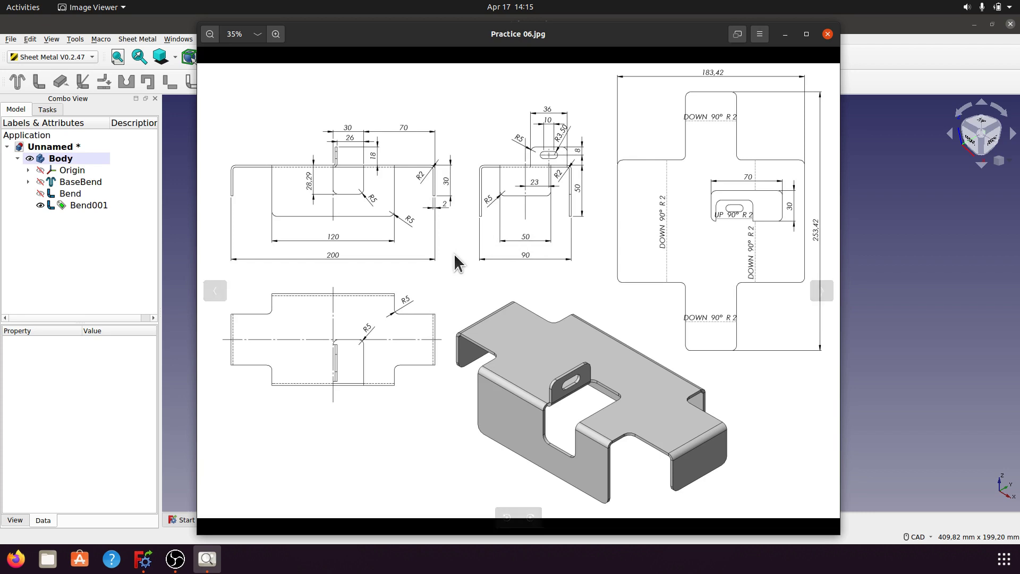
{"action": "left_click", "coordinate": [785, 35]}
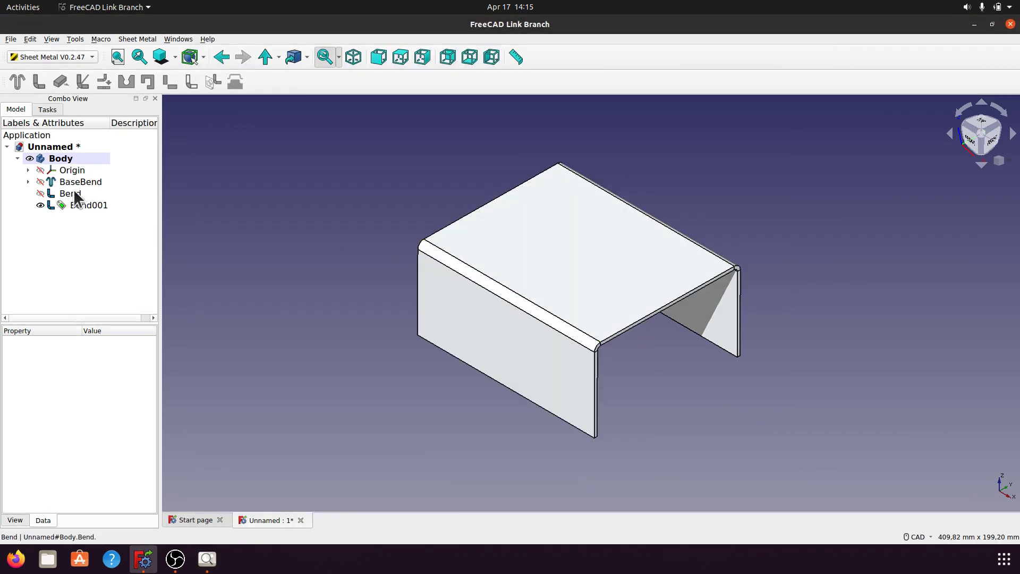
{"action": "left_click", "coordinate": [29, 170]}
{"action": "left_click", "coordinate": [28, 170]}
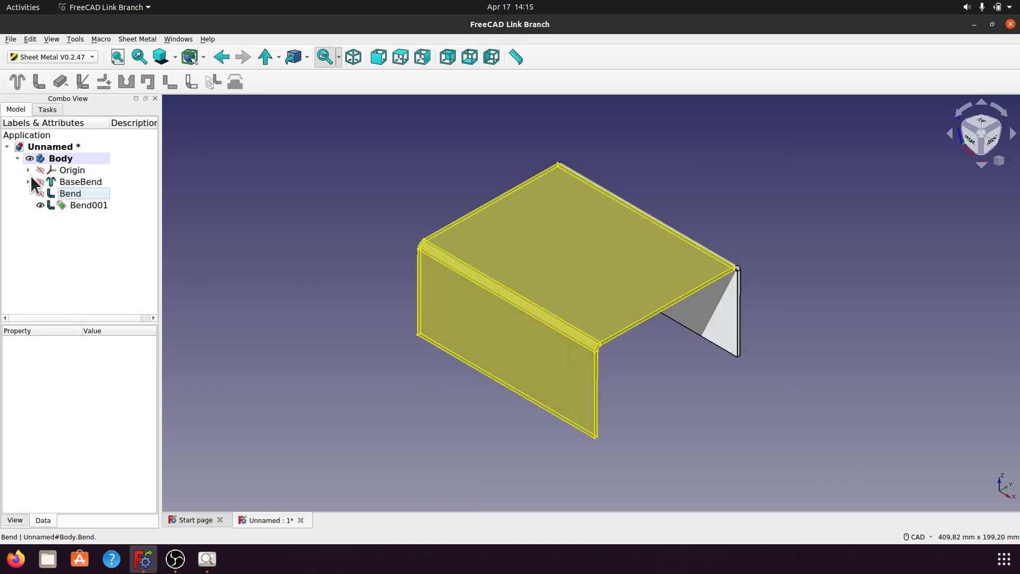
{"action": "left_click", "coordinate": [28, 182]}
{"action": "double_click", "coordinate": [83, 194]}
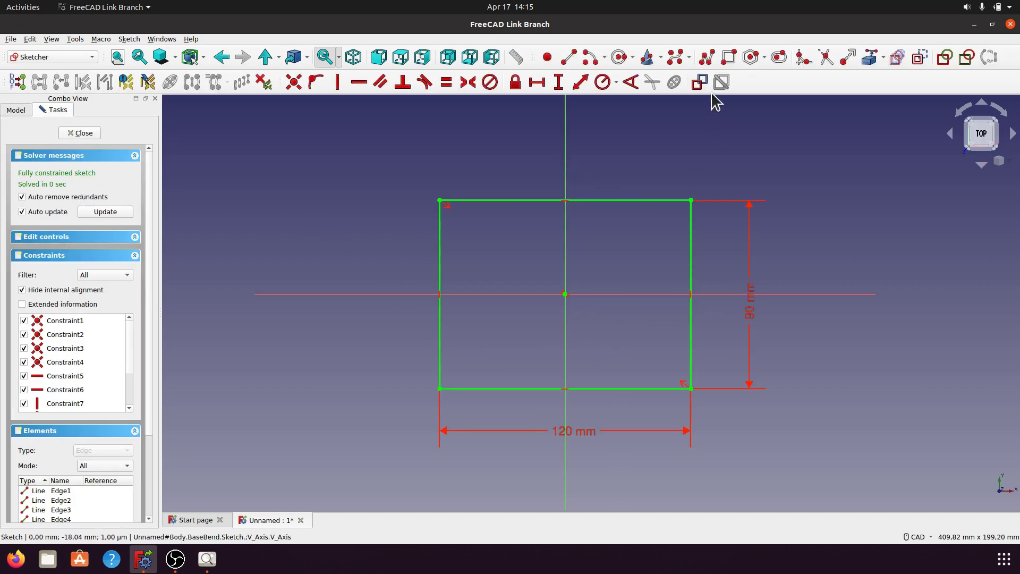
- Sketch a second, smaller rectangle overlapping the right side of the 120 × 90 mm rectangle
{"action": "left_click", "coordinate": [729, 57]}
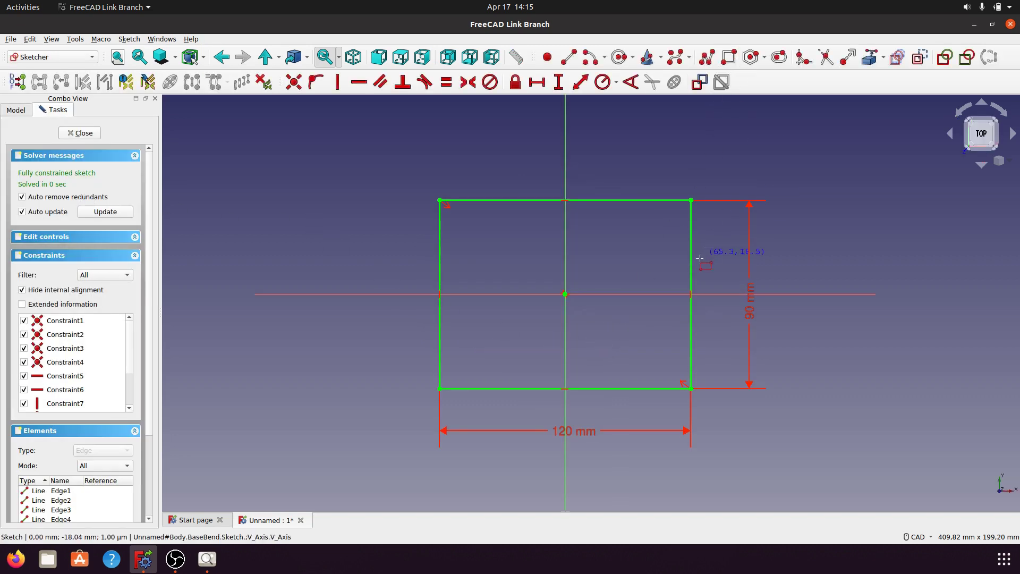
{"action": "left_click", "coordinate": [665, 242]}
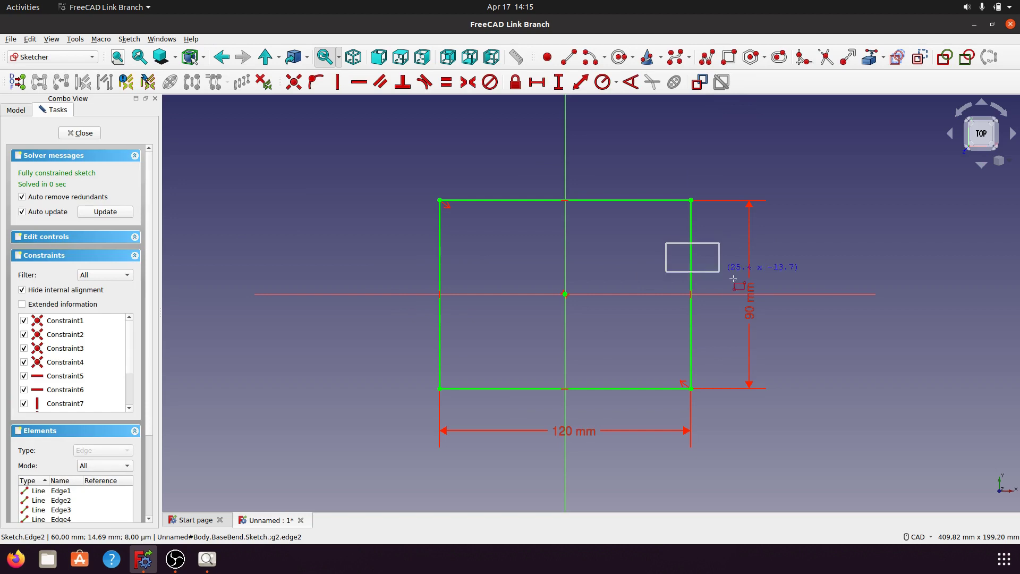
{"action": "left_click", "coordinate": [781, 338]}
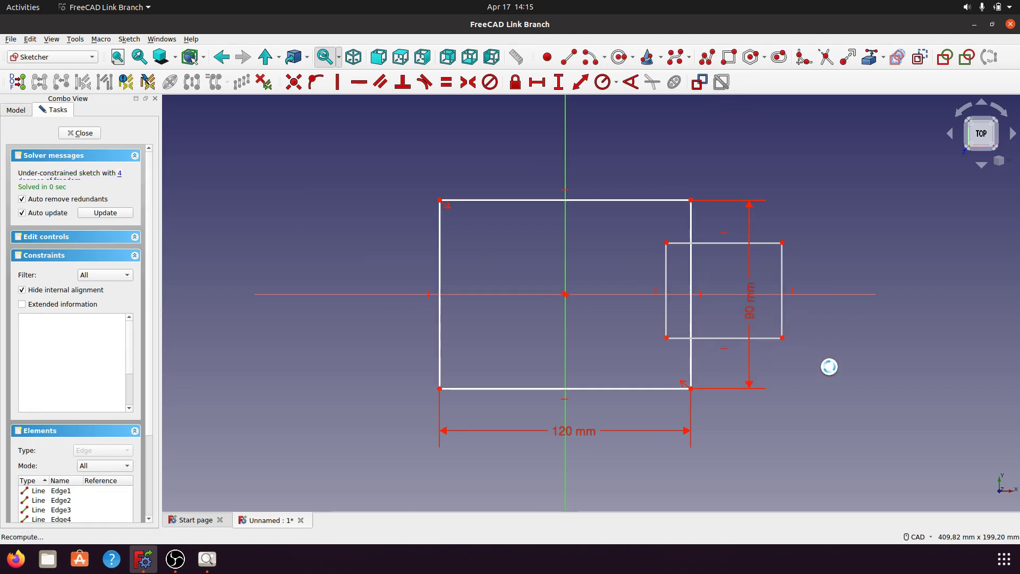
- Try to constrain the outer vertical edge of the small right rectangle to a length of 50 mm
{"action": "key", "text": "Escape"}
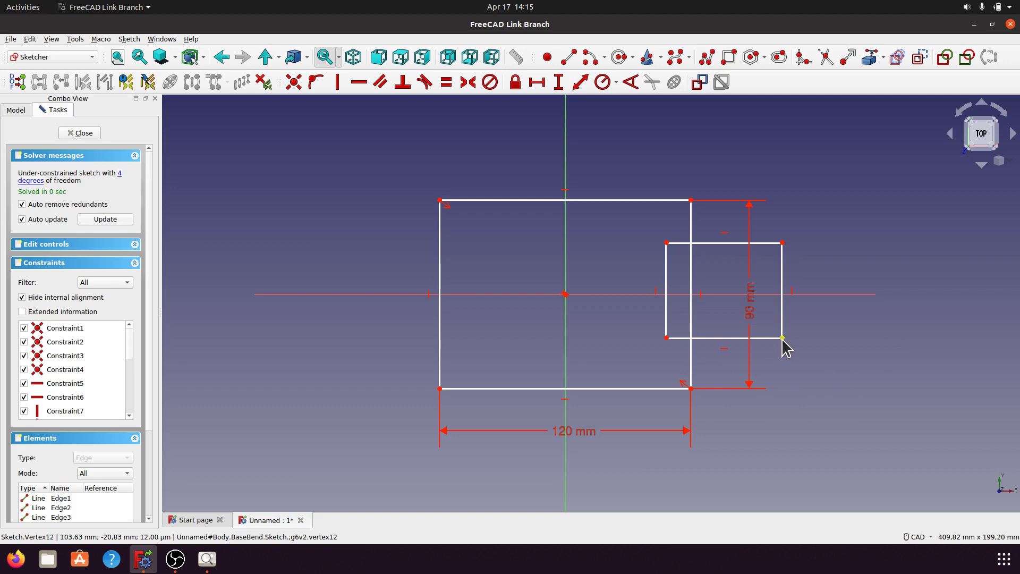
{"action": "left_click", "coordinate": [783, 317]}
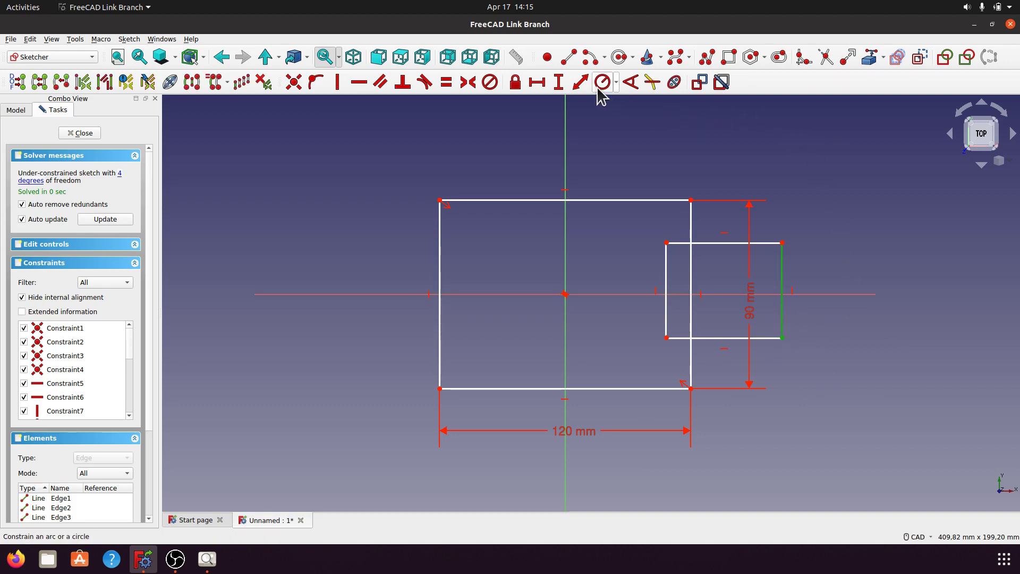
{"action": "left_click", "coordinate": [579, 83]}
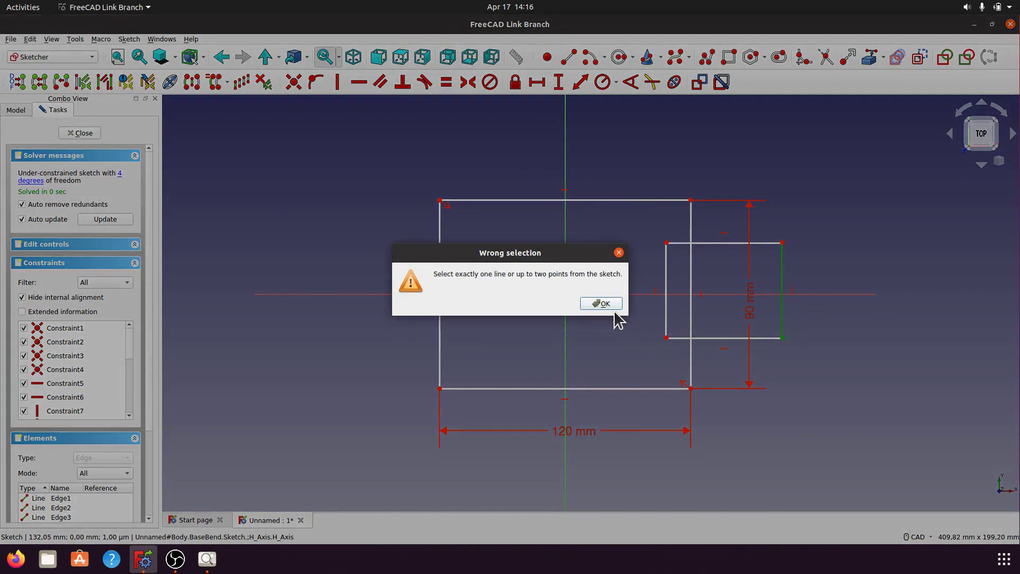
{"action": "left_click", "coordinate": [610, 306]}
{"action": "left_click", "coordinate": [579, 82]}
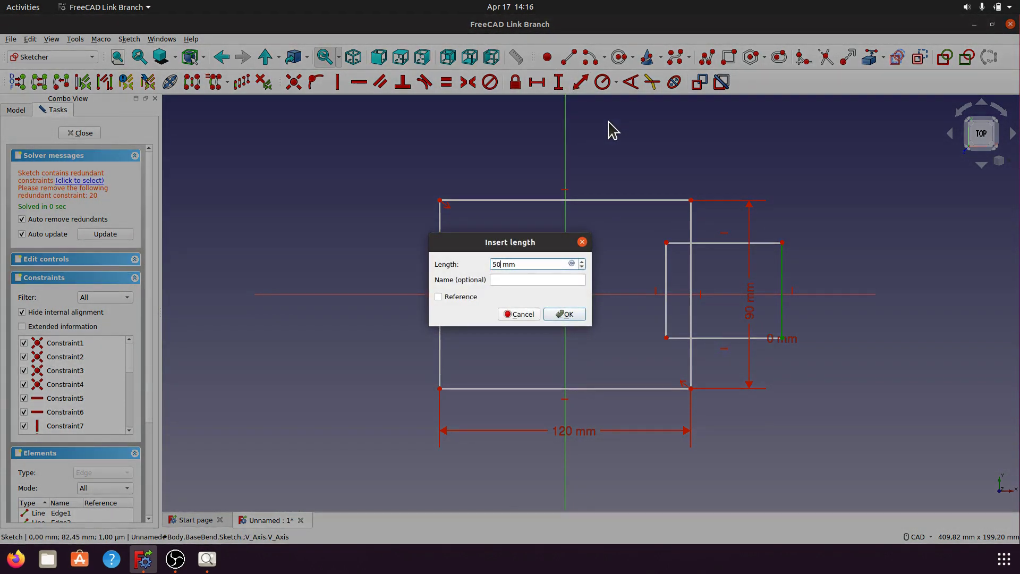
{"action": "type", "text": "50"}
{"action": "left_click", "coordinate": [566, 313]}
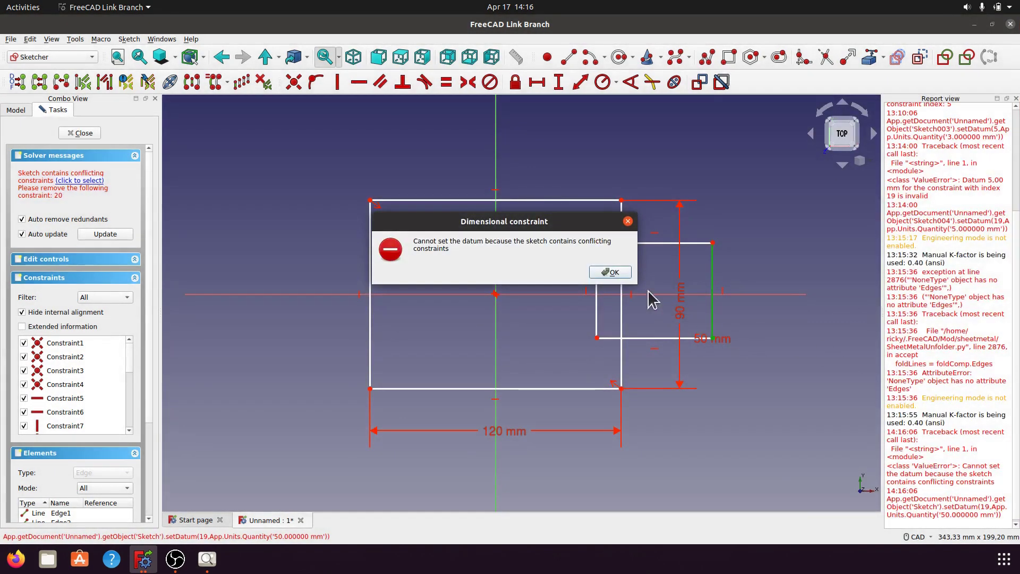
{"action": "left_click", "coordinate": [628, 221]}
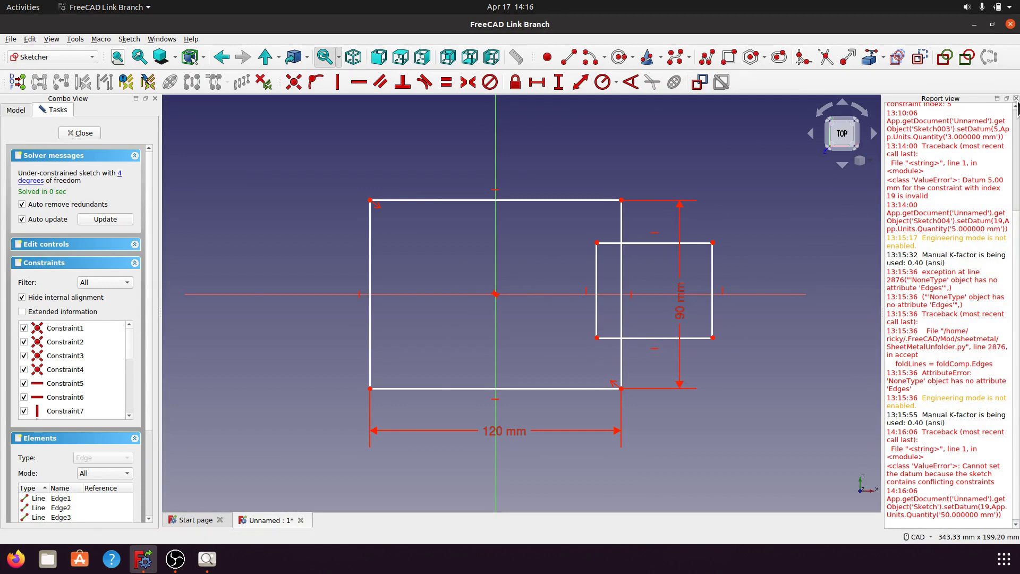
{"action": "left_click", "coordinate": [1016, 98]}
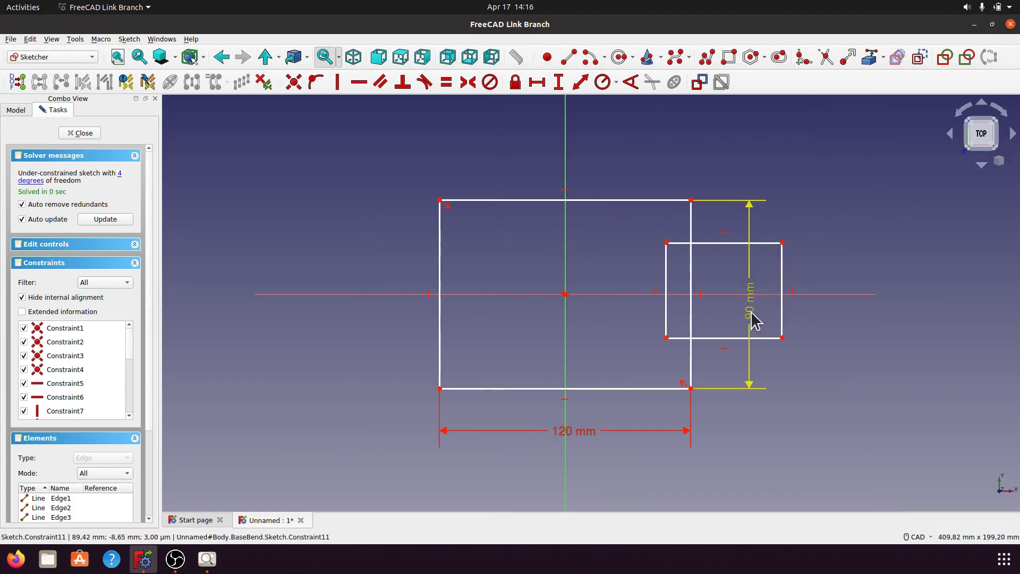
- With the 90 mm dimension moved outward, make the right rectangle's outer corners symmetric about the horizontal axis and set its outer edge to 50 mm
{"action": "left_click_drag", "start_coordinate": [754, 322], "coordinate": [874, 308]}
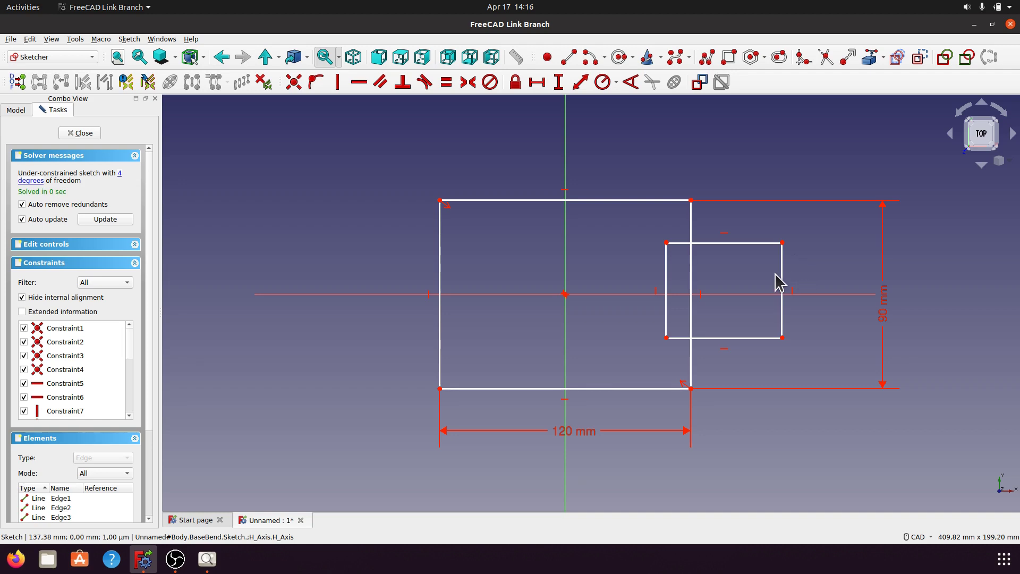
{"action": "left_click", "coordinate": [783, 244]}
{"action": "left_click", "coordinate": [783, 338]}
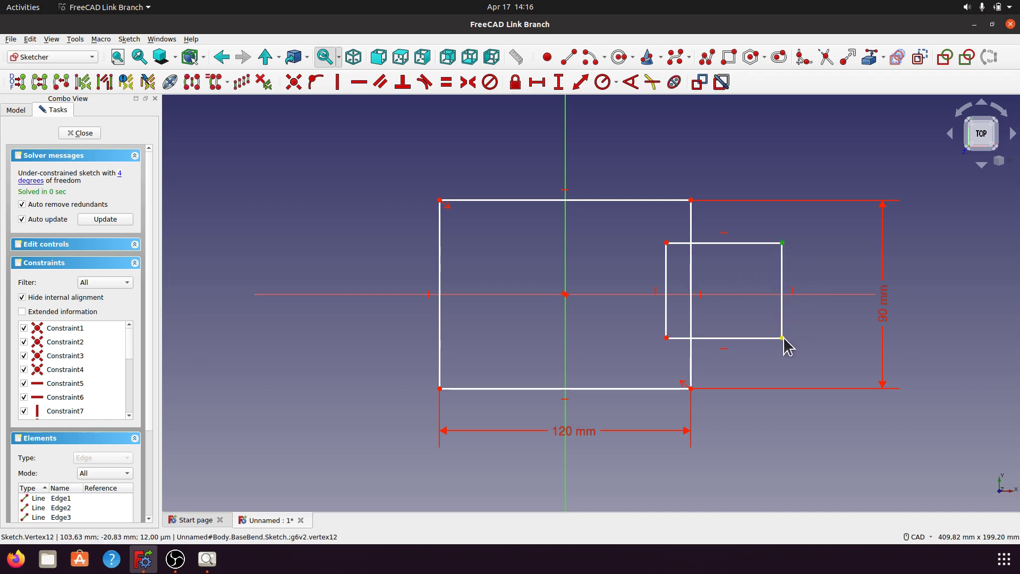
{"action": "left_click", "coordinate": [805, 295]}
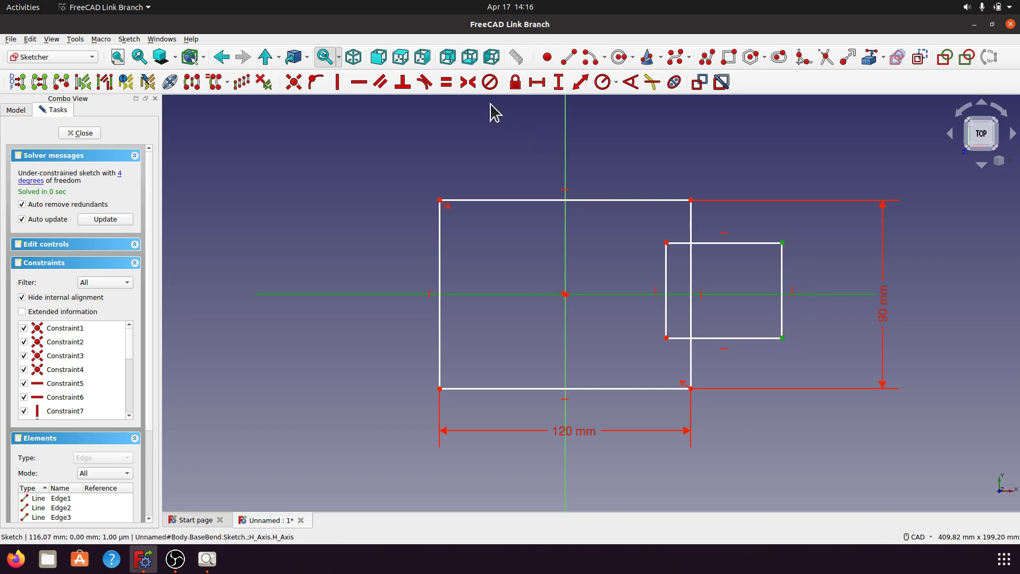
{"action": "left_click", "coordinate": [469, 83]}
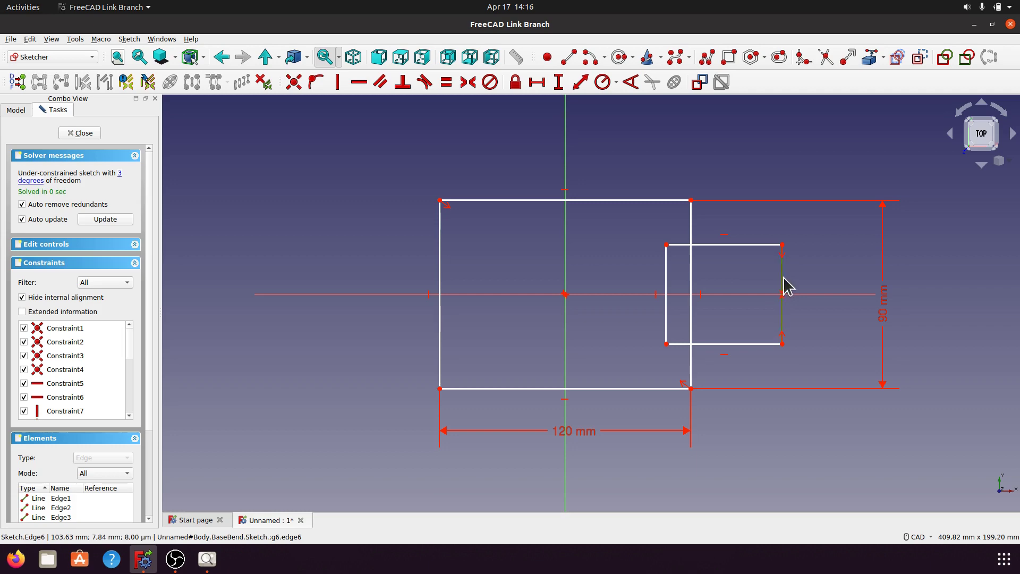
{"action": "left_click", "coordinate": [582, 82]}
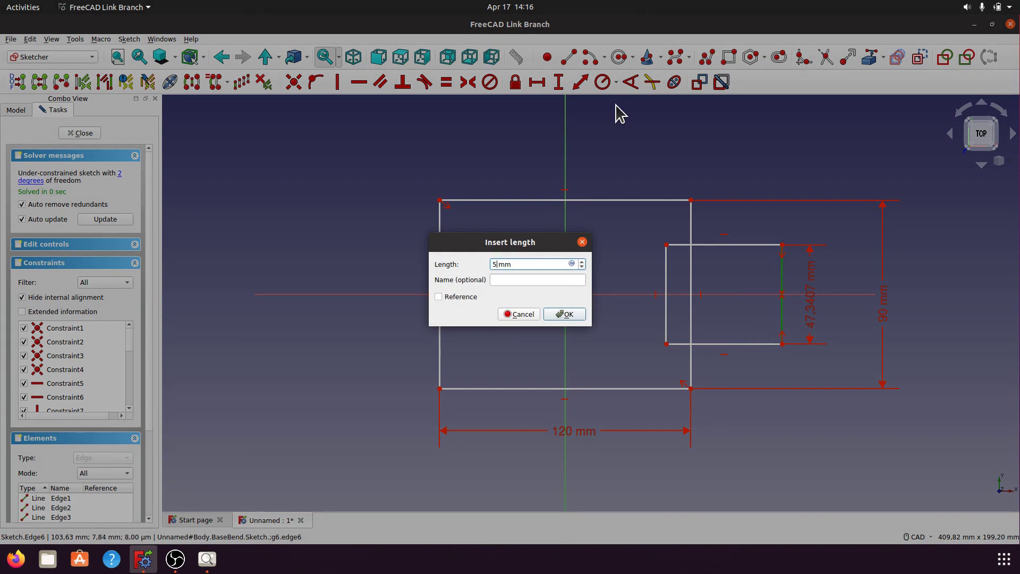
{"action": "left_click", "coordinate": [576, 315]}
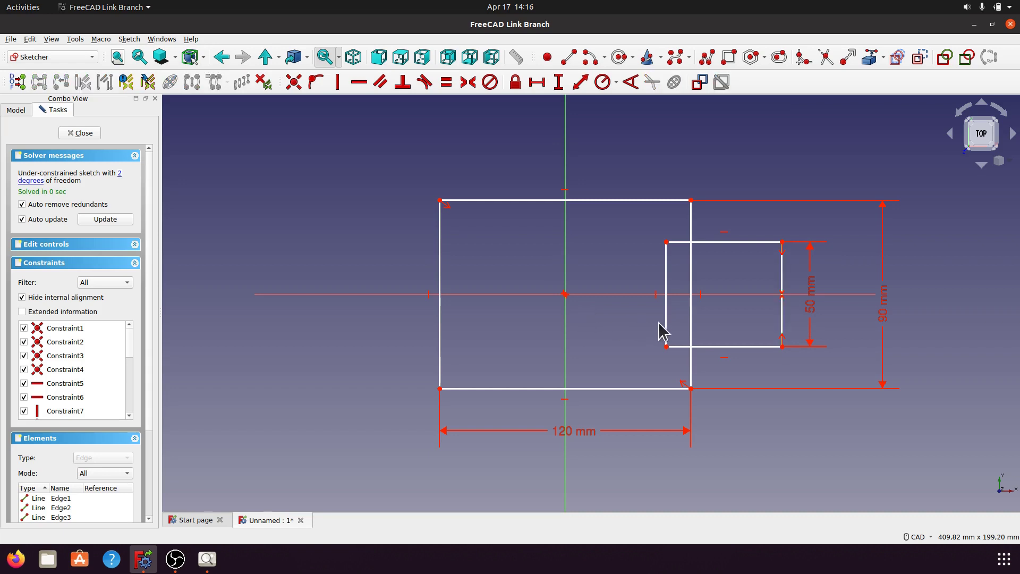
- Sketch a rectangle about 70.5 × 57.3 mm overlapping the left side of the large rectangle
{"action": "left_click", "coordinate": [729, 56]}
{"action": "left_click", "coordinate": [331, 235]}
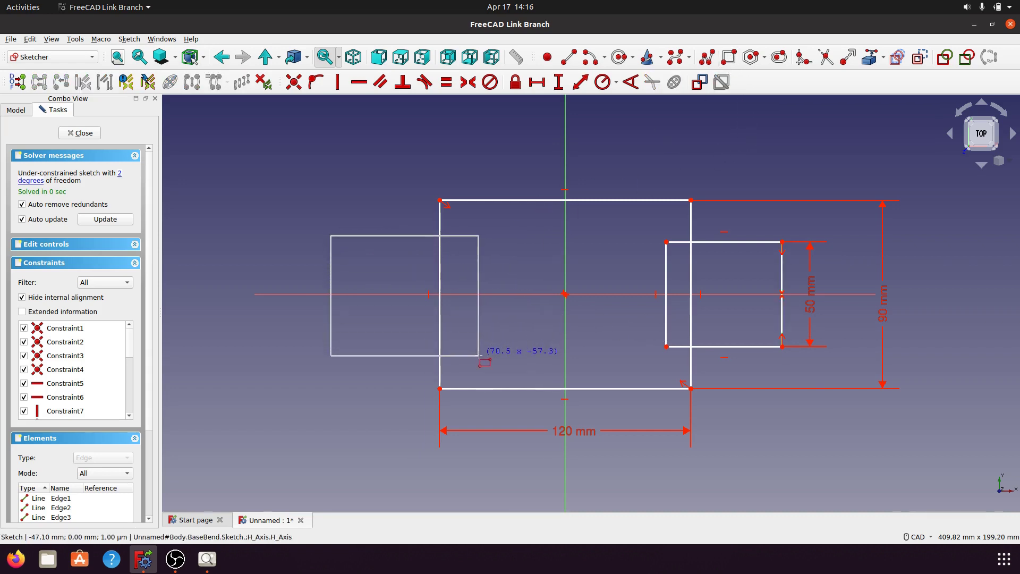
{"action": "left_click", "coordinate": [479, 355]}
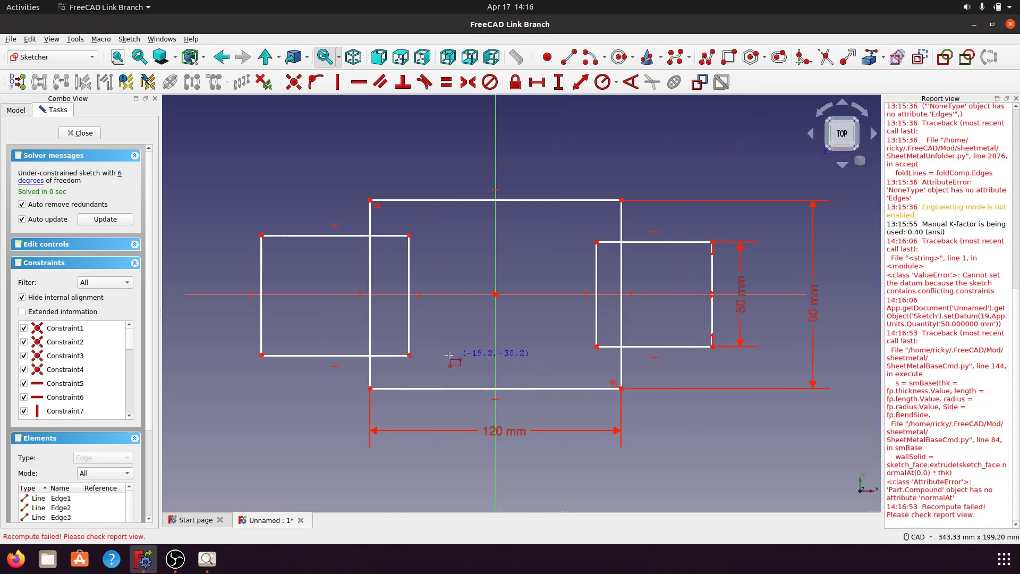
{"action": "left_click", "coordinate": [1014, 98]}
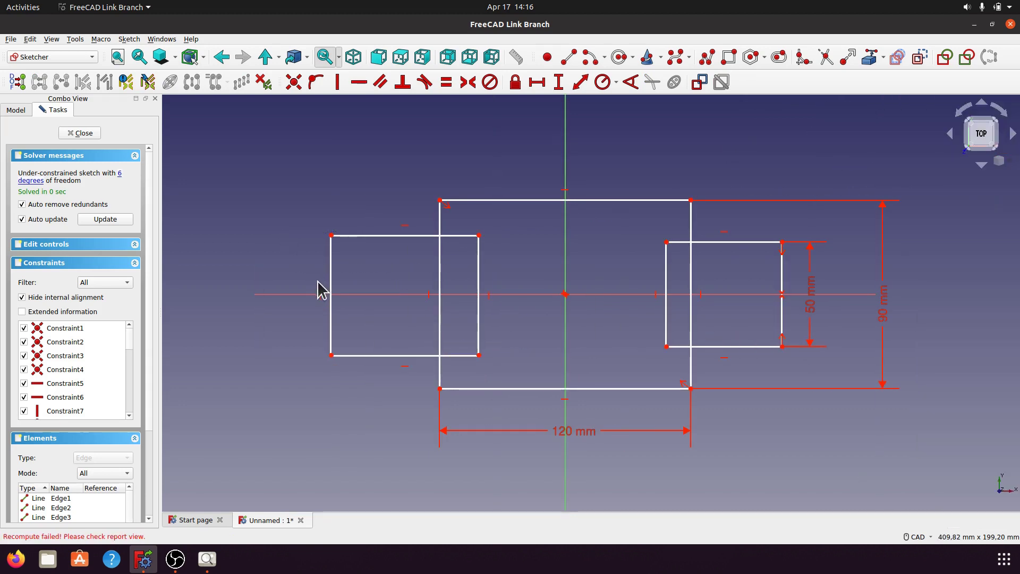
- Make the left rectangle's two outer corners symmetric about the horizontal axis
{"action": "left_click", "coordinate": [332, 237]}
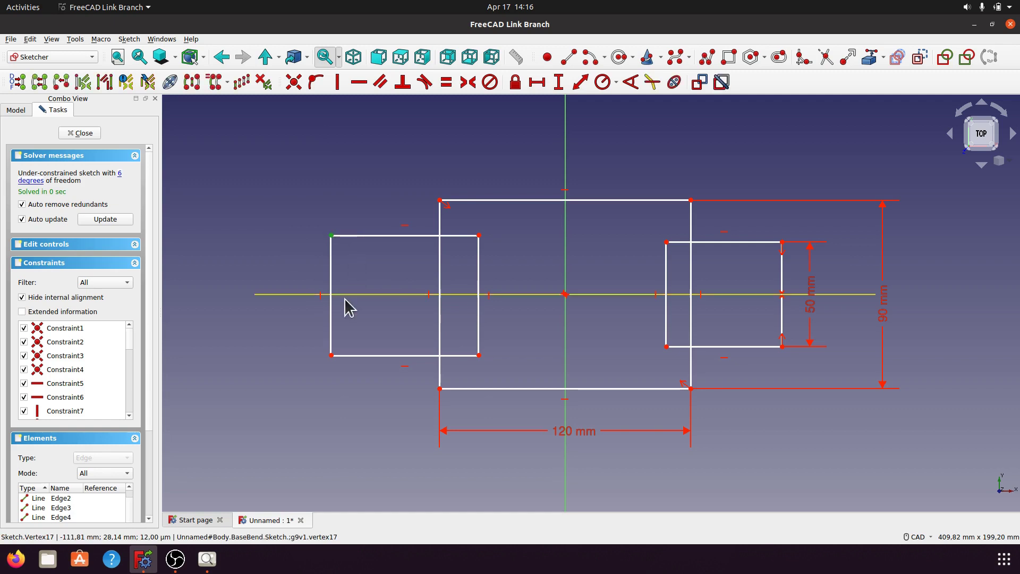
{"action": "left_click", "coordinate": [331, 356]}
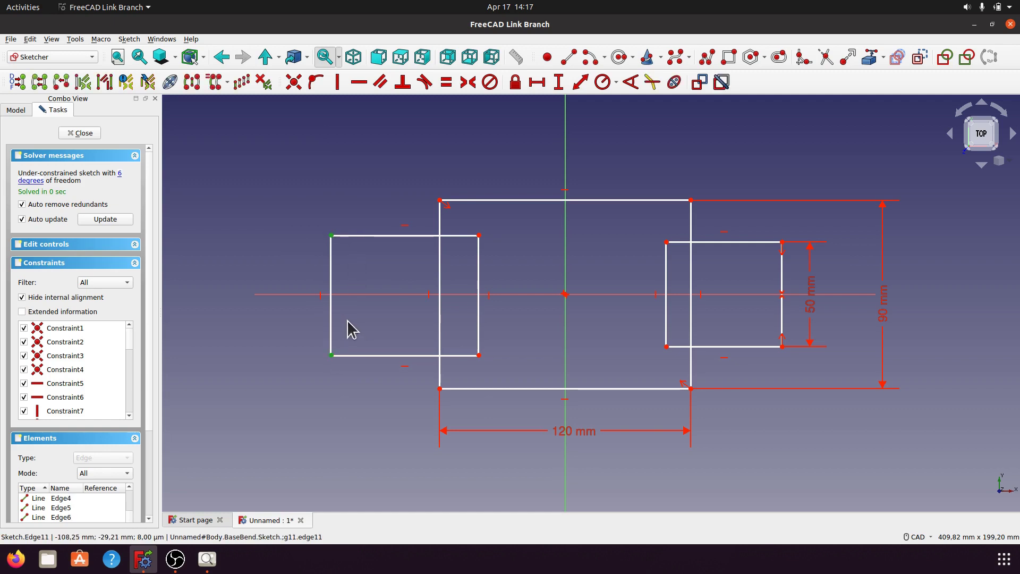
{"action": "left_click", "coordinate": [338, 294]}
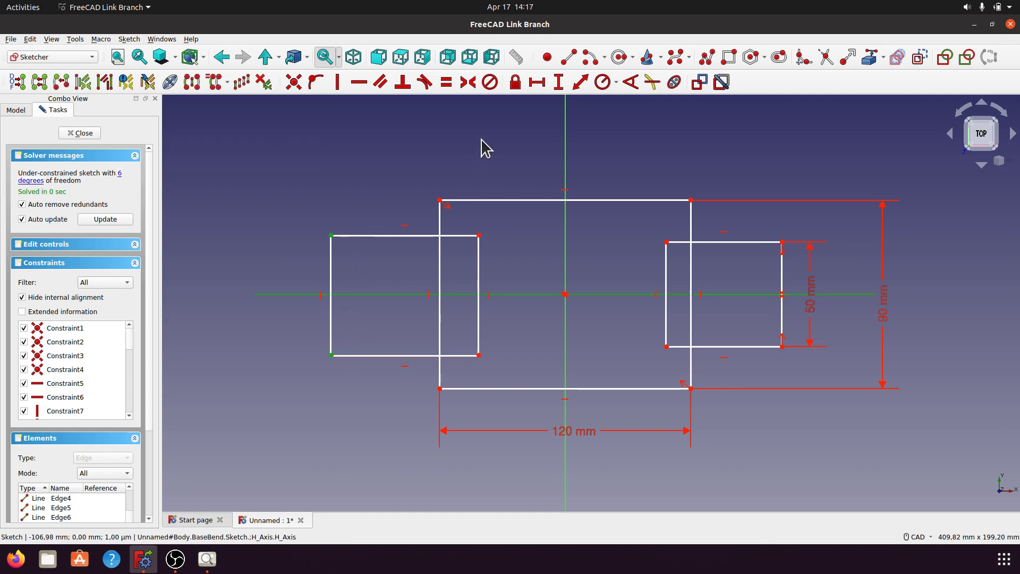
{"action": "left_click", "coordinate": [468, 82]}
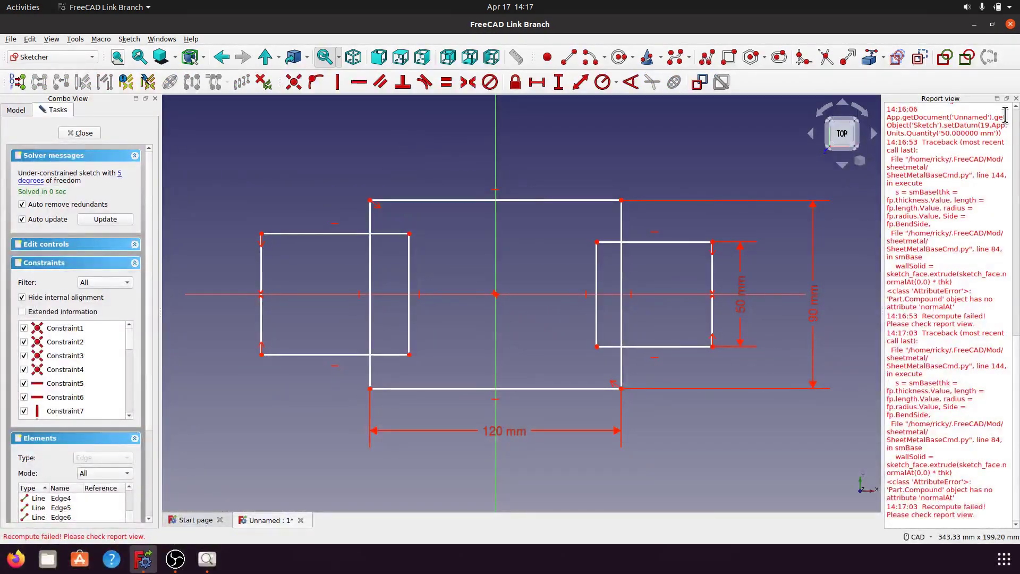
{"action": "left_click", "coordinate": [1015, 99]}
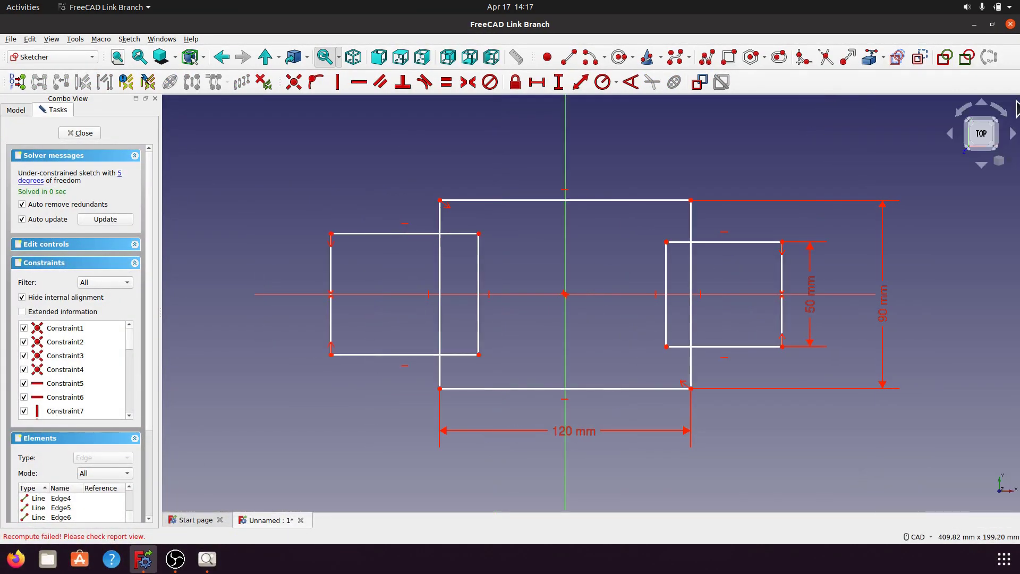
- Constrain the left rectangle's outer vertical edge to a vertical distance of 50 mm
{"action": "left_click", "coordinate": [331, 273]}
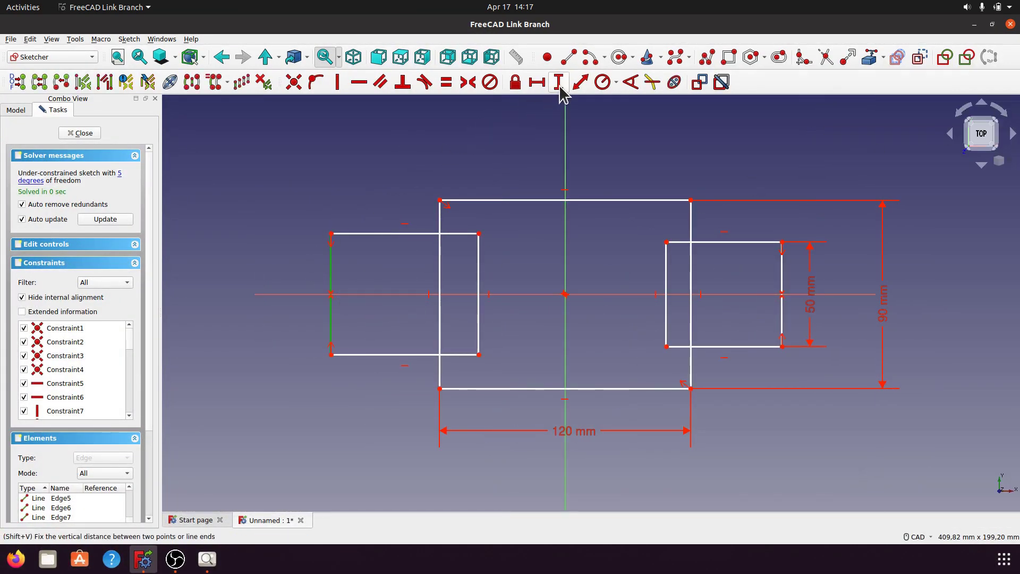
{"action": "left_click", "coordinate": [558, 83]}
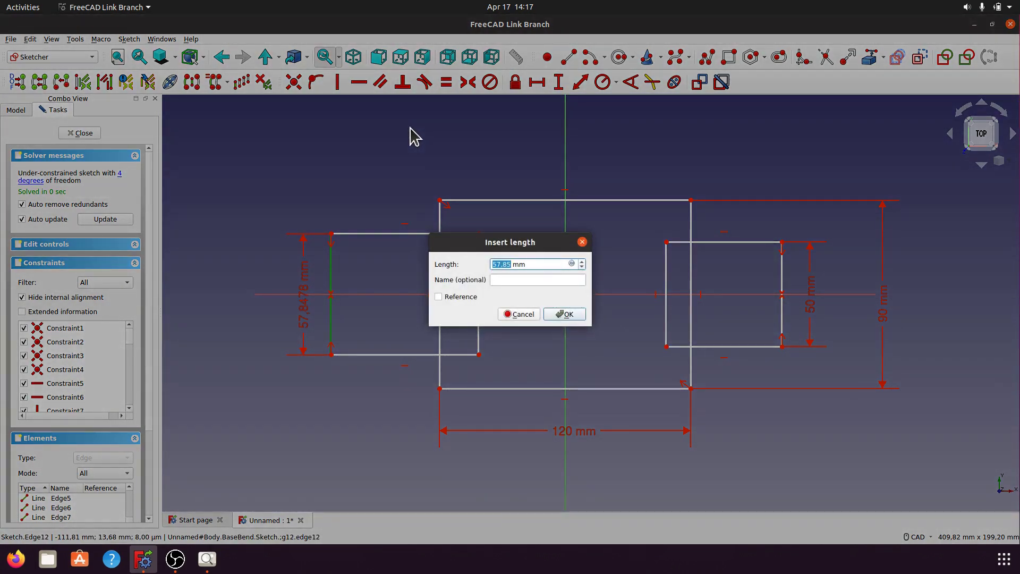
{"action": "left_click", "coordinate": [564, 313]}
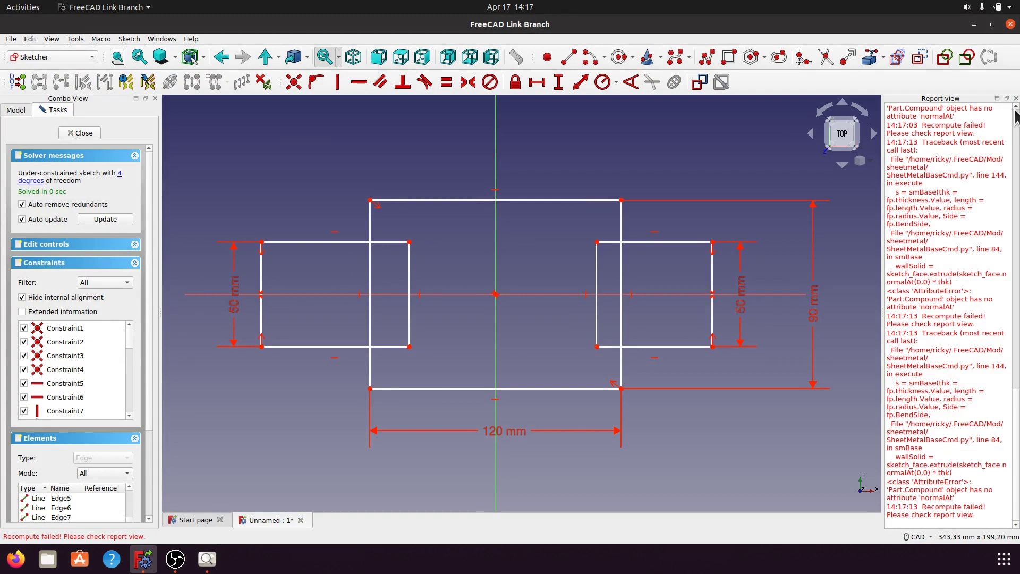
{"action": "left_click", "coordinate": [1015, 99]}
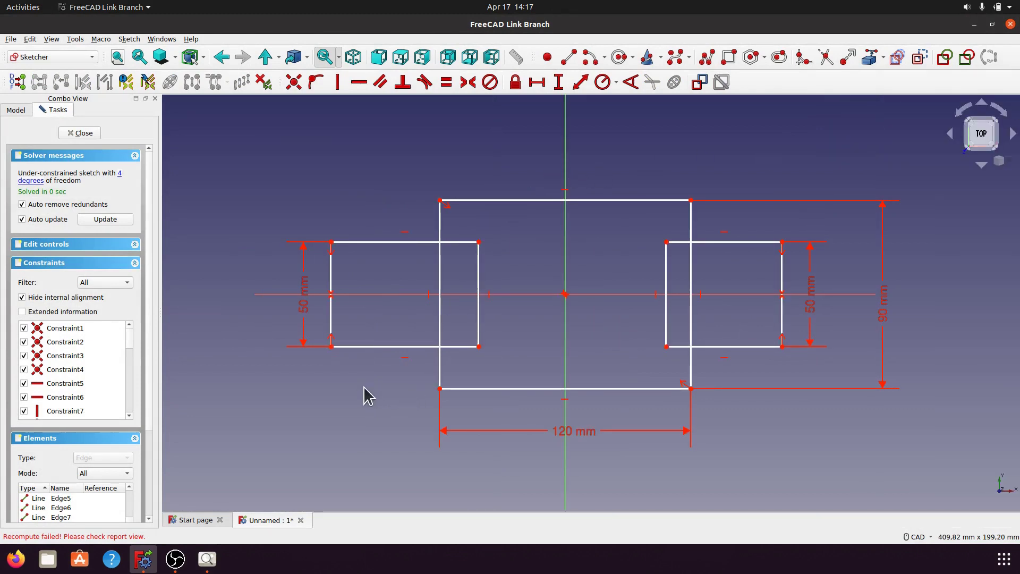
- Set the horizontal distance between the small rectangles' lower outer corners to 200 mm and place that dimension below the 120 mm one
{"action": "left_click", "coordinate": [330, 346]}
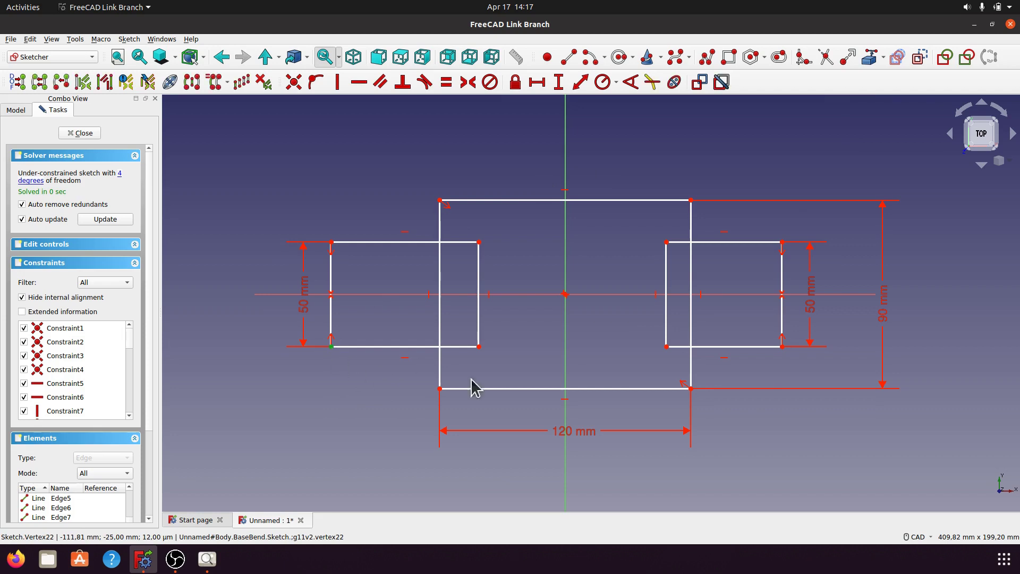
{"action": "left_click", "coordinate": [782, 347]}
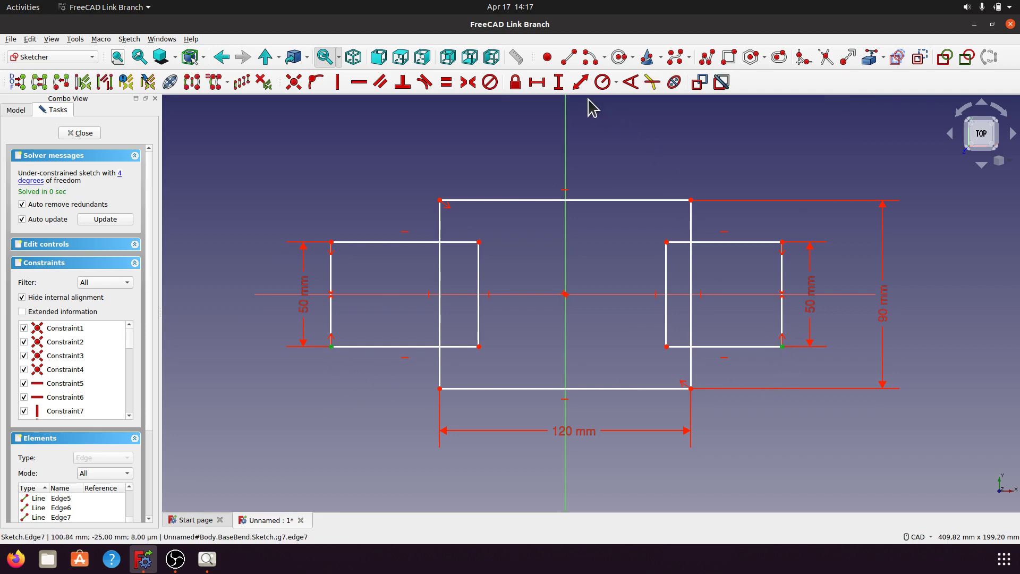
{"action": "left_click", "coordinate": [537, 81]}
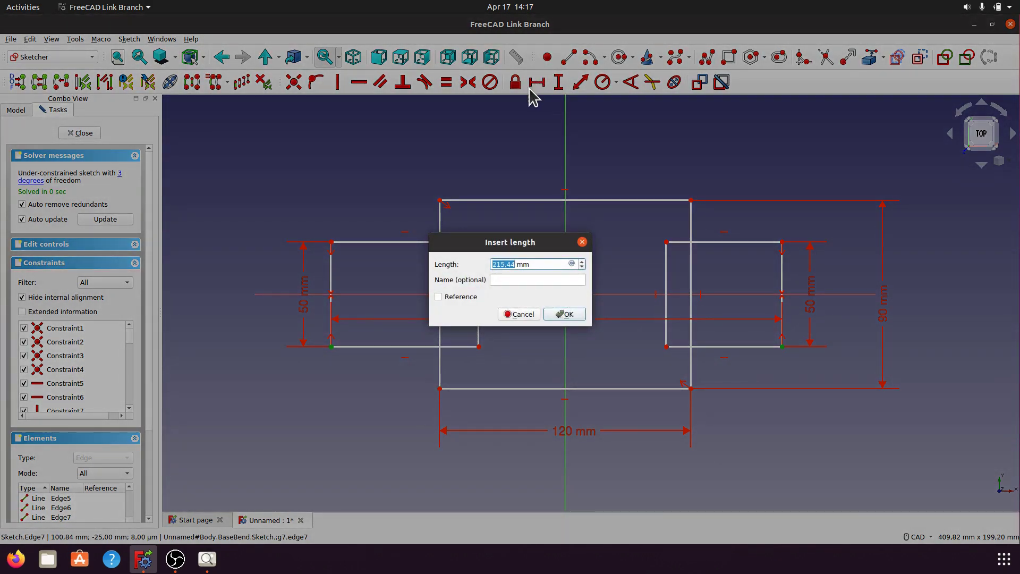
{"action": "left_click", "coordinate": [565, 314]}
{"action": "left_click", "coordinate": [1016, 98]}
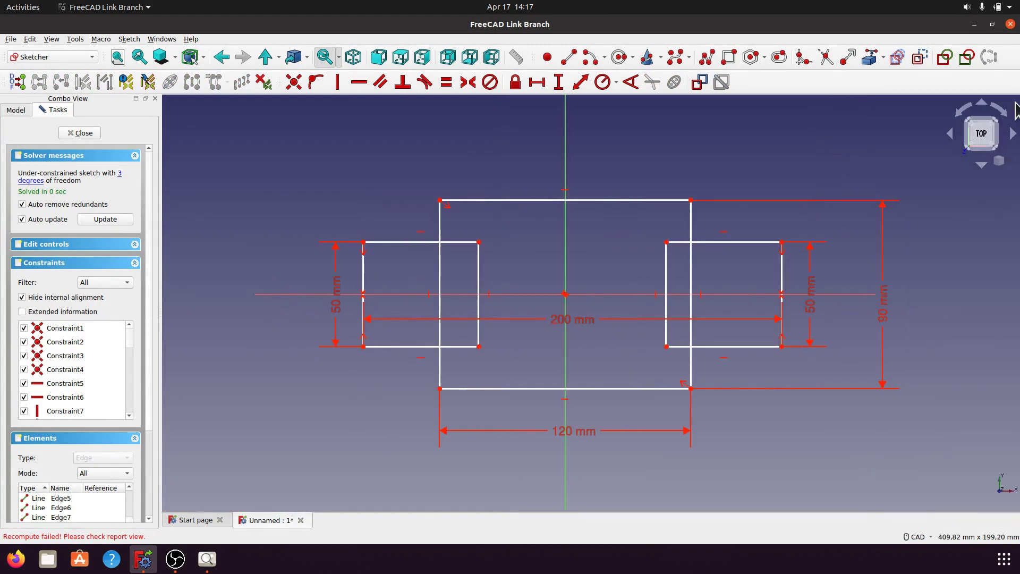
{"action": "left_click_drag", "start_coordinate": [577, 322], "coordinate": [577, 480]}
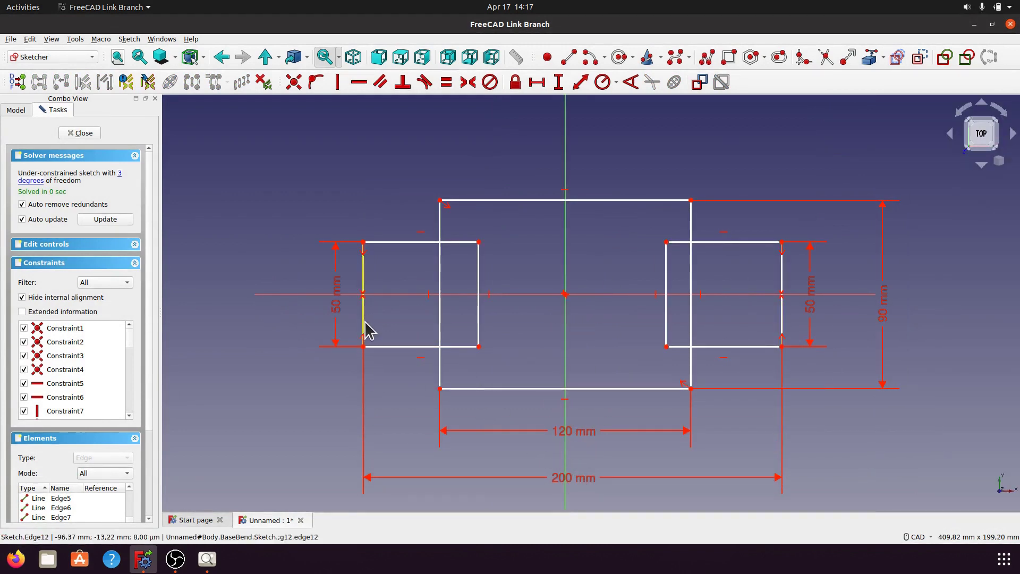
- Make the lower outer corners of the two small rectangles symmetric about the vertical axis
{"action": "left_click", "coordinate": [364, 346]}
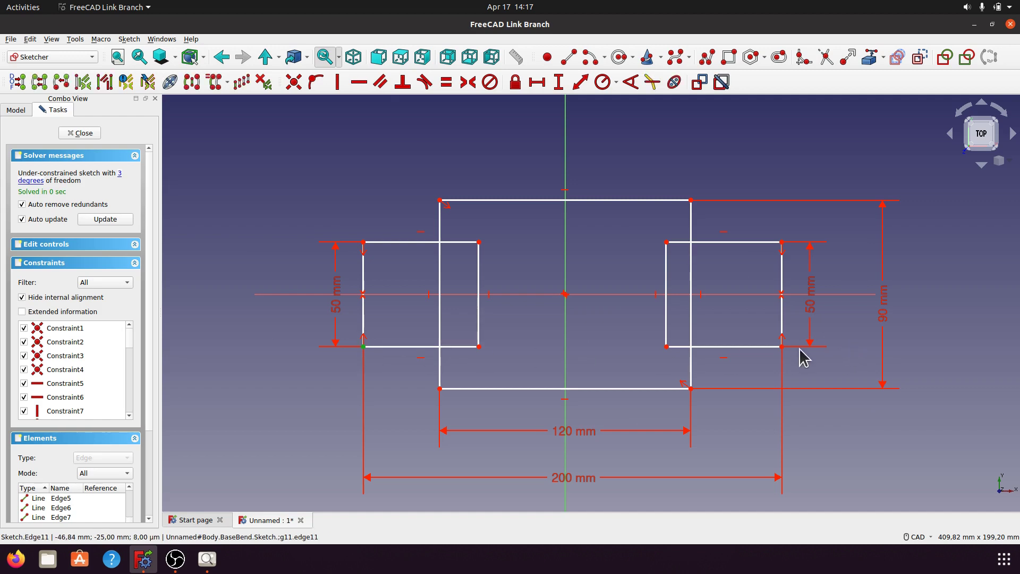
{"action": "left_click", "coordinate": [782, 347]}
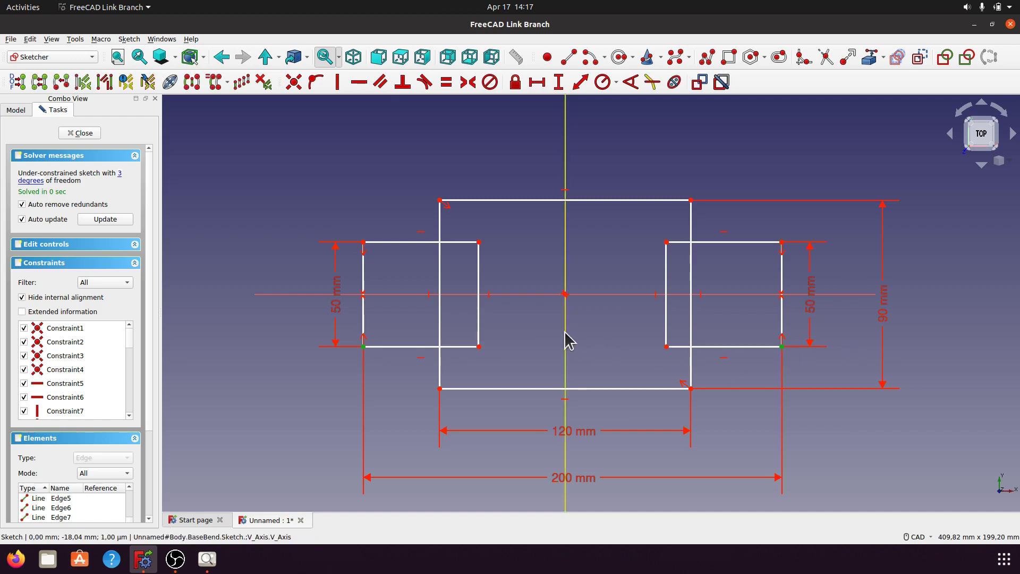
{"action": "left_click", "coordinate": [468, 82]}
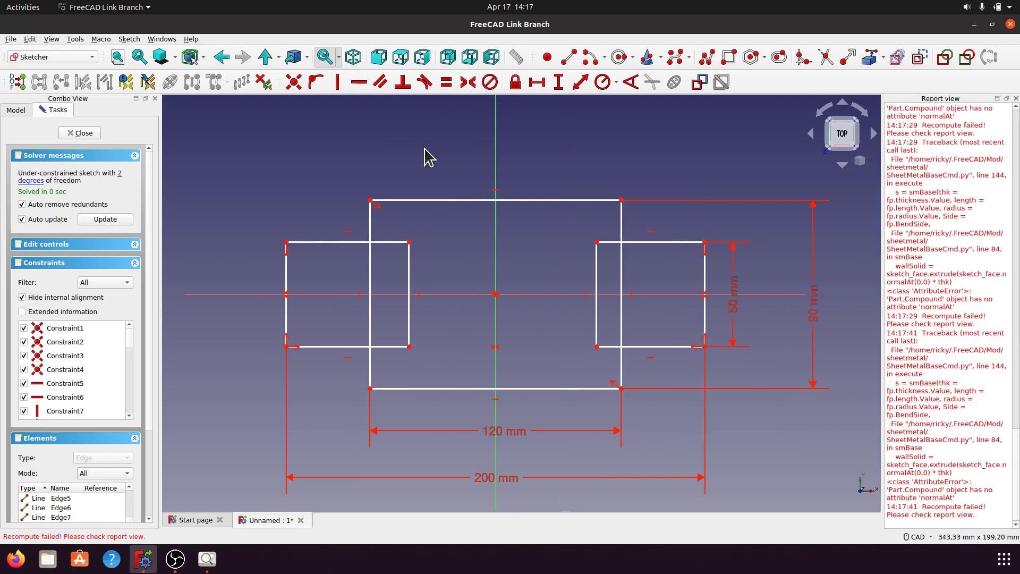
{"action": "left_click", "coordinate": [1015, 99]}
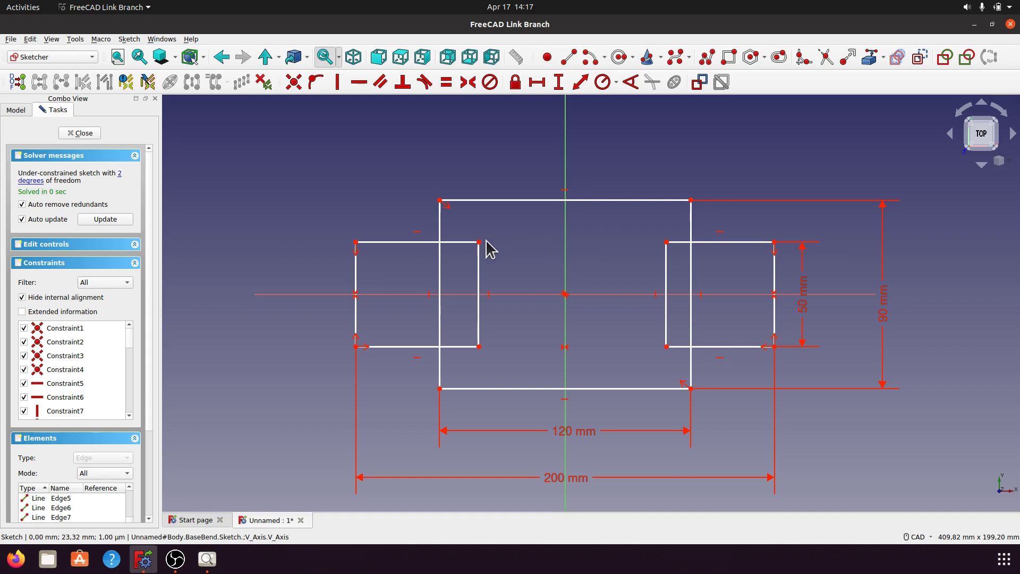
- Trim the large rectangle's right edge inside the right small rectangle, and that small rectangle's horizontal edges inside the large one
{"action": "left_click", "coordinate": [826, 57]}
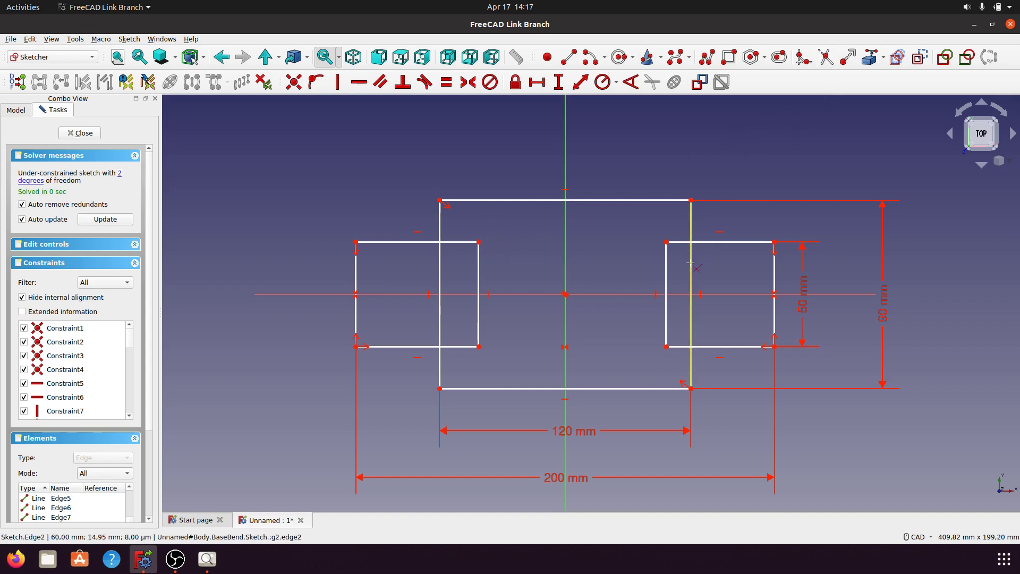
{"action": "left_click", "coordinate": [690, 267]}
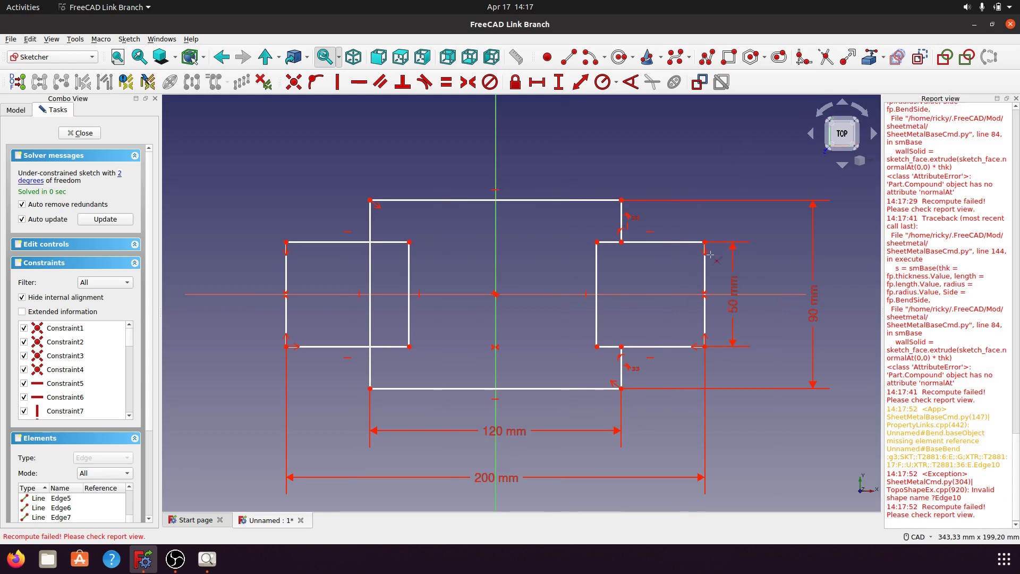
{"action": "left_click", "coordinate": [1015, 99]}
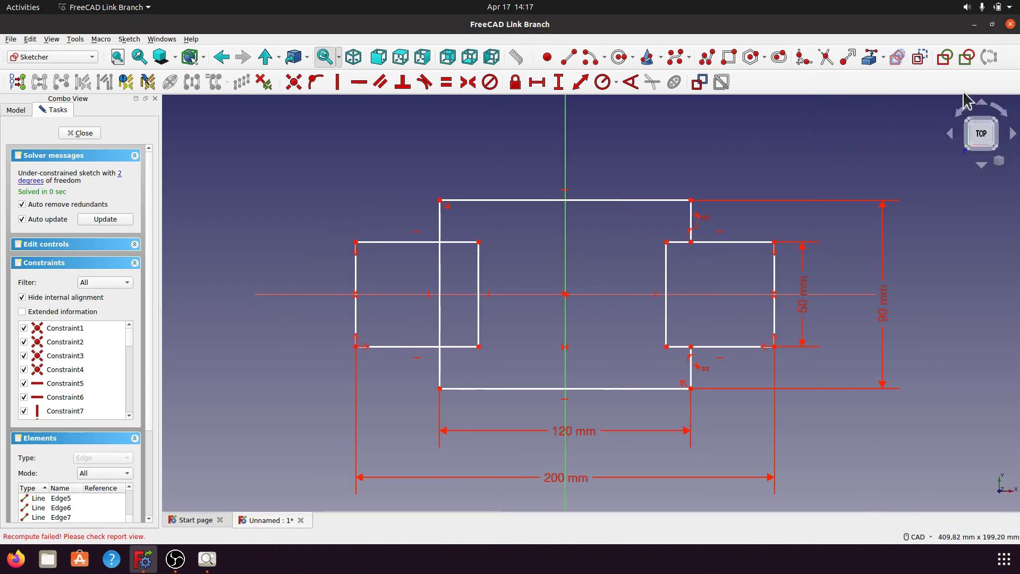
{"action": "left_click", "coordinate": [825, 58]}
{"action": "left_click", "coordinate": [678, 243]}
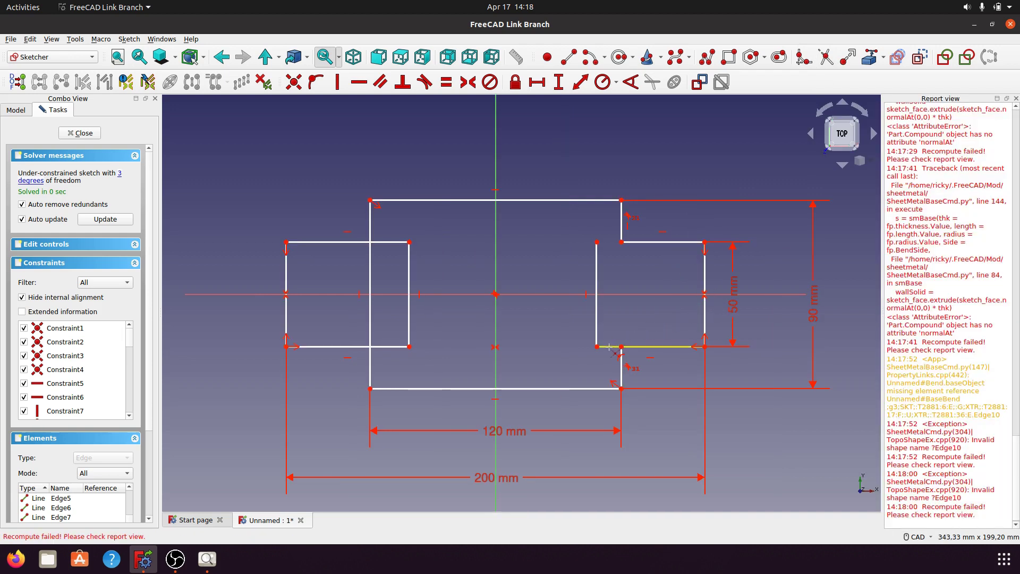
{"action": "left_click", "coordinate": [609, 347]}
- Trim the left small rectangle's horizontal edges inside the large rectangle, and the large rectangle's left edge between them
{"action": "left_click", "coordinate": [388, 243]}
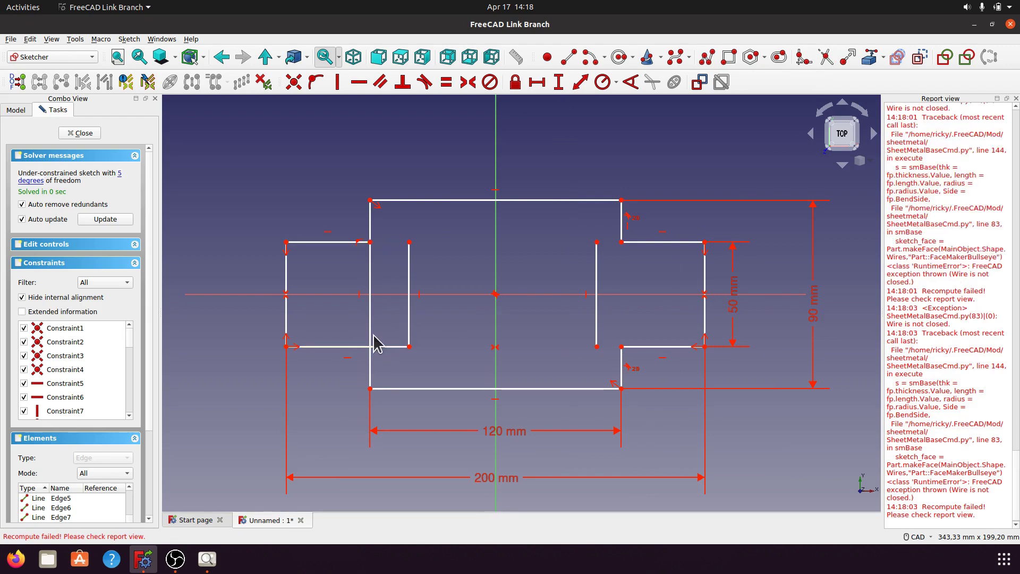
{"action": "left_click", "coordinate": [1015, 99]}
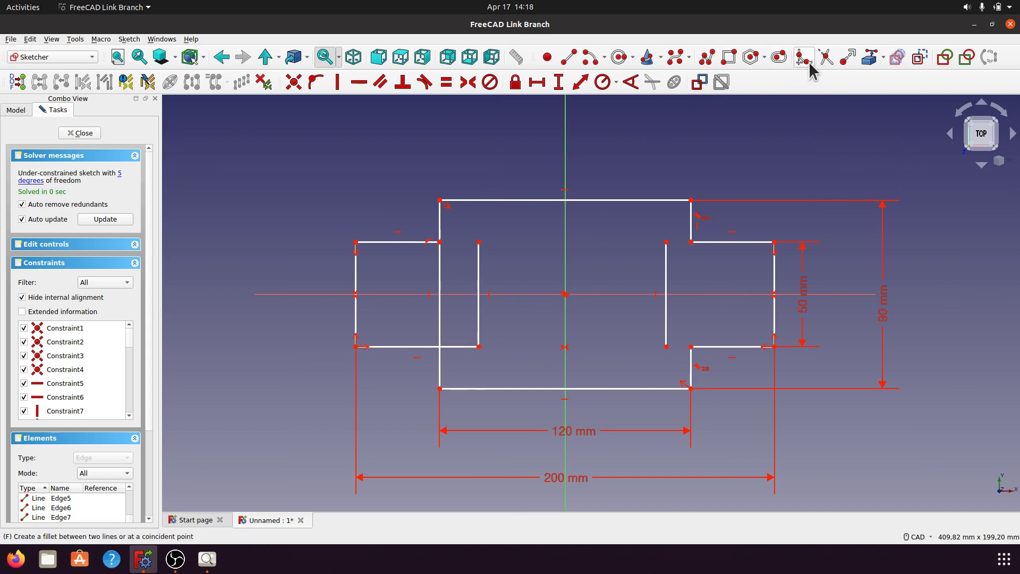
{"action": "left_click", "coordinate": [459, 349]}
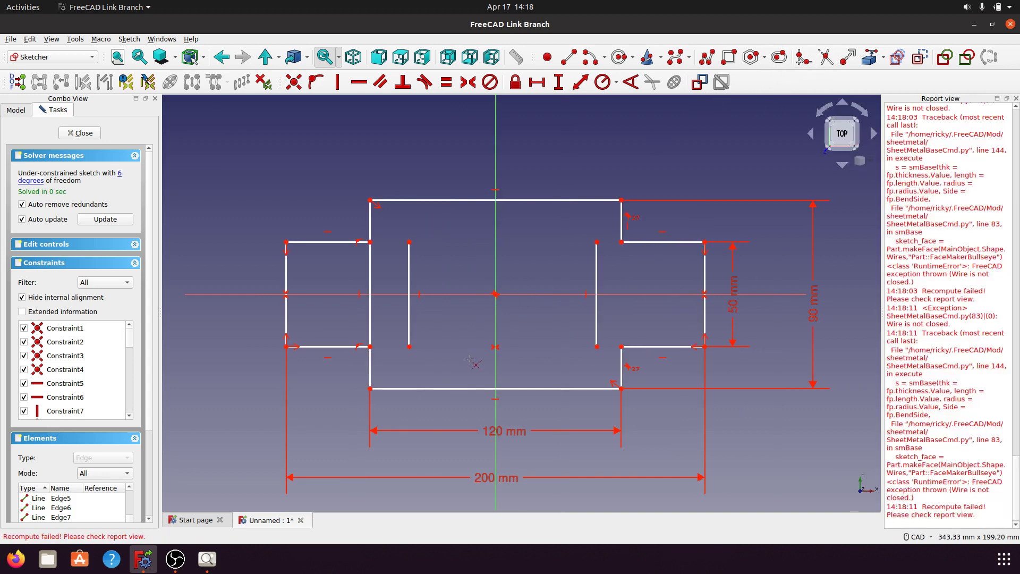
{"action": "left_click", "coordinate": [1016, 98]}
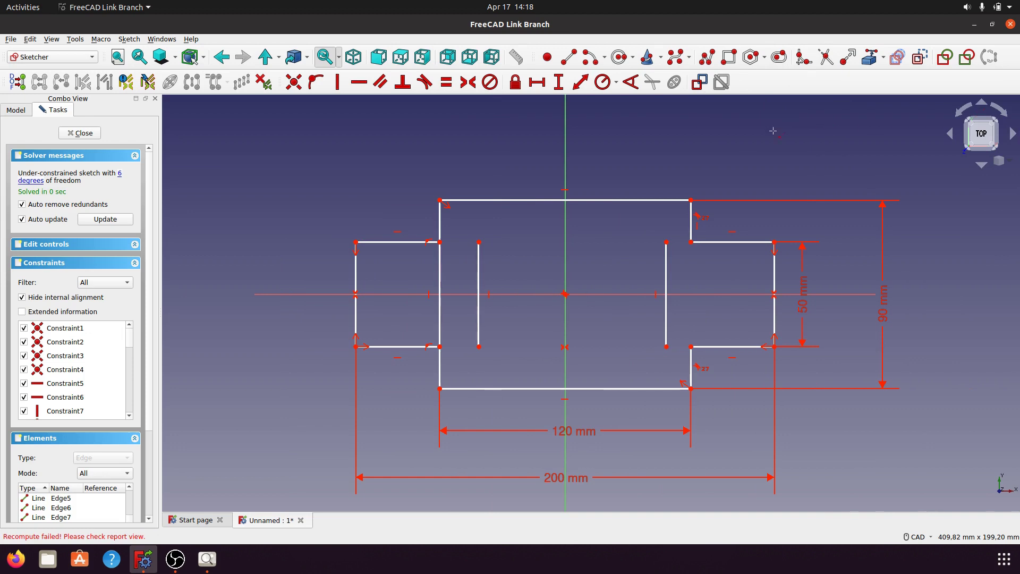
{"action": "left_click", "coordinate": [441, 287]}
{"action": "right_click", "coordinate": [449, 260]}
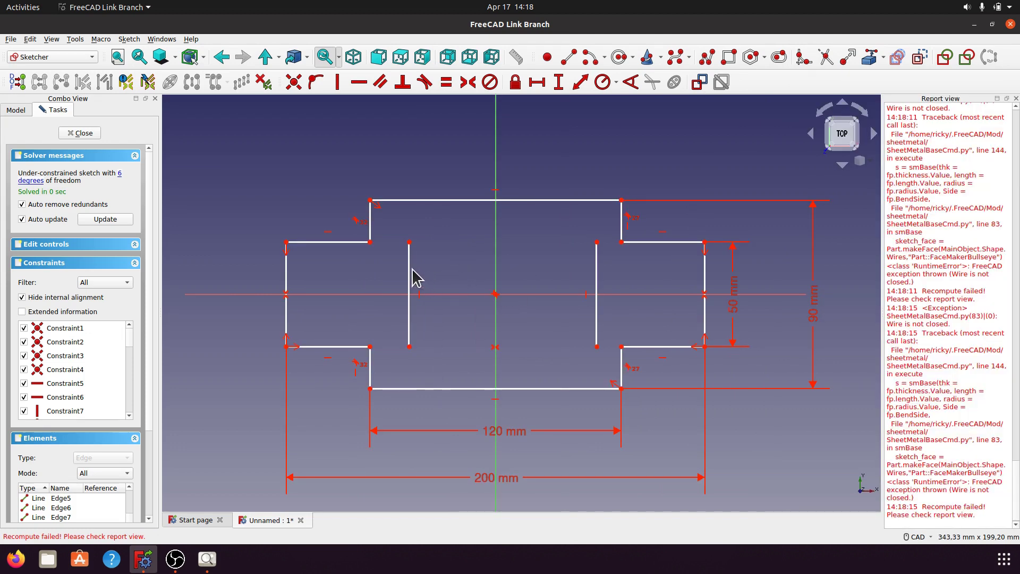
- Delete the two leftover vertical lines inside the cross-shaped outline and close the sketch
{"action": "left_click", "coordinate": [410, 278]}
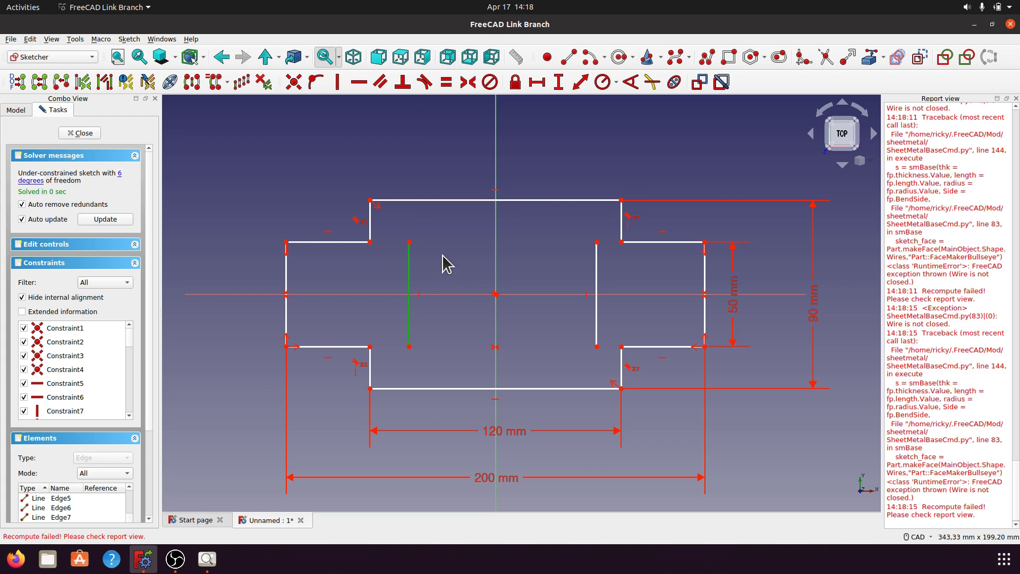
{"action": "key", "text": "Delete"}
{"action": "left_click", "coordinate": [597, 277]}
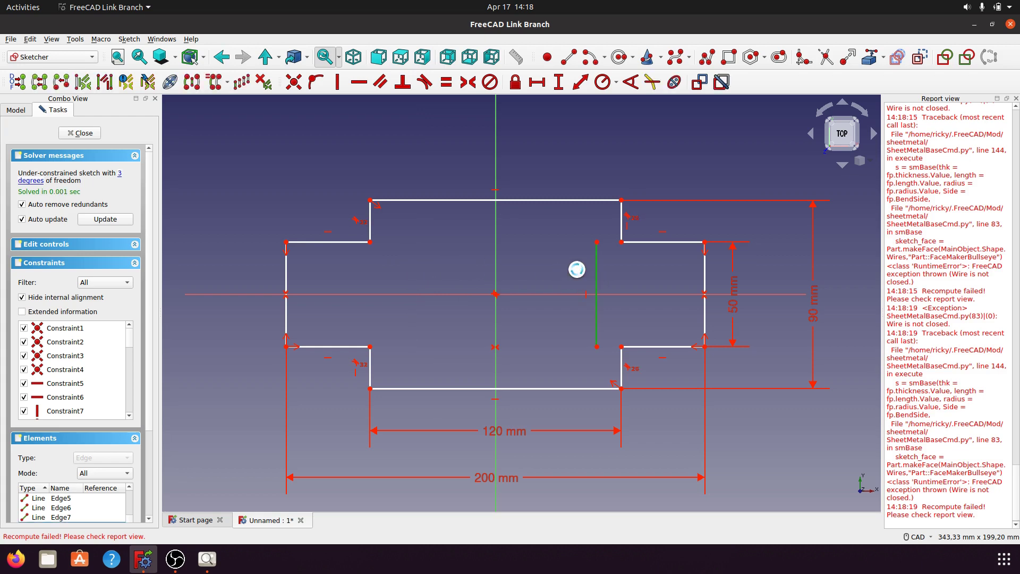
{"action": "key", "text": "Delete"}
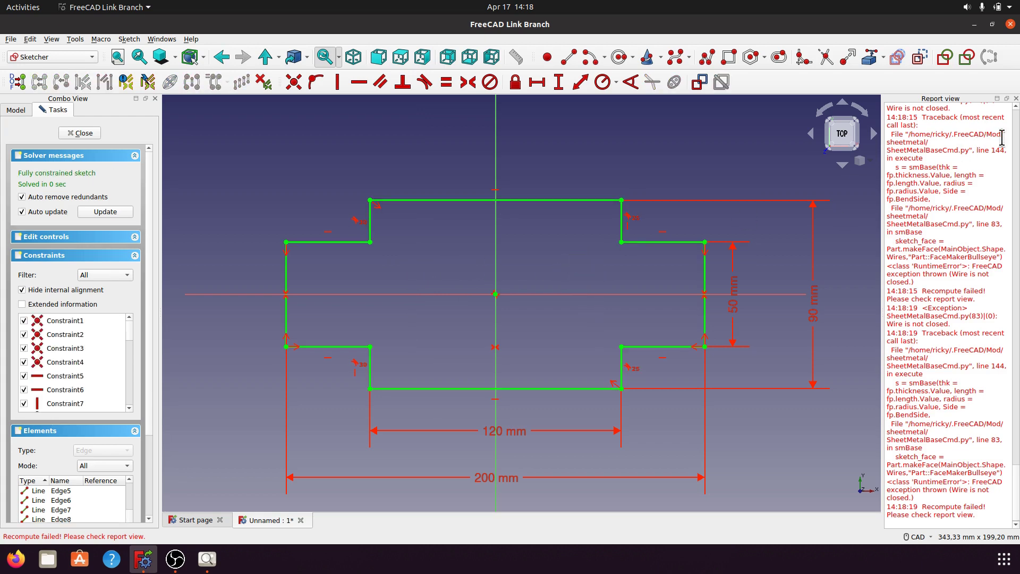
{"action": "left_click", "coordinate": [1016, 98]}
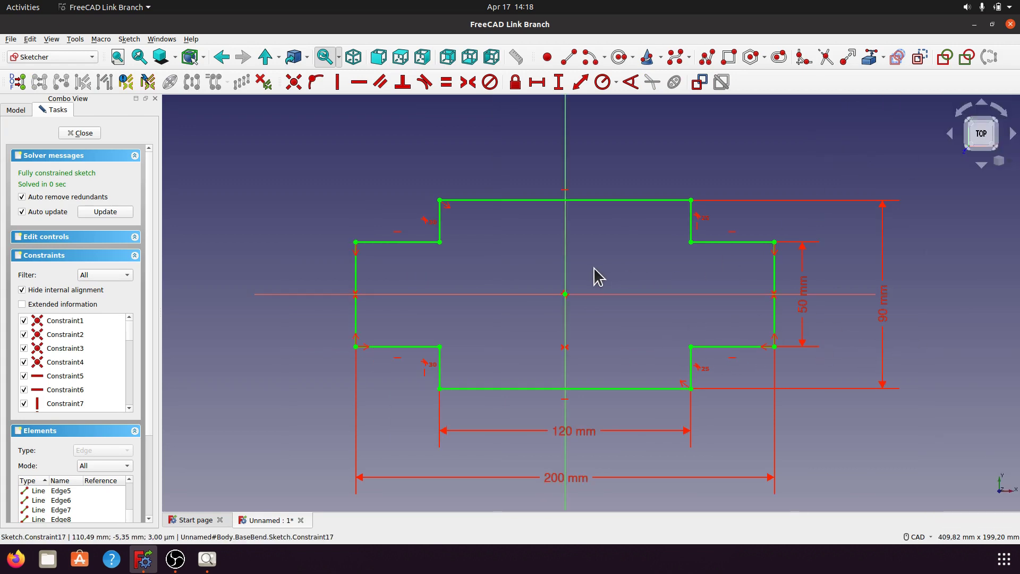
{"action": "left_click", "coordinate": [85, 134]}
{"action": "left_click", "coordinate": [272, 234]}
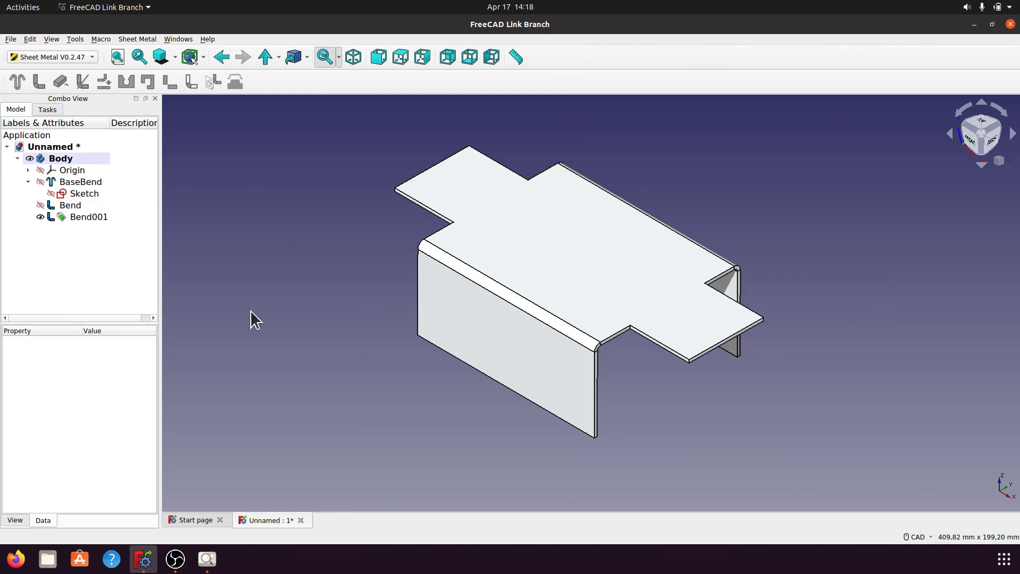
- Check the Practice 06 drawing and add a bent wall along the outer edge of the right end tab
{"action": "left_click", "coordinate": [207, 558]}
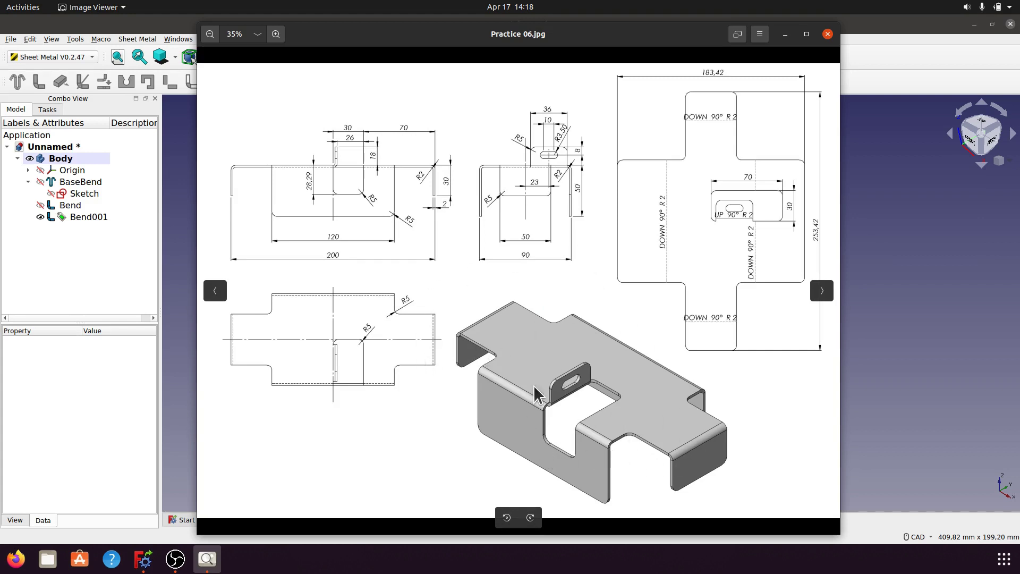
{"action": "left_click", "coordinate": [784, 34]}
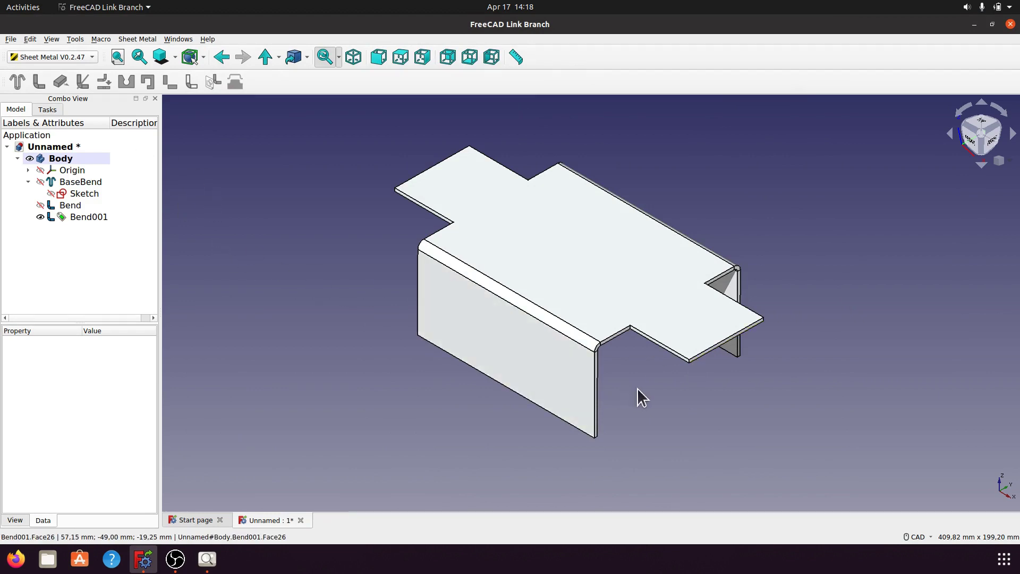
{"action": "left_click", "coordinate": [699, 354]}
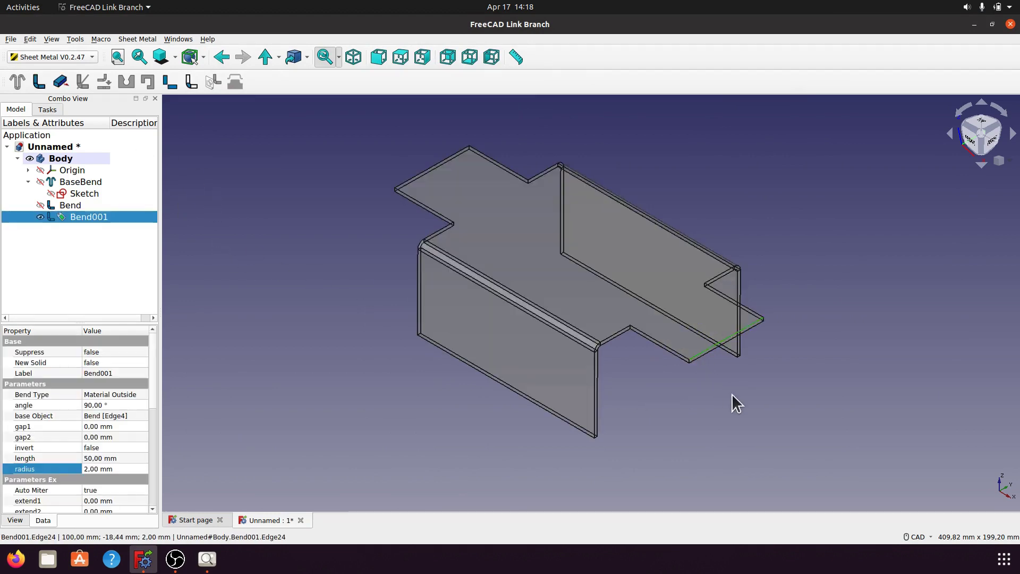
{"action": "left_click", "coordinate": [38, 81]}
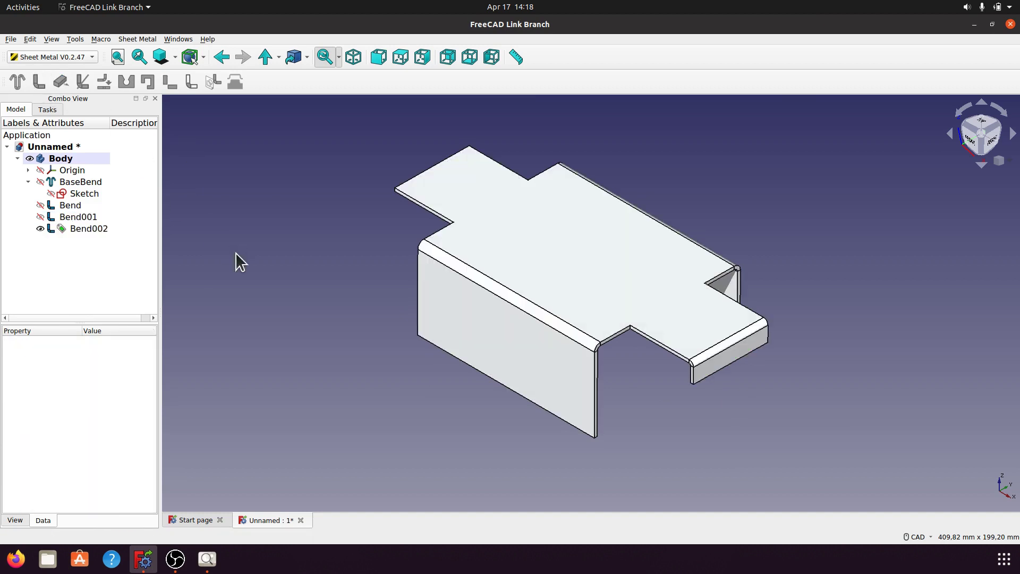
- Set the right end tab's bend to a length of 30 mm and a radius of 2 mm
{"action": "left_click", "coordinate": [91, 228]}
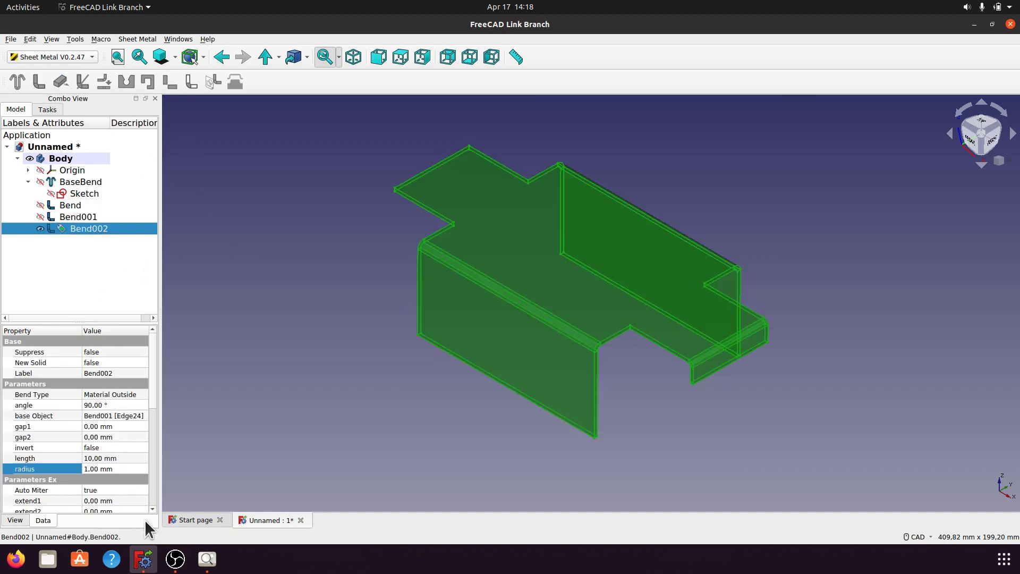
{"action": "left_click", "coordinate": [206, 558]}
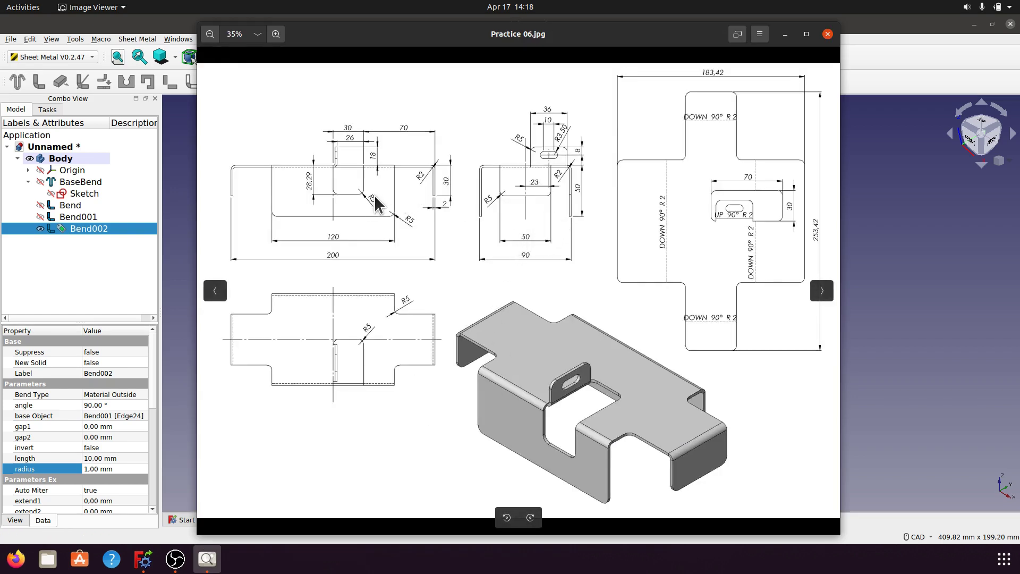
{"action": "left_click", "coordinate": [785, 35]}
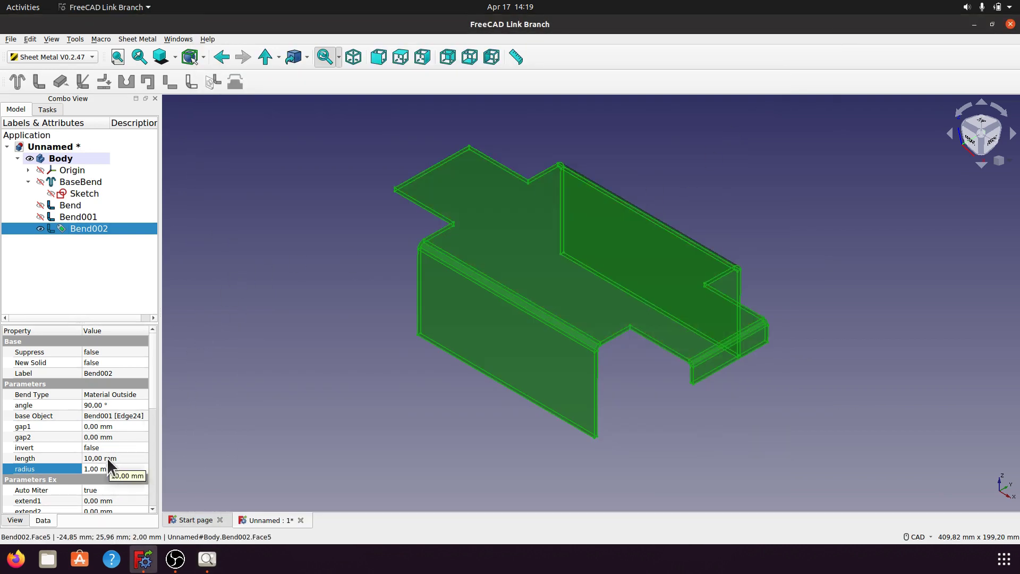
{"action": "left_click", "coordinate": [108, 459]}
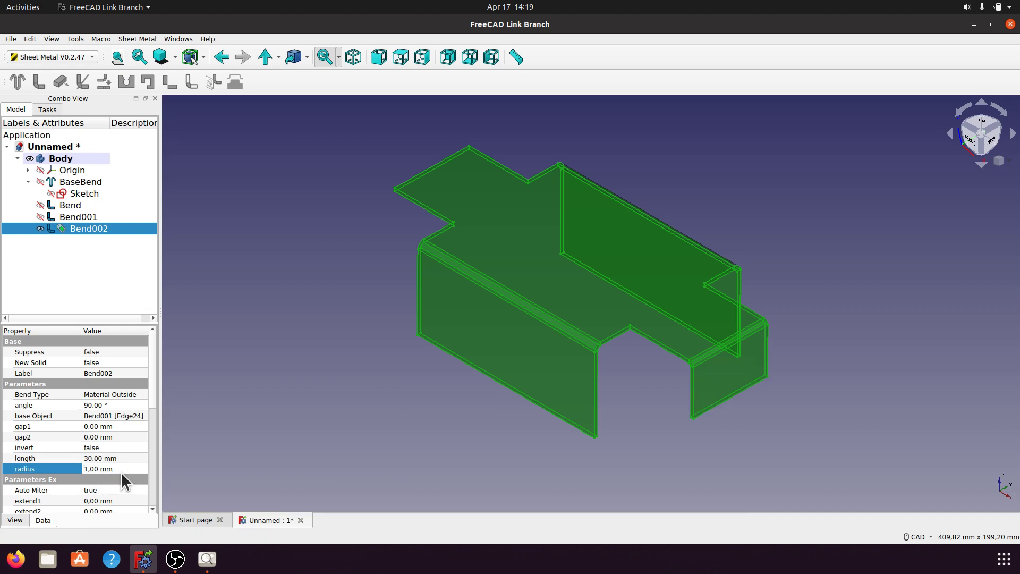
{"action": "left_click", "coordinate": [75, 470]}
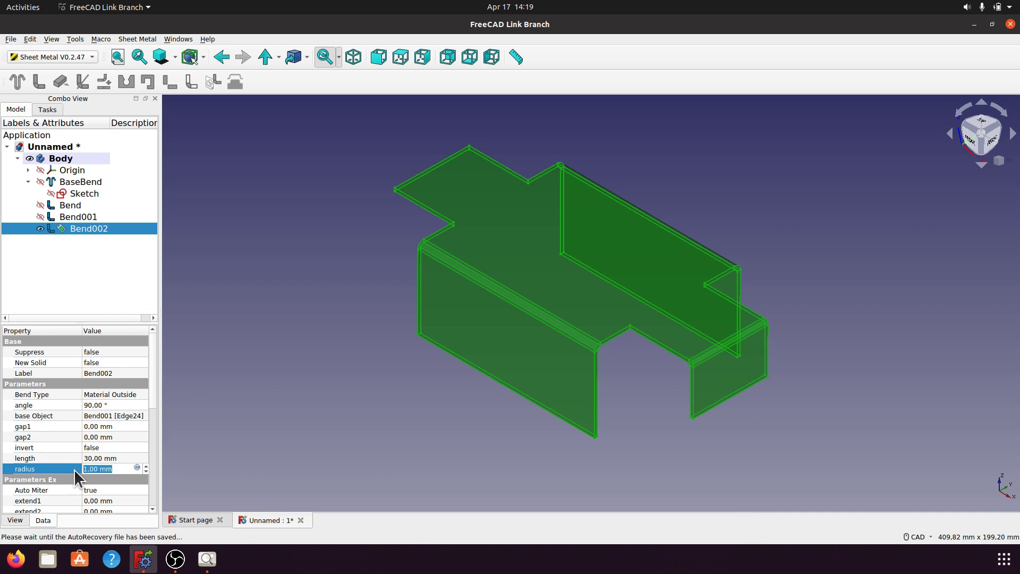
{"action": "type", "text": "2"}
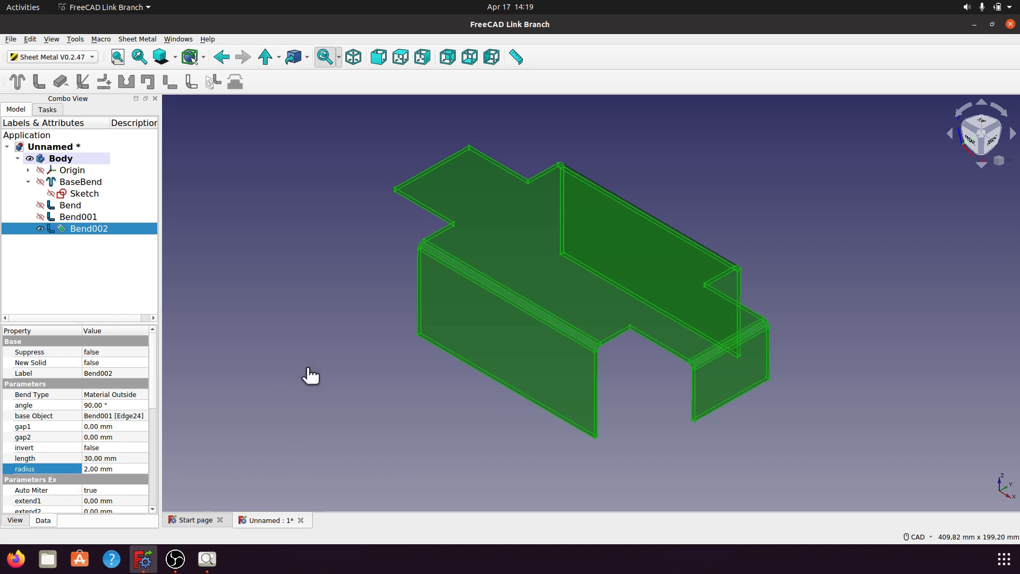
{"action": "left_click", "coordinate": [288, 350]}
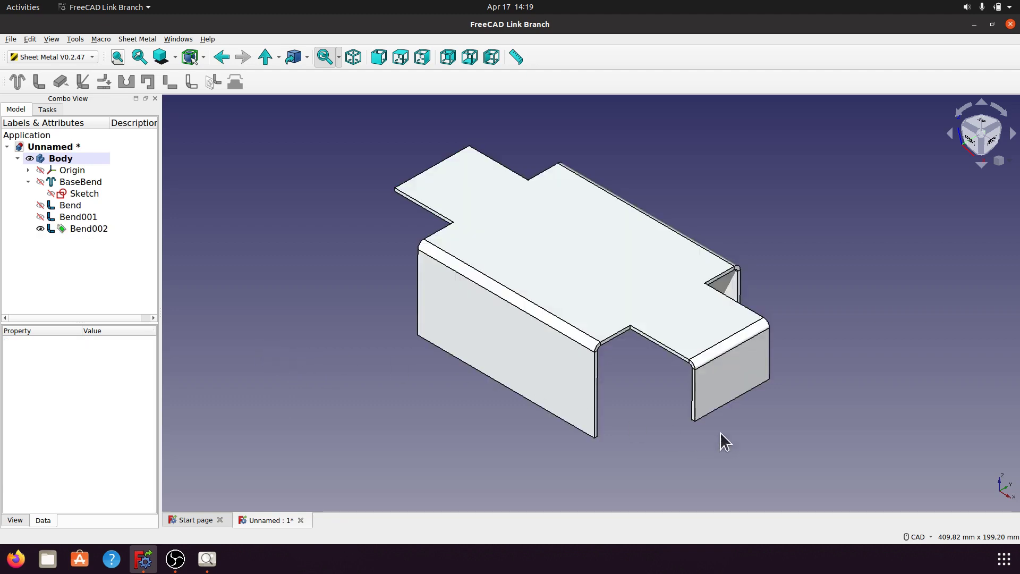
- Change the bend type of the right end tab's wall, Bend002, to Material Inside
{"action": "left_click", "coordinate": [93, 228]}
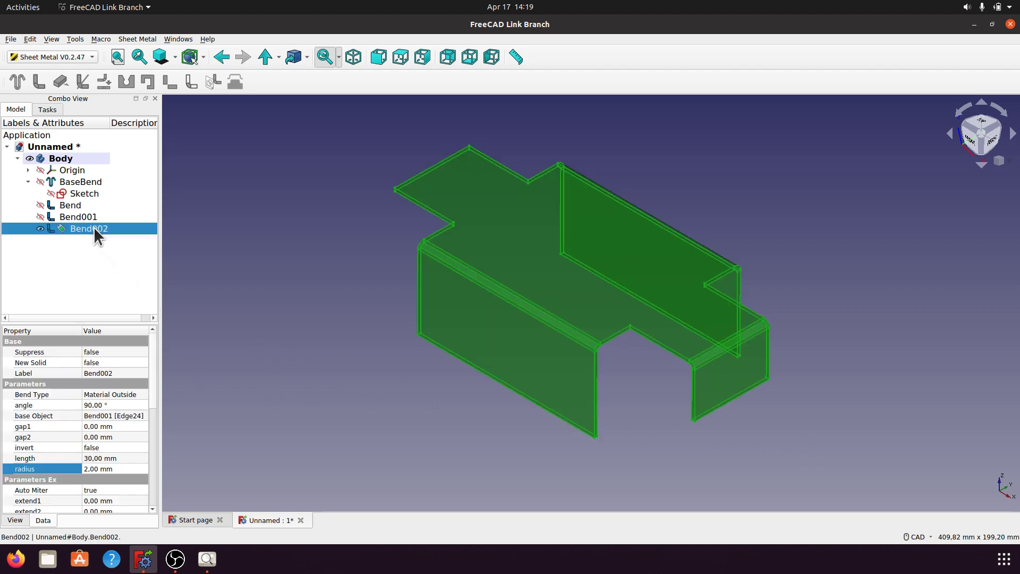
{"action": "left_click", "coordinate": [108, 393]}
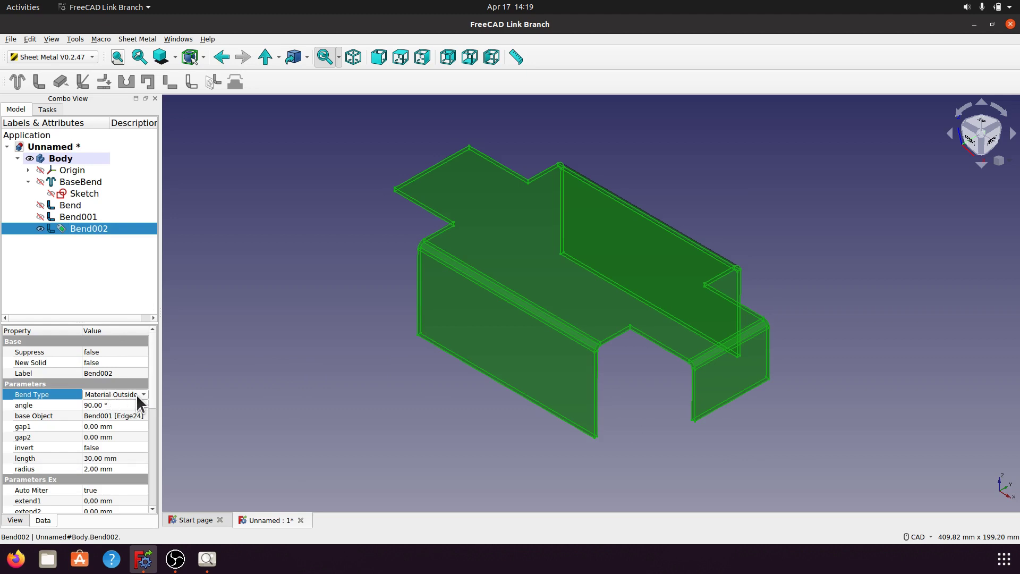
{"action": "left_click", "coordinate": [142, 394]}
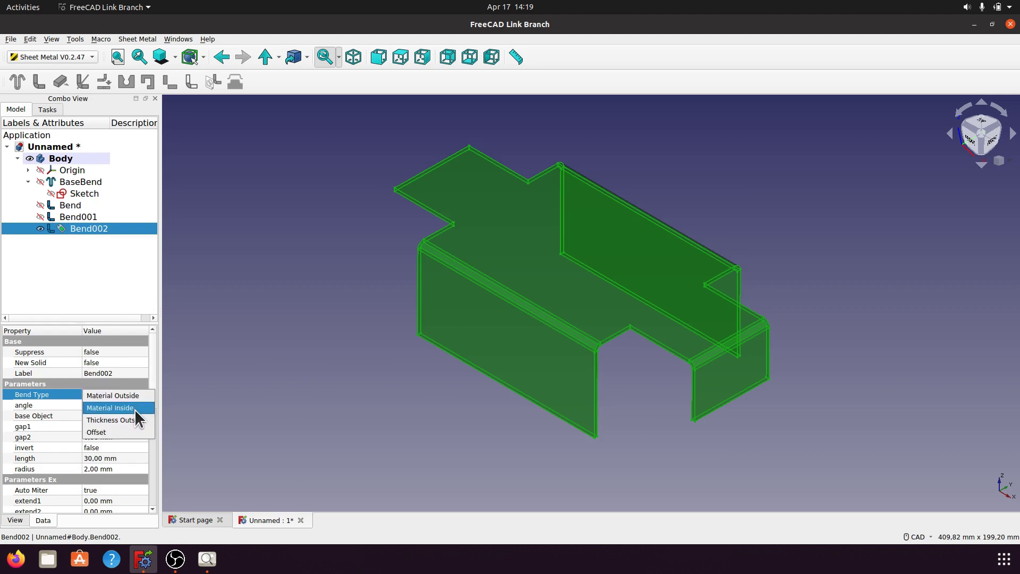
{"action": "left_click", "coordinate": [134, 408]}
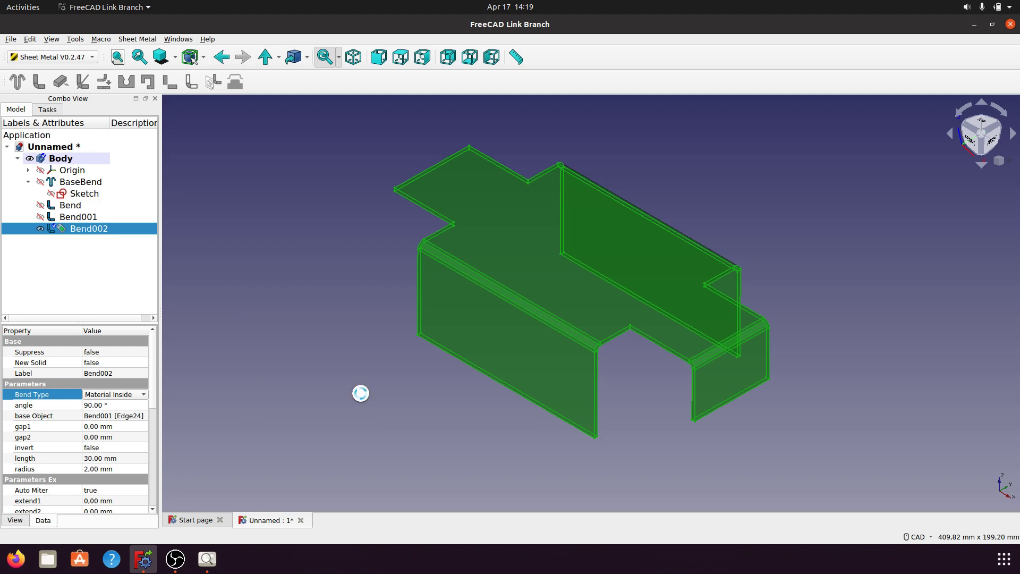
{"action": "left_click", "coordinate": [312, 351]}
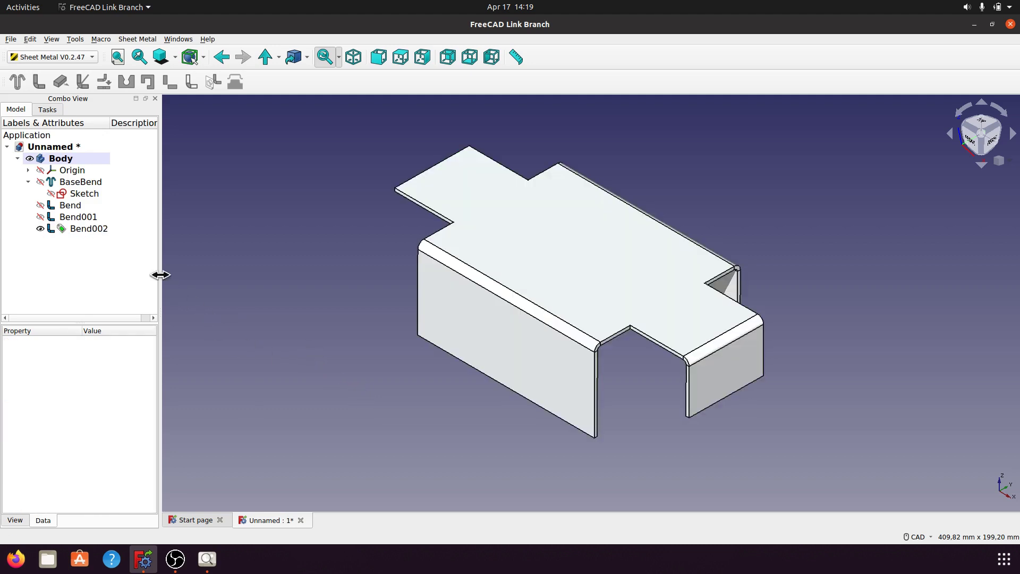
- Change the bend type of the rear long flange, Bend001, to Material Inside and recompute the model
{"action": "left_click", "coordinate": [81, 217]}
{"action": "left_click", "coordinate": [120, 393]}
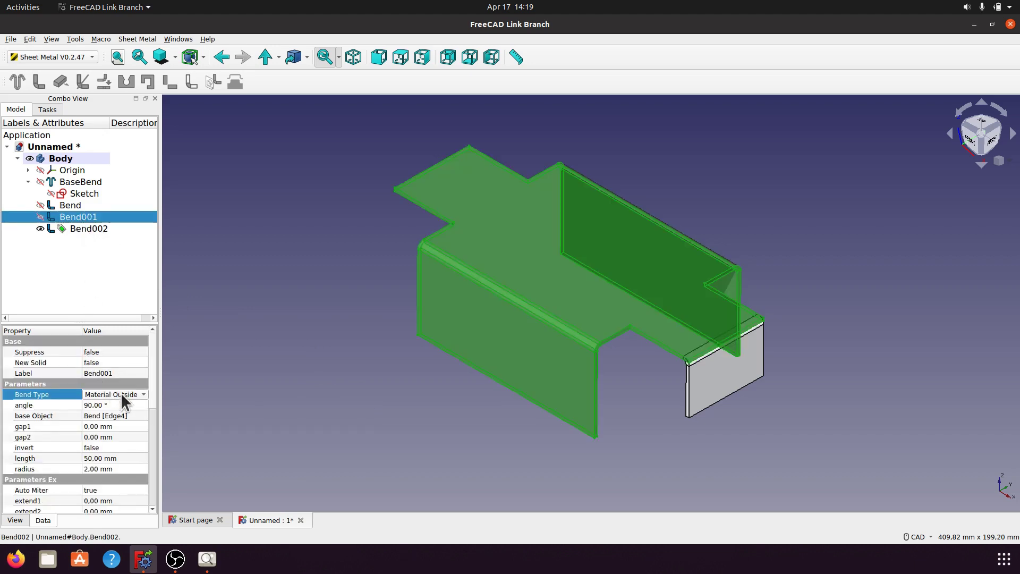
{"action": "left_click", "coordinate": [144, 393]}
{"action": "left_click", "coordinate": [136, 407]}
{"action": "key", "text": "ctrl+r"}
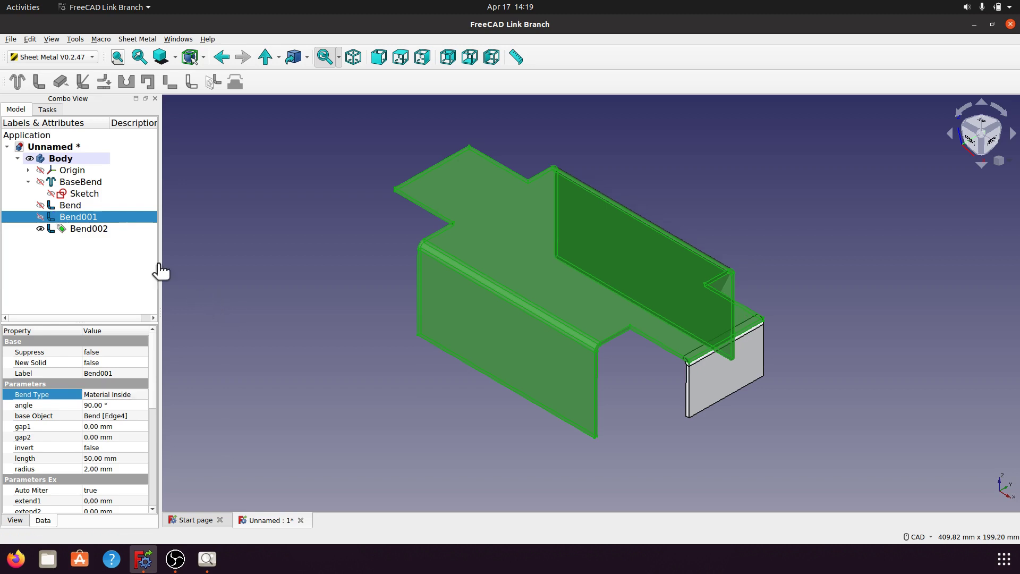
- Change the bend type of the front long flange, Bend, to Material Inside and update the model
{"action": "left_click", "coordinate": [73, 206]}
{"action": "left_click", "coordinate": [132, 394]}
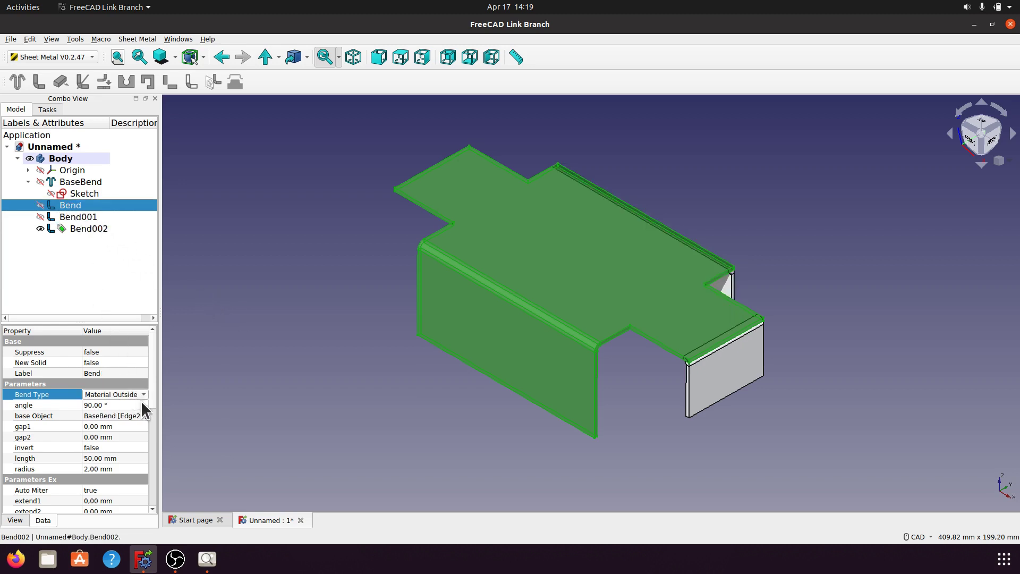
{"action": "left_click", "coordinate": [143, 394]}
{"action": "left_click", "coordinate": [132, 410]}
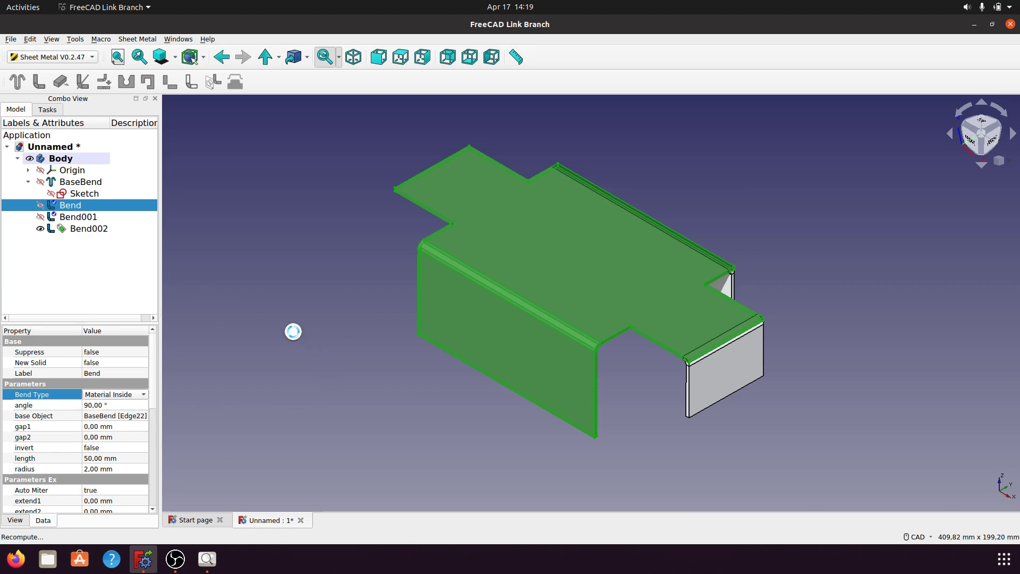
{"action": "left_click", "coordinate": [330, 352]}
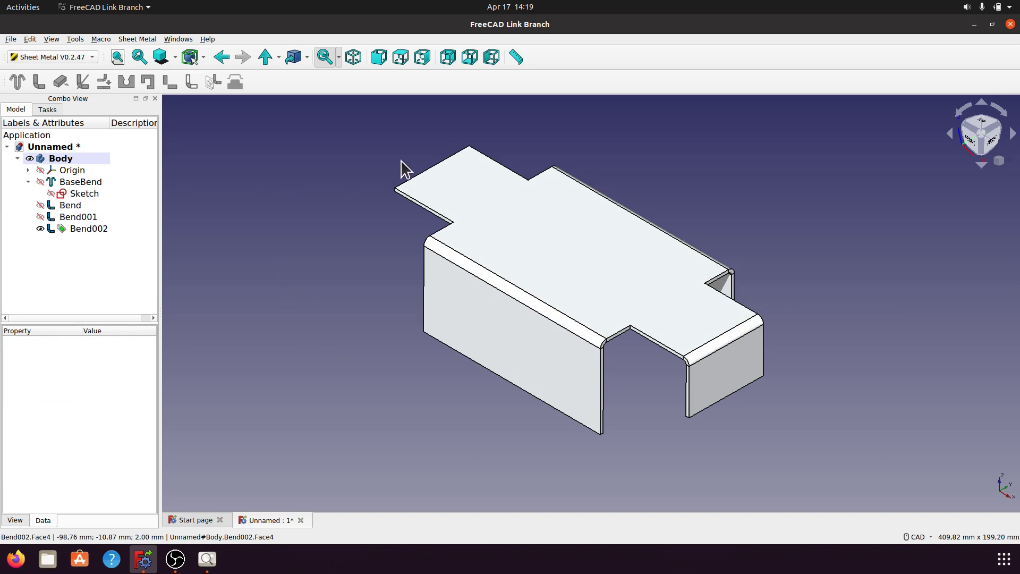
- Add a bent wall on the left end tab's outer edge and set its bend radius to 2 mm
{"action": "left_click", "coordinate": [420, 171]}
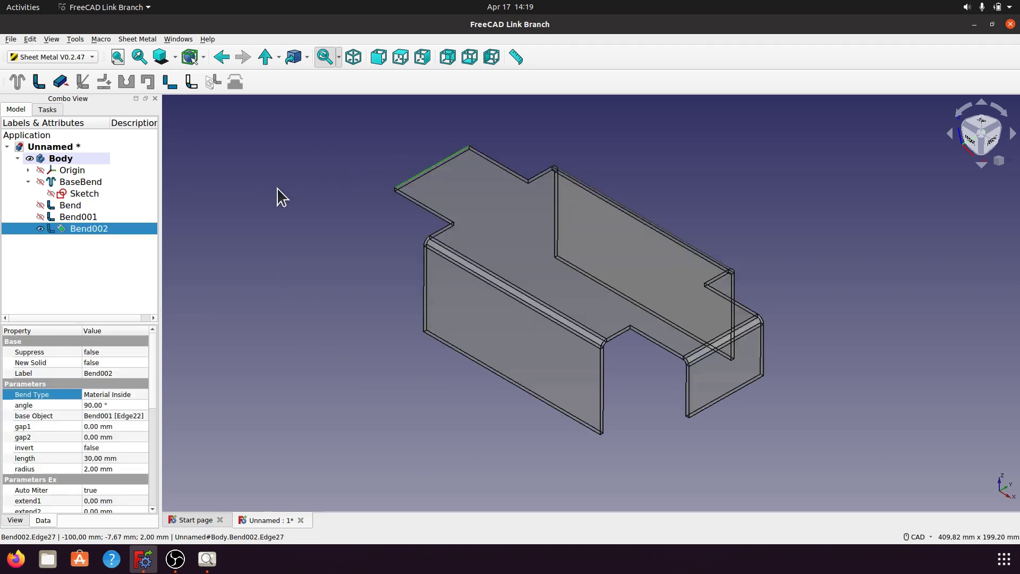
{"action": "left_click", "coordinate": [38, 81]}
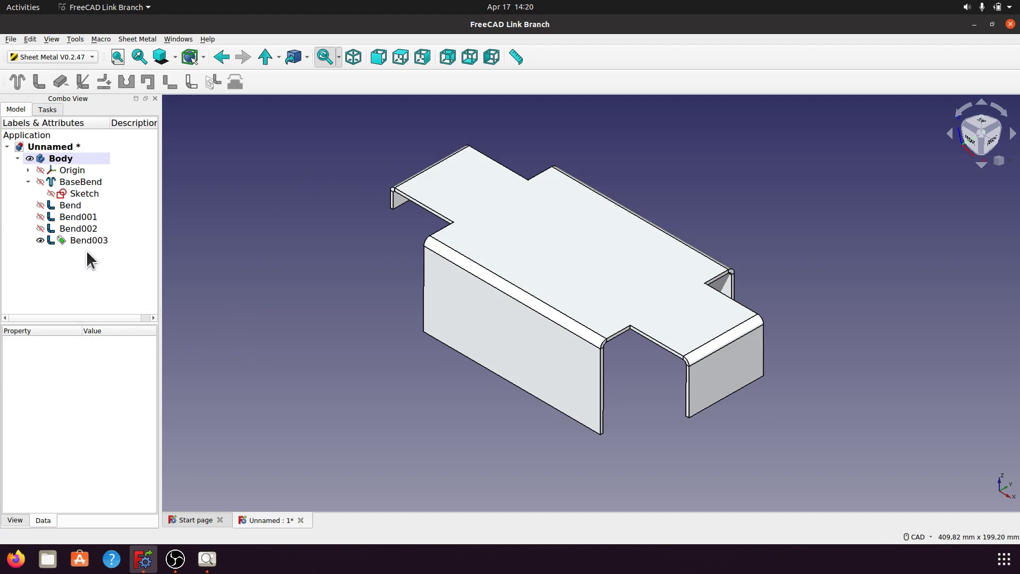
{"action": "left_click", "coordinate": [85, 240]}
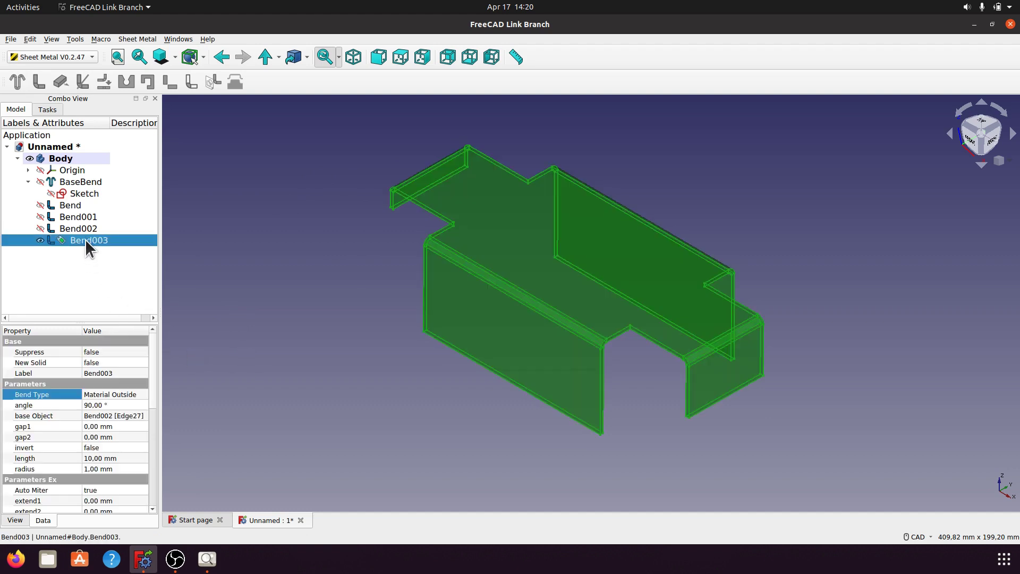
{"action": "left_click", "coordinate": [93, 467]}
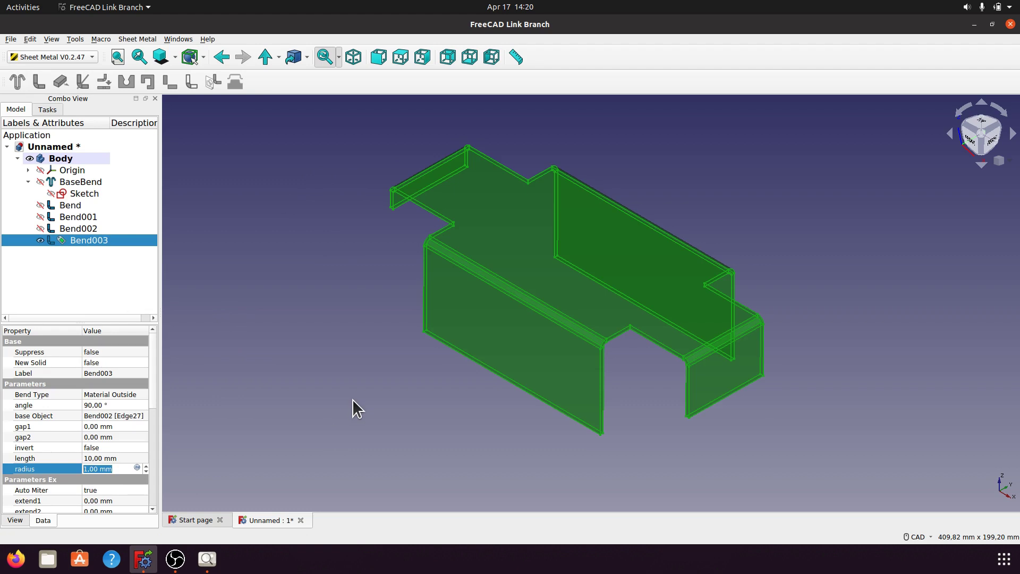
{"action": "type", "text": "2"}
- Set the length of the left end tab's wall, Bend003, to 30 mm
{"action": "left_click", "coordinate": [116, 460]}
{"action": "left_click", "coordinate": [118, 460]}
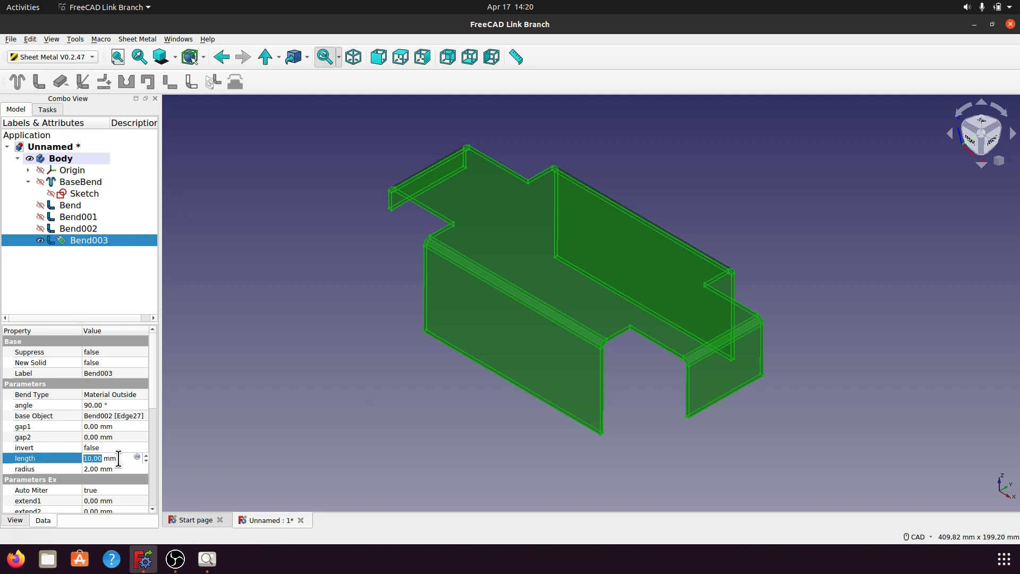
{"action": "left_click_drag", "start_coordinate": [117, 459], "coordinate": [83, 458]}
{"action": "type", "text": "2"}
{"action": "key", "text": "BackSpace"}
{"action": "type", "text": "30"}
{"action": "key", "text": "Return"}
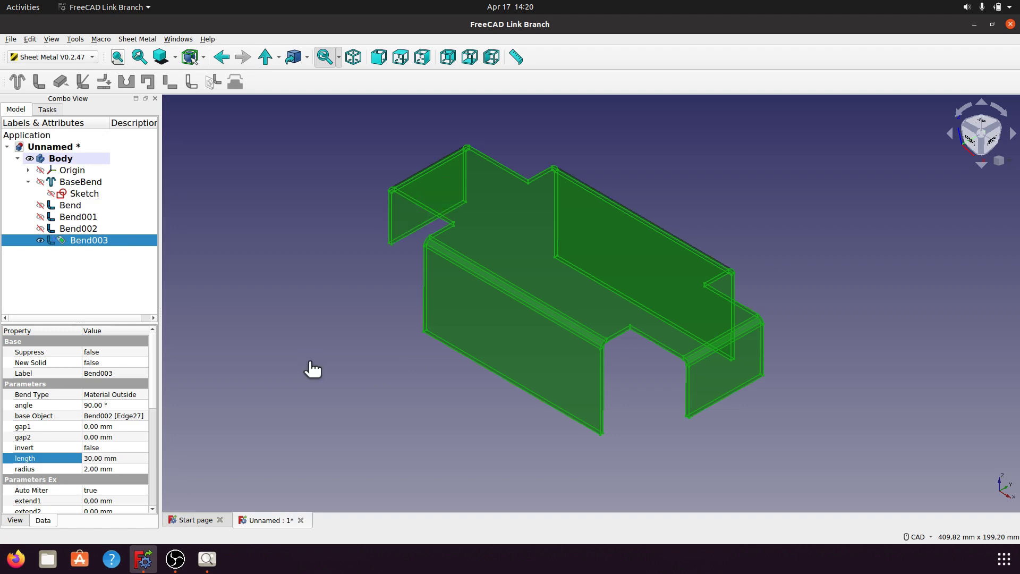
{"action": "left_click", "coordinate": [289, 359]}
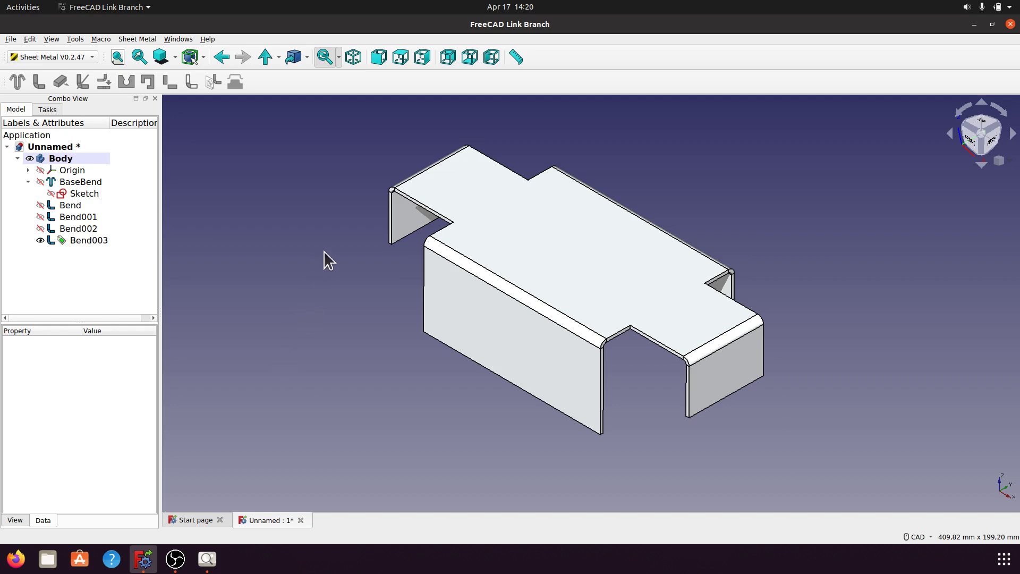
- Measure the front long flange's height from its lower inner corner to the top of the bend, and delete the measurement
{"action": "left_click", "coordinate": [515, 57]}
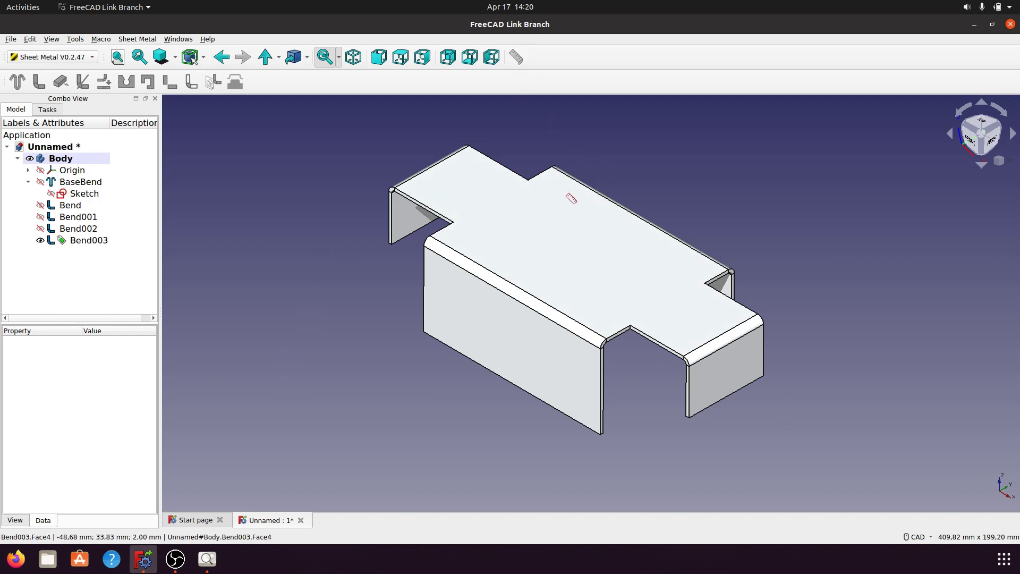
{"action": "scroll", "coordinate": [619, 452], "scroll_direction": "up", "scroll_amount": 4}
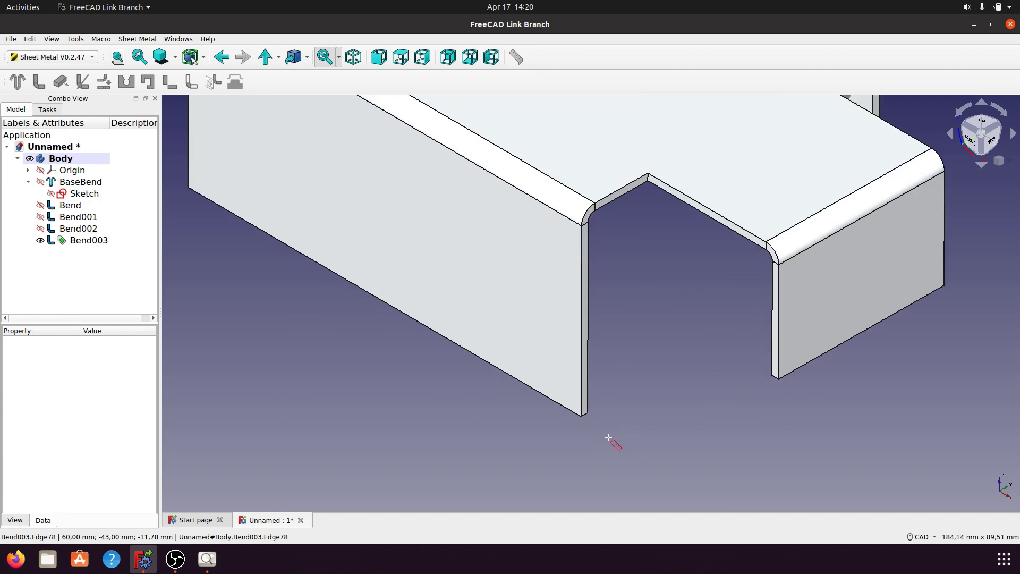
{"action": "left_click", "coordinate": [589, 413]}
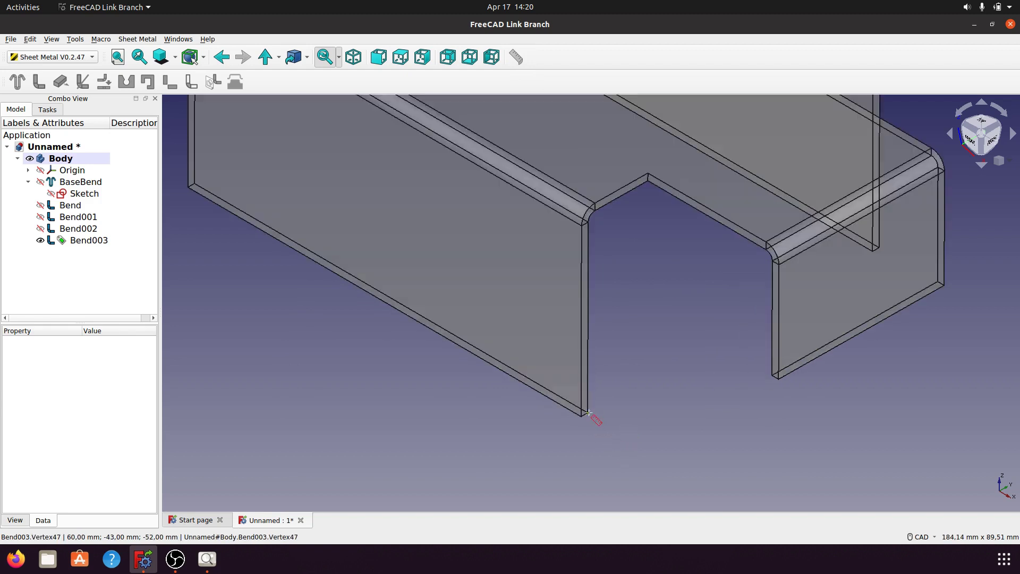
{"action": "left_click", "coordinate": [593, 205]}
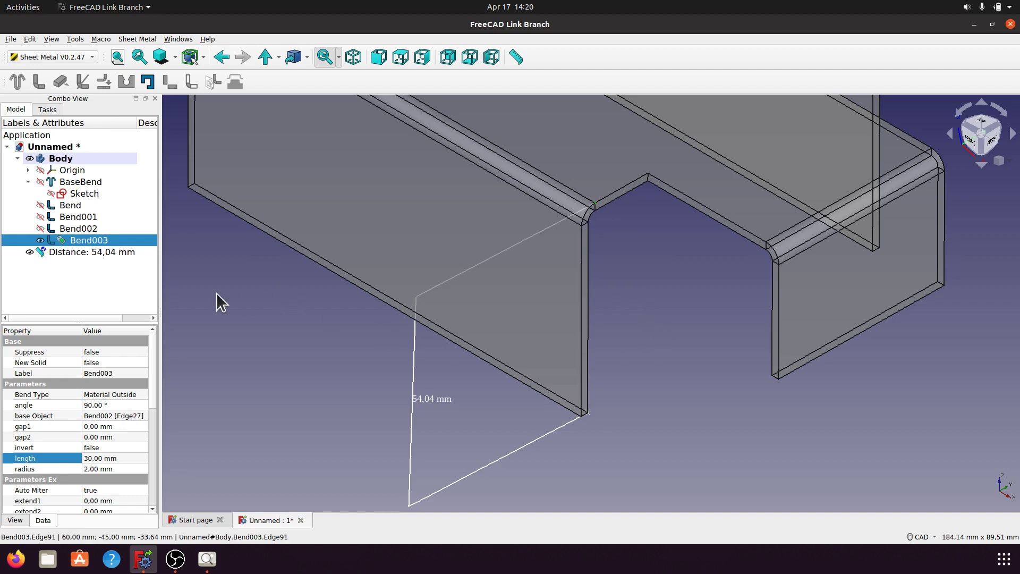
{"action": "right_click", "coordinate": [97, 252]}
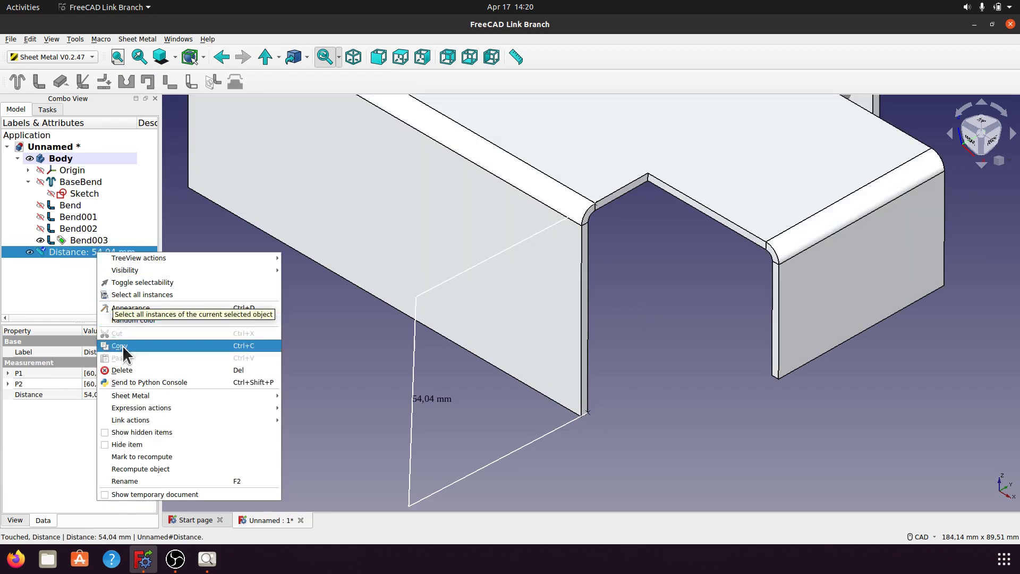
{"action": "left_click", "coordinate": [131, 370]}
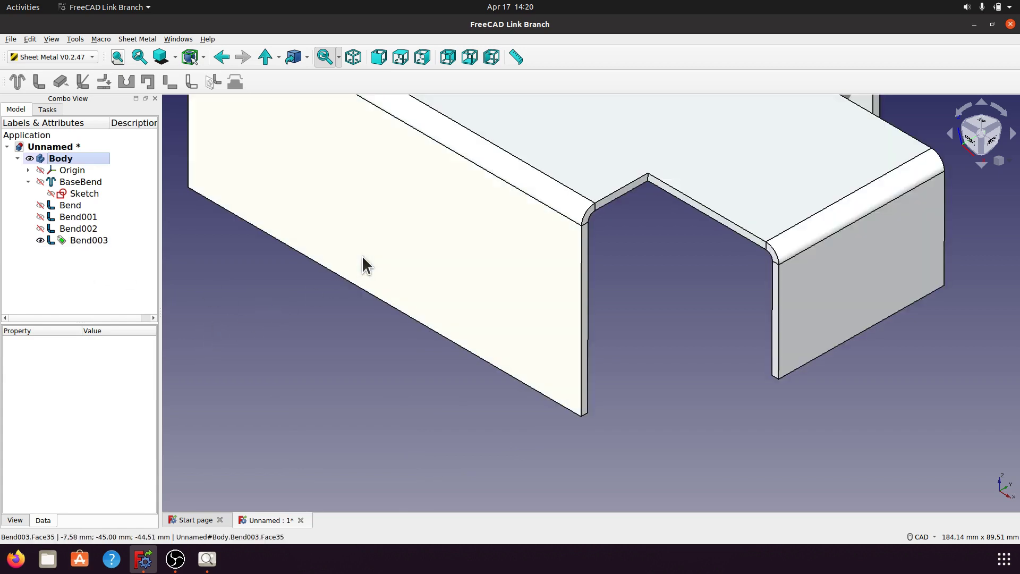
- Set the length of the front long flange, Bend, to 48 mm
{"action": "left_click", "coordinate": [82, 217]}
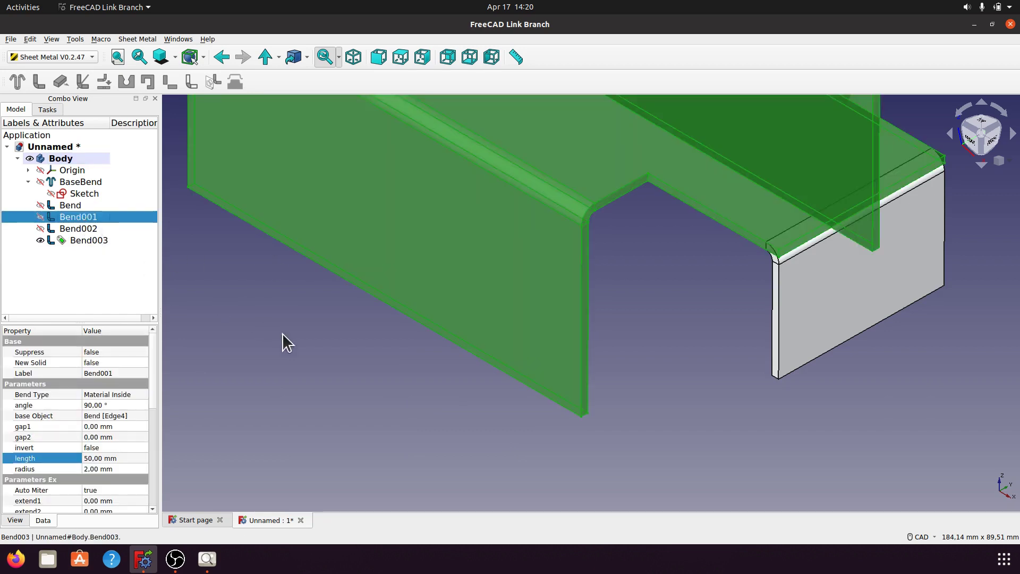
{"action": "left_click", "coordinate": [285, 333]}
{"action": "left_click", "coordinate": [71, 205]}
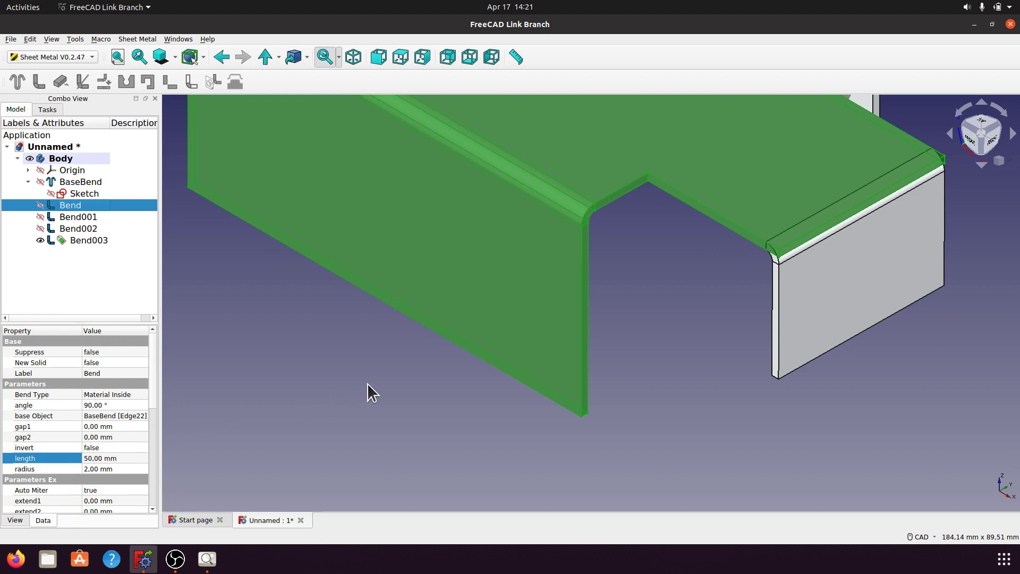
{"action": "scroll", "coordinate": [371, 384], "scroll_direction": "down", "scroll_amount": 4}
{"action": "scroll", "coordinate": [266, 246], "scroll_direction": "up", "scroll_amount": 1}
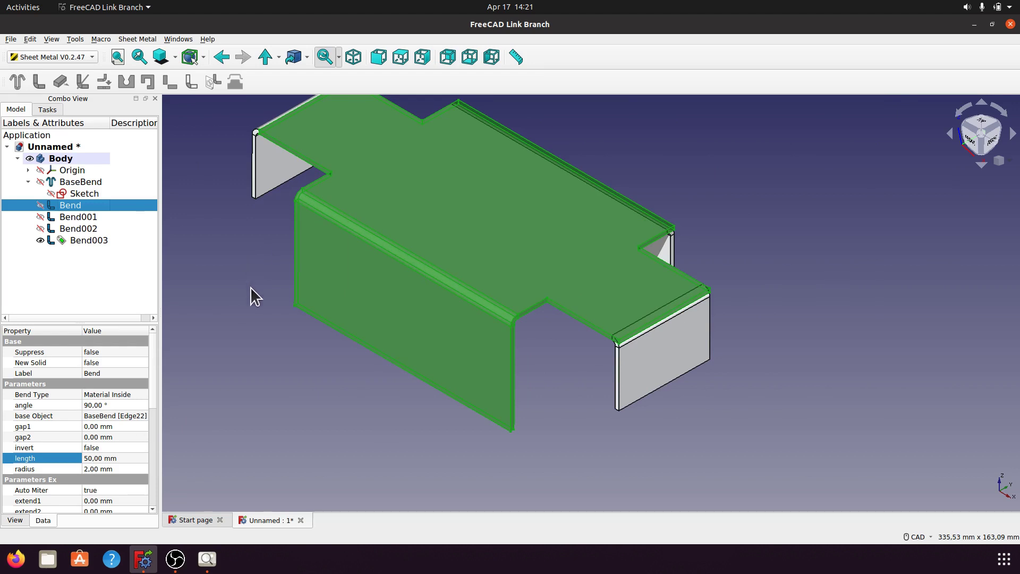
{"action": "left_click", "coordinate": [120, 458]}
{"action": "left_click_drag", "start_coordinate": [117, 460], "coordinate": [83, 460]}
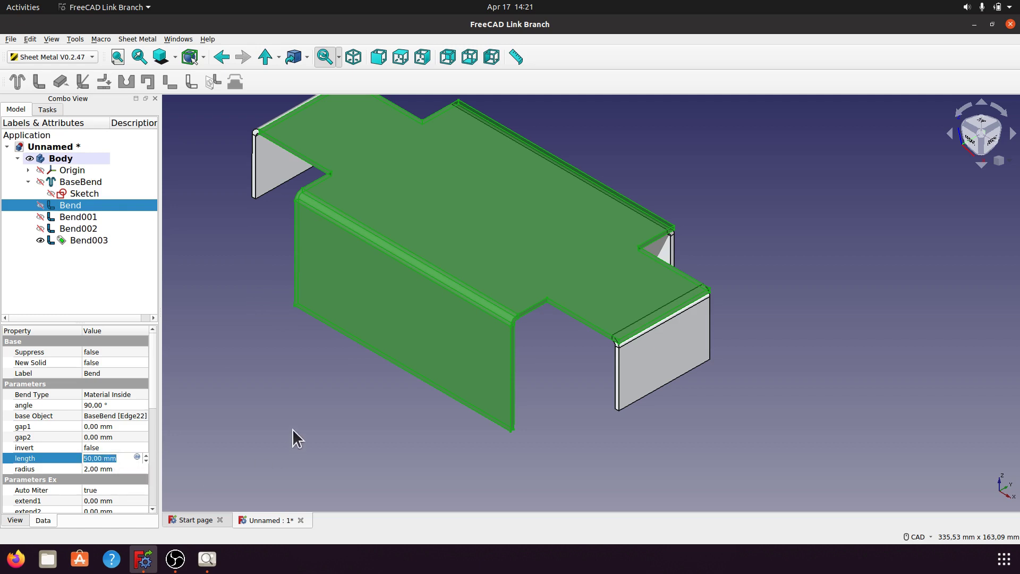
{"action": "type", "text": "48"}
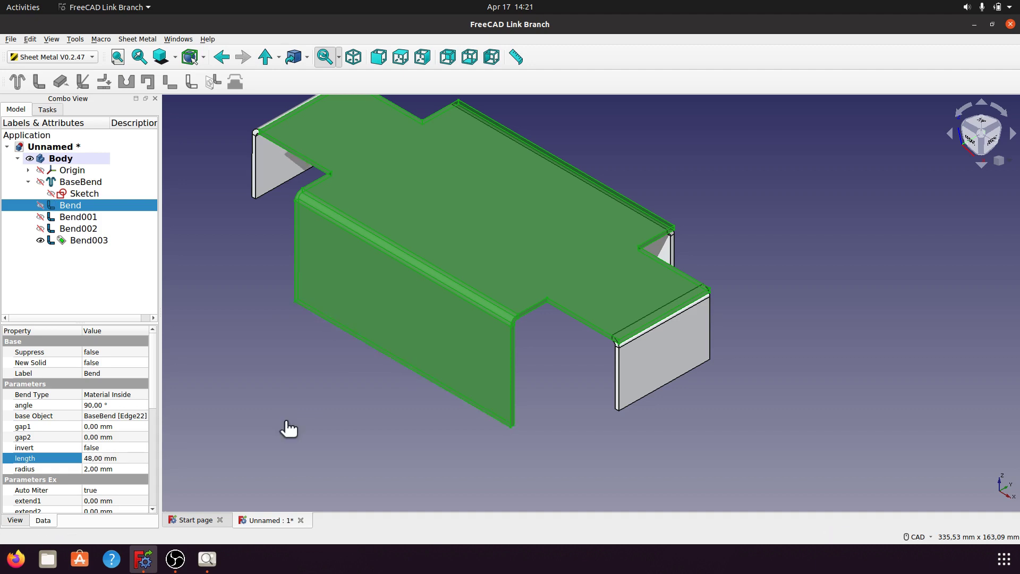
- Remeasure the front long flange's height from its lower inner corner to the bend's top edge, and delete the measurement
{"action": "left_click", "coordinate": [514, 60]}
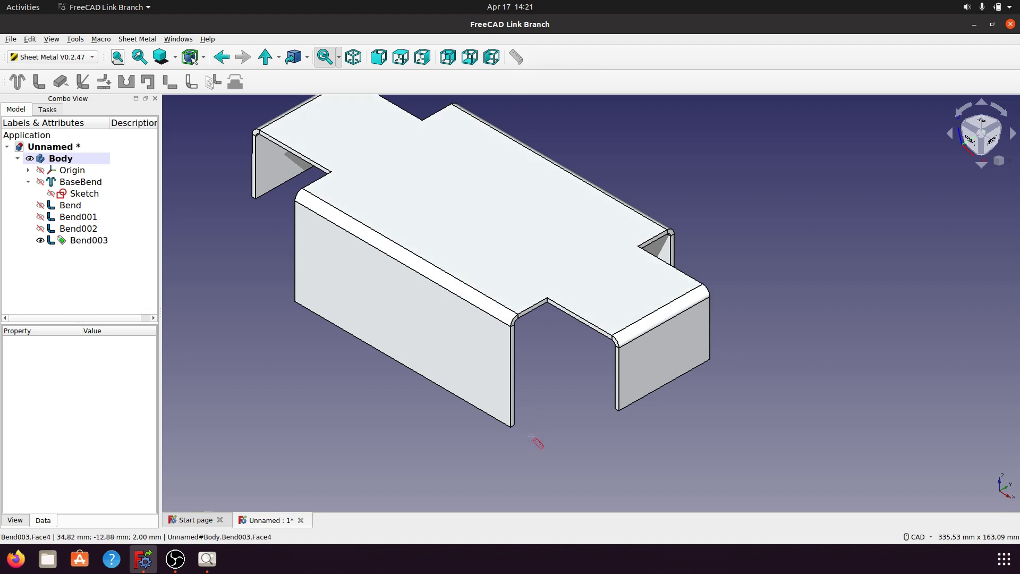
{"action": "left_click", "coordinate": [514, 425]}
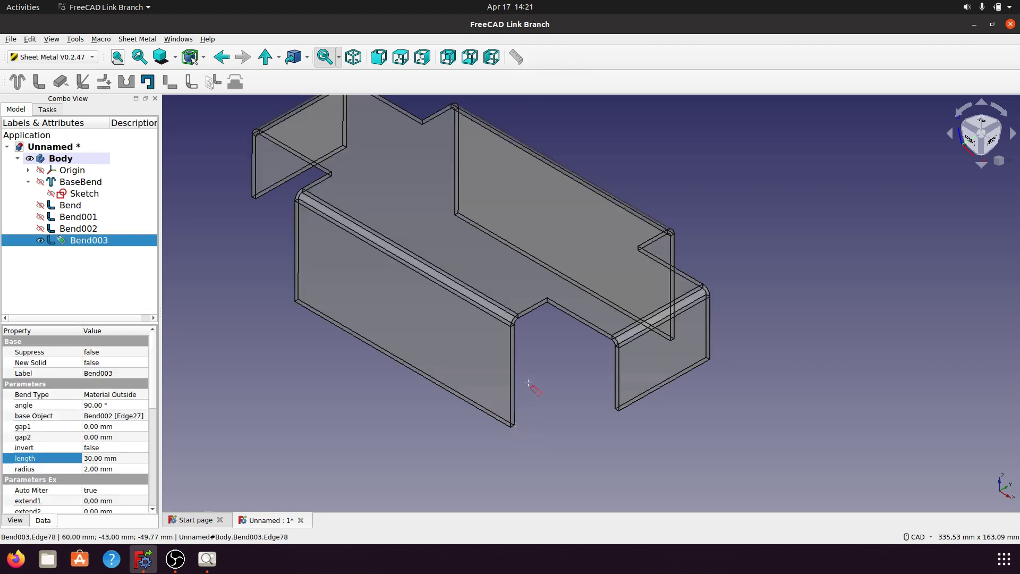
{"action": "scroll", "coordinate": [515, 325], "scroll_direction": "up", "scroll_amount": 4}
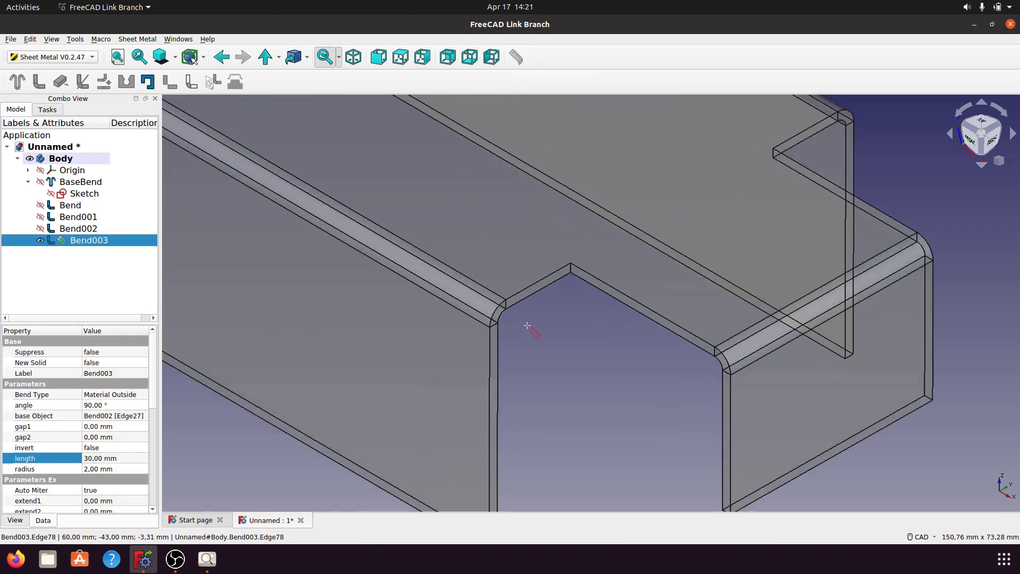
{"action": "left_click", "coordinate": [506, 304]}
{"action": "scroll", "coordinate": [358, 258], "scroll_direction": "down", "scroll_amount": 3}
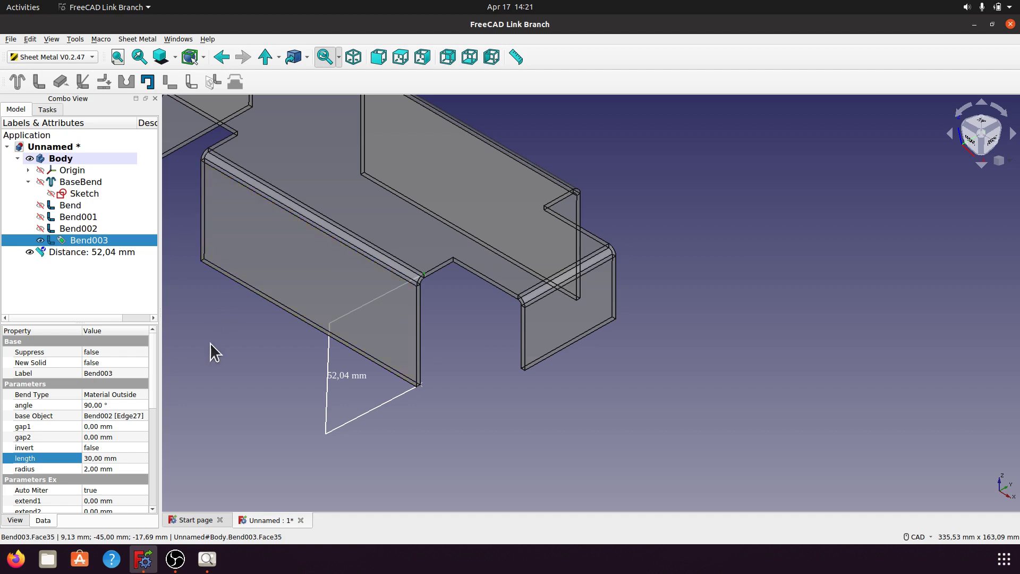
{"action": "right_click", "coordinate": [83, 251]}
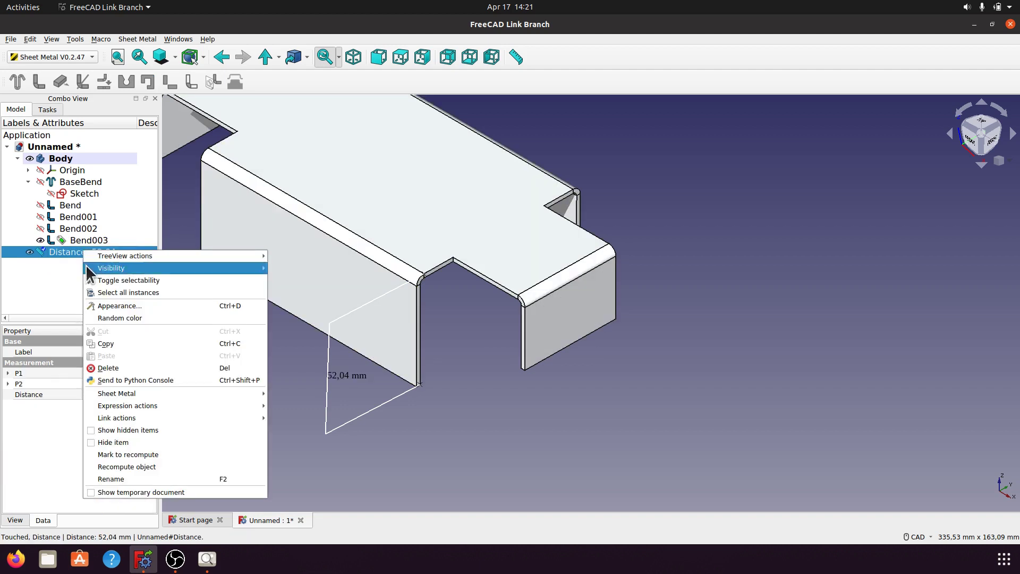
{"action": "left_click", "coordinate": [109, 367]}
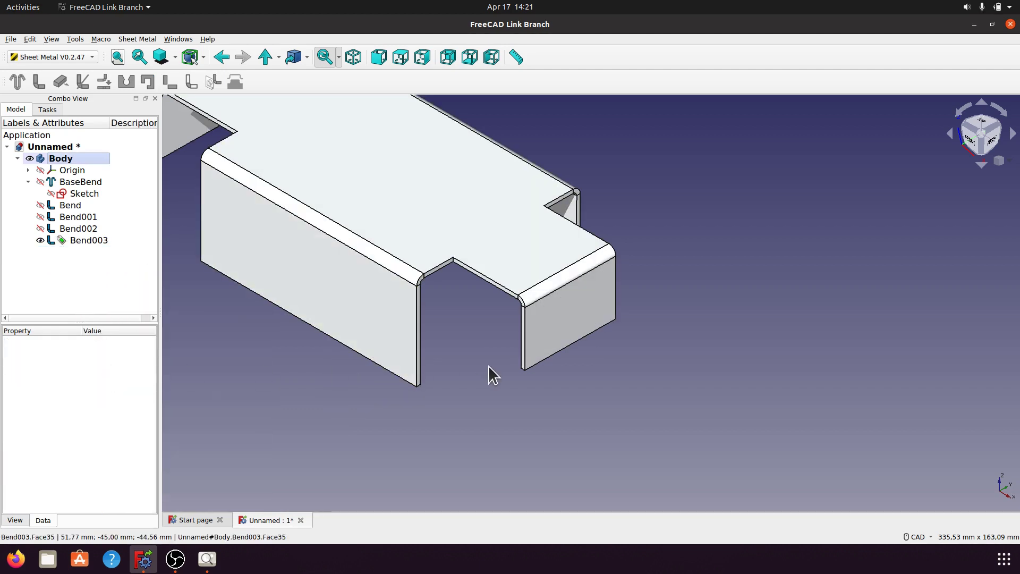
- Measure the overall width between the front and rear long flanges at their bends, and delete the measurement
{"action": "left_click", "coordinate": [516, 56]}
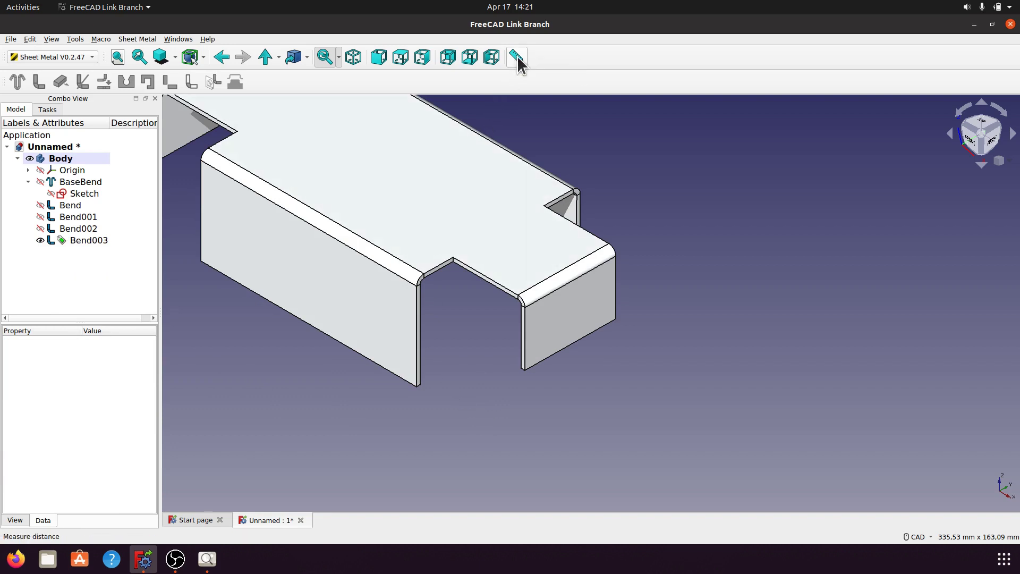
{"action": "left_click", "coordinate": [416, 287]}
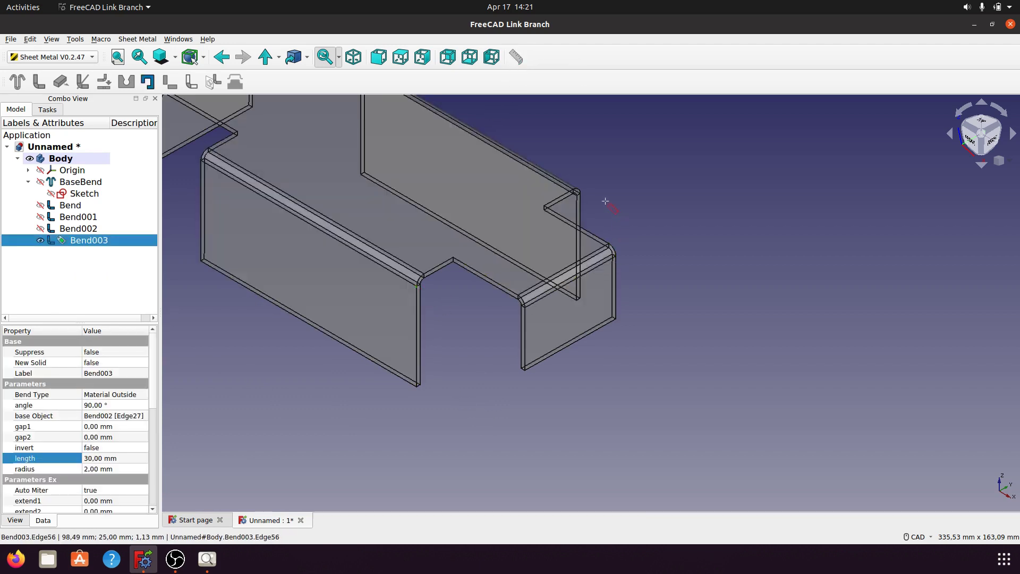
{"action": "left_click", "coordinate": [577, 192]}
{"action": "scroll", "coordinate": [600, 445], "scroll_direction": "down", "scroll_amount": 3}
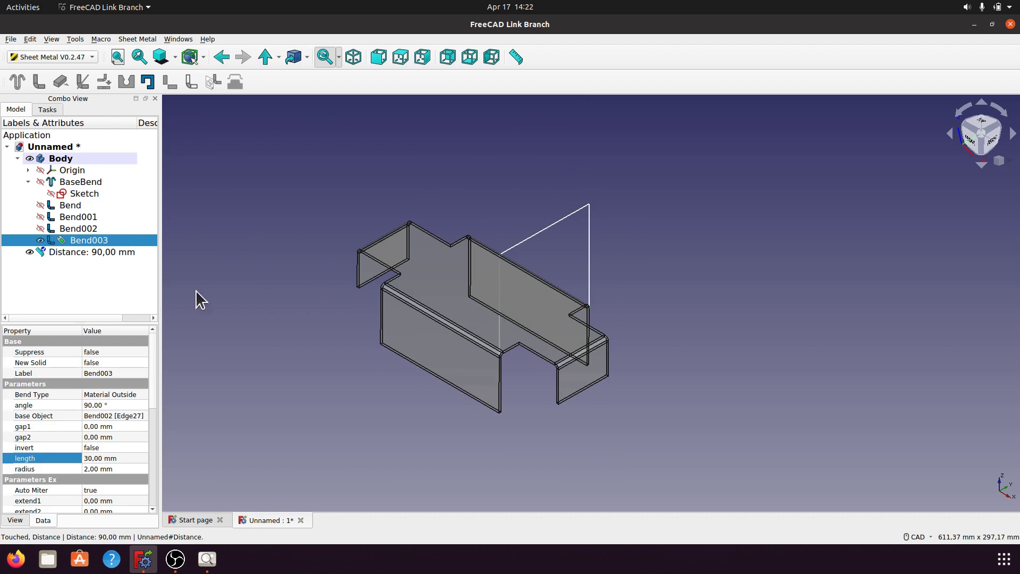
{"action": "right_click", "coordinate": [83, 253]}
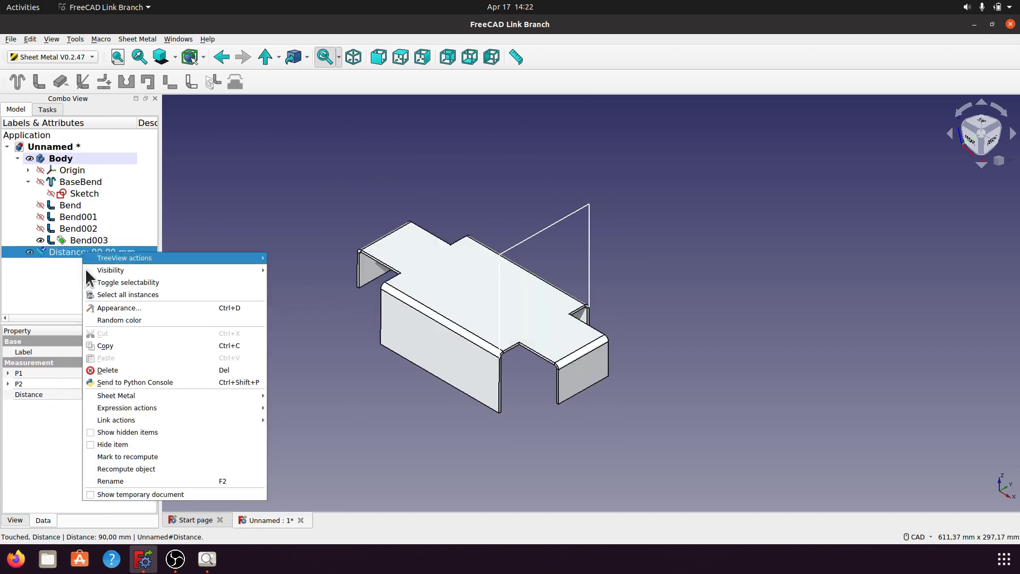
{"action": "left_click", "coordinate": [126, 369]}
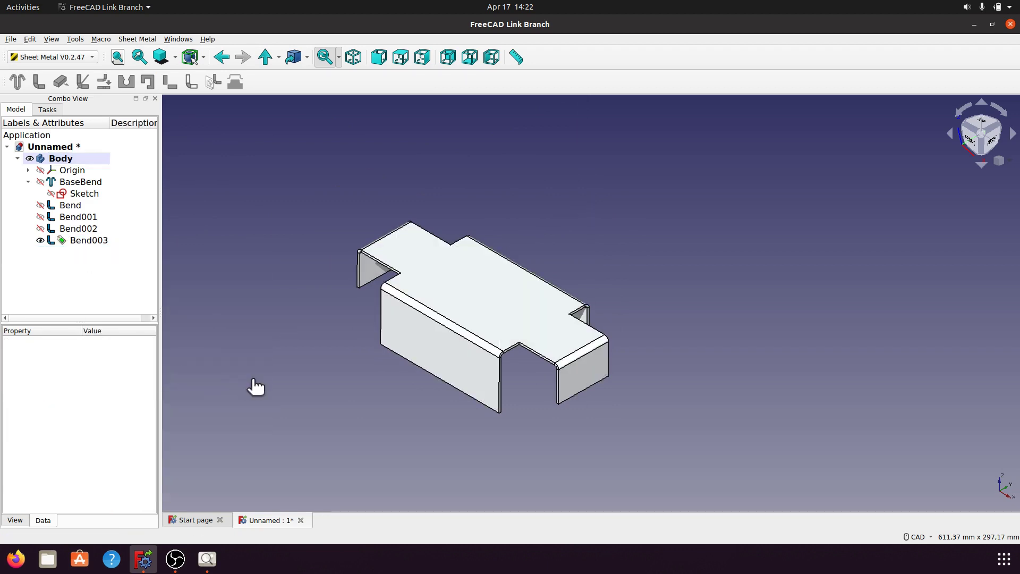
- Set the length of the front long flange, Bend, to 46 mm
{"action": "left_click", "coordinate": [74, 205]}
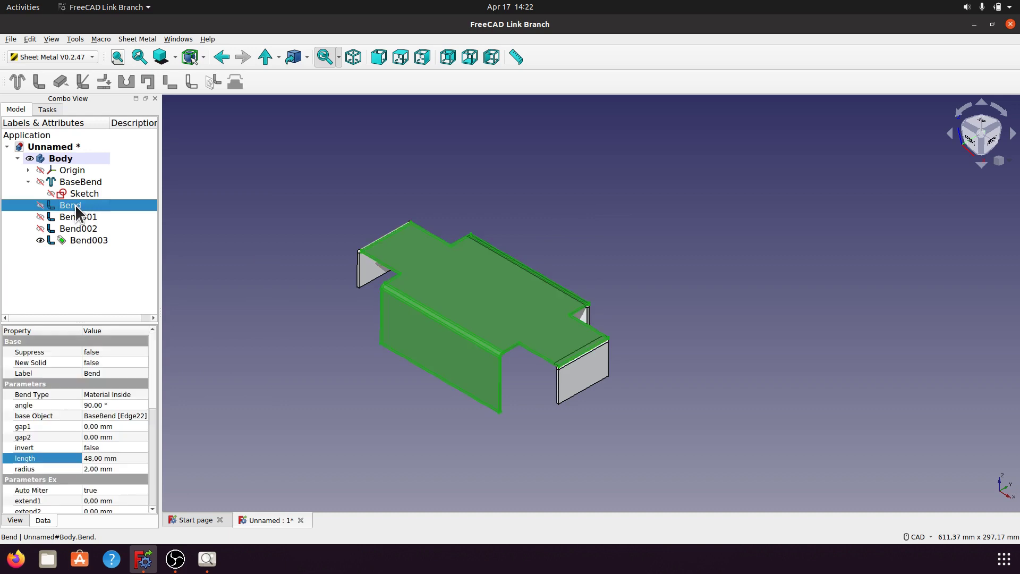
{"action": "left_click", "coordinate": [96, 457]}
{"action": "key", "text": "ctrl+a"}
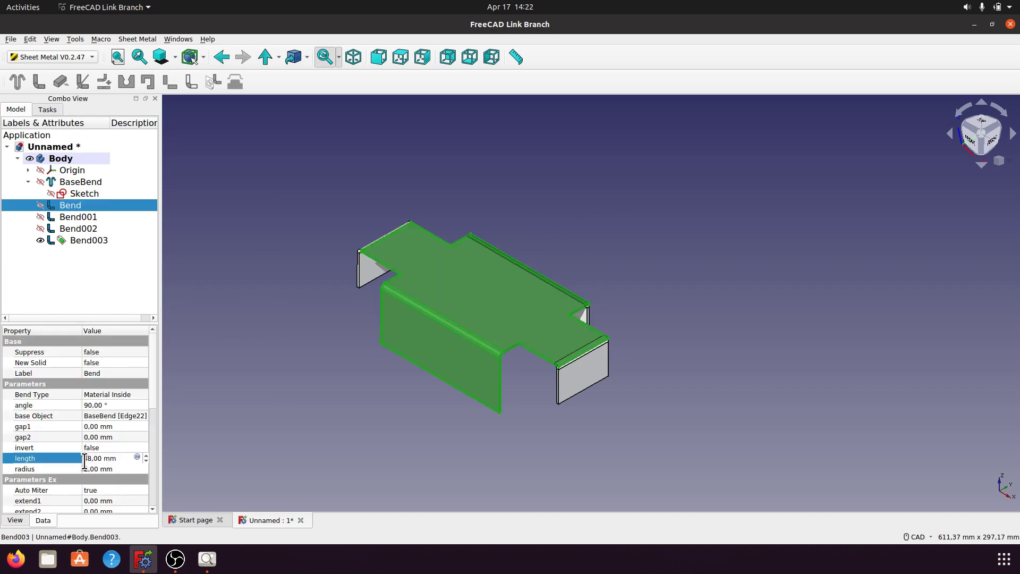
{"action": "type", "text": "46"}
{"action": "key", "text": "Return"}
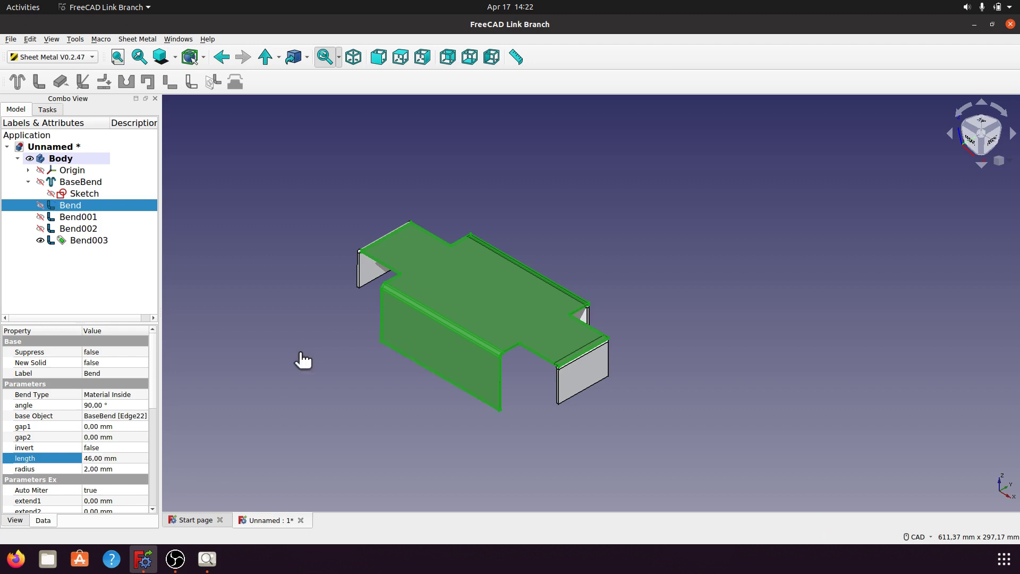
{"action": "left_click", "coordinate": [540, 448]}
- Measure the front long flange's height from its lower inner corner to the top edge of the bend, and delete the measurement
{"action": "scroll", "coordinate": [534, 445], "scroll_direction": "up", "scroll_amount": 5}
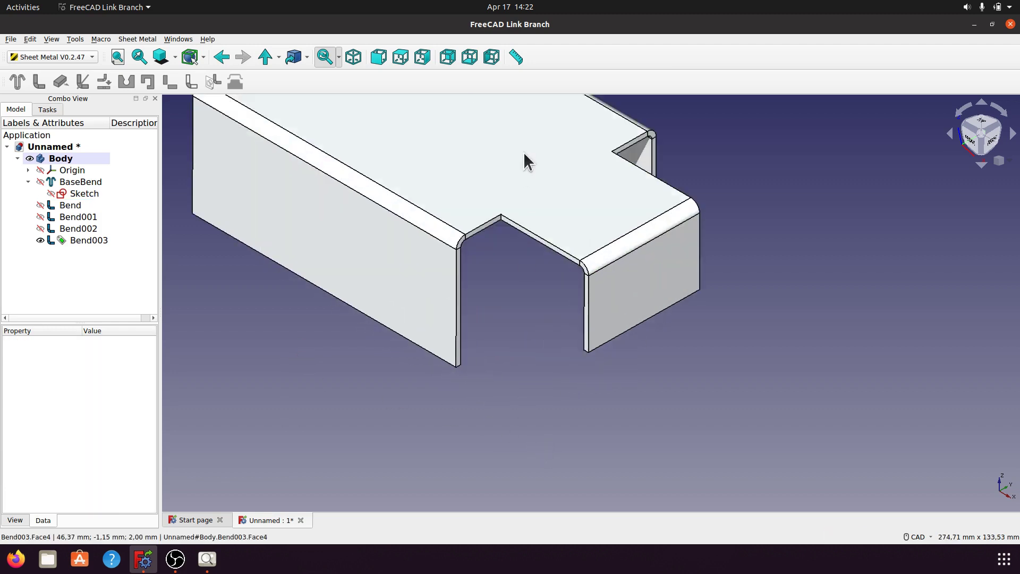
{"action": "left_click", "coordinate": [515, 57]}
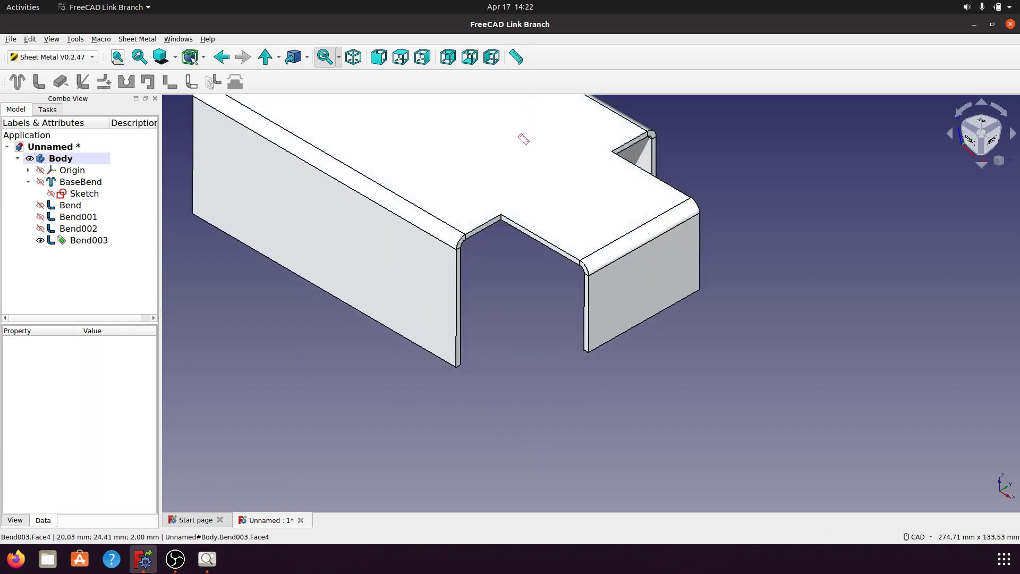
{"action": "left_click", "coordinate": [461, 366]}
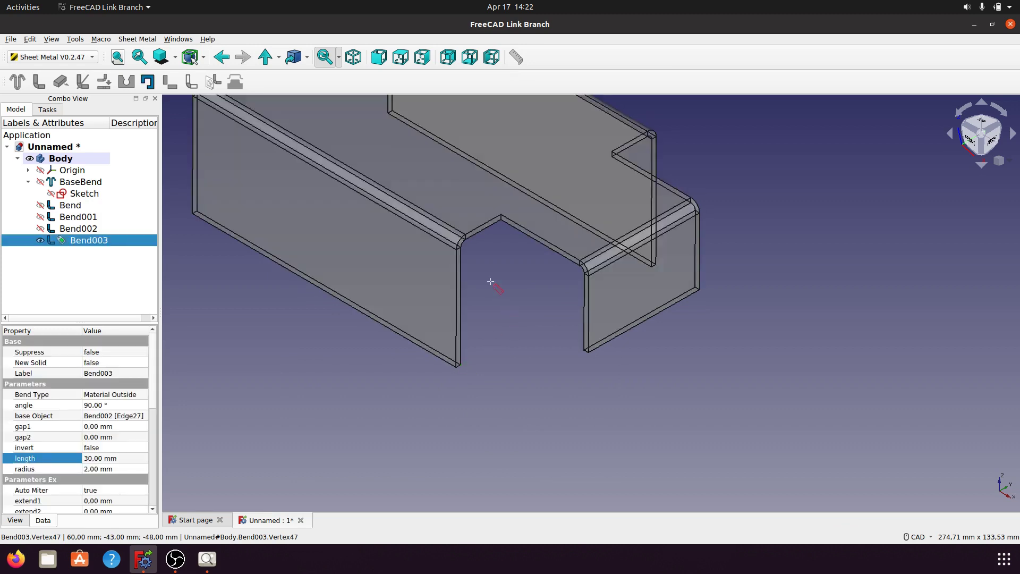
{"action": "left_click", "coordinate": [465, 233]}
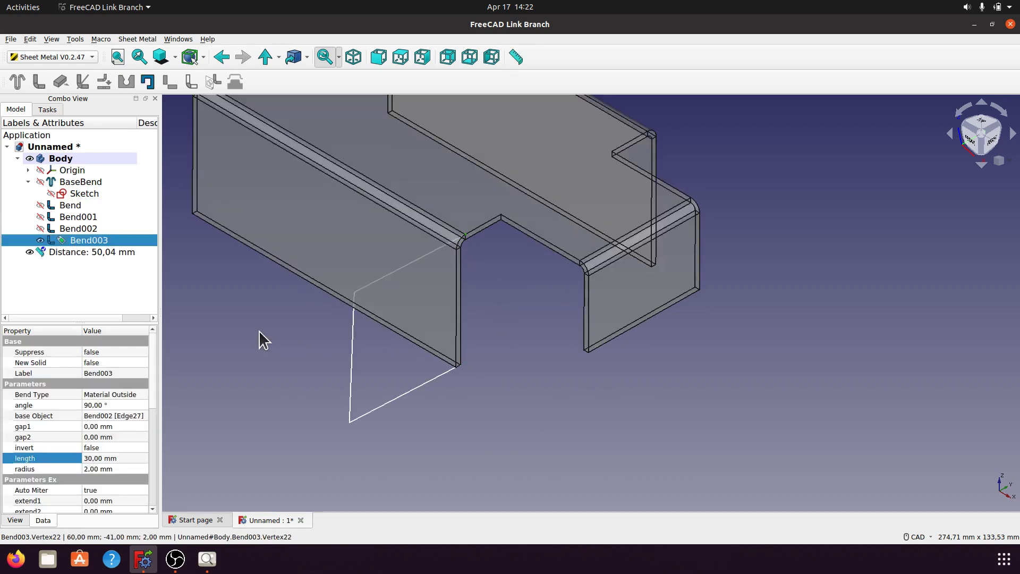
{"action": "right_click", "coordinate": [98, 250]}
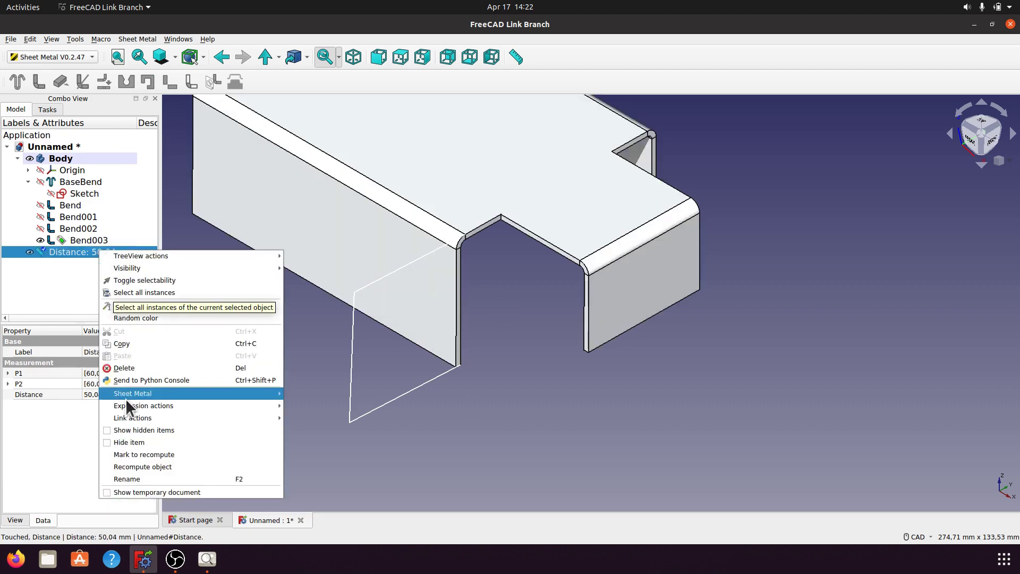
{"action": "left_click", "coordinate": [130, 368]}
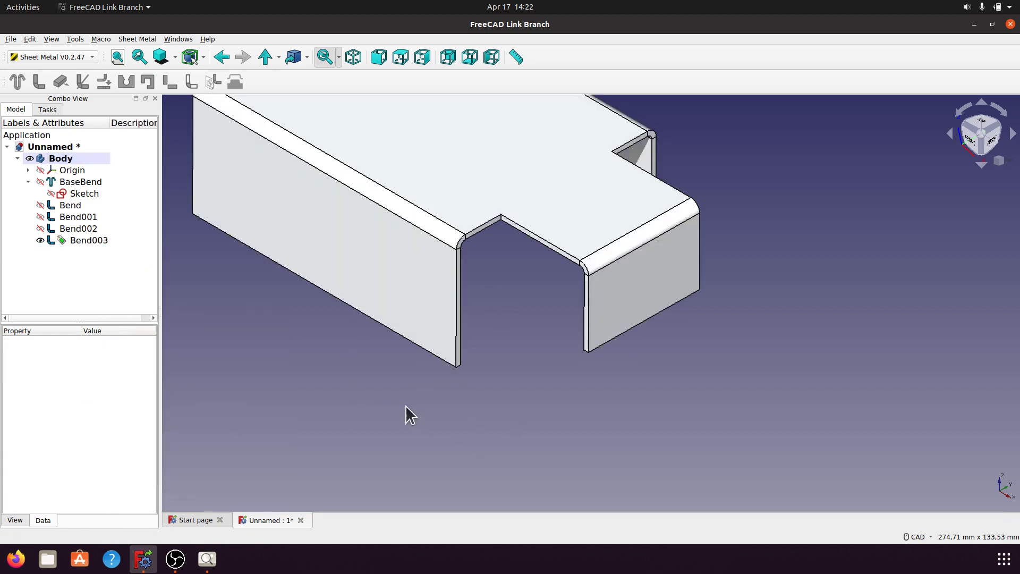
- Set the length of the rear long flange, Bend001, to 46 mm
{"action": "left_click", "coordinate": [80, 214]}
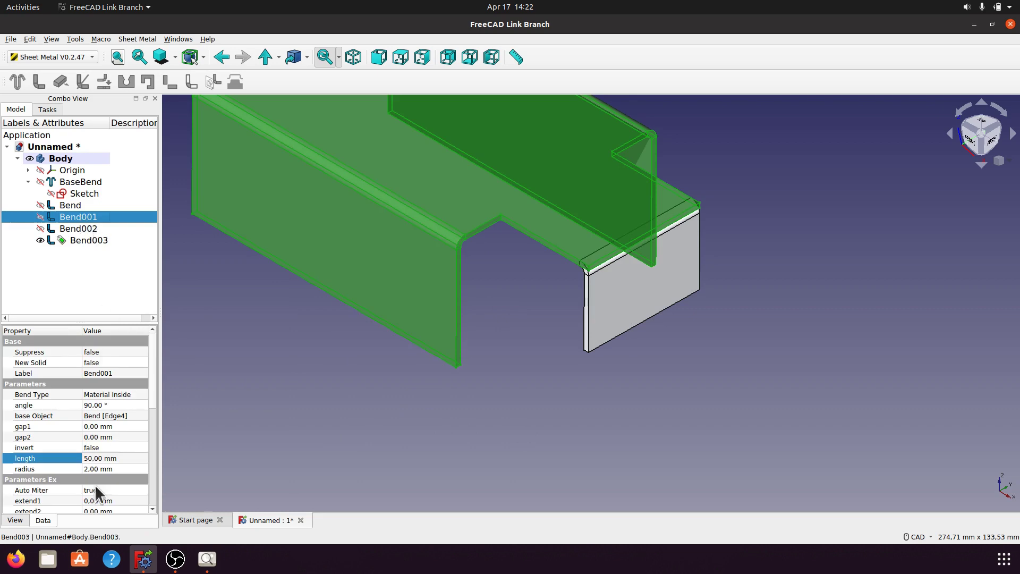
{"action": "left_click", "coordinate": [96, 457]}
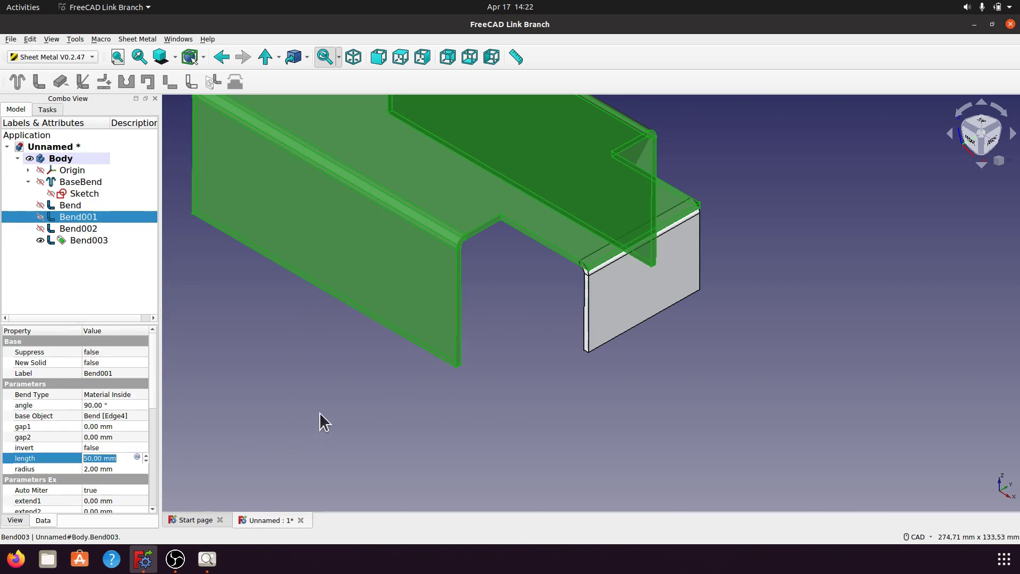
{"action": "type", "text": "46"}
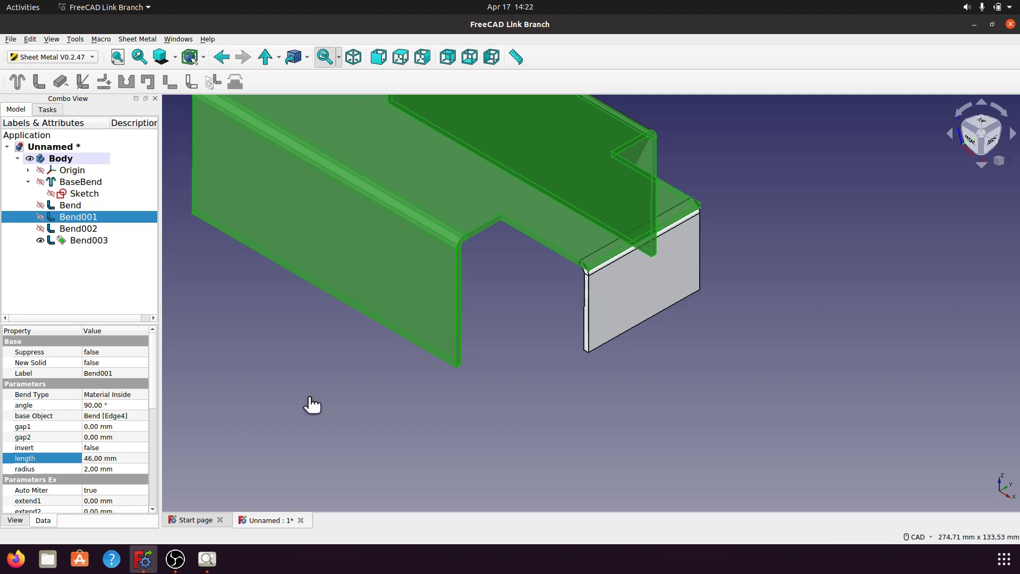
{"action": "left_click", "coordinate": [387, 418]}
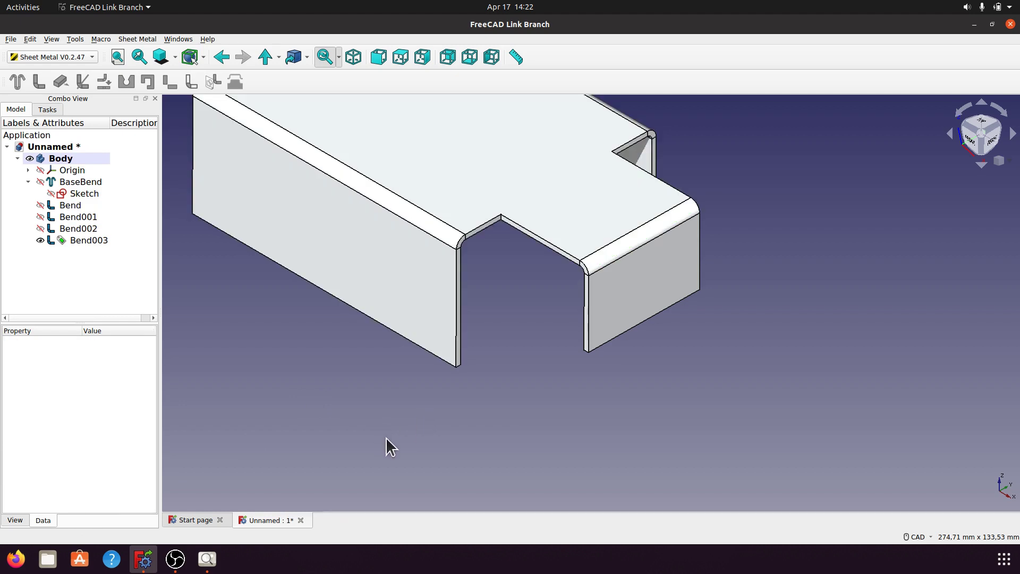
- Set the length of the positive-X end wall, Bend002, to 36 mm
{"action": "left_click", "coordinate": [80, 228]}
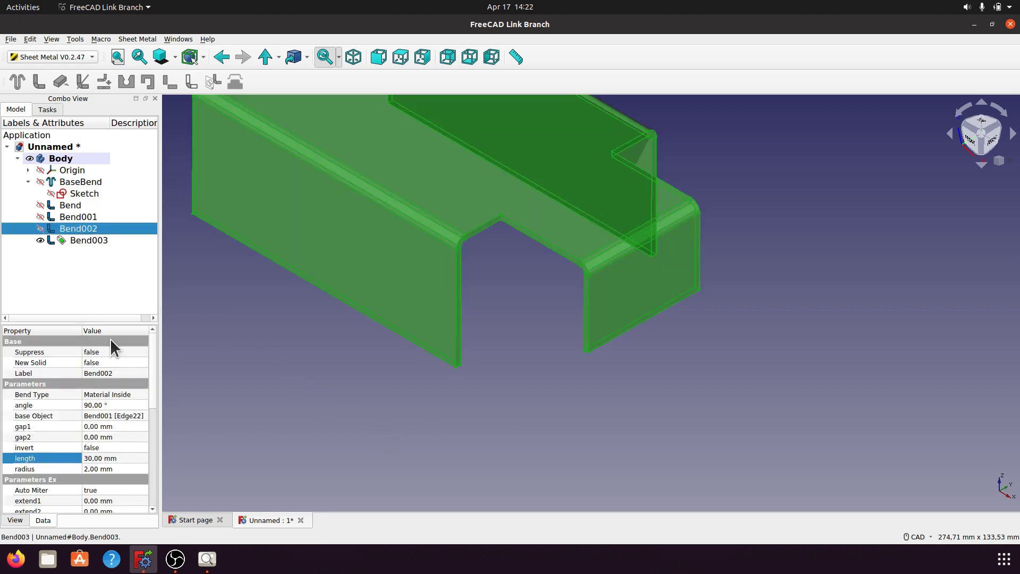
{"action": "scroll", "coordinate": [567, 447], "scroll_direction": "down", "scroll_amount": 3}
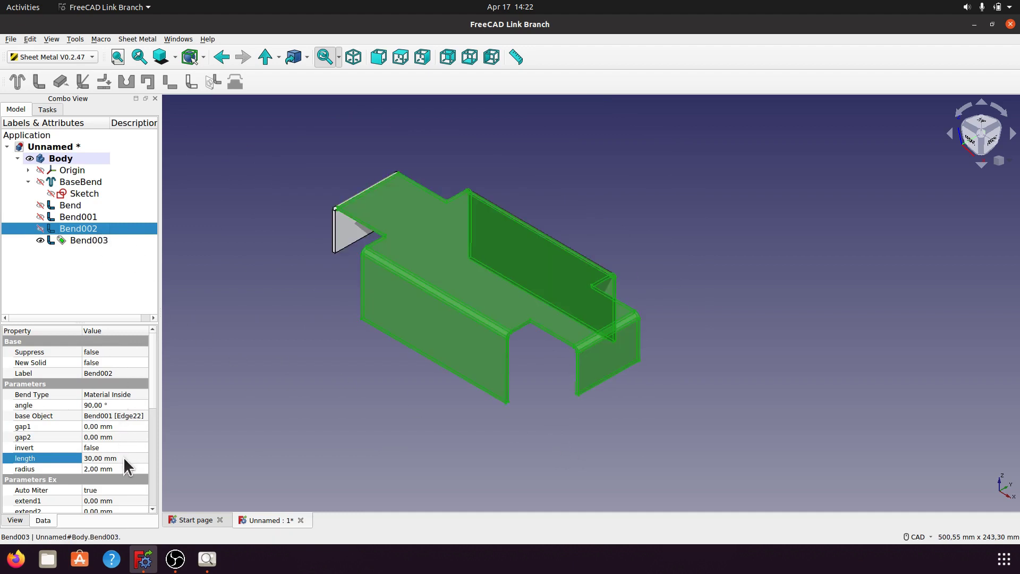
{"action": "left_click", "coordinate": [101, 458]}
{"action": "type", "text": "36"}
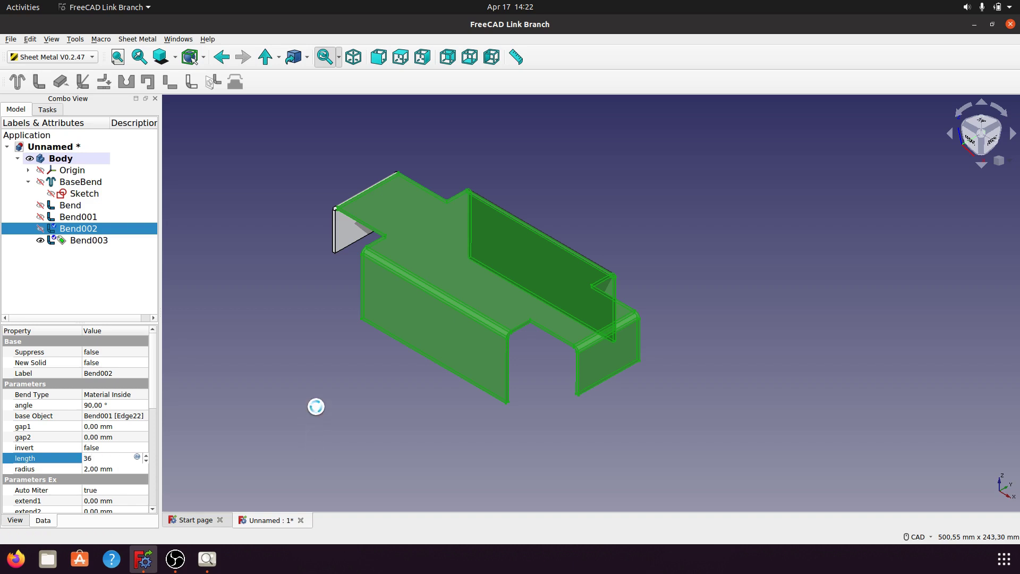
{"action": "left_click", "coordinate": [289, 374]}
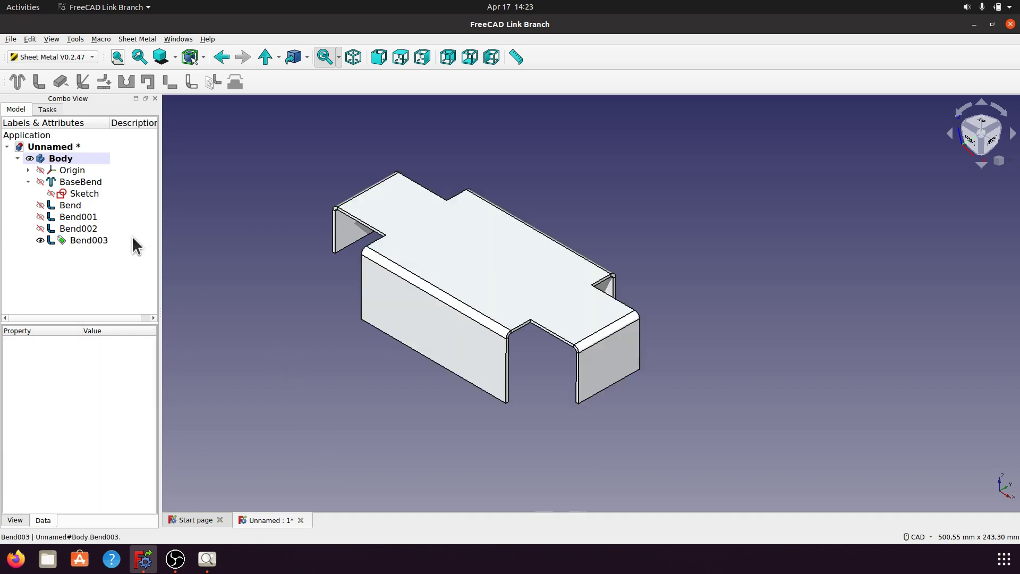
{"action": "left_click", "coordinate": [91, 230]}
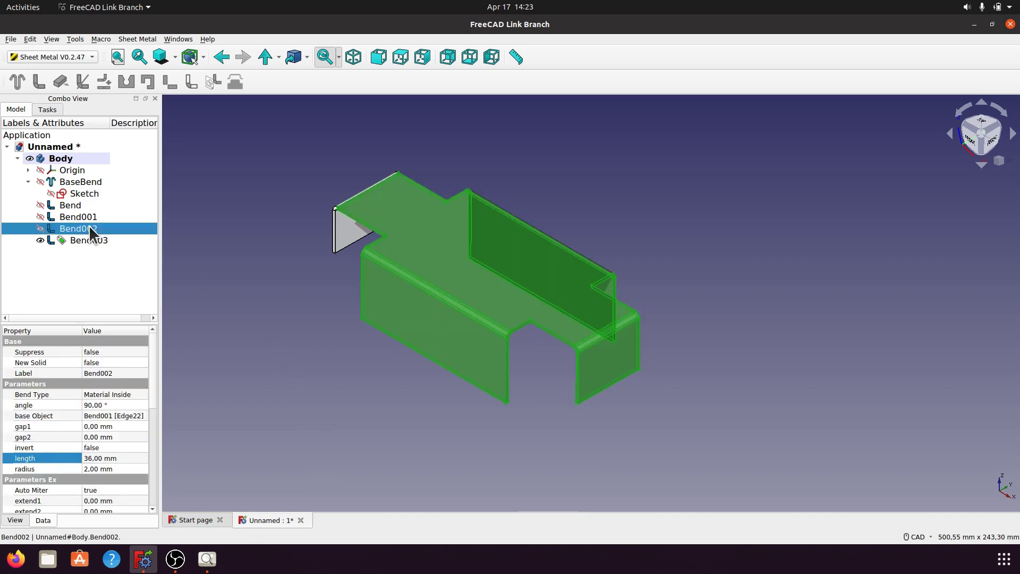
{"action": "left_click", "coordinate": [310, 366]}
- Measure the negative-X end wall, Bend003, from the bend's top edge to its lower inner corner, and delete the measurement
{"action": "scroll", "coordinate": [310, 175], "scroll_direction": "up", "scroll_amount": 2}
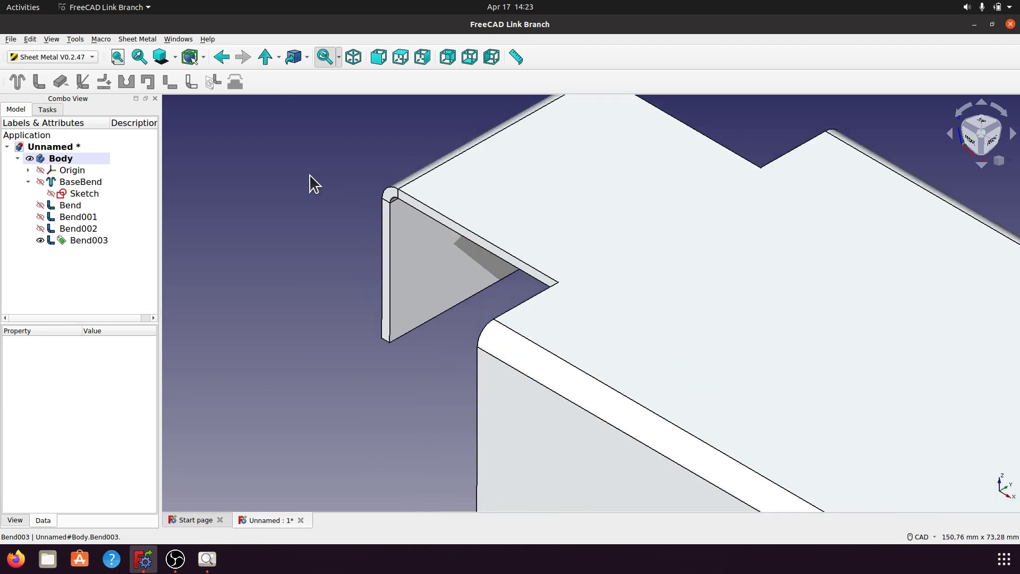
{"action": "left_click", "coordinate": [94, 229]}
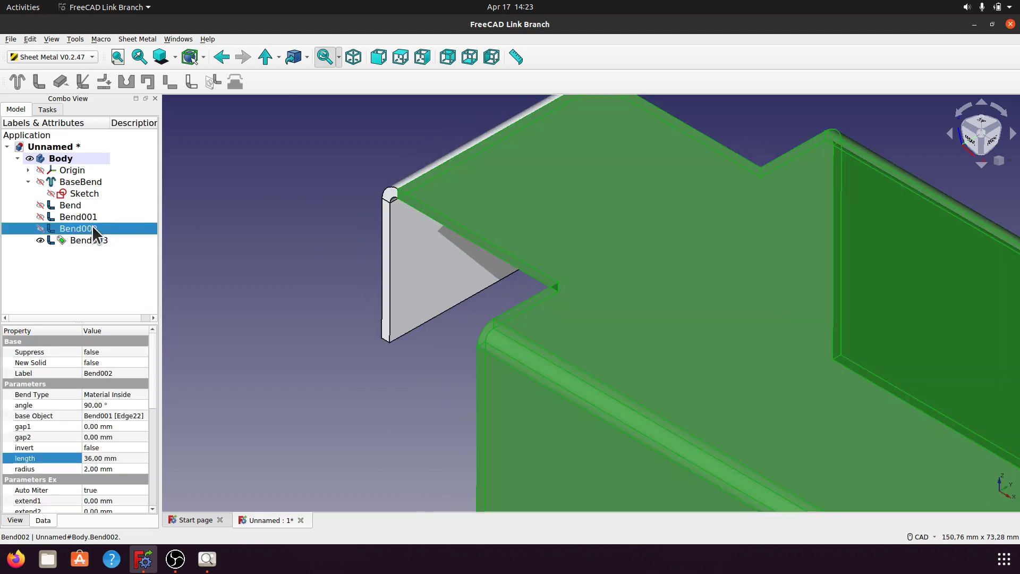
{"action": "left_click", "coordinate": [319, 298]}
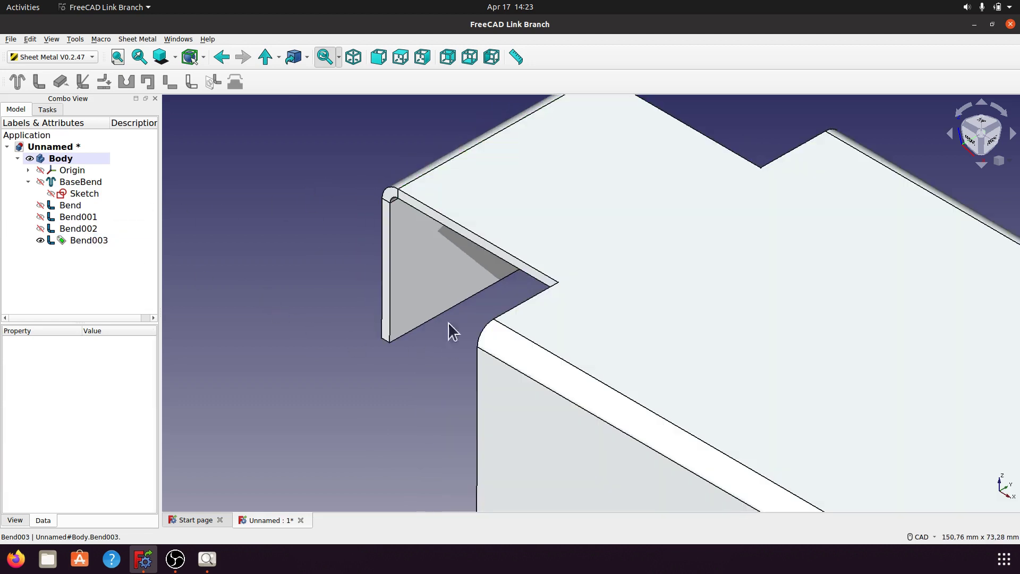
{"action": "left_click", "coordinate": [515, 56]}
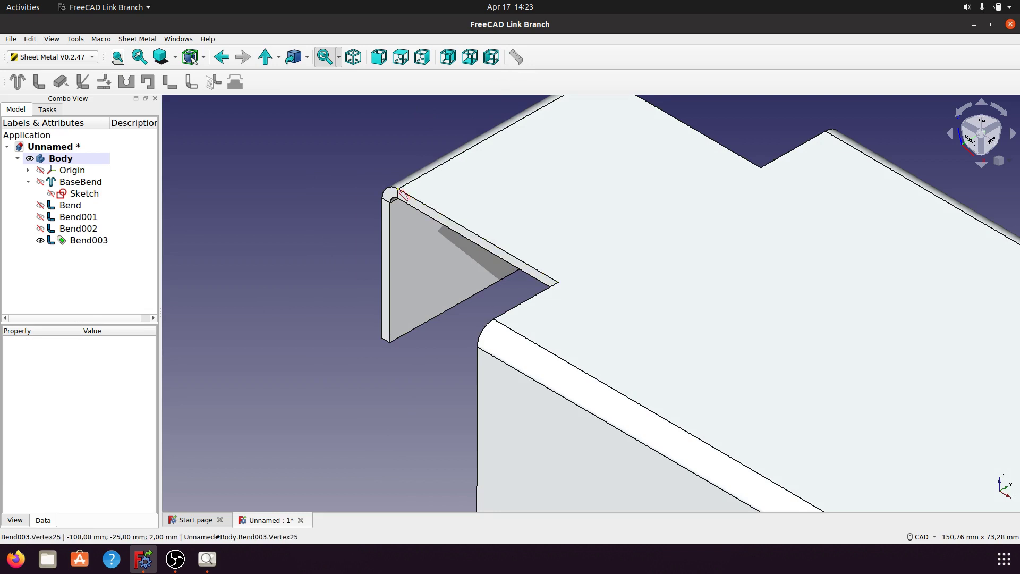
{"action": "left_click", "coordinate": [398, 190]}
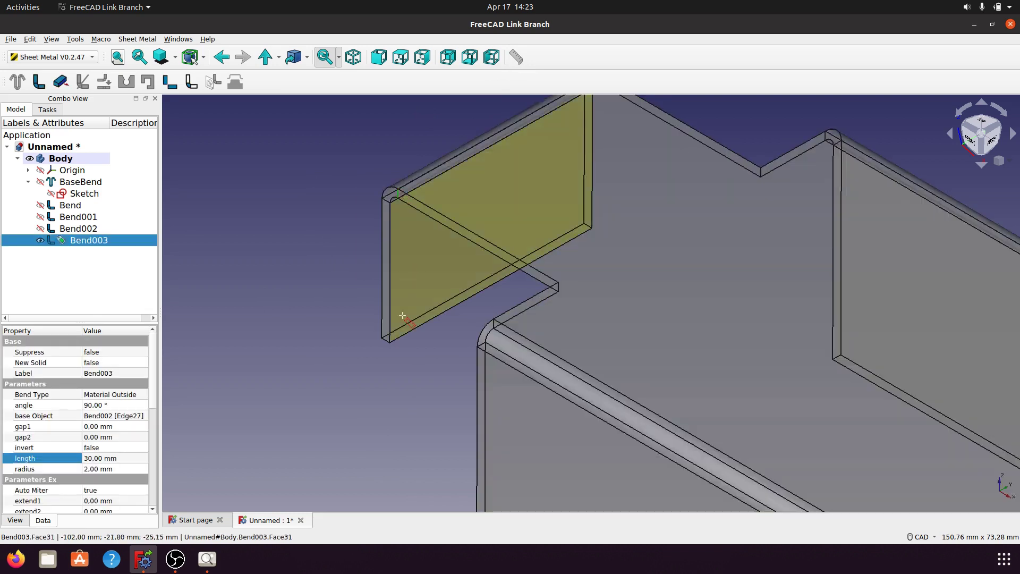
{"action": "left_click", "coordinate": [390, 343]}
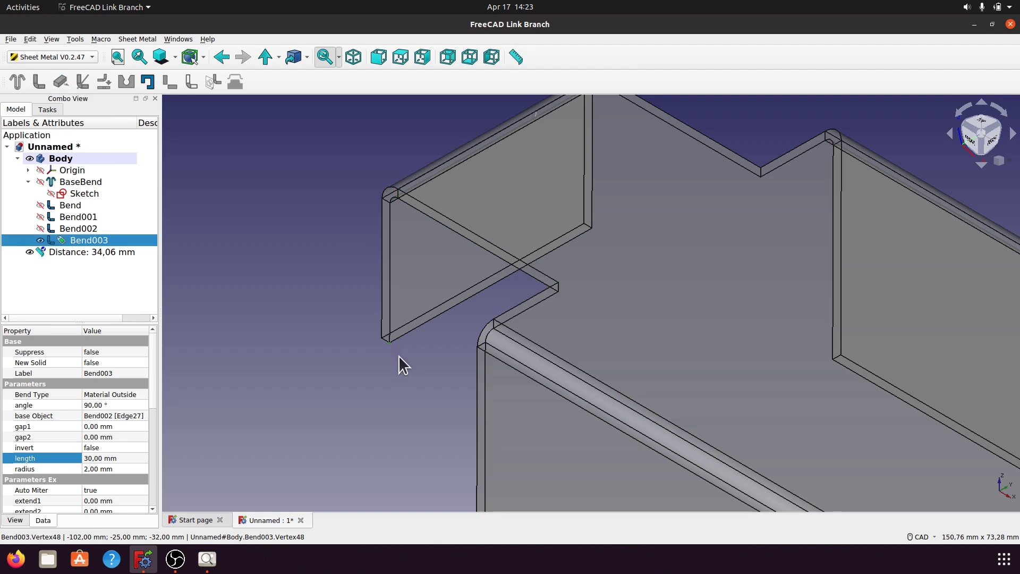
{"action": "right_click", "coordinate": [261, 302]}
{"action": "key", "text": "Escape"}
{"action": "left_click", "coordinate": [109, 251]}
{"action": "right_click", "coordinate": [108, 251]}
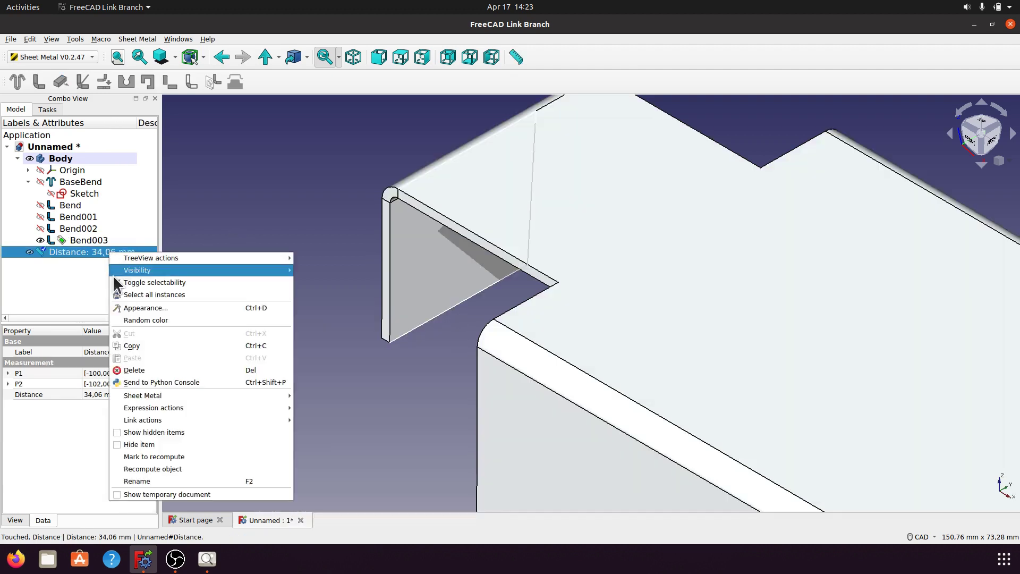
{"action": "left_click", "coordinate": [134, 368]}
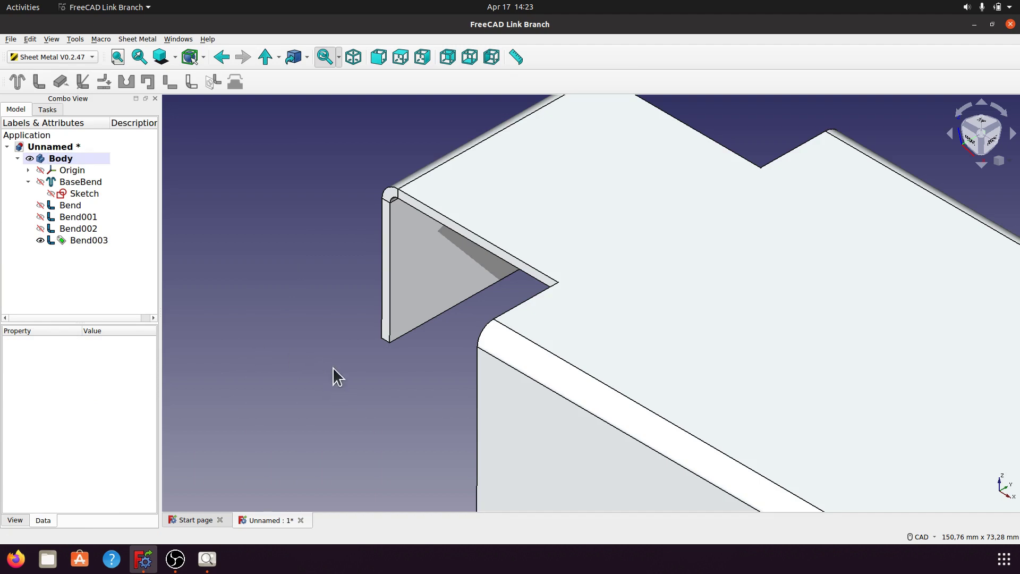
- Remeasure the height of end wall Bend003 from its lower inner corner up to the bend's top edge, and delete the measurement
{"action": "left_click", "coordinate": [515, 57]}
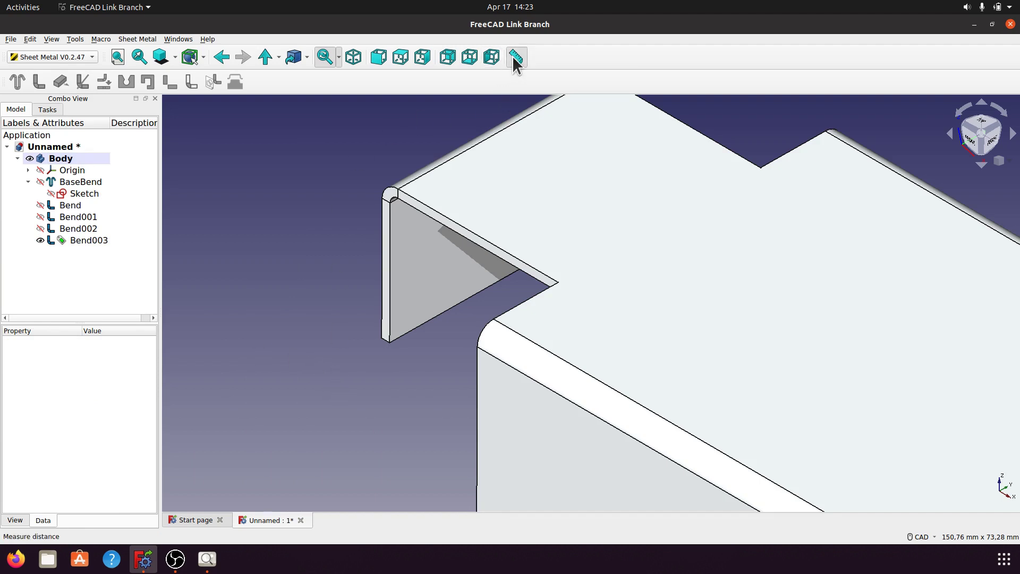
{"action": "left_click", "coordinate": [390, 344]}
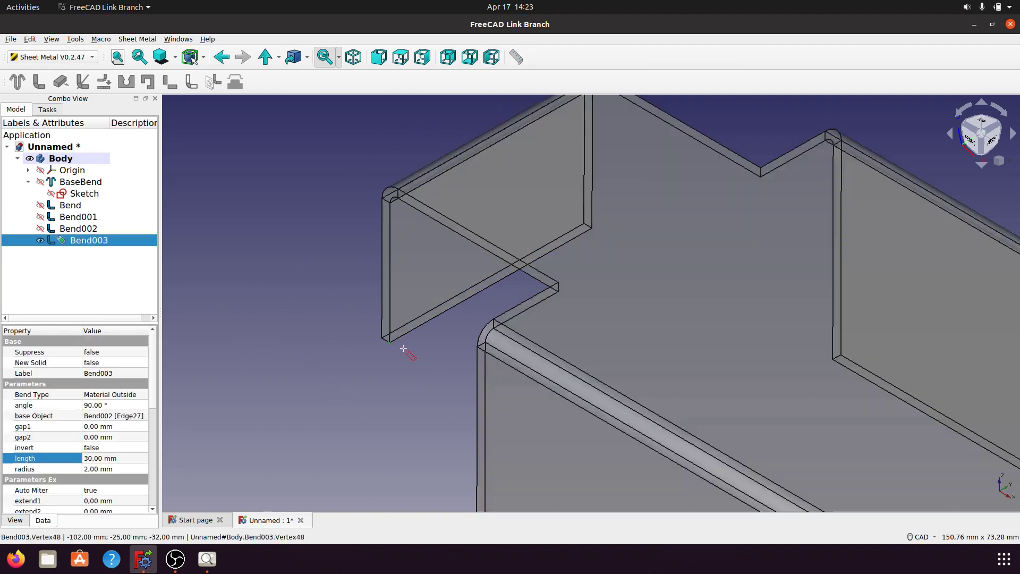
{"action": "left_click", "coordinate": [397, 189]}
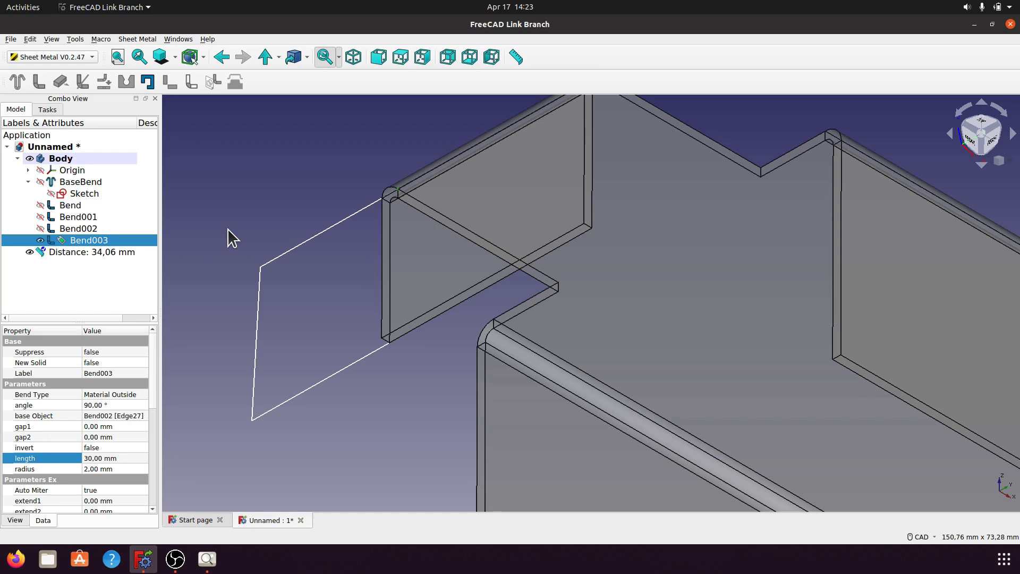
{"action": "key", "text": "v"}
{"action": "key", "text": "f"}
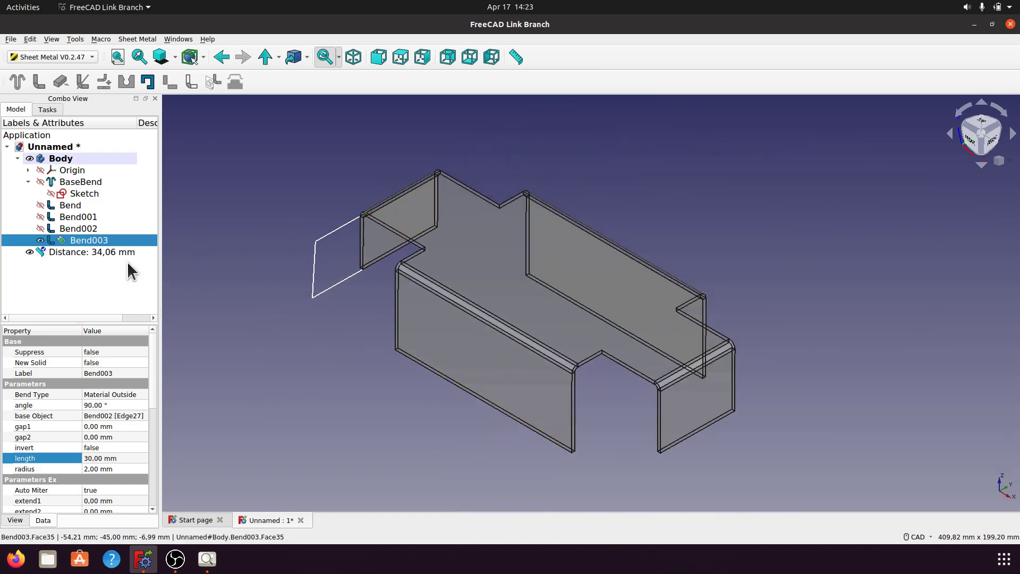
{"action": "left_click", "coordinate": [102, 250]}
{"action": "right_click", "coordinate": [103, 250]}
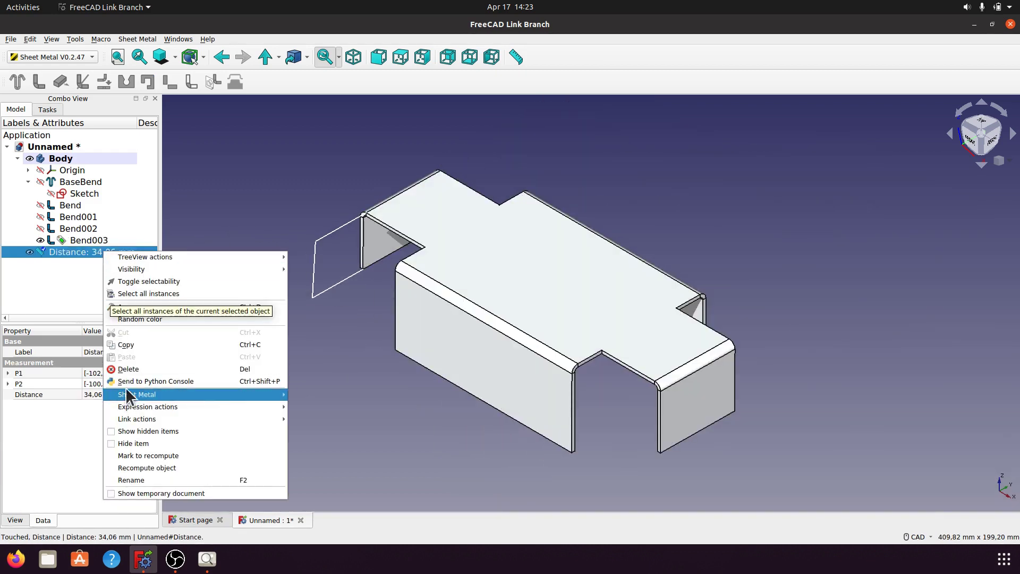
{"action": "left_click", "coordinate": [127, 368]}
- Measure the positive-X end wall, Bend002, from its lower inner corner to the bend's top edge, and delete the measurement
{"action": "scroll", "coordinate": [709, 483], "scroll_direction": "up", "scroll_amount": 4}
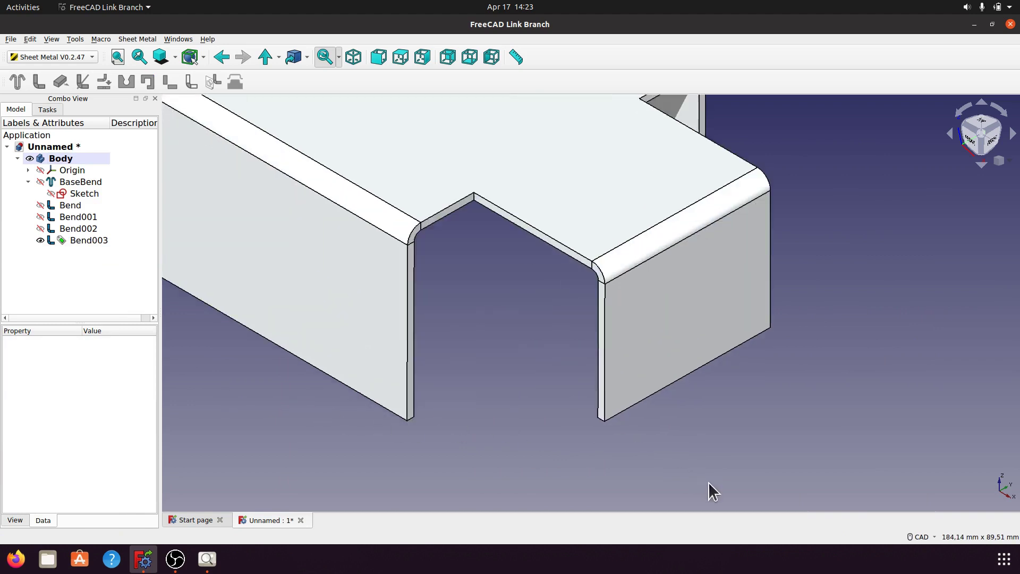
{"action": "scroll", "coordinate": [708, 483], "scroll_direction": "up", "scroll_amount": 1}
{"action": "left_click", "coordinate": [516, 57]}
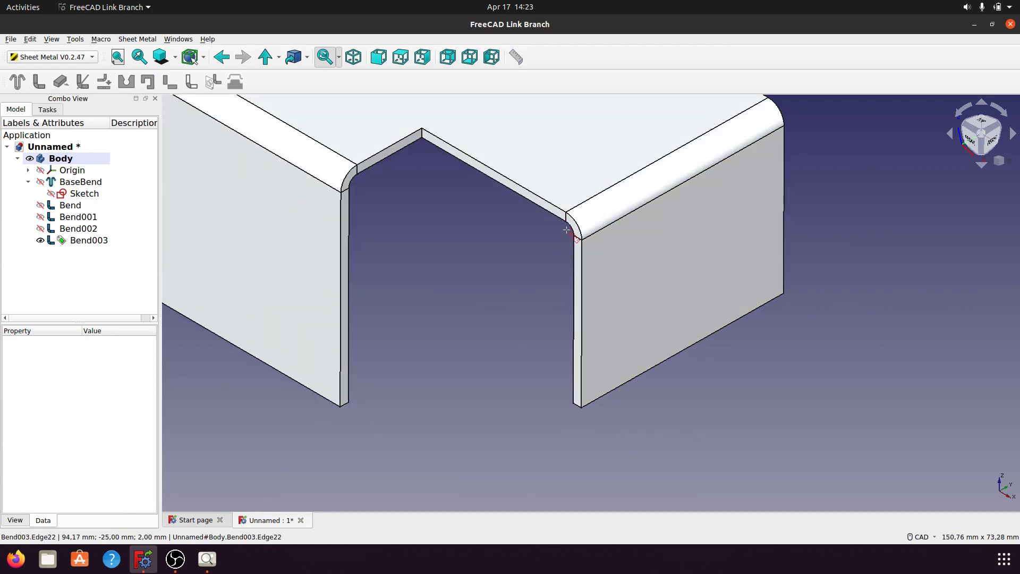
{"action": "left_click", "coordinate": [573, 403]}
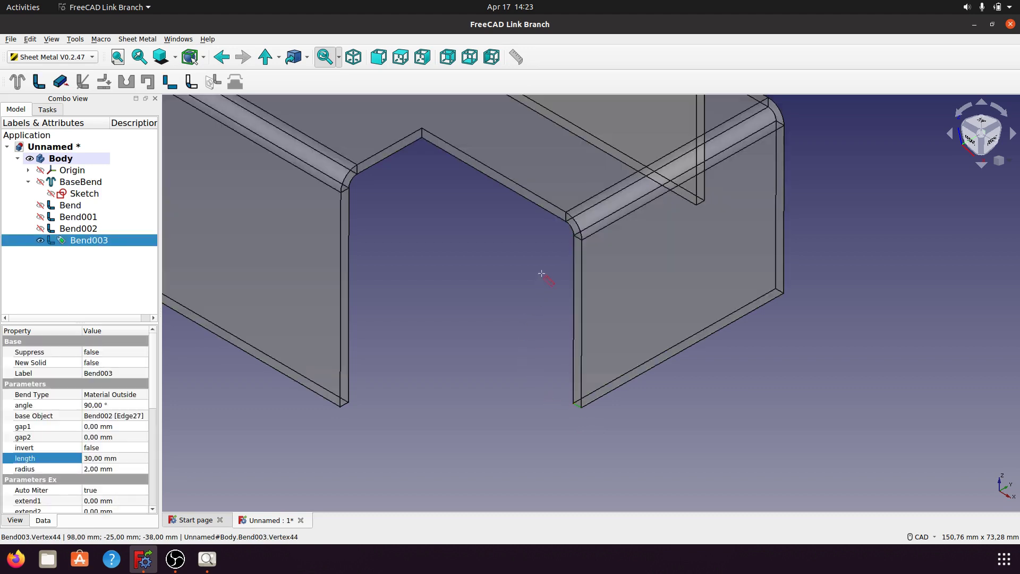
{"action": "left_click", "coordinate": [564, 214]}
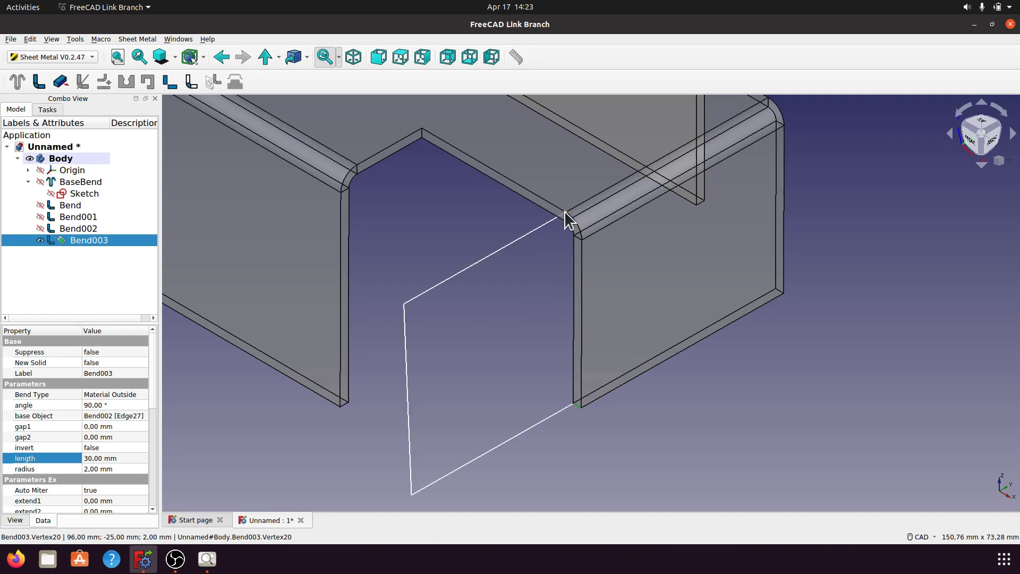
{"action": "scroll", "coordinate": [540, 329], "scroll_direction": "down", "scroll_amount": 3}
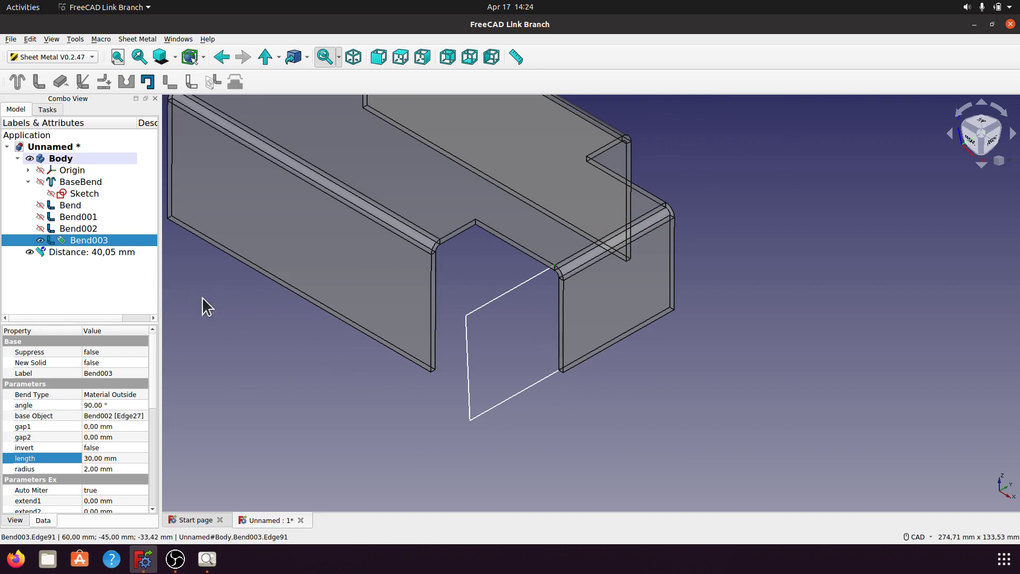
{"action": "right_click", "coordinate": [81, 251]}
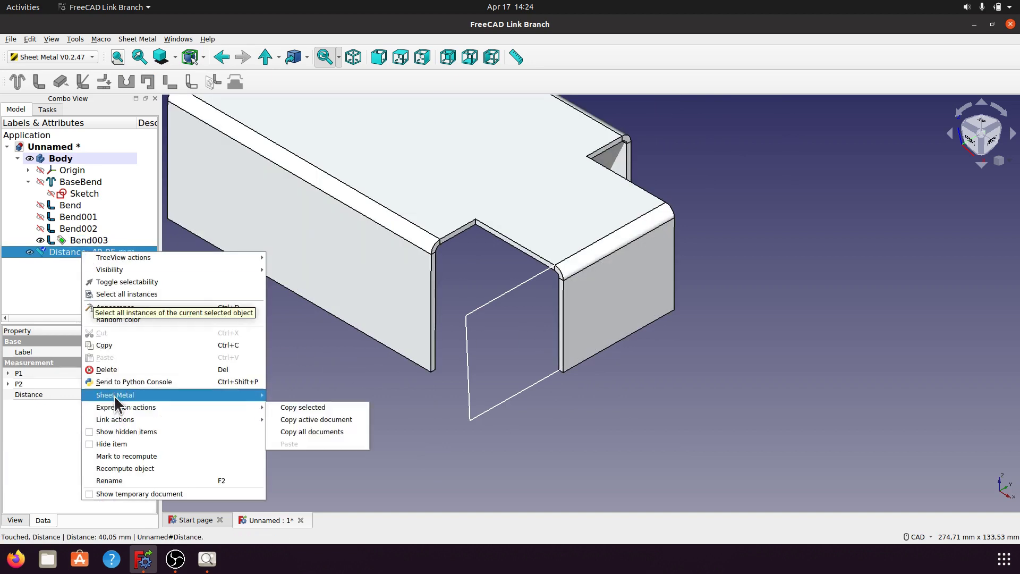
{"action": "left_click", "coordinate": [114, 369]}
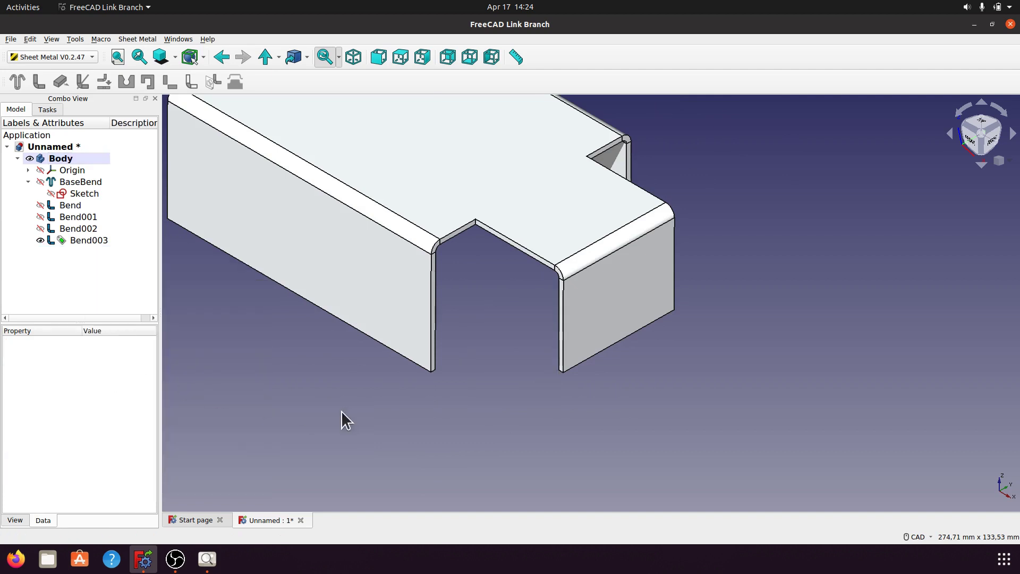
- Set the length of the positive-X end wall, Bend002, to 26 mm
{"action": "left_click", "coordinate": [92, 242]}
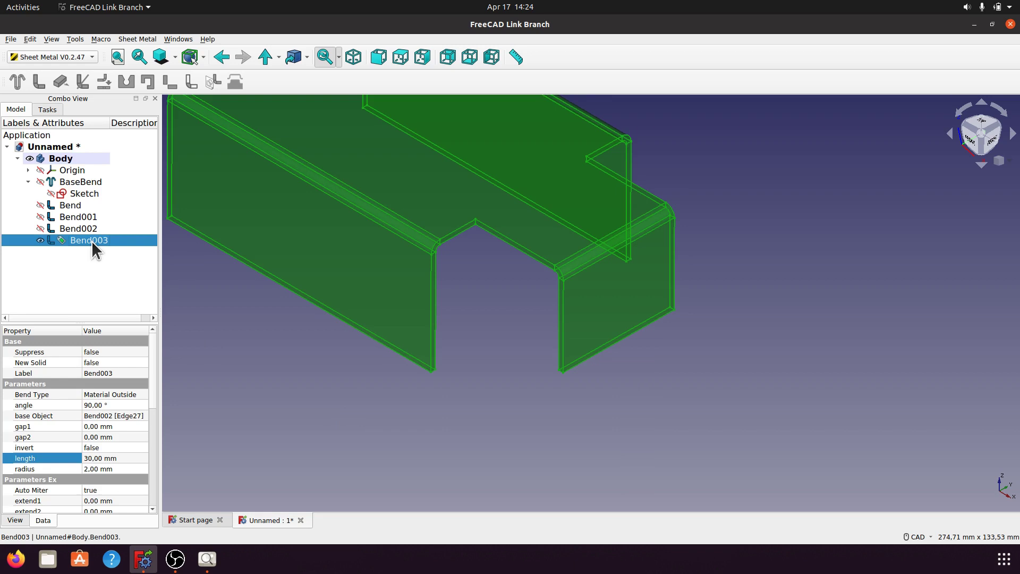
{"action": "scroll", "coordinate": [569, 486], "scroll_direction": "down", "scroll_amount": 5}
{"action": "scroll", "coordinate": [511, 385], "scroll_direction": "up", "scroll_amount": 8}
{"action": "scroll", "coordinate": [510, 386], "scroll_direction": "down", "scroll_amount": 3}
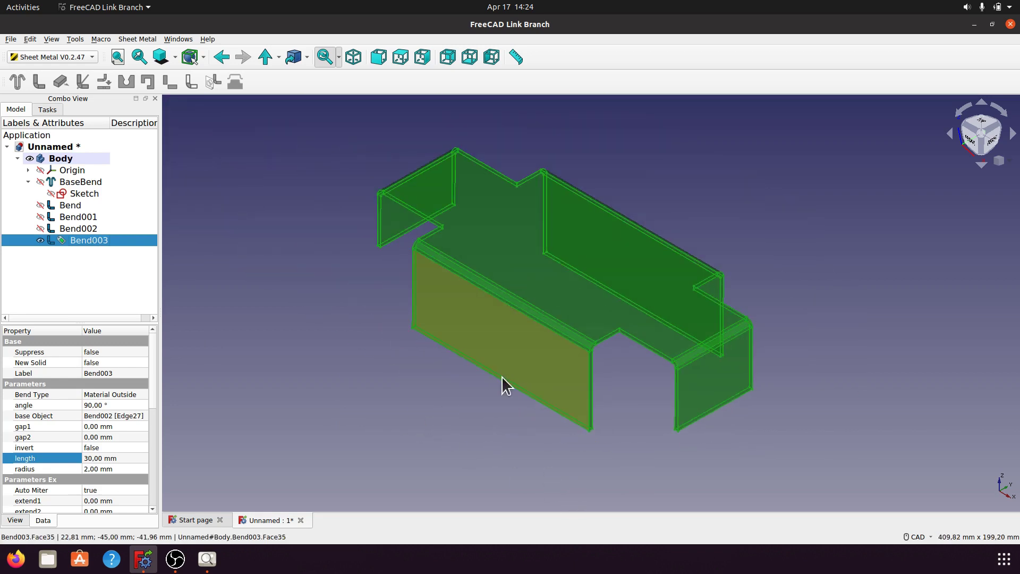
{"action": "left_click", "coordinate": [339, 362]}
{"action": "left_click", "coordinate": [72, 229]}
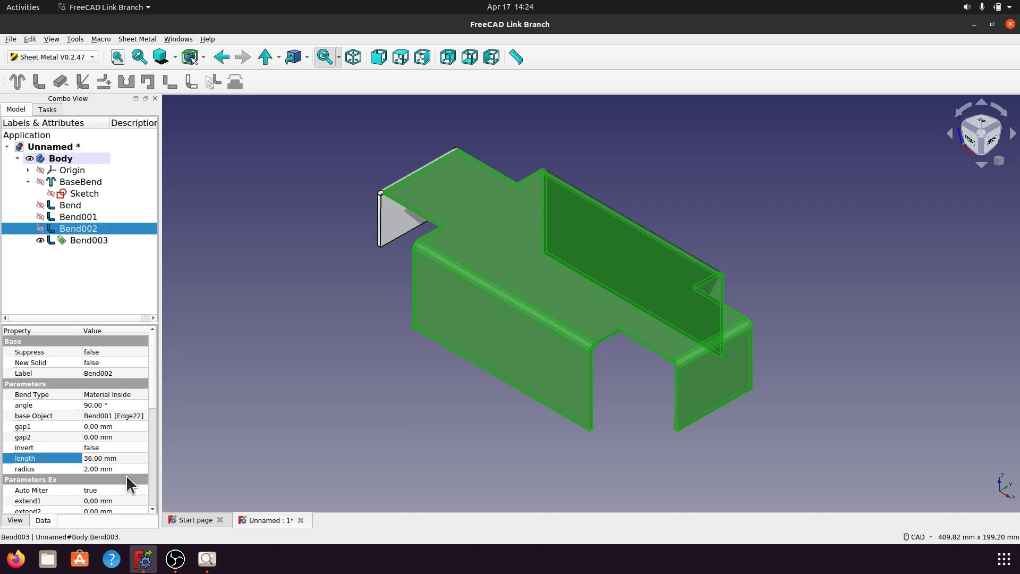
{"action": "left_click", "coordinate": [91, 457]}
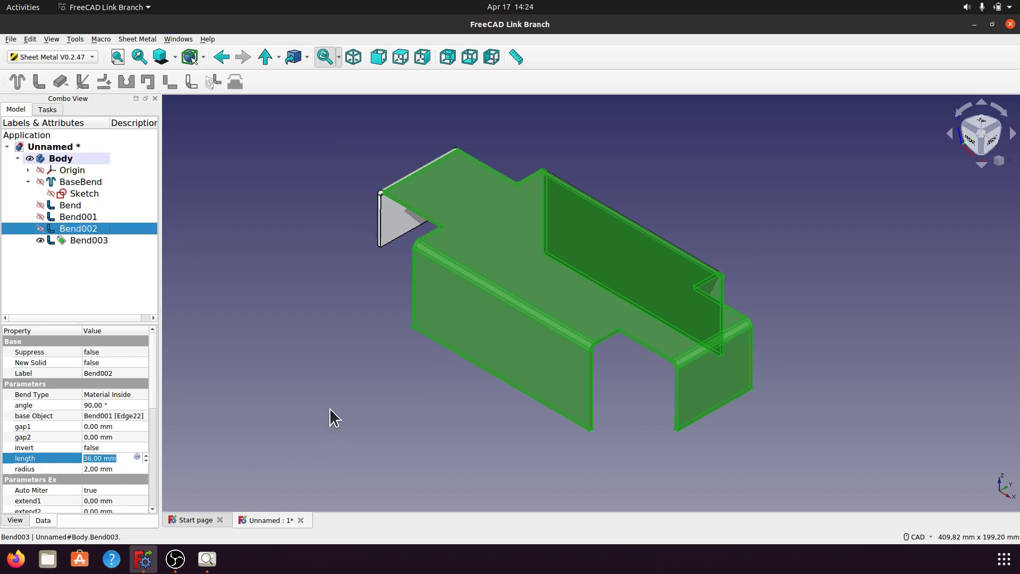
{"action": "type", "text": "26"}
{"action": "key", "text": "Return"}
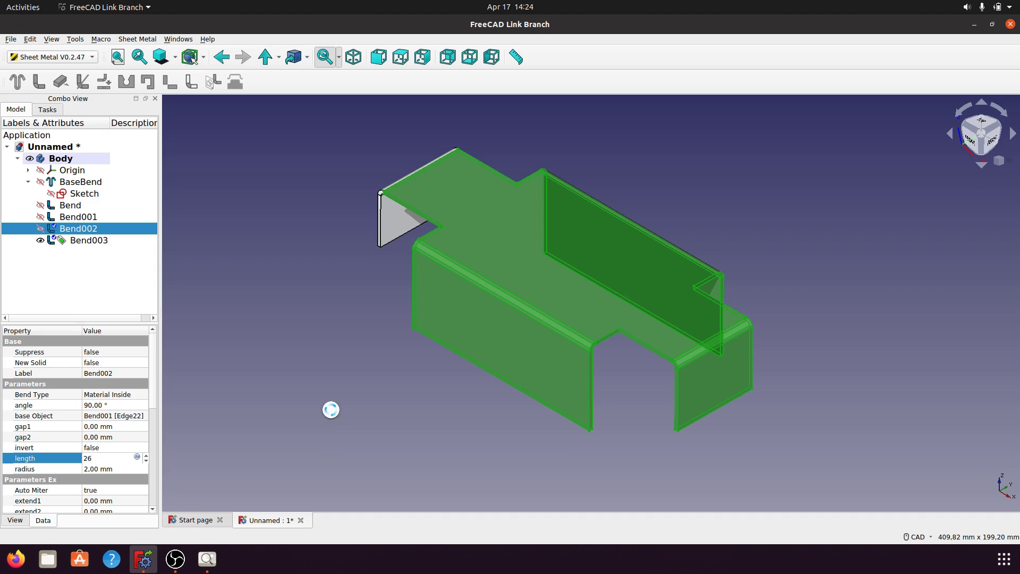
{"action": "left_click", "coordinate": [332, 409]}
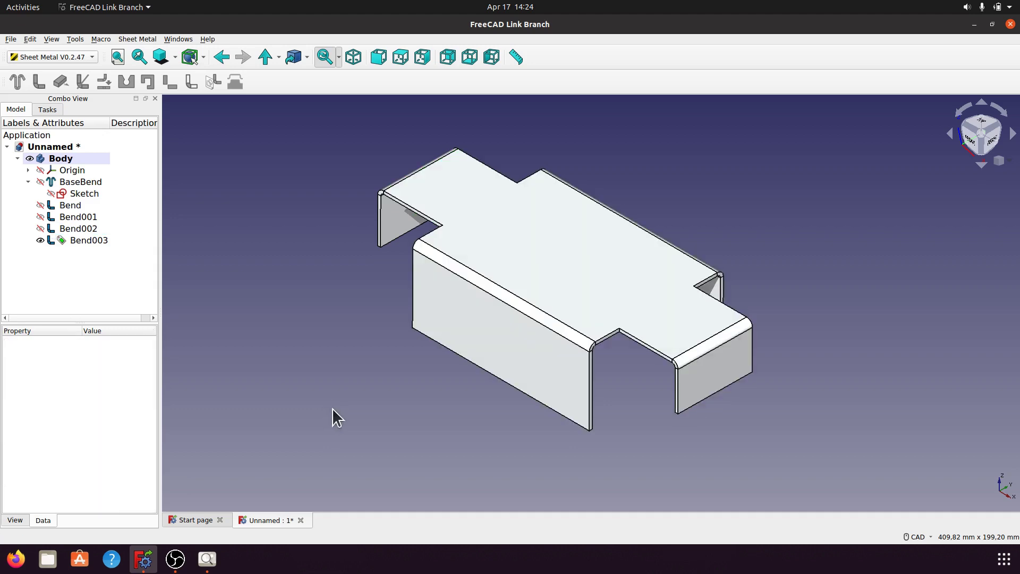
- Measure the positive-X end wall from its lower inner corner up to the bend's top edge, and delete the measurement
{"action": "scroll", "coordinate": [742, 441], "scroll_direction": "up", "scroll_amount": 5}
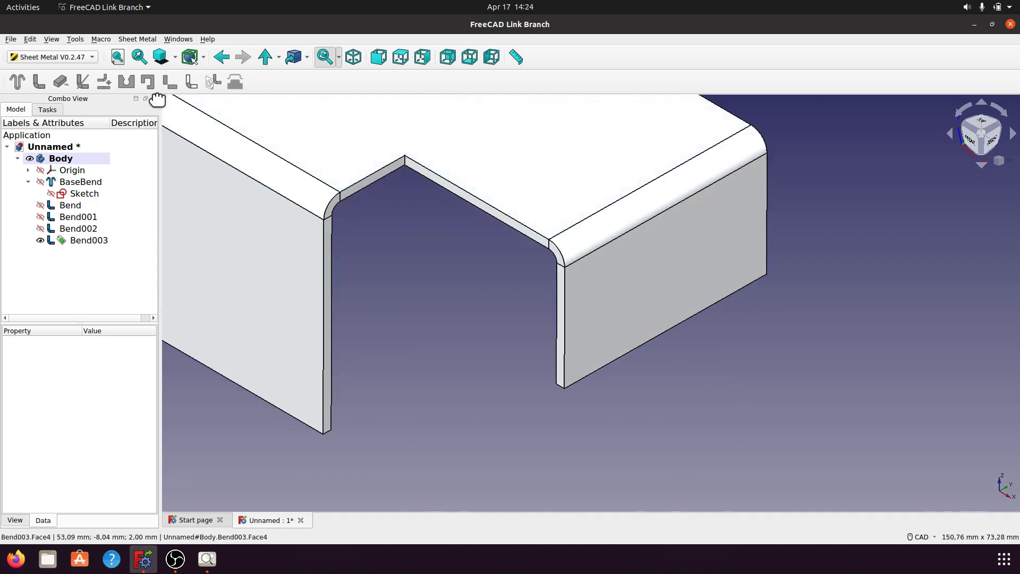
{"action": "left_click", "coordinate": [516, 58]}
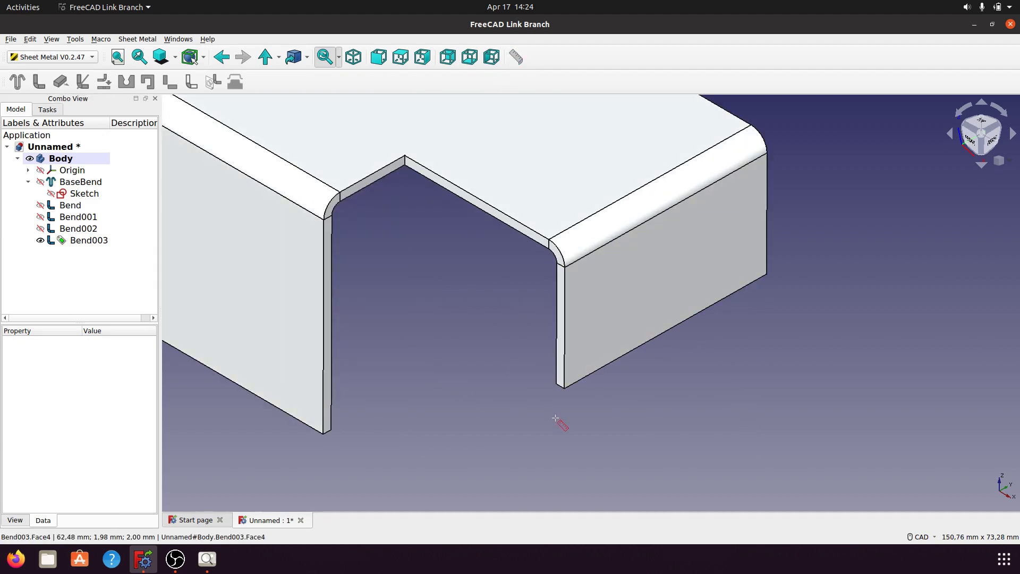
{"action": "left_click", "coordinate": [555, 382]}
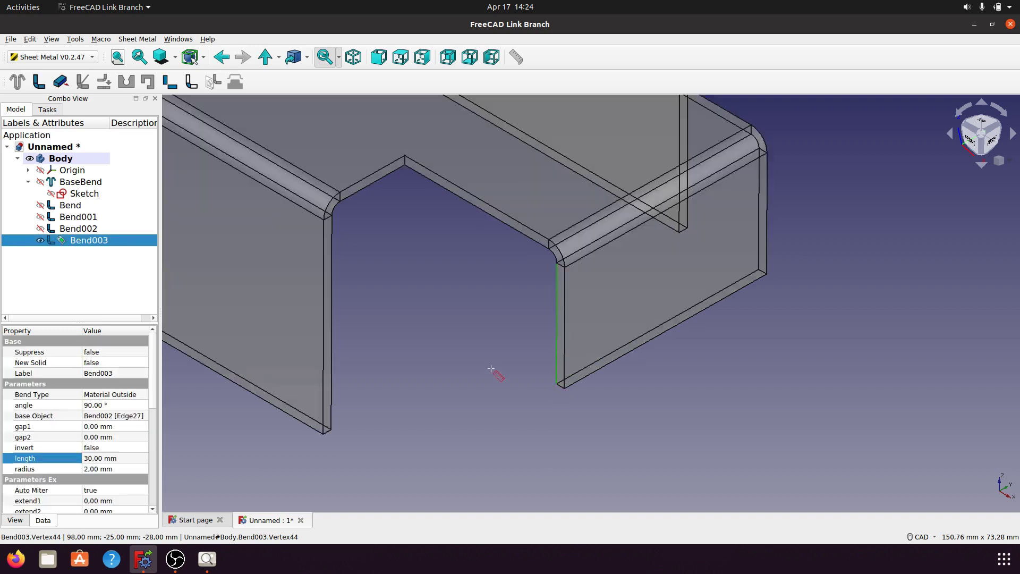
{"action": "left_click", "coordinate": [548, 240]}
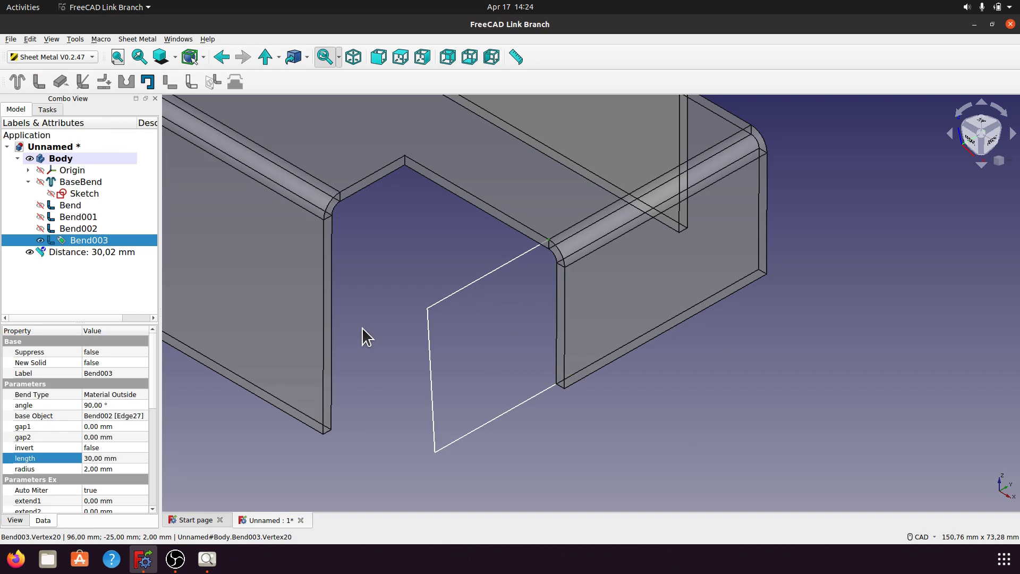
{"action": "left_click", "coordinate": [84, 251]}
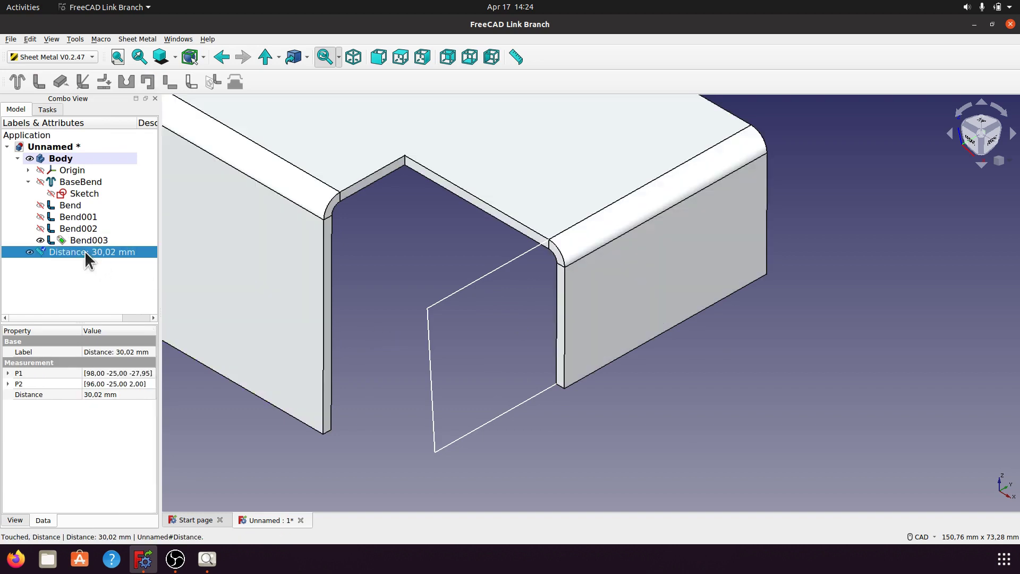
{"action": "right_click", "coordinate": [85, 252]}
{"action": "left_click", "coordinate": [117, 369]}
{"action": "scroll", "coordinate": [632, 413], "scroll_direction": "down", "scroll_amount": 5}
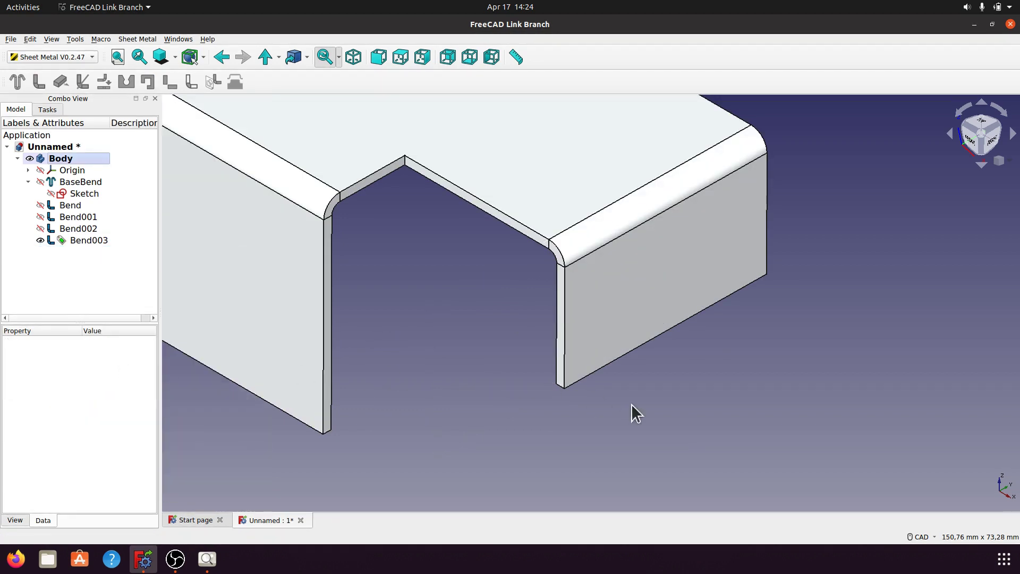
{"action": "scroll", "coordinate": [266, 223], "scroll_direction": "up", "scroll_amount": 2}
{"action": "scroll", "coordinate": [357, 248], "scroll_direction": "down", "scroll_amount": 3}
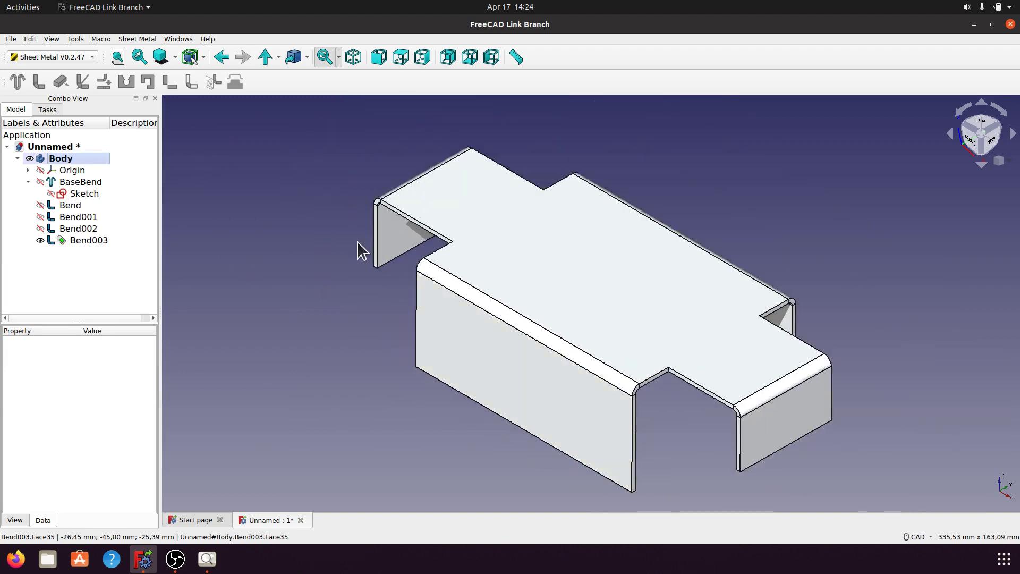
- Set the length of the negative-X end wall, Bend003, to 26 mm
{"action": "scroll", "coordinate": [357, 244], "scroll_direction": "up", "scroll_amount": 3}
{"action": "left_click", "coordinate": [93, 240]}
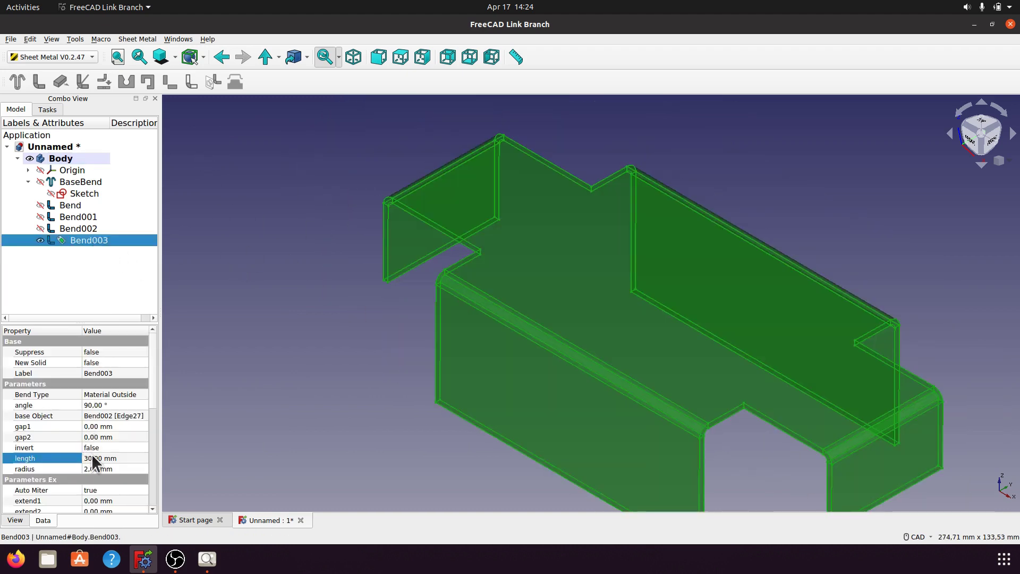
{"action": "left_click", "coordinate": [94, 457]}
{"action": "left_click_drag", "start_coordinate": [117, 458], "coordinate": [84, 460]}
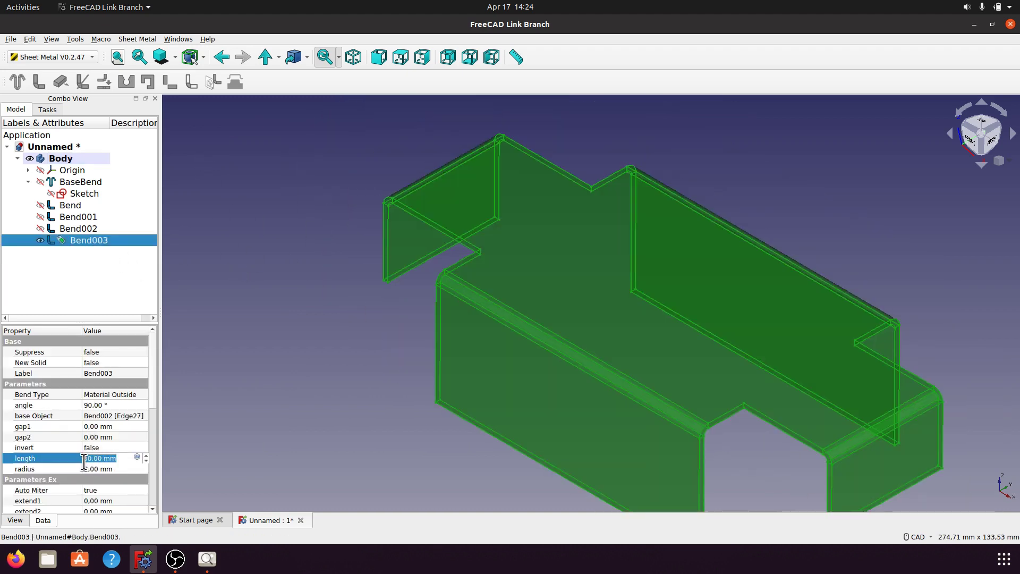
{"action": "type", "text": "16"}
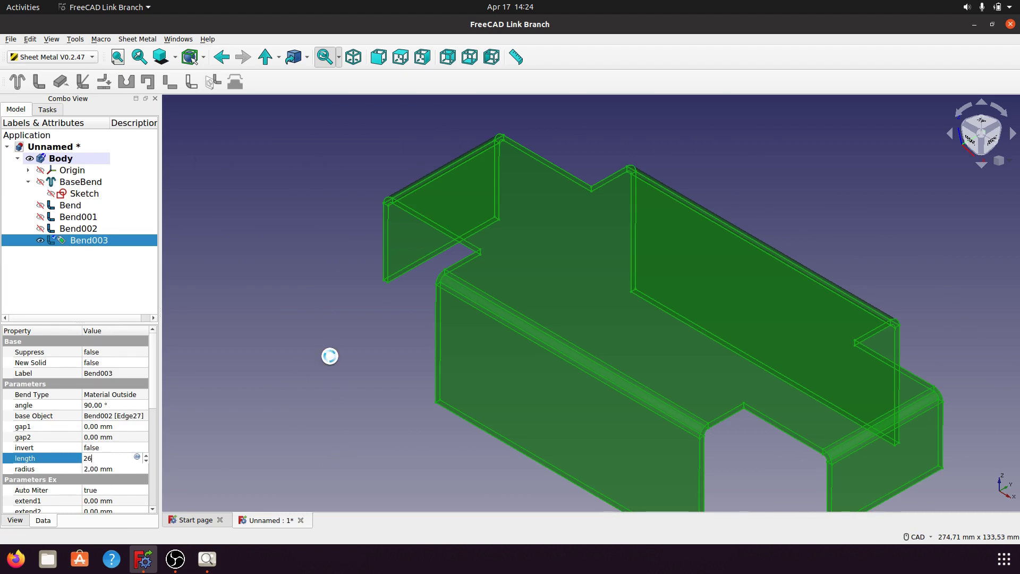
{"action": "key", "text": "Return"}
{"action": "left_click", "coordinate": [332, 361]}
{"action": "scroll", "coordinate": [280, 245], "scroll_direction": "down", "scroll_amount": 2}
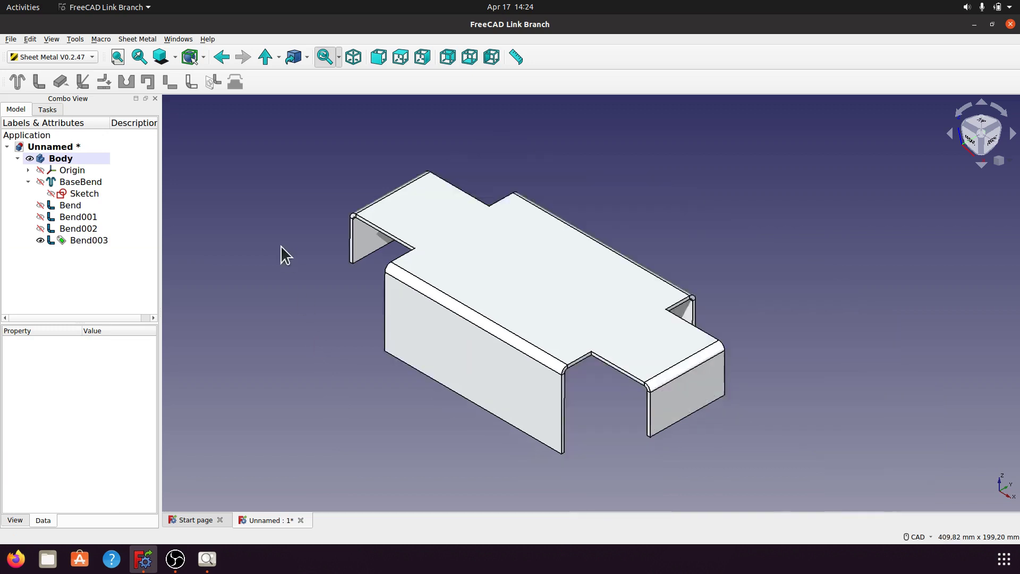
{"action": "scroll", "coordinate": [314, 371], "scroll_direction": "up", "scroll_amount": 3}
{"action": "scroll", "coordinate": [395, 390], "scroll_direction": "down", "scroll_amount": 3}
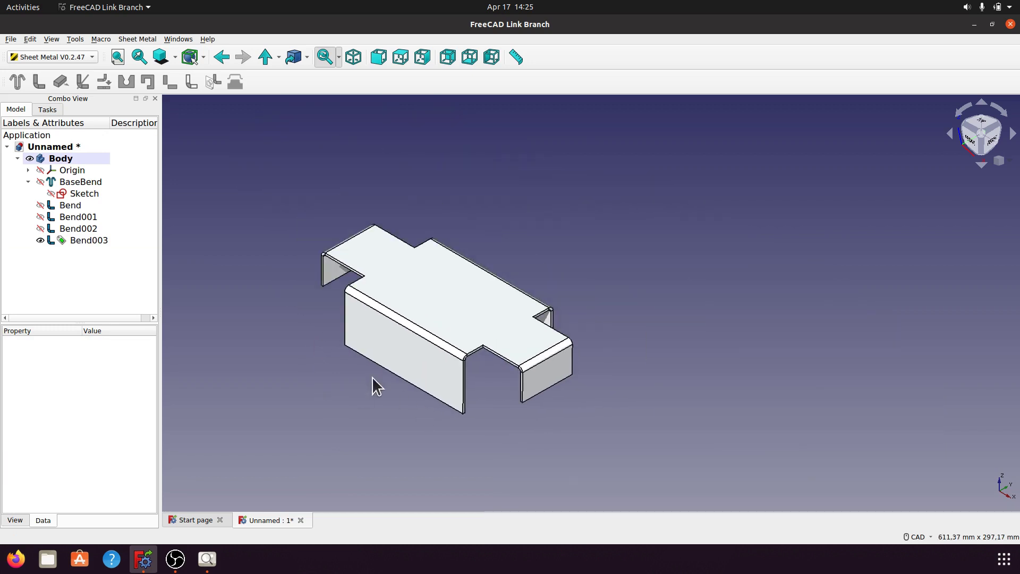
{"action": "middle_click_drag", "start_coordinate": [467, 446], "coordinate": [580, 442]}
{"action": "scroll", "coordinate": [580, 442], "scroll_direction": "up", "scroll_amount": 1}
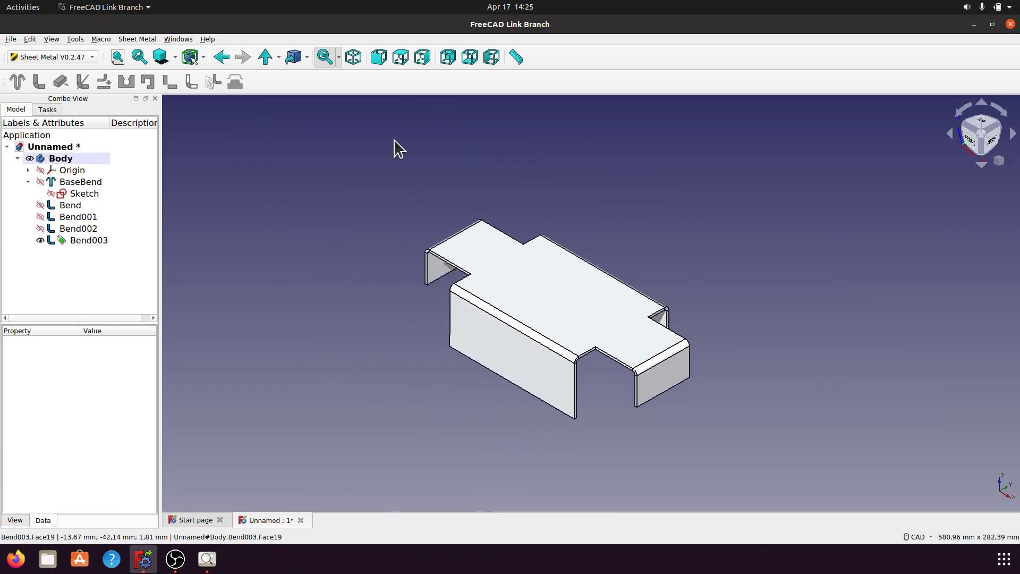
- Check the inner corner radii on the Practice 06 drawing, and switch FreeCAD to the Part Design workbench
{"action": "left_click", "coordinate": [207, 558]}
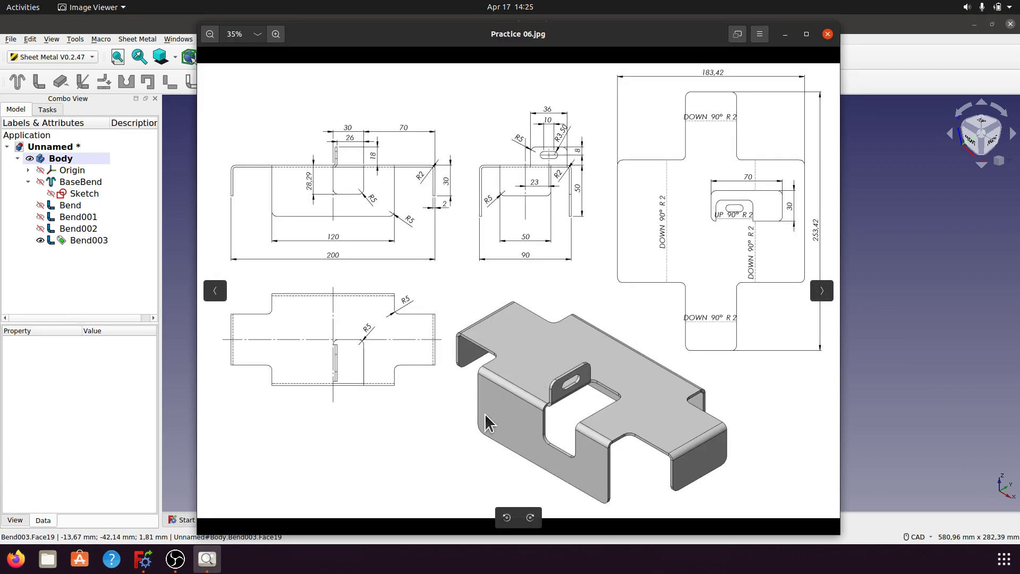
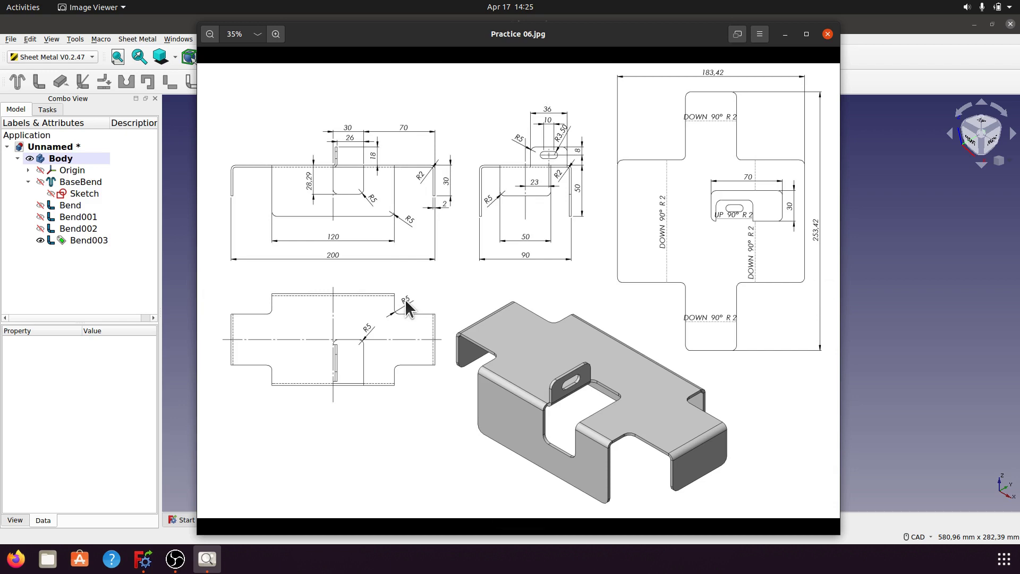
{"action": "left_click", "coordinate": [784, 34]}
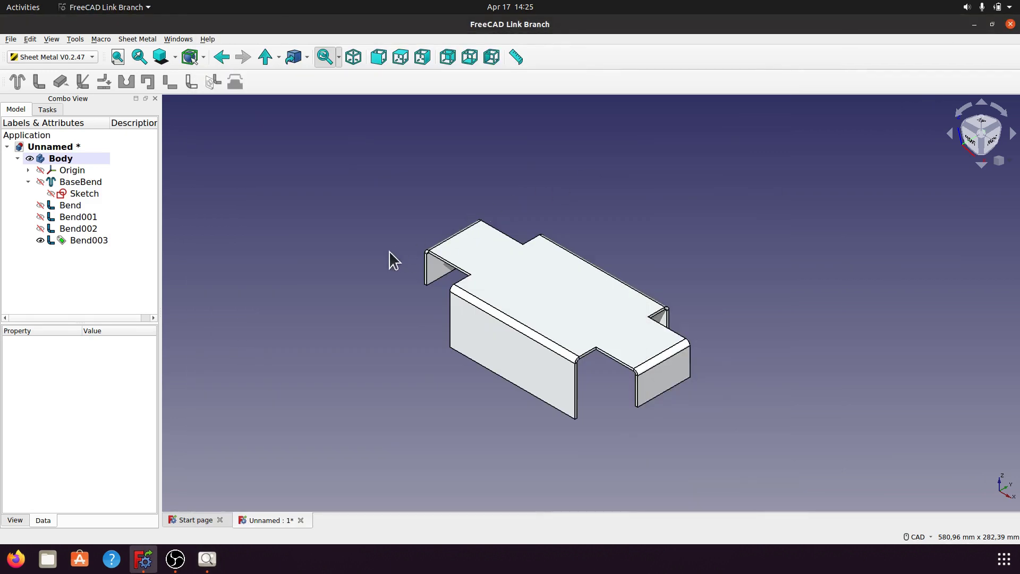
{"action": "scroll", "coordinate": [233, 273], "scroll_direction": "down", "scroll_amount": 3}
{"action": "scroll", "coordinate": [365, 292], "scroll_direction": "up", "scroll_amount": 4}
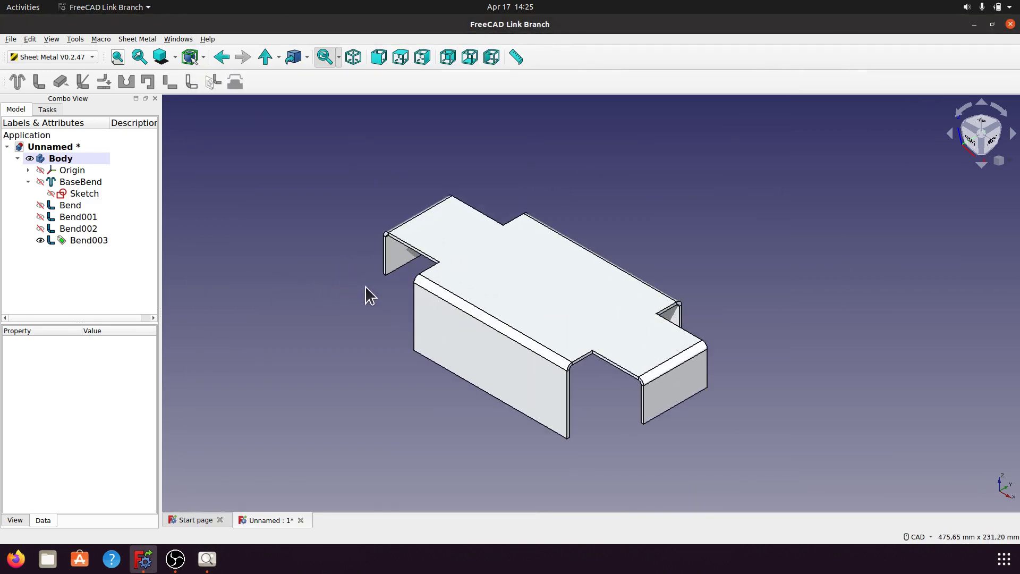
{"action": "left_click", "coordinate": [91, 55]}
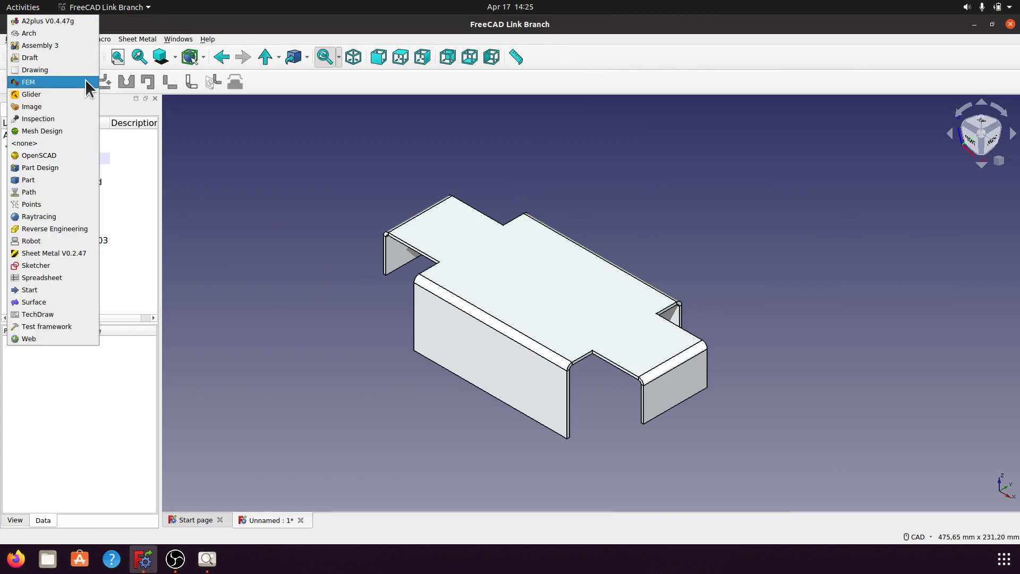
{"action": "left_click", "coordinate": [46, 166]}
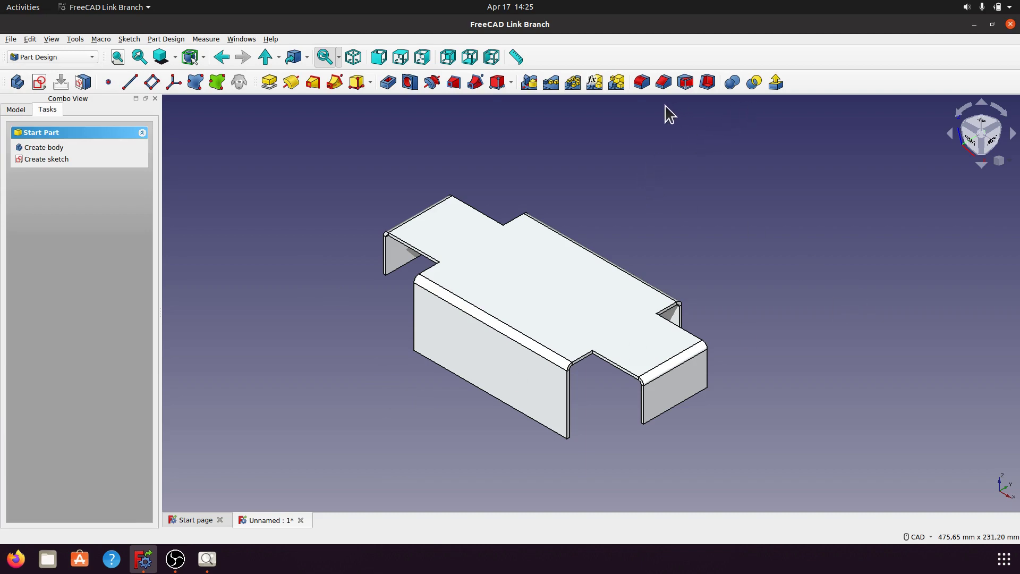
{"action": "left_click", "coordinate": [642, 83]}
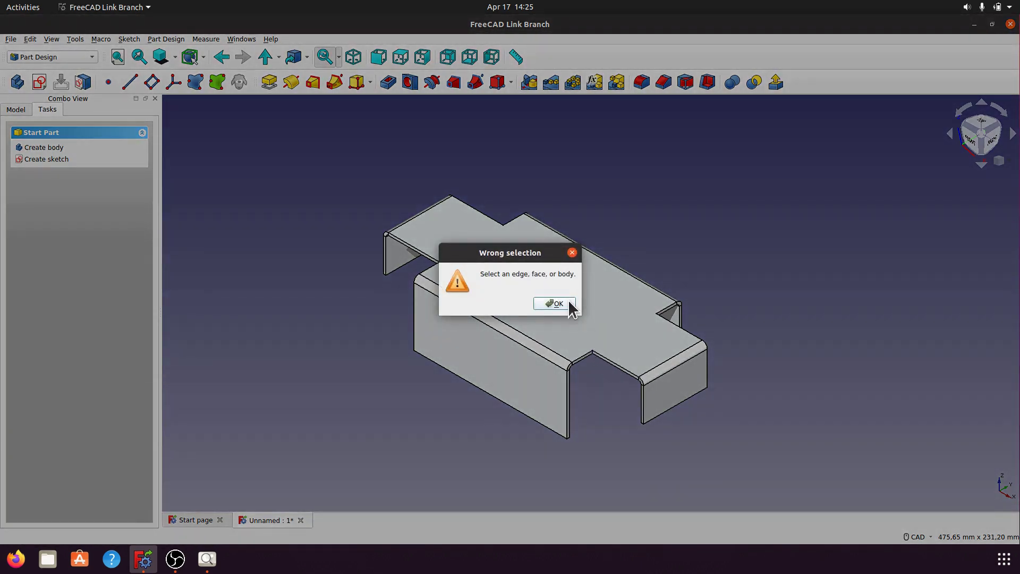
{"action": "left_click", "coordinate": [569, 302]}
{"action": "left_click", "coordinate": [15, 112]}
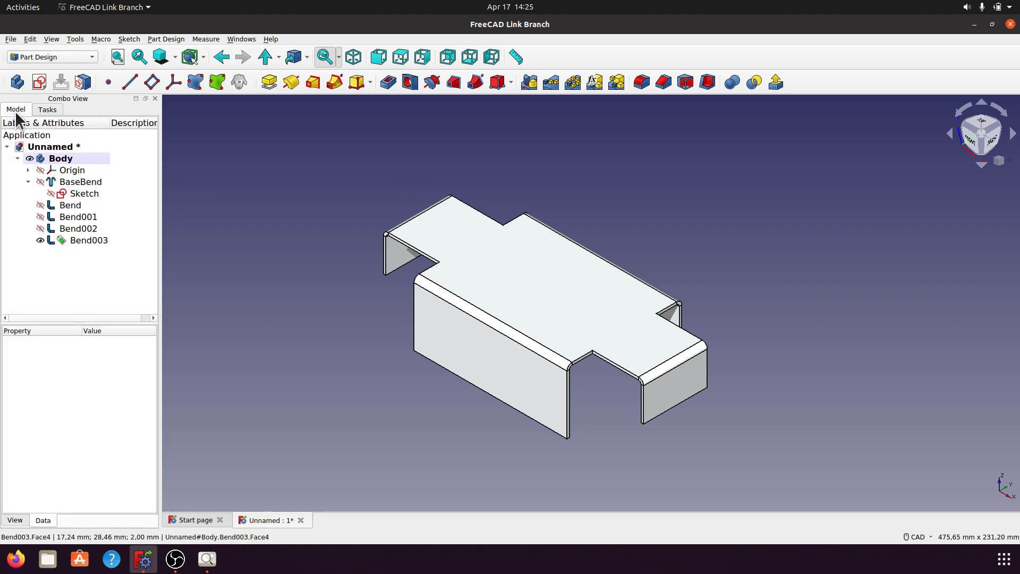
{"action": "left_click", "coordinate": [642, 84]}
{"action": "left_click", "coordinate": [555, 303]}
- Fillet the vertical edge of the top plate's notch corner between the negative-Y flange and the positive-X end wall with a 5 mm radius
{"action": "scroll", "coordinate": [611, 393], "scroll_direction": "up", "scroll_amount": 5}
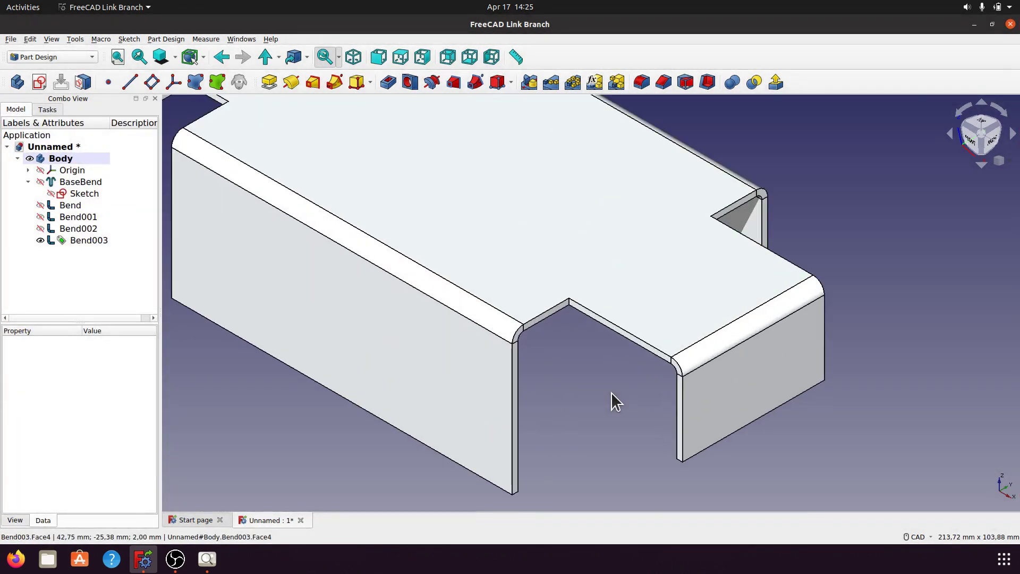
{"action": "scroll", "coordinate": [579, 325], "scroll_direction": "up", "scroll_amount": 3}
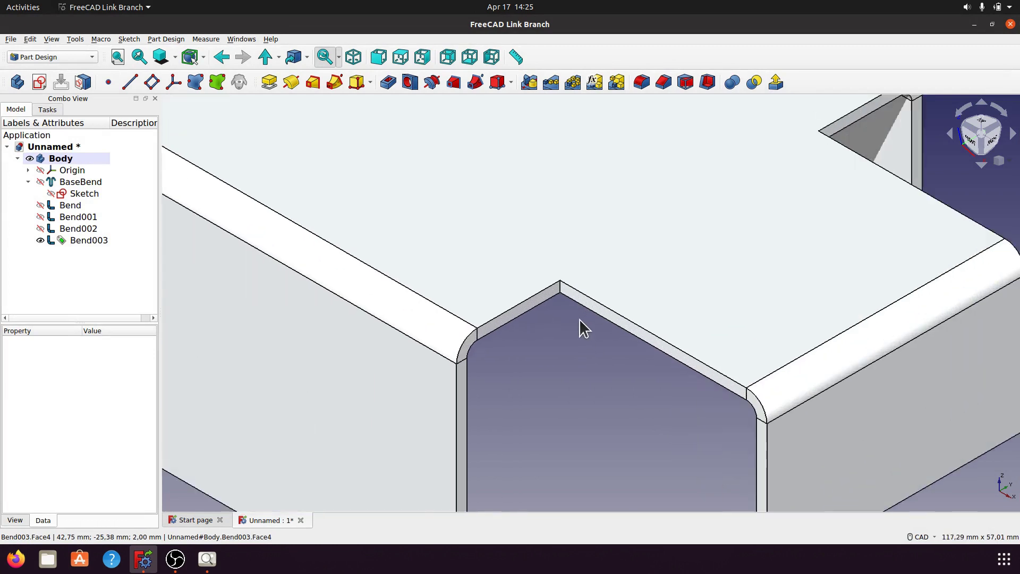
{"action": "left_click", "coordinate": [561, 293]}
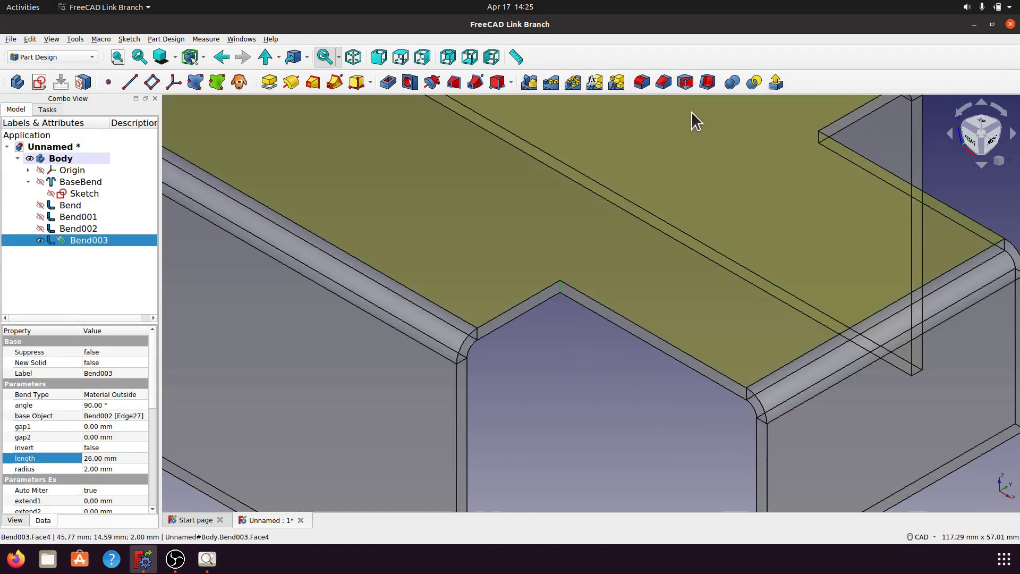
{"action": "left_click", "coordinate": [642, 81]}
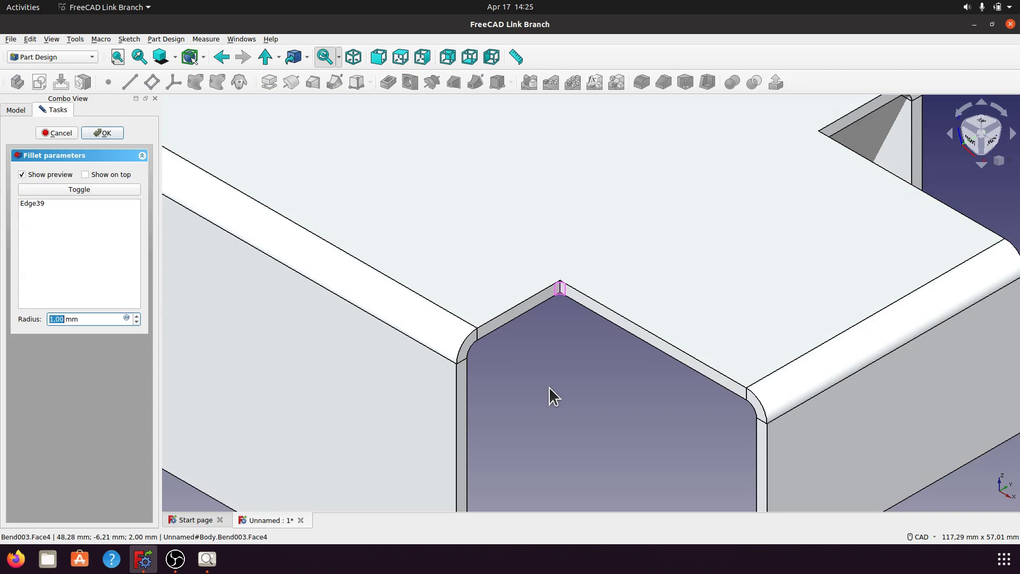
{"action": "type", "text": "5"}
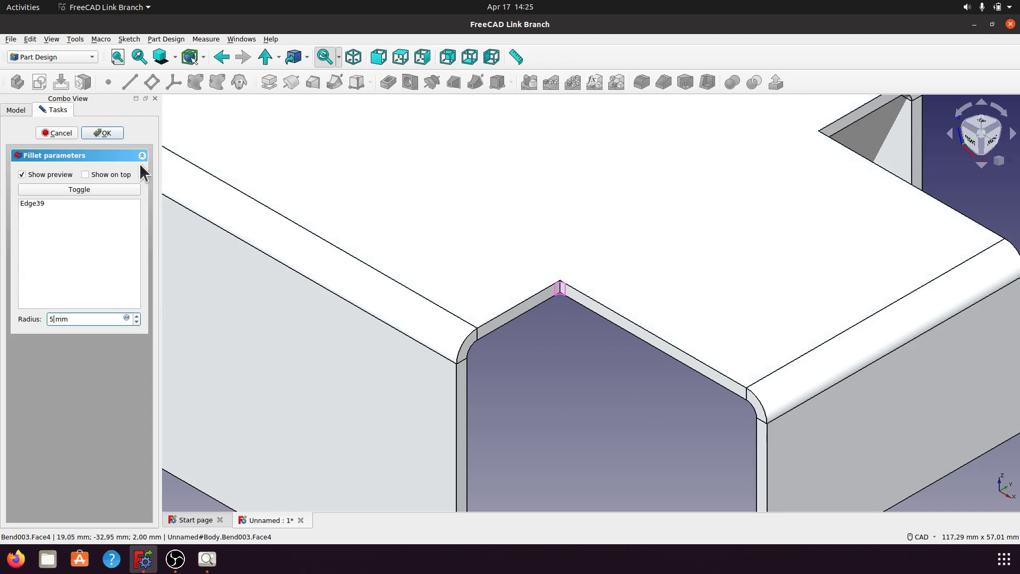
{"action": "left_click", "coordinate": [101, 133]}
{"action": "scroll", "coordinate": [587, 377], "scroll_direction": "down", "scroll_amount": 5}
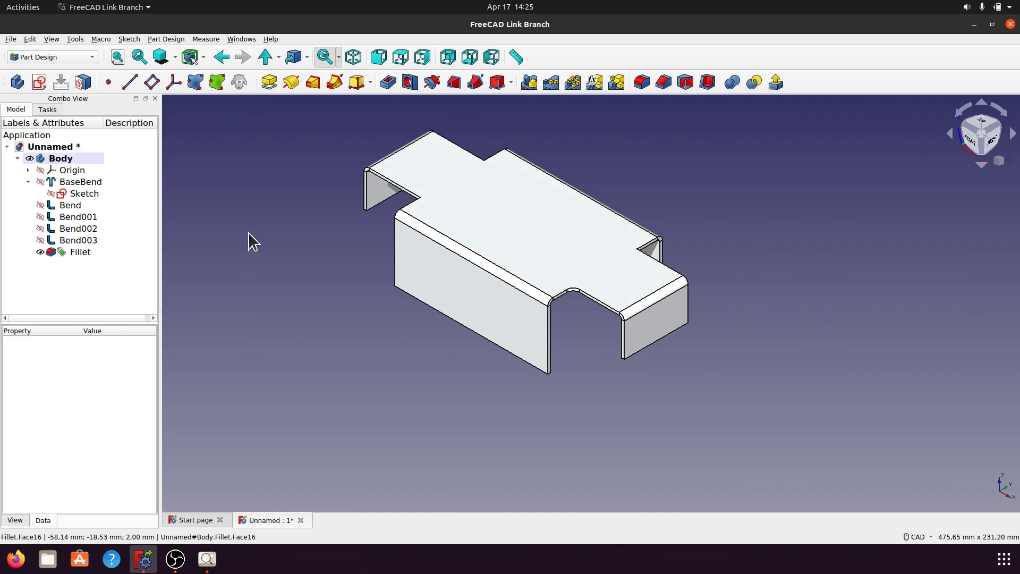
- Switch back to the Sheet Metal workbench
{"action": "left_click", "coordinate": [93, 57]}
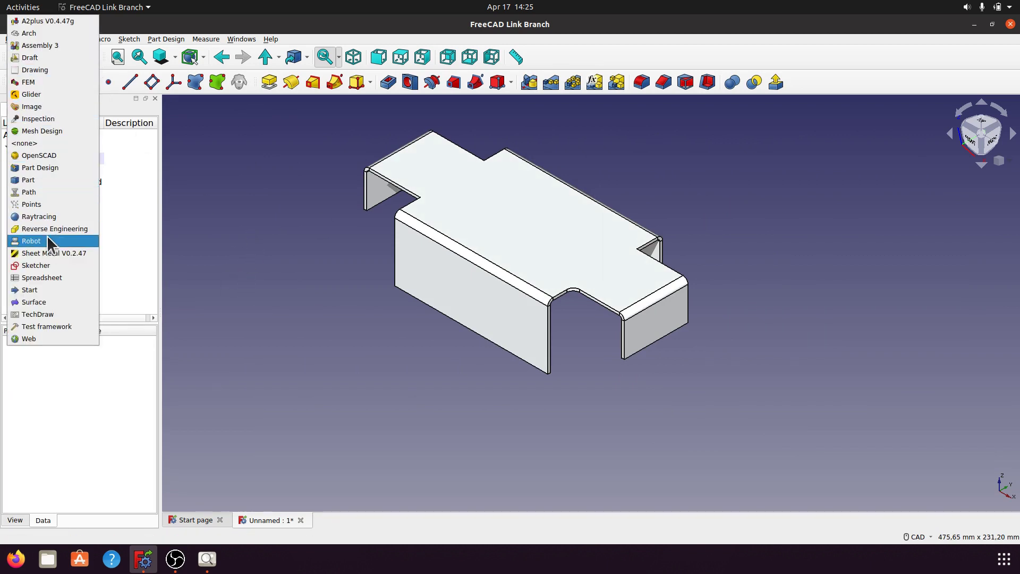
{"action": "left_click", "coordinate": [52, 253]}
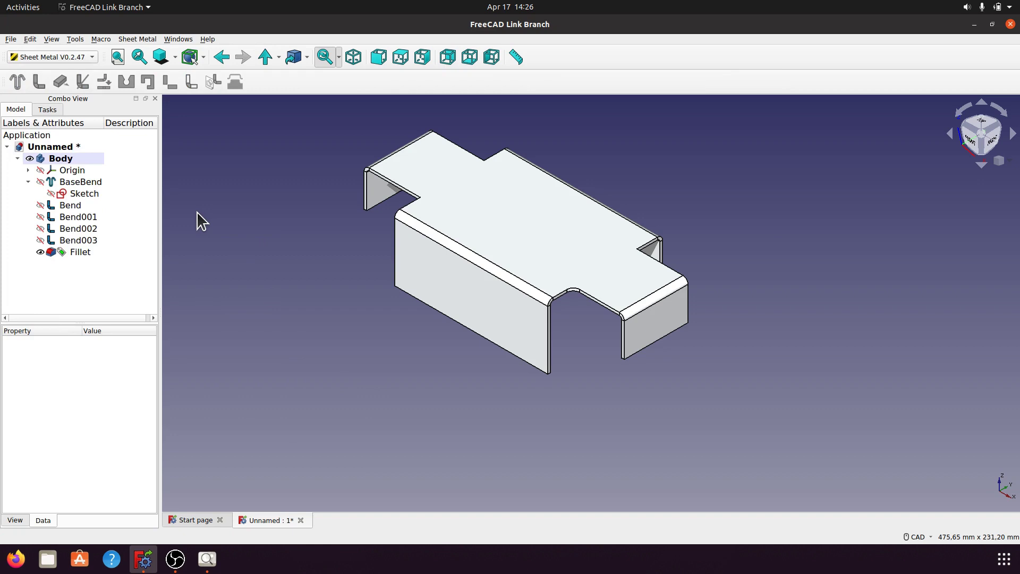
- Unfold the bracket from its top face with a projection sketch, using a manual ANSI K-factor of 0.400
{"action": "left_click", "coordinate": [495, 208]}
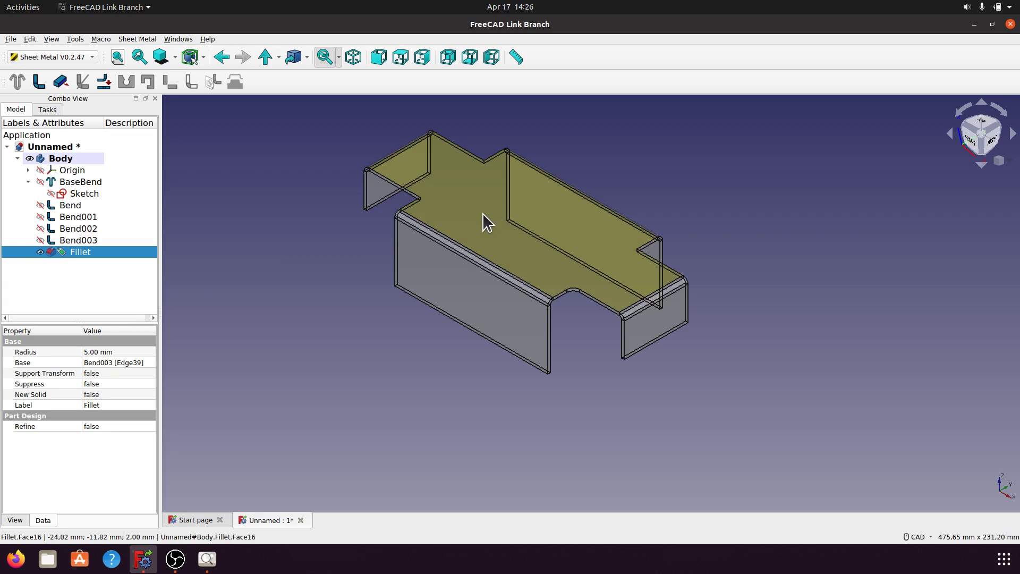
{"action": "left_click", "coordinate": [104, 82]}
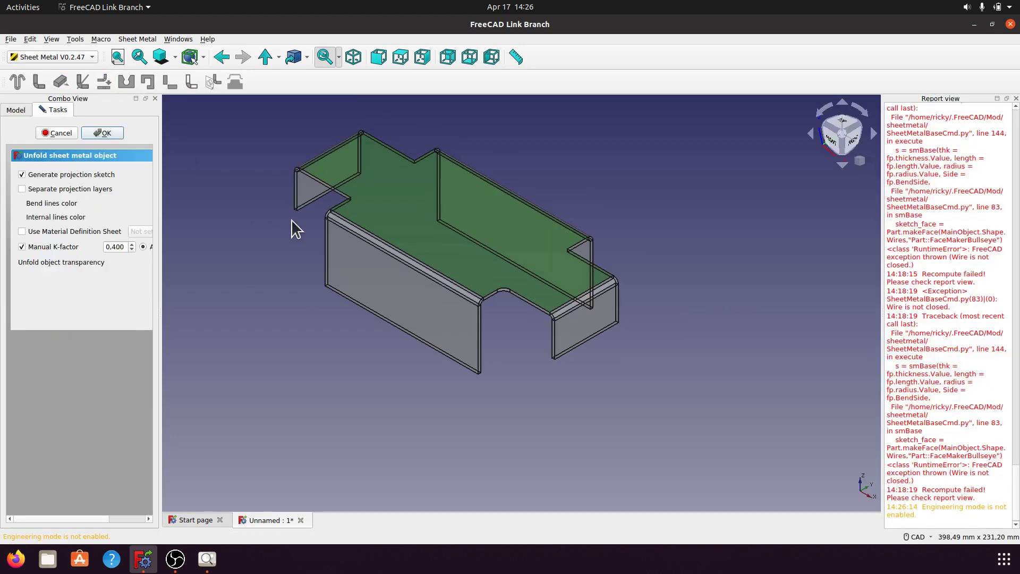
{"action": "left_click", "coordinate": [1015, 99]}
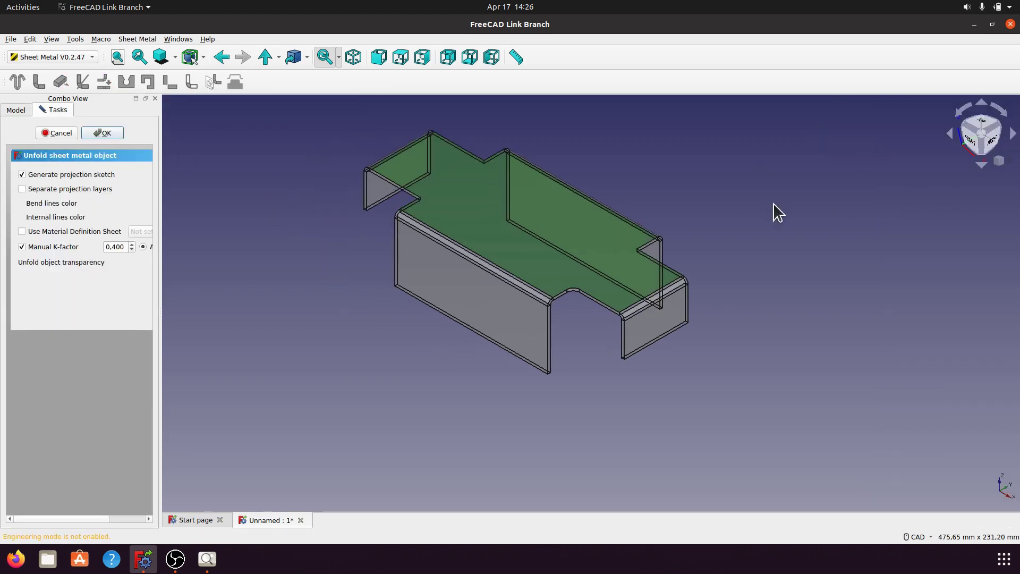
{"action": "left_click_drag", "start_coordinate": [157, 253], "coordinate": [245, 251]}
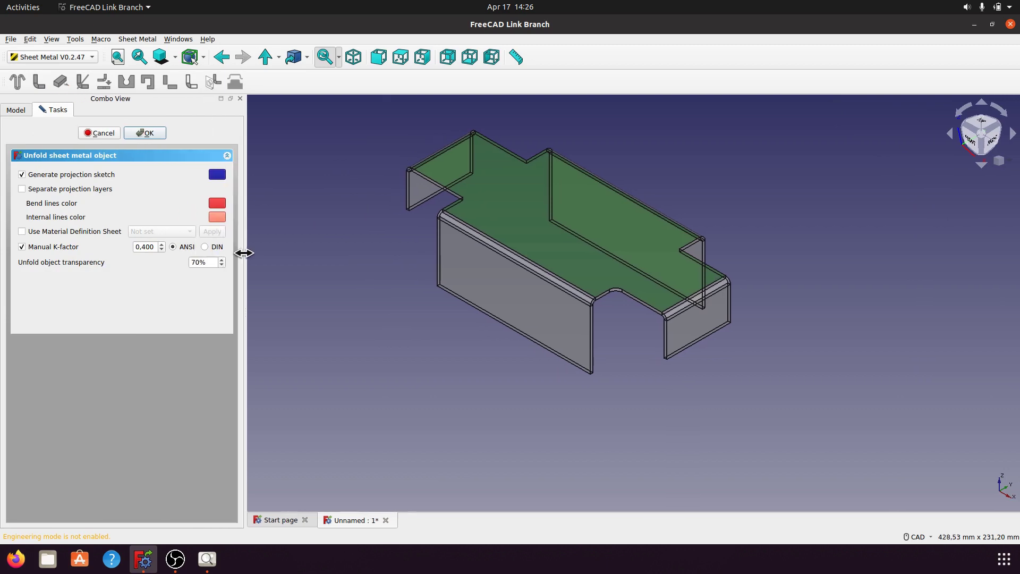
{"action": "left_click", "coordinate": [173, 247]}
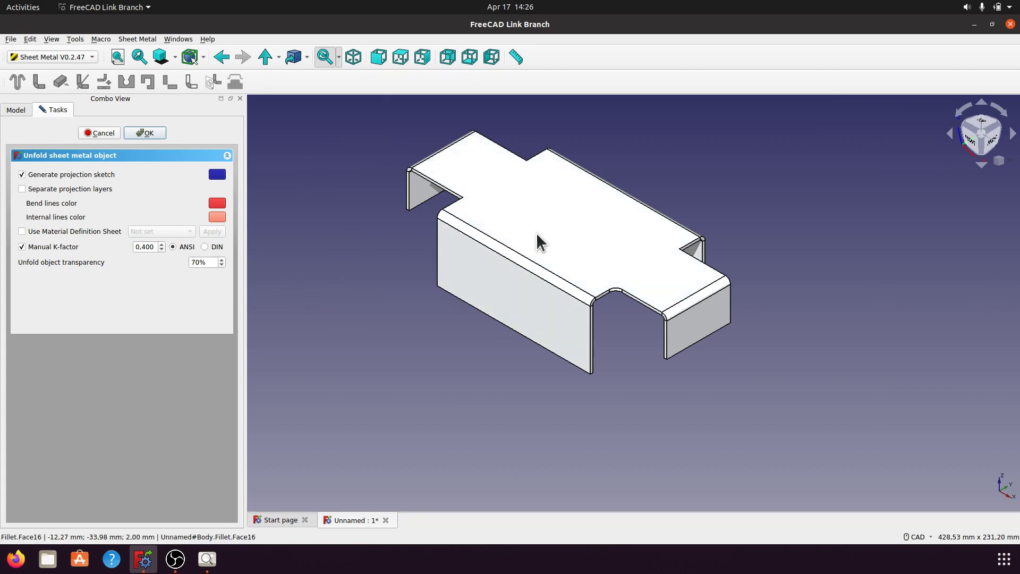
{"action": "left_click", "coordinate": [145, 133]}
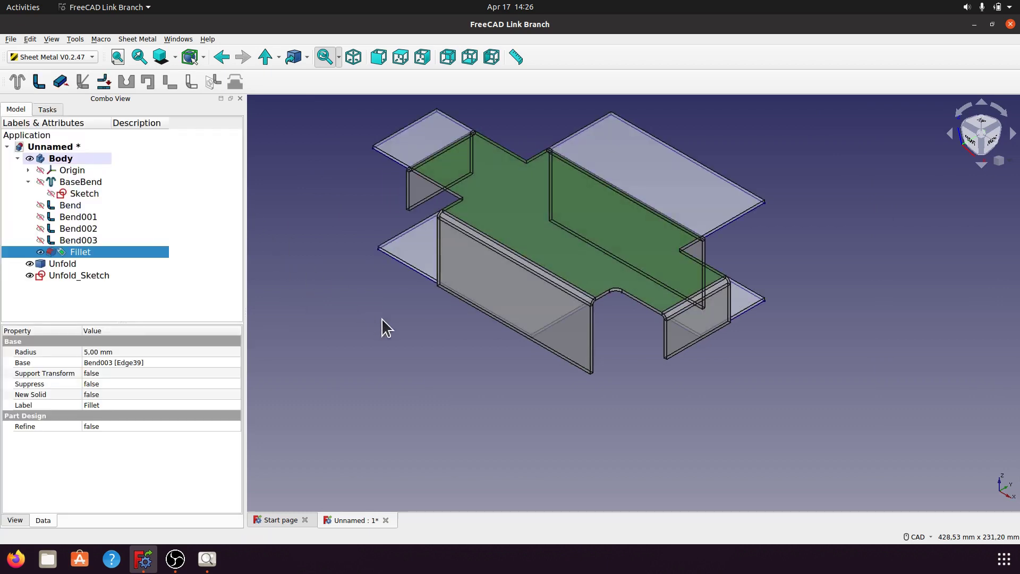
- Hide the folded Fillet part and examine the rounded corner on the unfolded flat pattern
{"action": "left_click", "coordinate": [438, 391]}
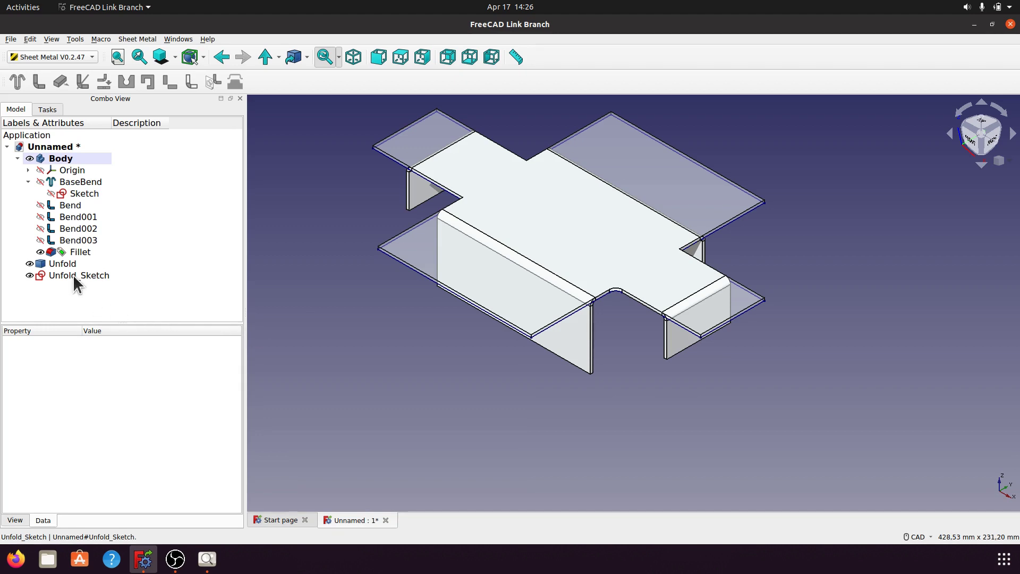
{"action": "left_click", "coordinate": [80, 251]}
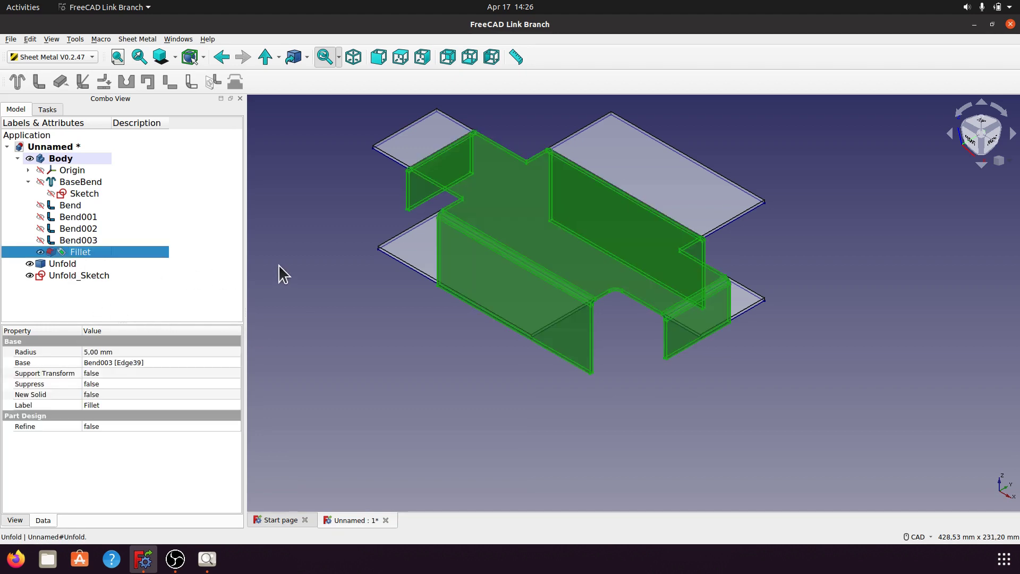
{"action": "key", "text": "space"}
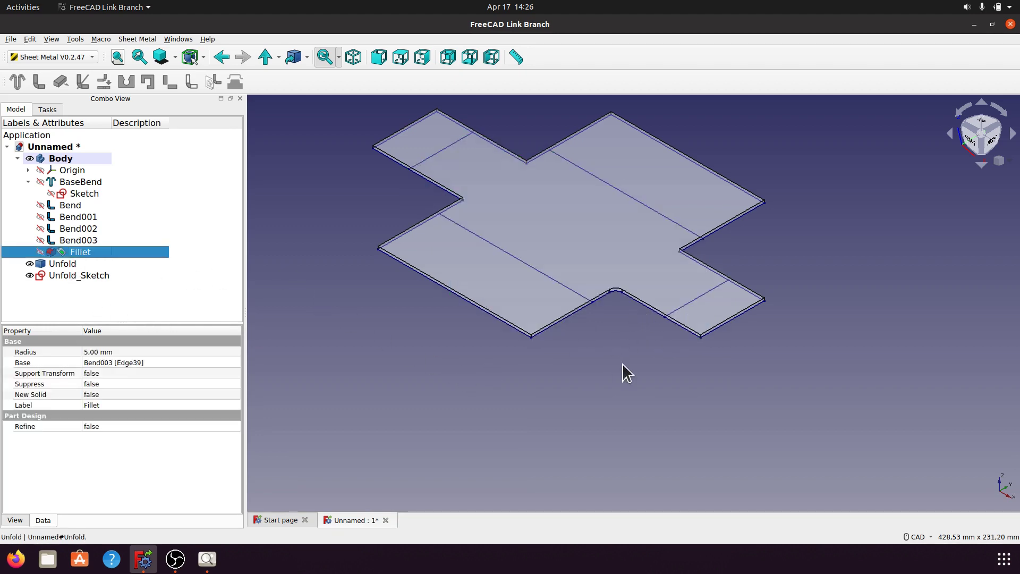
{"action": "scroll", "coordinate": [584, 393], "scroll_direction": "up", "scroll_amount": 8}
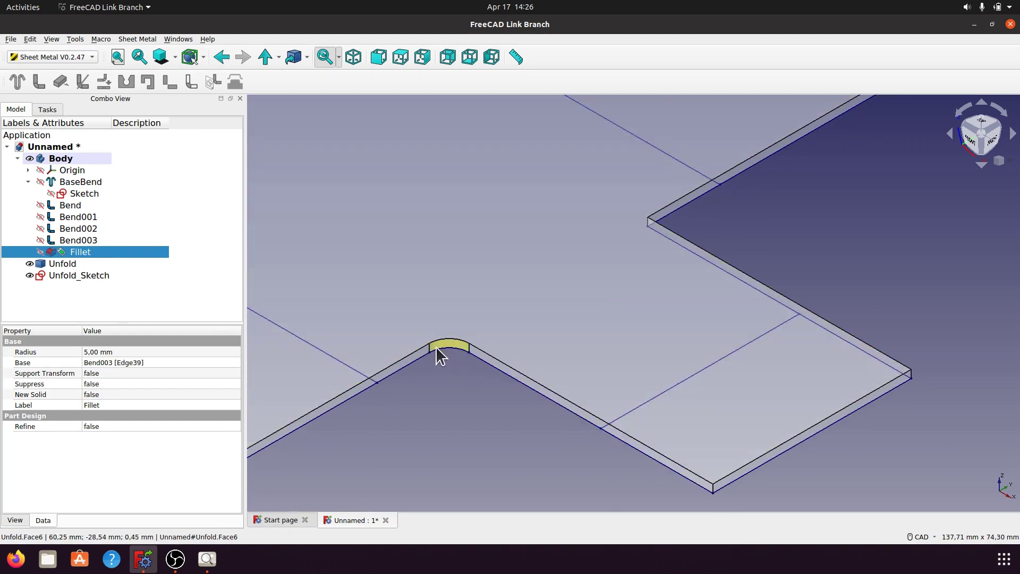
{"action": "scroll", "coordinate": [476, 365], "scroll_direction": "down", "scroll_amount": 8}
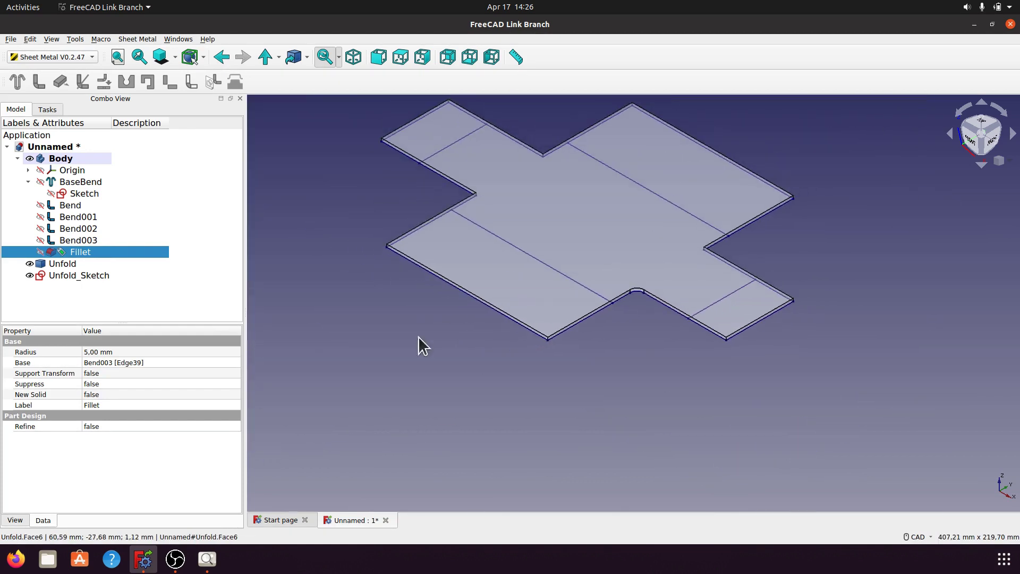
- Hide the Unfold_Sketch and Unfold objects and show the folded Fillet part again
{"action": "left_click", "coordinate": [67, 275]}
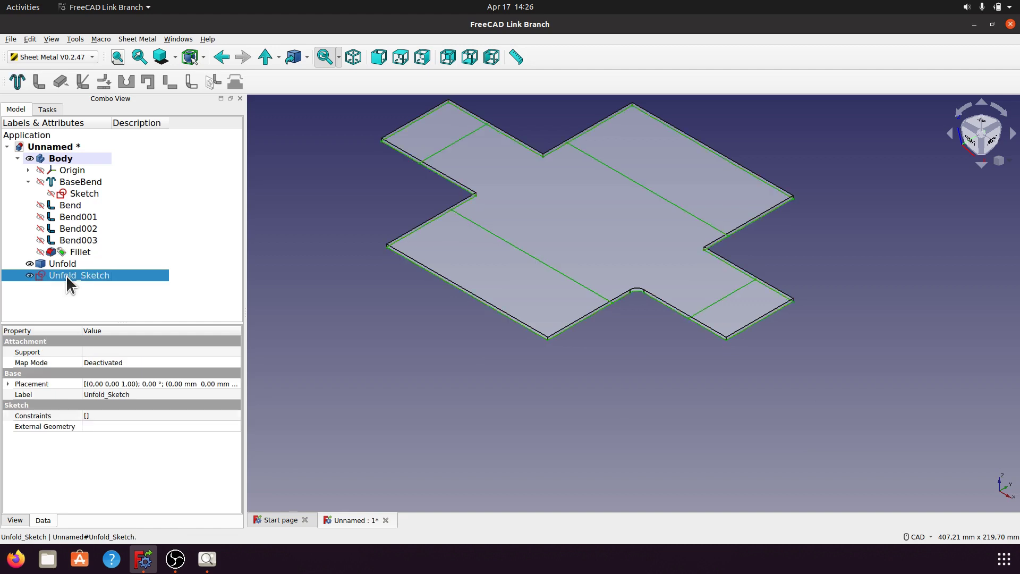
{"action": "key", "text": "space"}
{"action": "left_click", "coordinate": [65, 264]}
{"action": "key", "text": "space"}
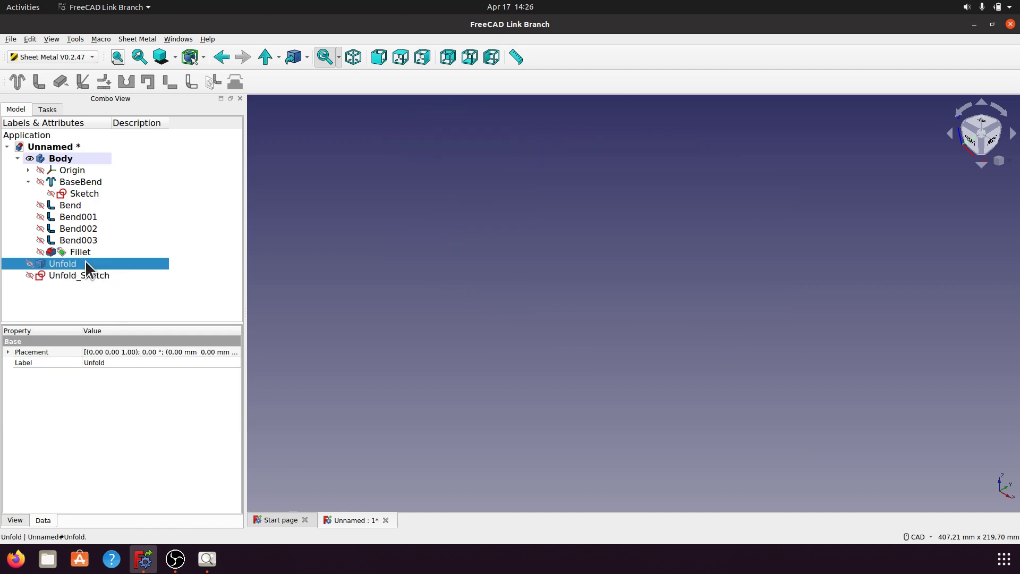
{"action": "left_click", "coordinate": [82, 250]}
{"action": "key", "text": "space"}
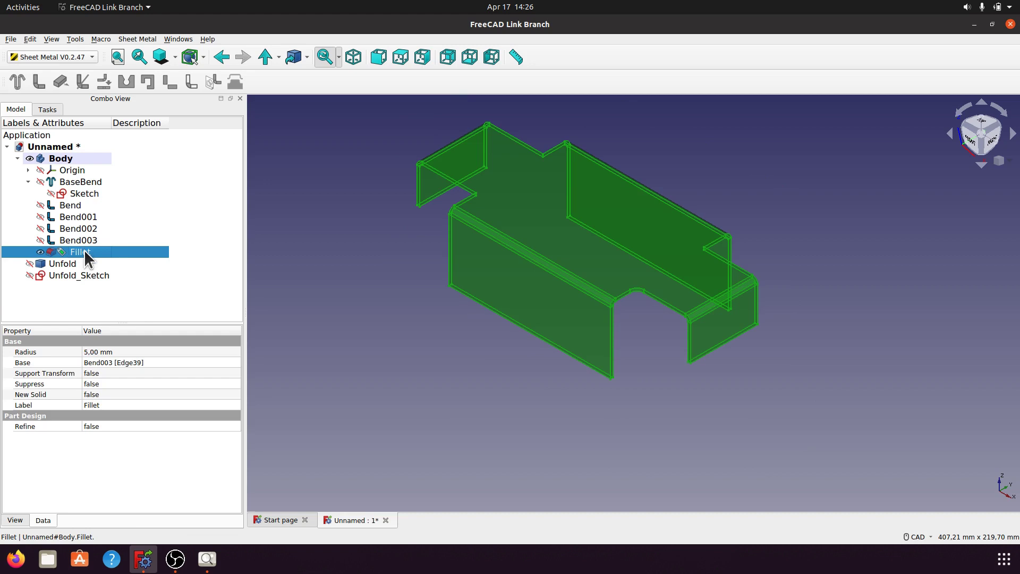
{"action": "left_click", "coordinate": [428, 359]}
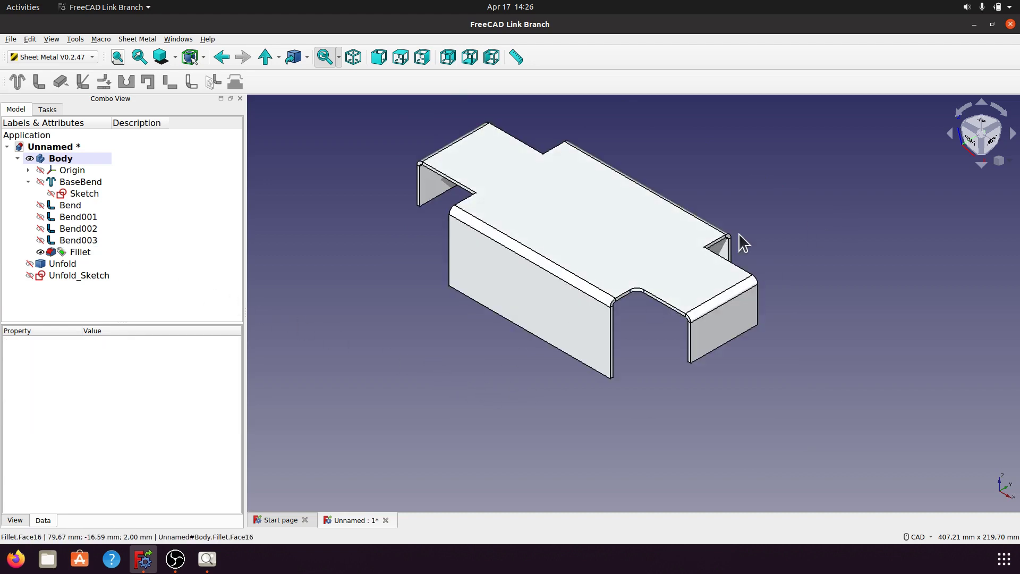
- Edit the existing 5 mm fillet and add the inner notch corner at the rear right of the base plate
{"action": "left_click", "coordinate": [80, 252]}
{"action": "double_click", "coordinate": [78, 251]}
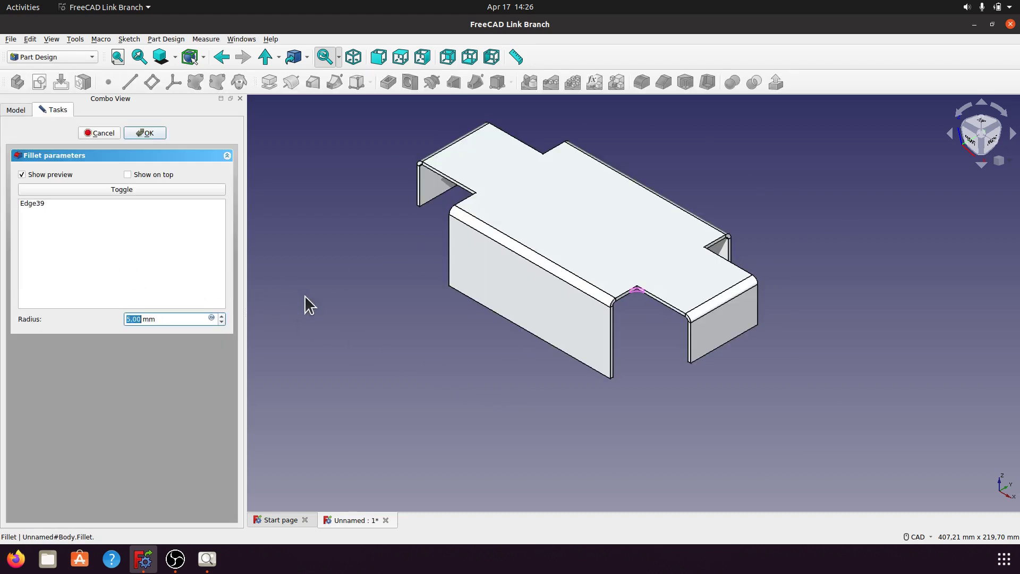
{"action": "scroll", "coordinate": [733, 250], "scroll_direction": "up", "scroll_amount": 5}
{"action": "middle_click_drag", "start_coordinate": [800, 308], "coordinate": [575, 371]}
{"action": "scroll", "coordinate": [609, 298], "scroll_direction": "up", "scroll_amount": 5}
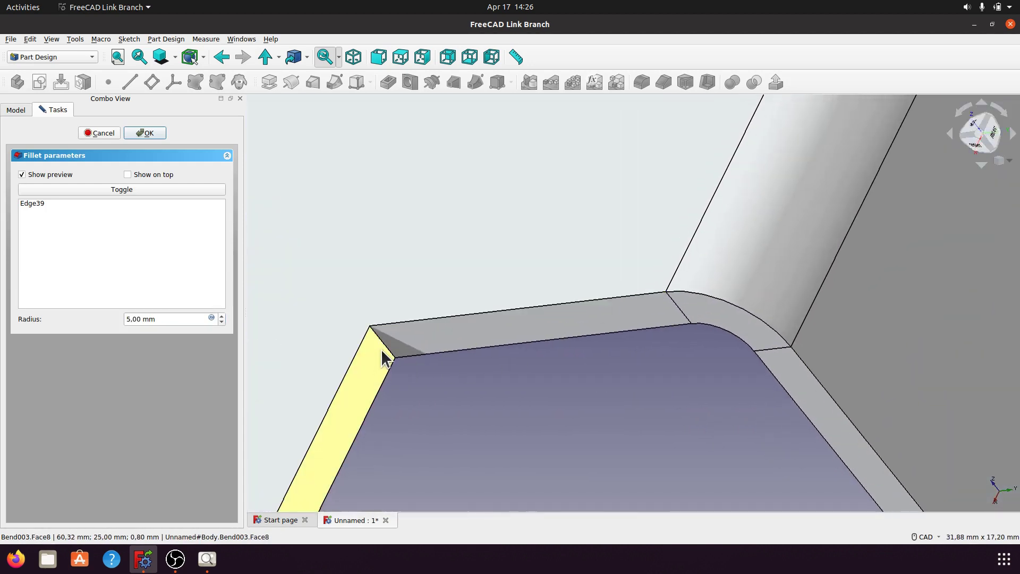
{"action": "left_click", "coordinate": [383, 339]}
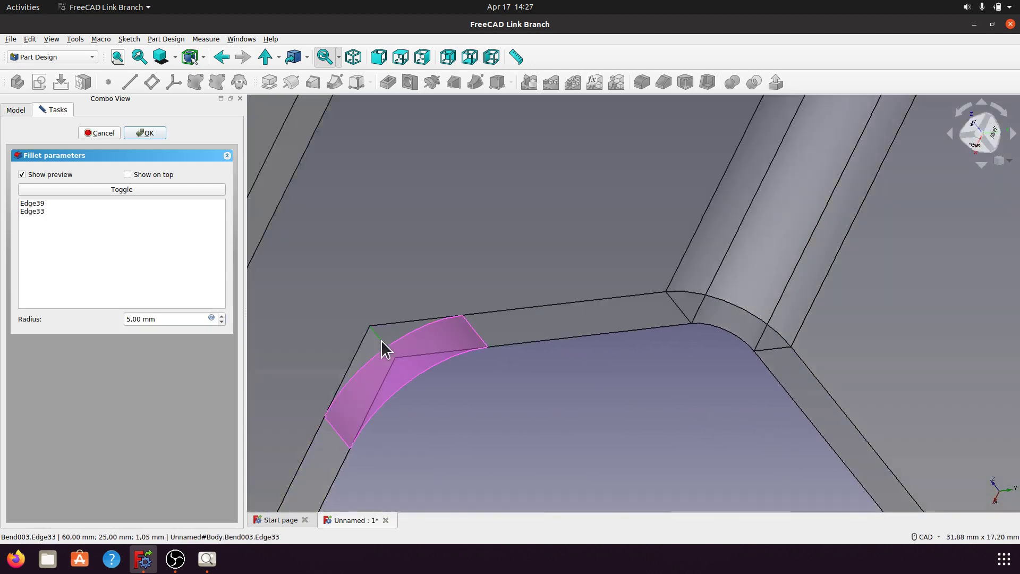
- Check the corner radii in the Practice 06.jpg drawing and add both lower corners of the right short flange to the fillet
{"action": "middle_click_drag", "start_coordinate": [467, 425], "coordinate": [741, 171]}
{"action": "scroll", "coordinate": [748, 171], "scroll_direction": "down", "scroll_amount": 6}
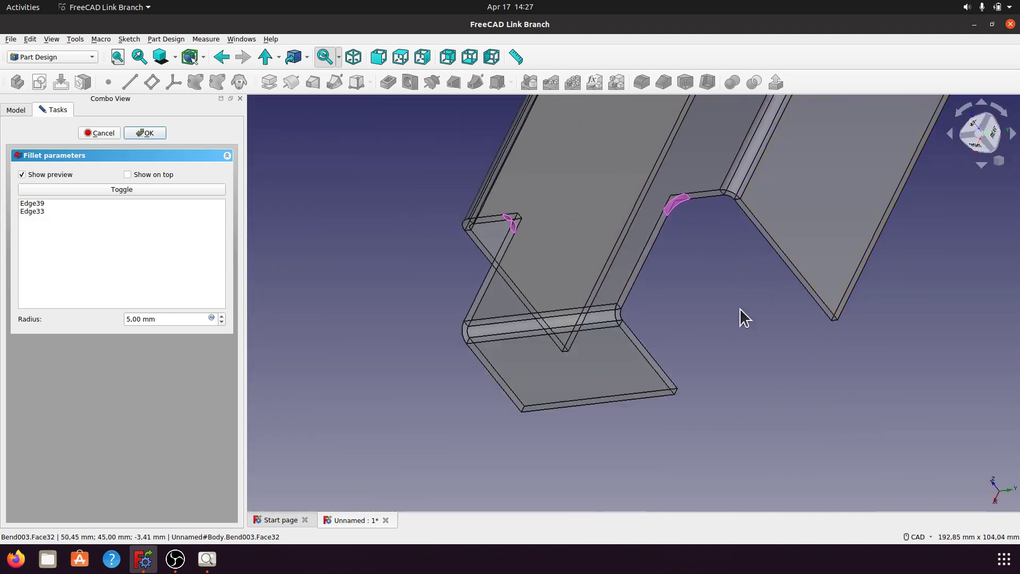
{"action": "left_click", "coordinate": [207, 559]}
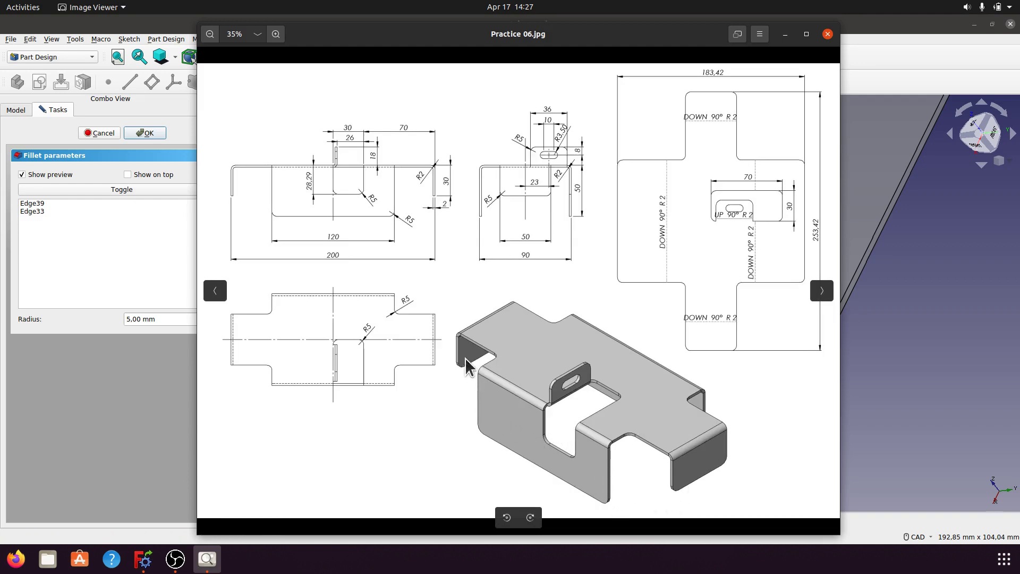
{"action": "left_click", "coordinate": [784, 35]}
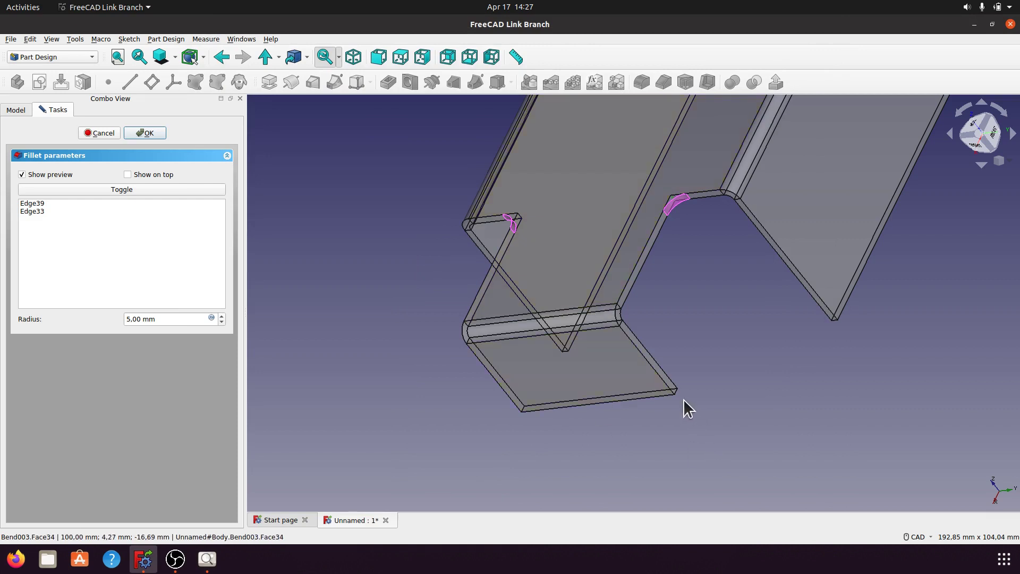
{"action": "left_click", "coordinate": [522, 407]}
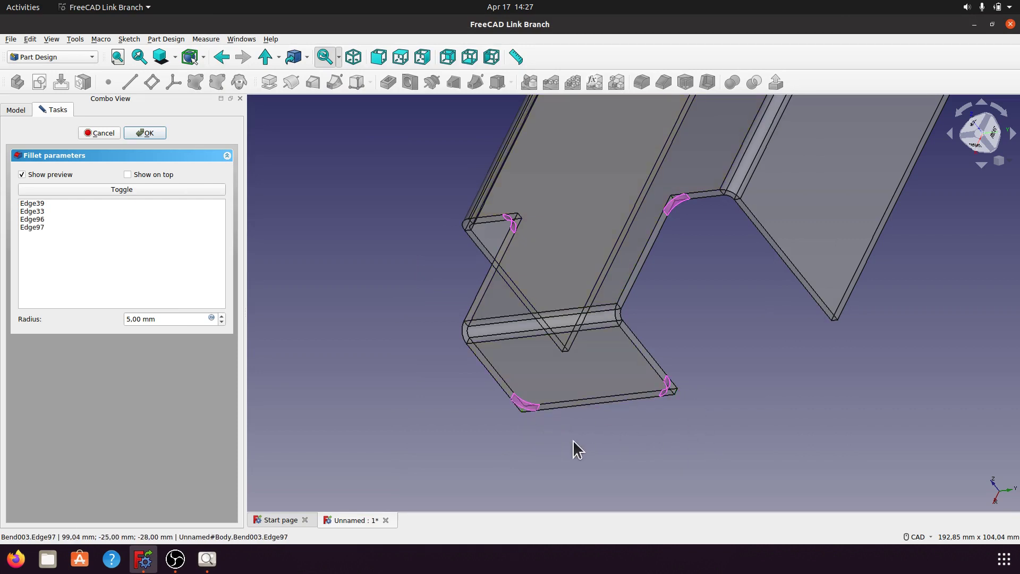
- Add the right-hand lower corner of the rear long flange to the fillet selection
{"action": "scroll", "coordinate": [408, 340], "scroll_direction": "down", "scroll_amount": 4}
{"action": "middle_click_drag", "start_coordinate": [407, 340], "coordinate": [647, 386]}
{"action": "middle_click_drag", "start_coordinate": [785, 383], "coordinate": [662, 369]}
{"action": "scroll", "coordinate": [659, 371], "scroll_direction": "up", "scroll_amount": 3}
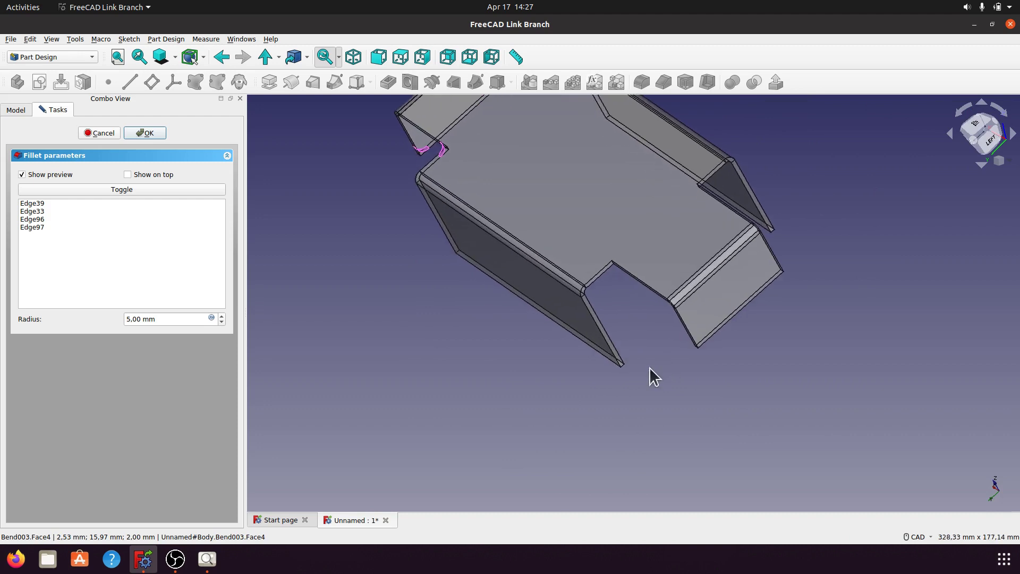
{"action": "middle_click_drag", "start_coordinate": [481, 372], "coordinate": [499, 393]}
{"action": "scroll", "coordinate": [607, 319], "scroll_direction": "up", "scroll_amount": 3}
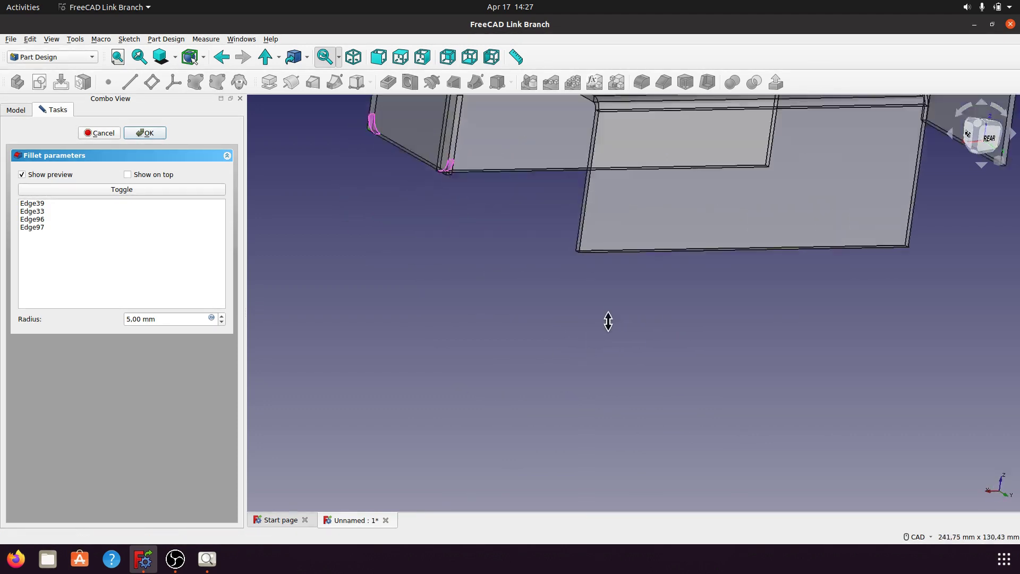
{"action": "middle_click_drag", "start_coordinate": [607, 318], "coordinate": [628, 423]}
{"action": "scroll", "coordinate": [598, 359], "scroll_direction": "up", "scroll_amount": 2}
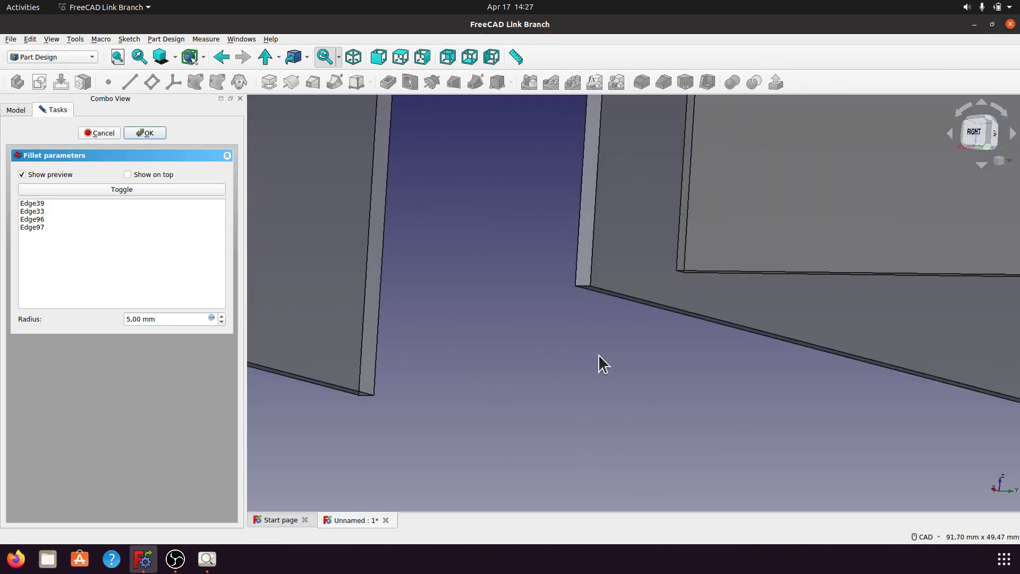
{"action": "left_click", "coordinate": [584, 285]}
{"action": "scroll", "coordinate": [501, 315], "scroll_direction": "down", "scroll_amount": 5}
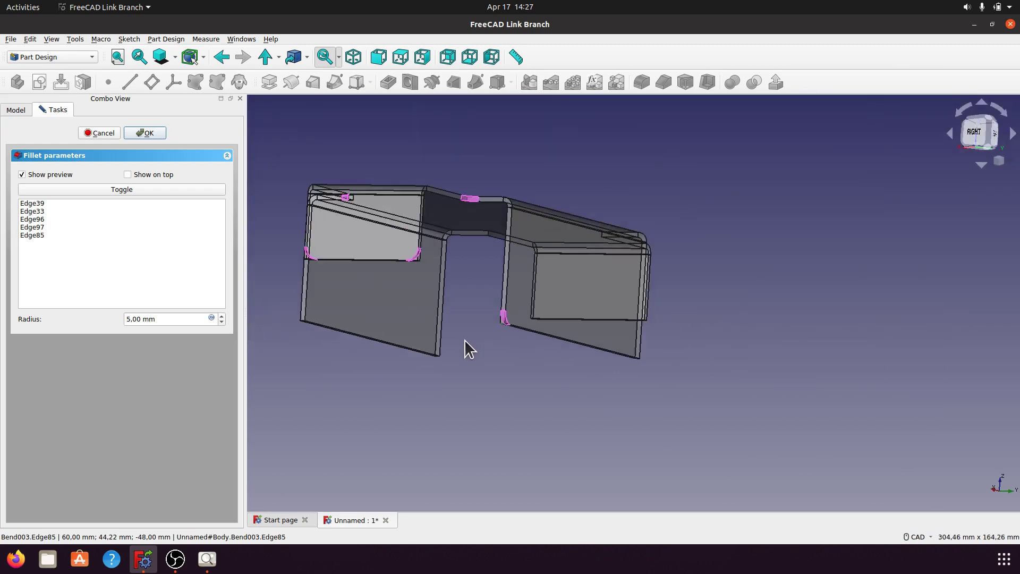
- Add the left-hand lower corner of the rear long flange to the fillet selection
{"action": "middle_click_drag", "start_coordinate": [750, 287], "coordinate": [638, 416]}
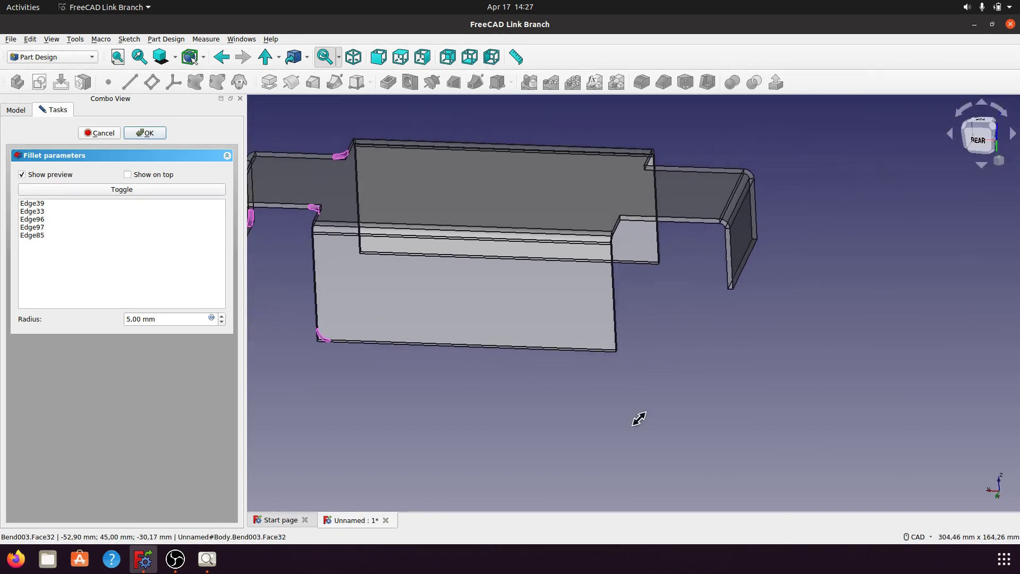
{"action": "scroll", "coordinate": [748, 387], "scroll_direction": "up", "scroll_amount": 3}
{"action": "middle_click_drag", "start_coordinate": [747, 387], "coordinate": [661, 407]}
{"action": "scroll", "coordinate": [593, 382], "scroll_direction": "up", "scroll_amount": 5}
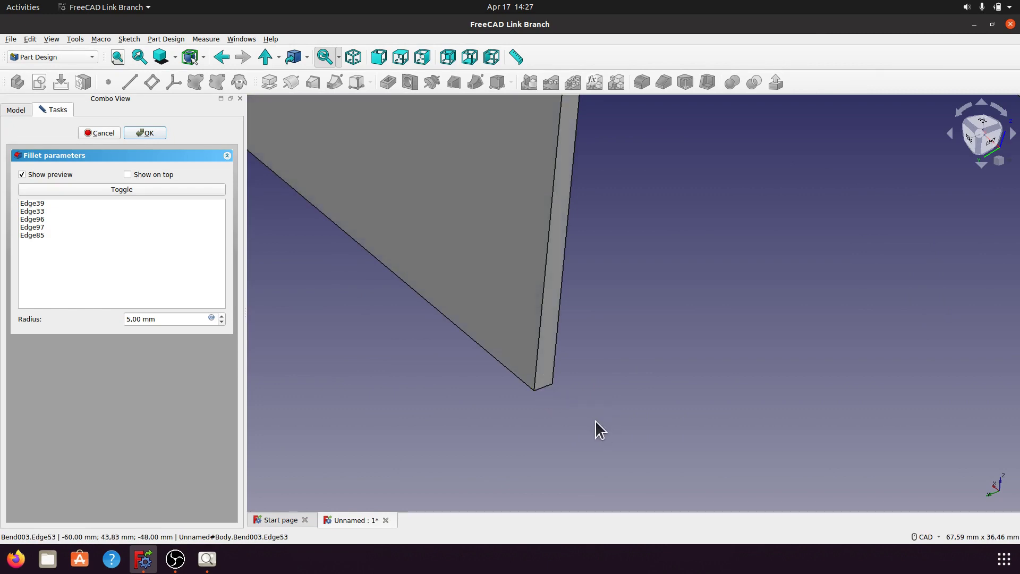
{"action": "scroll", "coordinate": [655, 375], "scroll_direction": "down", "scroll_amount": 7}
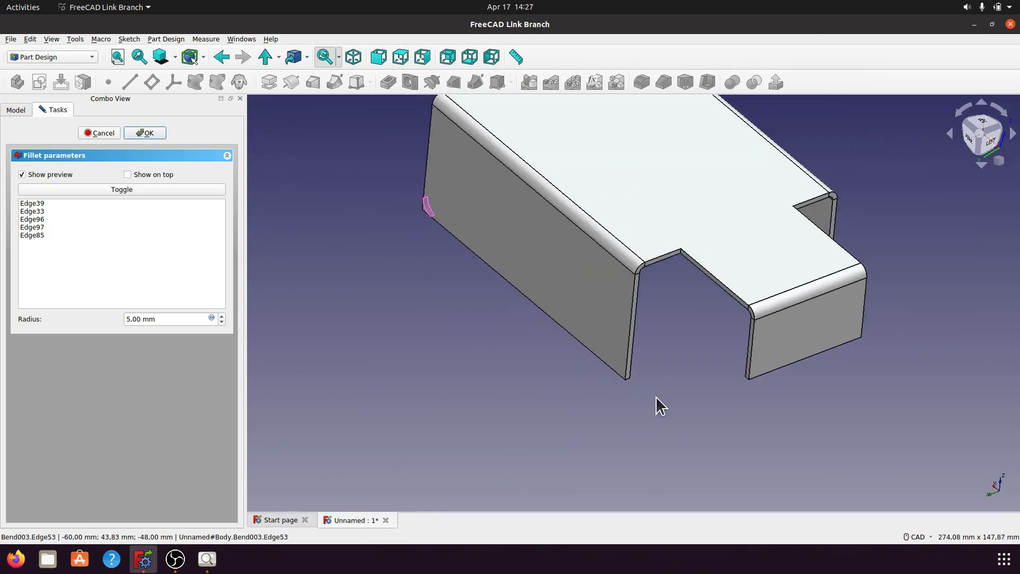
{"action": "scroll", "coordinate": [656, 403], "scroll_direction": "up", "scroll_amount": 8}
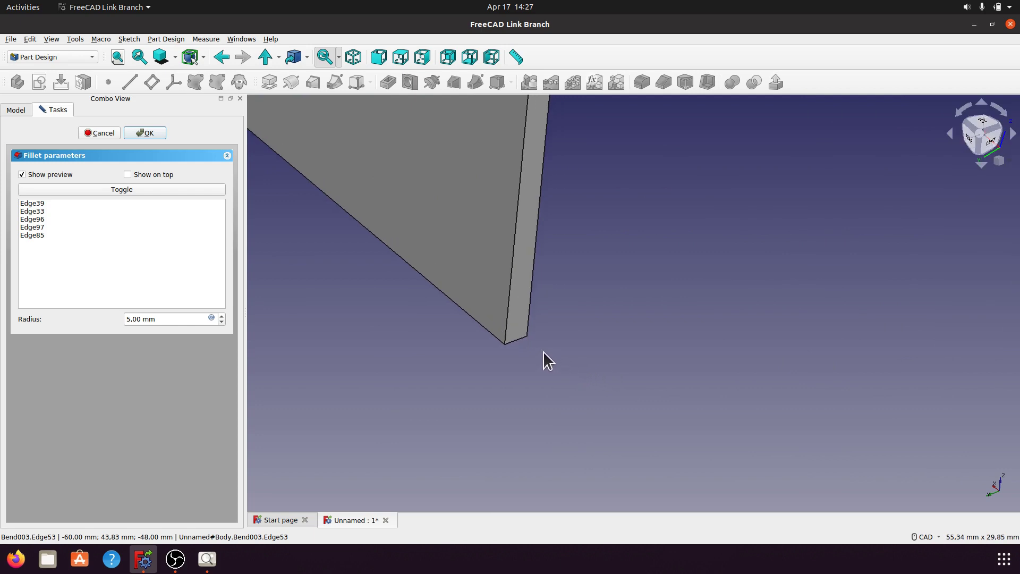
{"action": "left_click", "coordinate": [521, 338]}
{"action": "scroll", "coordinate": [633, 365], "scroll_direction": "down", "scroll_amount": 5}
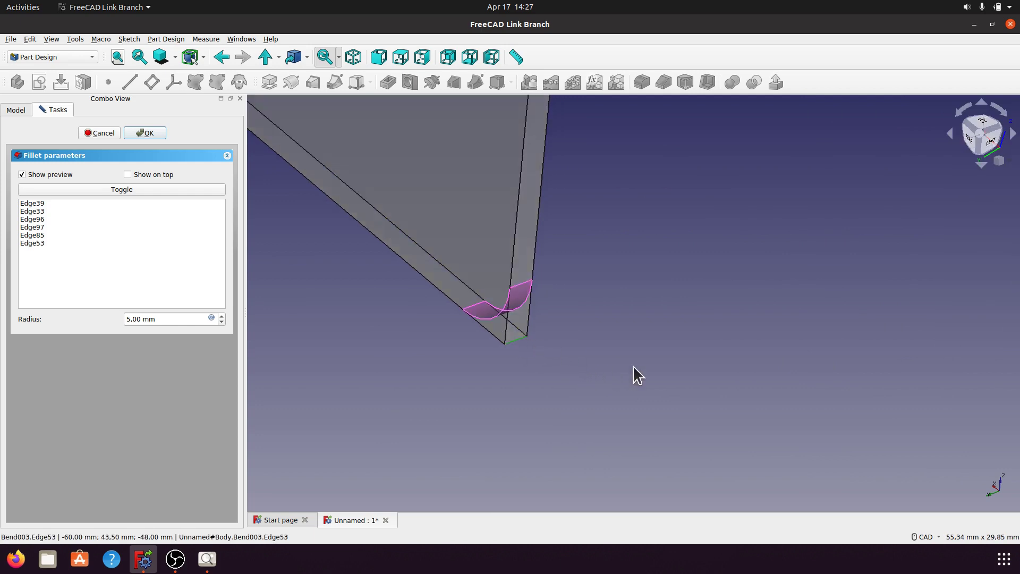
- Add the inner notch corner at the rear left of the base plate to the fillet selection
{"action": "scroll", "coordinate": [617, 395], "scroll_direction": "down", "scroll_amount": 1}
{"action": "scroll", "coordinate": [639, 224], "scroll_direction": "up", "scroll_amount": 6}
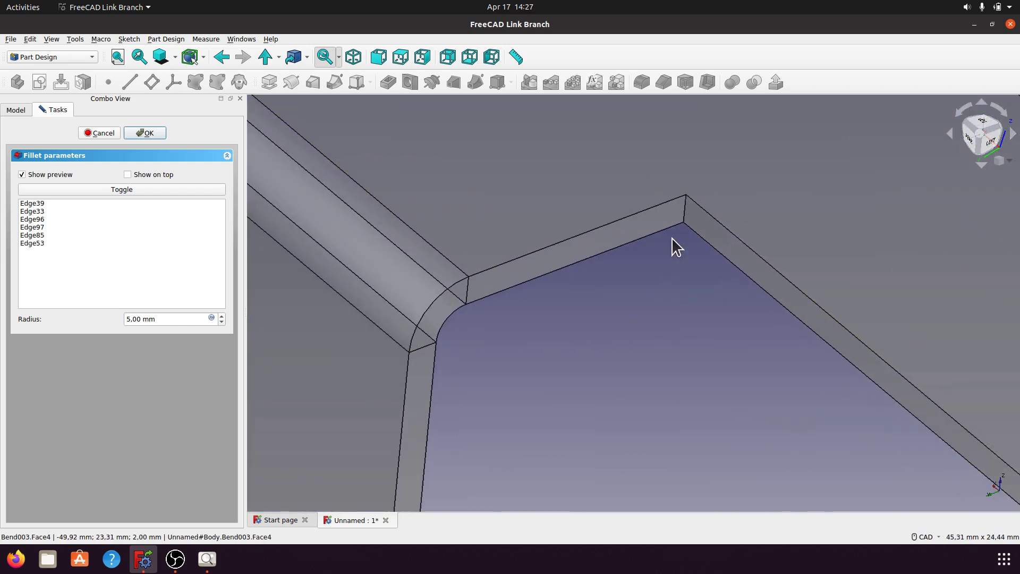
{"action": "left_click", "coordinate": [684, 213]}
{"action": "scroll", "coordinate": [558, 287], "scroll_direction": "down", "scroll_amount": 5}
- Add both lower corners of the left short flange to the fillet selection
{"action": "scroll", "coordinate": [691, 440], "scroll_direction": "up", "scroll_amount": 5}
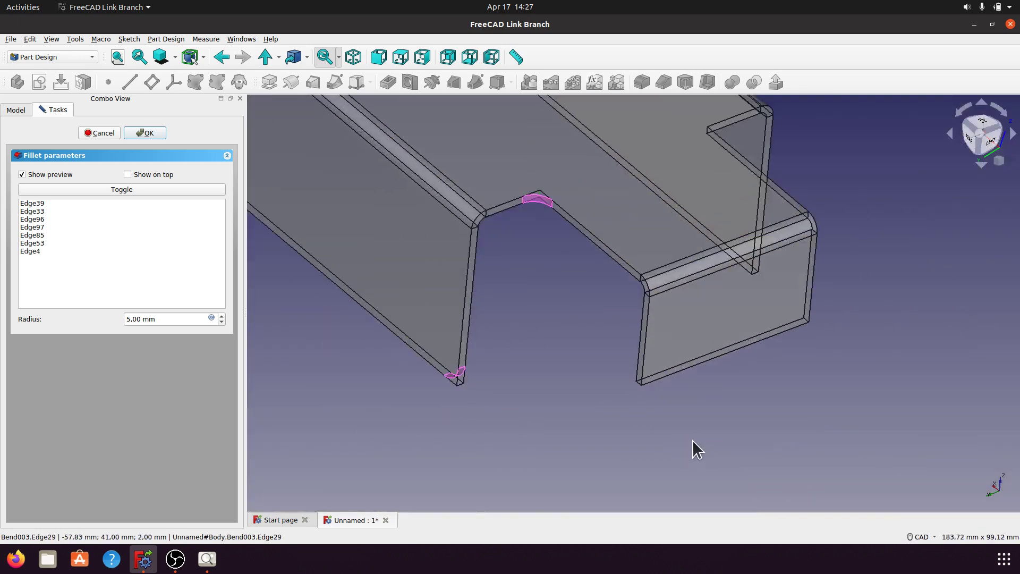
{"action": "left_click", "coordinate": [613, 342]}
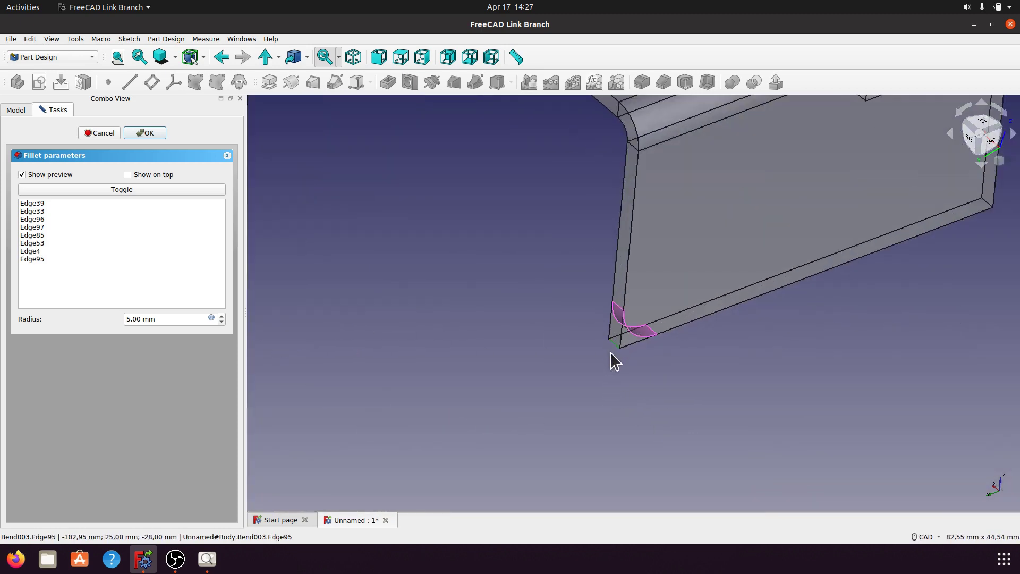
{"action": "scroll", "coordinate": [574, 371], "scroll_direction": "down", "scroll_amount": 4}
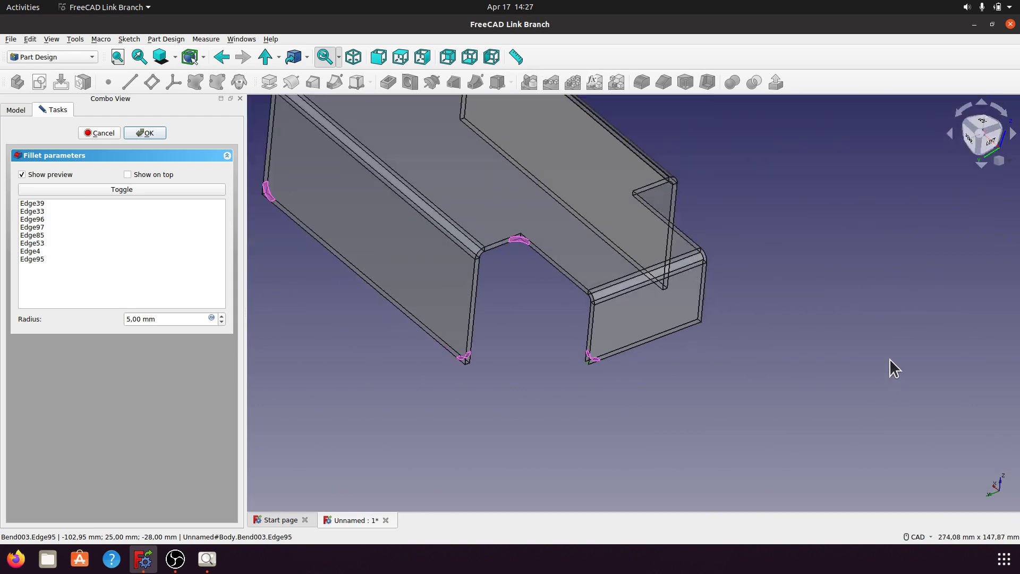
{"action": "middle_click_drag", "start_coordinate": [767, 362], "coordinate": [588, 364]}
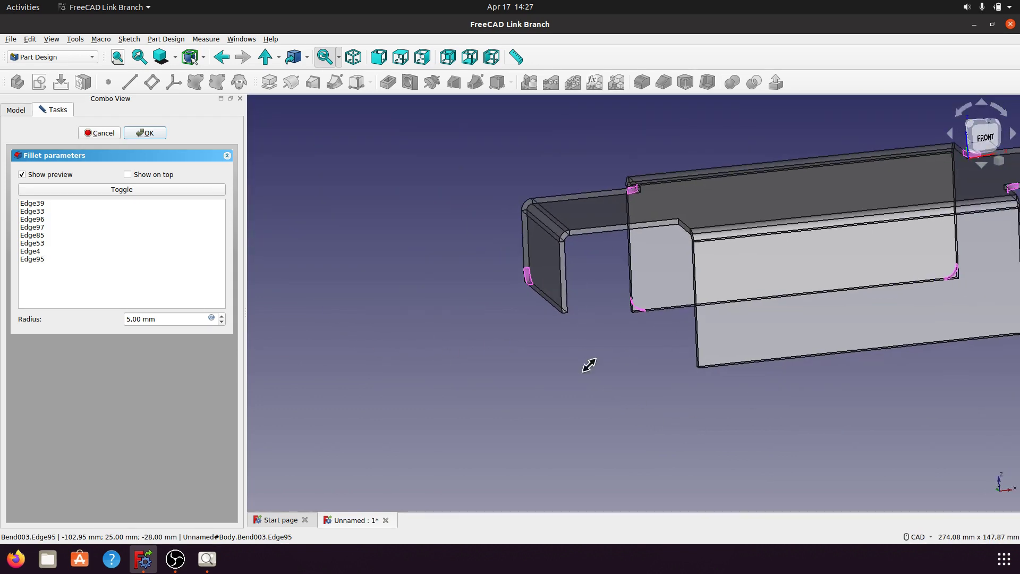
{"action": "scroll", "coordinate": [439, 335], "scroll_direction": "up", "scroll_amount": 3}
{"action": "left_click", "coordinate": [451, 329]}
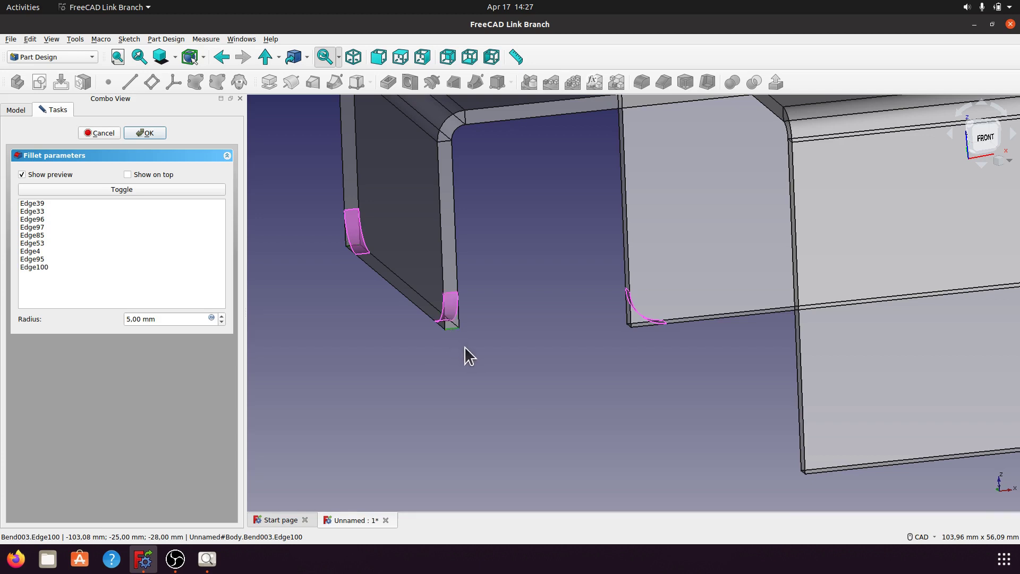
- Add the inner notch corner at the front left of the base plate to the fillet selection
{"action": "scroll", "coordinate": [514, 392], "scroll_direction": "down", "scroll_amount": 2}
{"action": "middle_click_drag", "start_coordinate": [521, 291], "coordinate": [578, 357]}
{"action": "scroll", "coordinate": [587, 292], "scroll_direction": "up", "scroll_amount": 4}
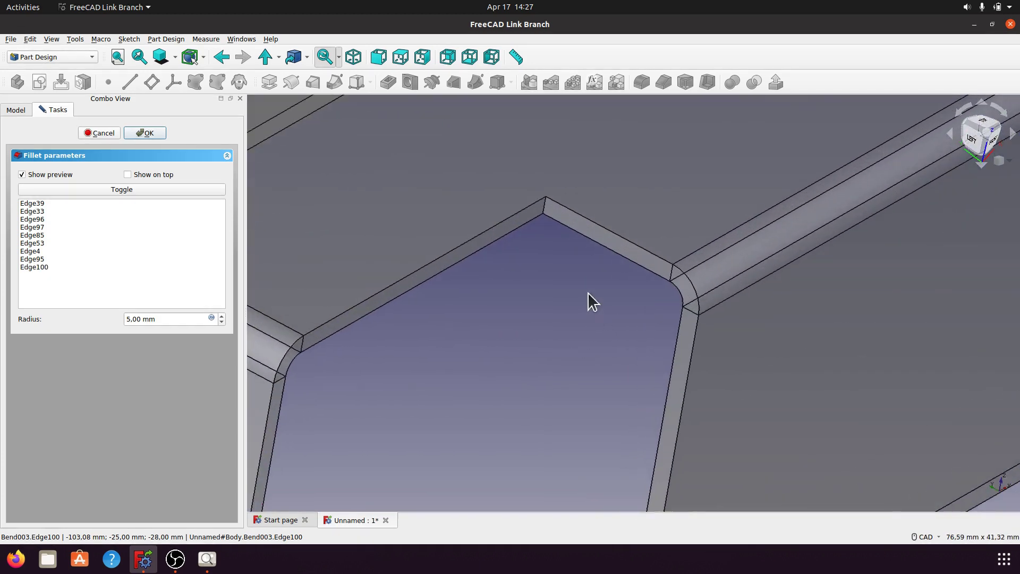
{"action": "left_click", "coordinate": [544, 206]}
- Add the left-hand lower corner of the front long flange to the fillet selection
{"action": "scroll", "coordinate": [541, 219], "scroll_direction": "down", "scroll_amount": 3}
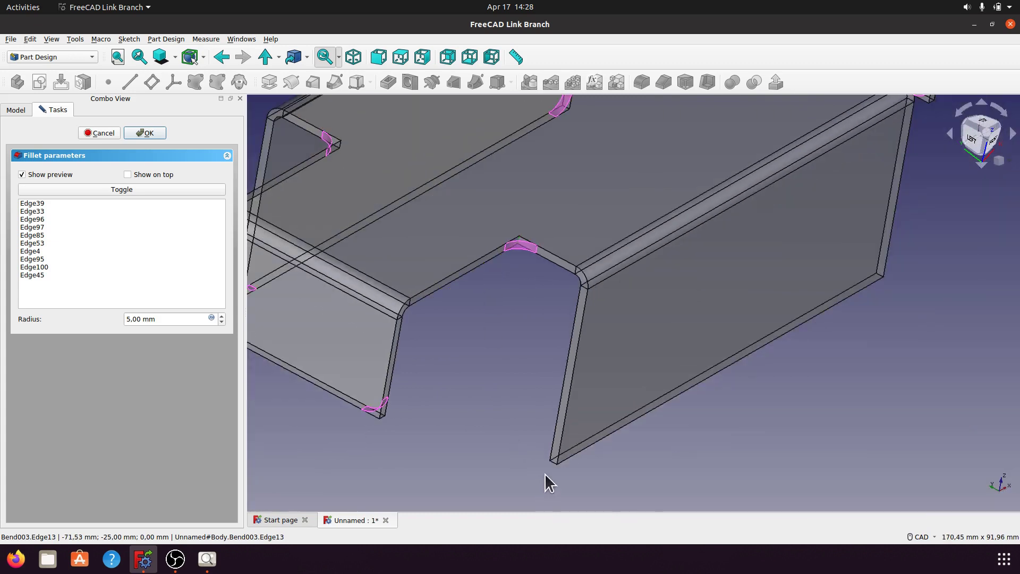
{"action": "left_click", "coordinate": [550, 465]}
{"action": "scroll", "coordinate": [476, 343], "scroll_direction": "down", "scroll_amount": 5}
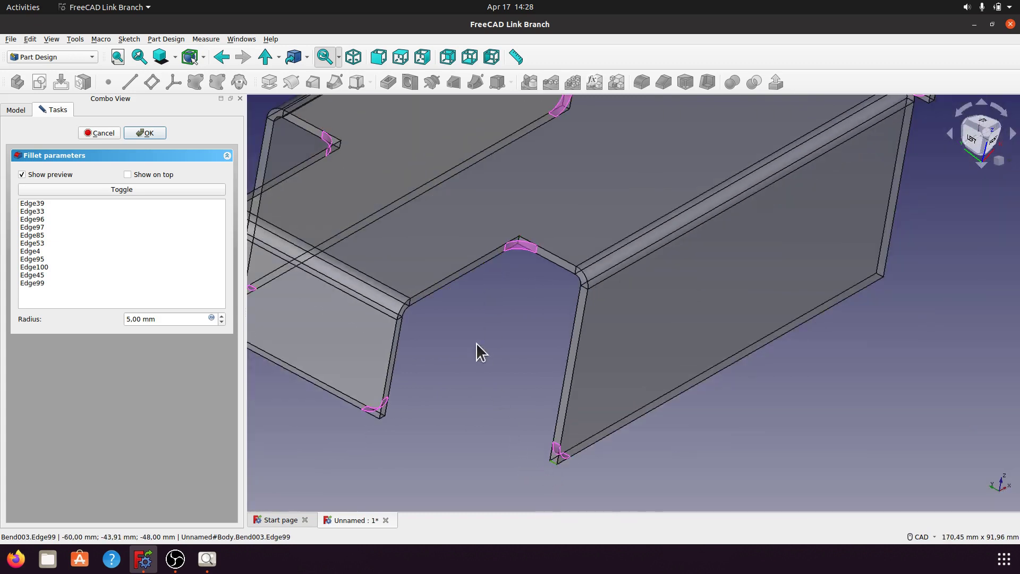
- Add the right-hand lower corner of the front long flange to the fillet selection
{"action": "middle_click_drag", "start_coordinate": [596, 371], "coordinate": [606, 400]}
{"action": "scroll", "coordinate": [505, 319], "scroll_direction": "up", "scroll_amount": 3}
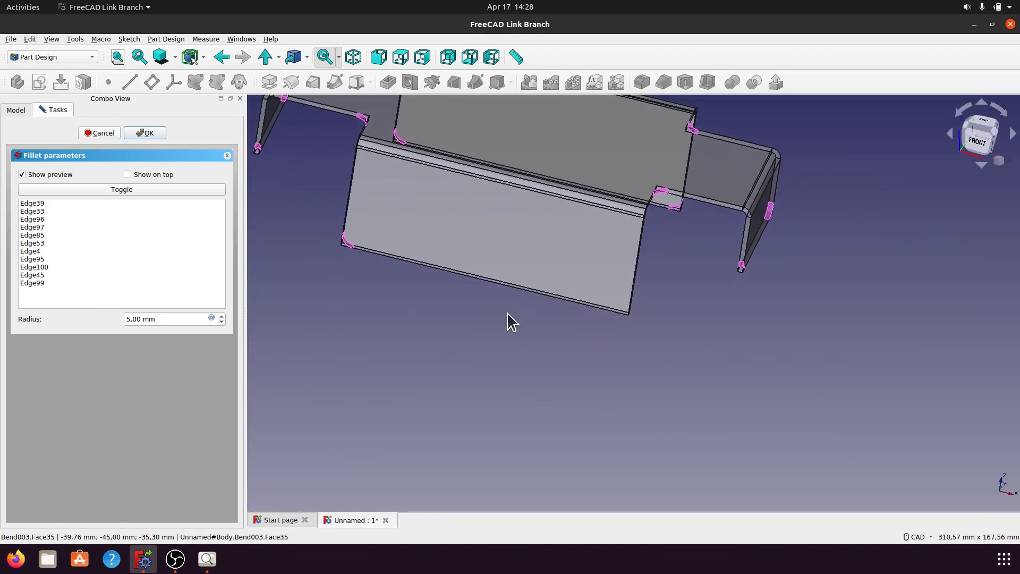
{"action": "middle_click_drag", "start_coordinate": [505, 319], "coordinate": [667, 382]}
{"action": "scroll", "coordinate": [670, 347], "scroll_direction": "up", "scroll_amount": 3}
{"action": "scroll", "coordinate": [637, 356], "scroll_direction": "up", "scroll_amount": 2}
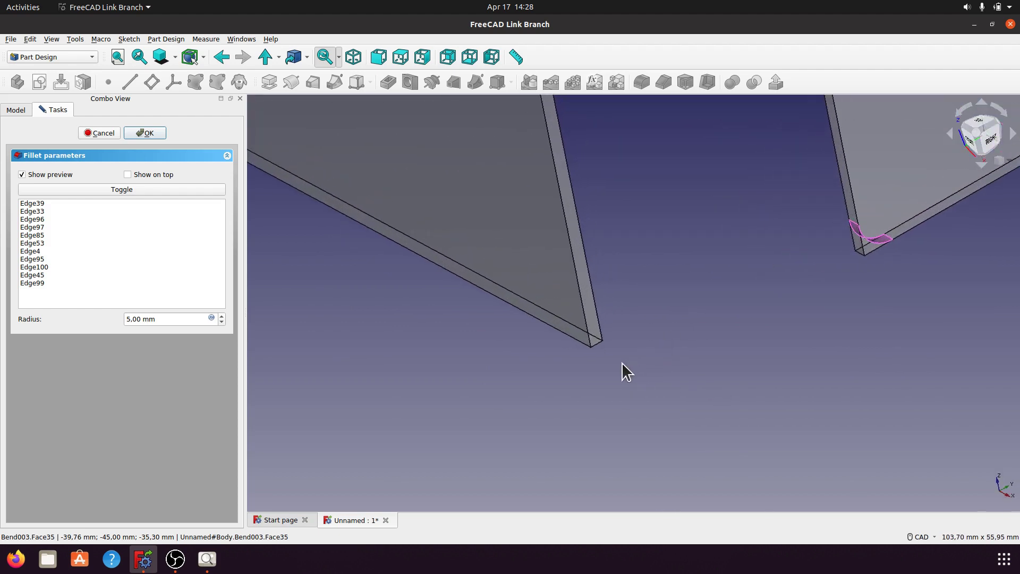
{"action": "left_click", "coordinate": [599, 347]}
{"action": "scroll", "coordinate": [612, 368], "scroll_direction": "down", "scroll_amount": 5}
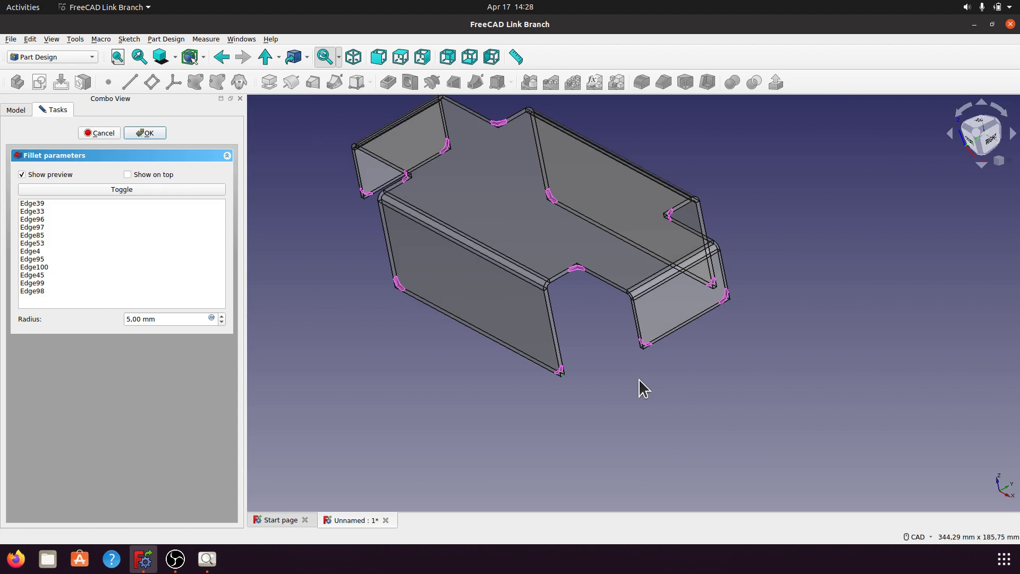
- Apply the 5 mm fillet to all selected notch and flange corners
{"action": "middle_click_drag", "start_coordinate": [633, 369], "coordinate": [762, 347]}
{"action": "left_click", "coordinate": [163, 134]}
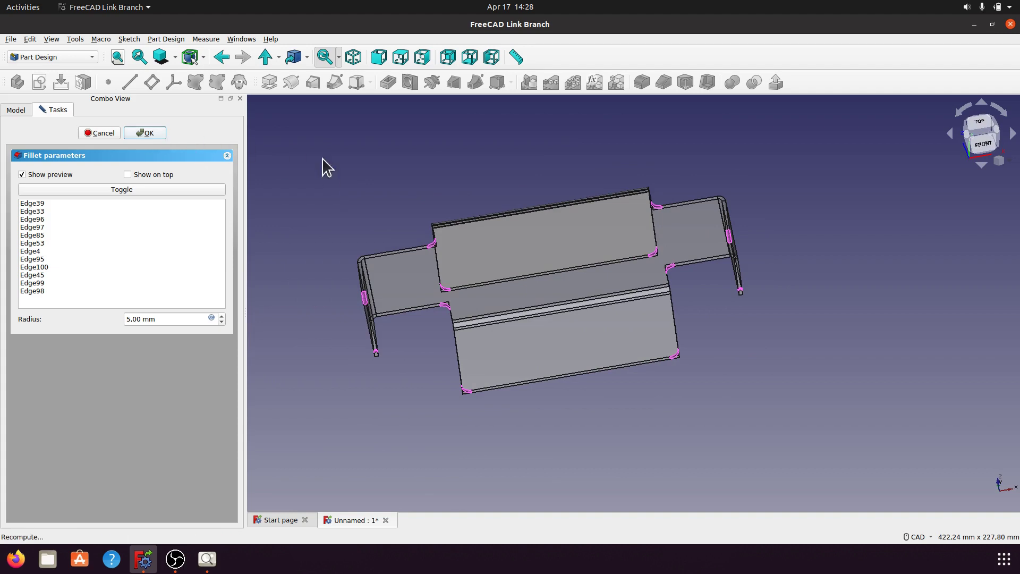
{"action": "middle_click_drag", "start_coordinate": [749, 320], "coordinate": [611, 385]}
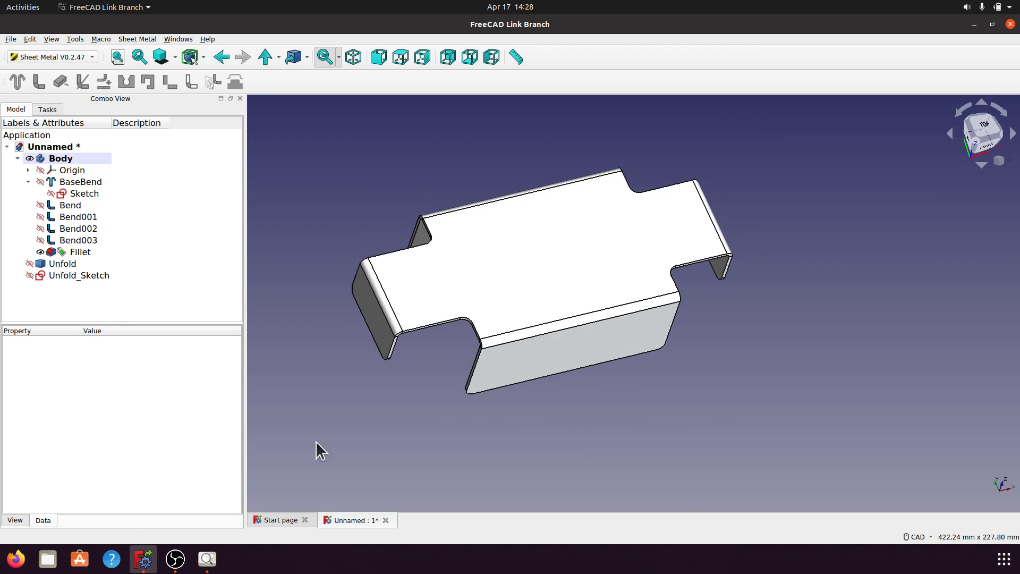
- Check the Practice 06 drawing for the cutout, and start a Part Design sketch on the outer face of the front long flange
{"action": "left_click", "coordinate": [210, 558]}
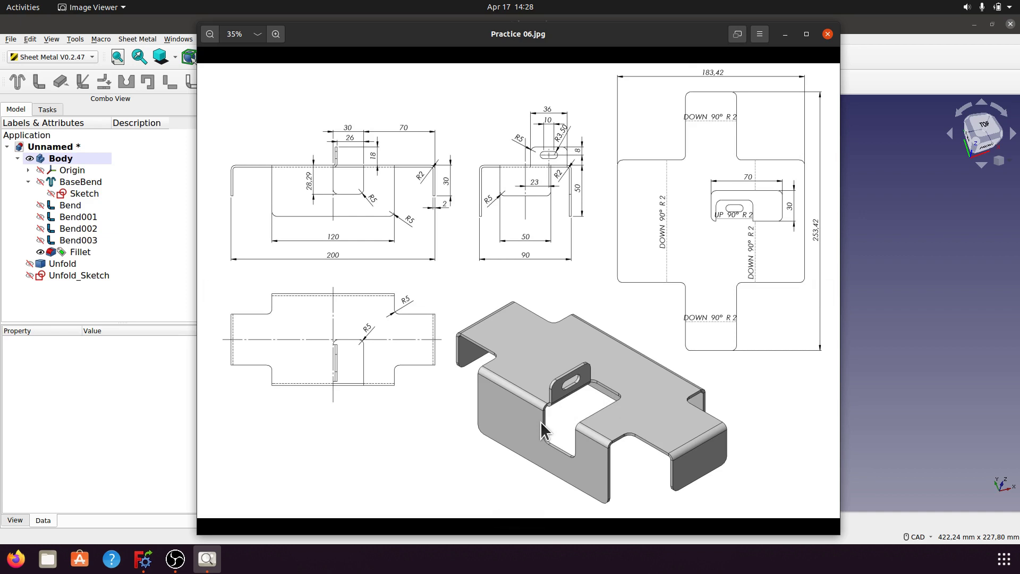
{"action": "left_click", "coordinate": [787, 36]}
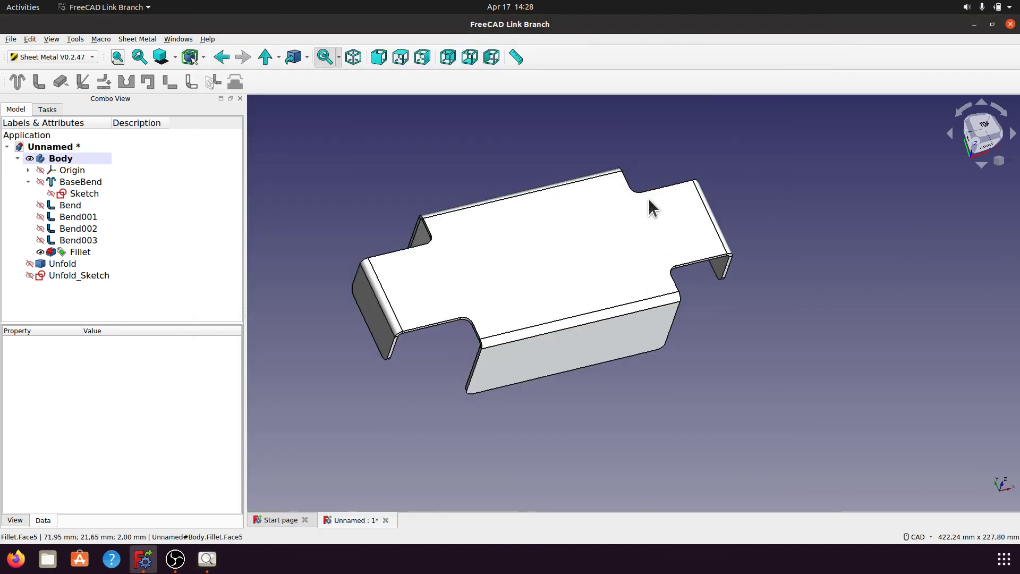
{"action": "left_click", "coordinate": [353, 57]}
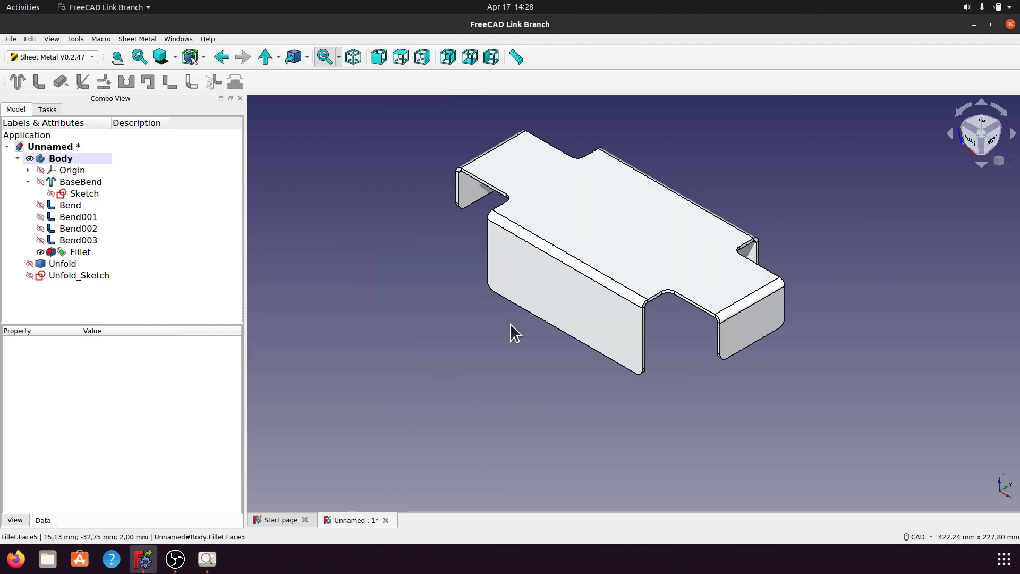
{"action": "left_click", "coordinate": [207, 559]}
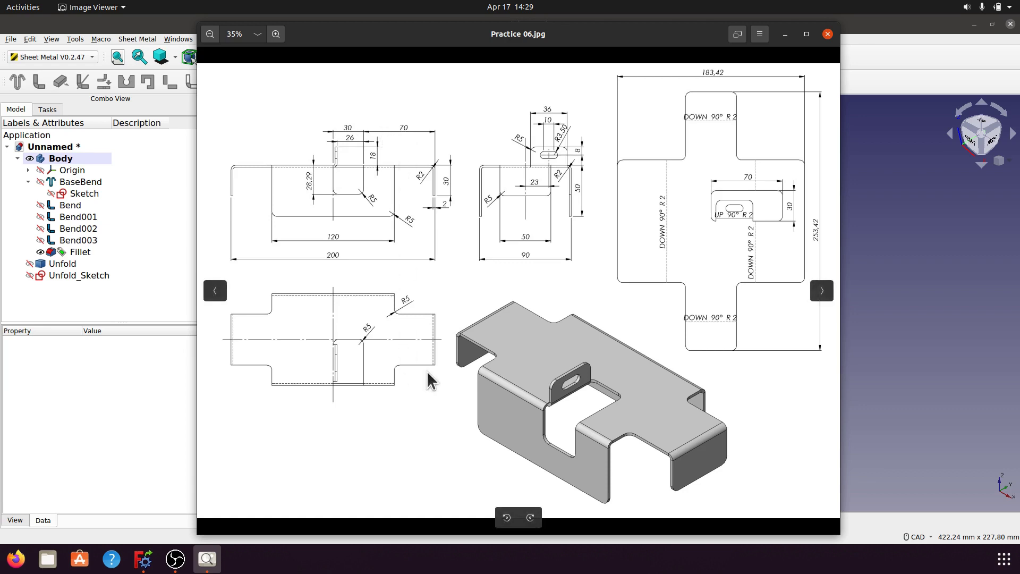
{"action": "left_click", "coordinate": [785, 34]}
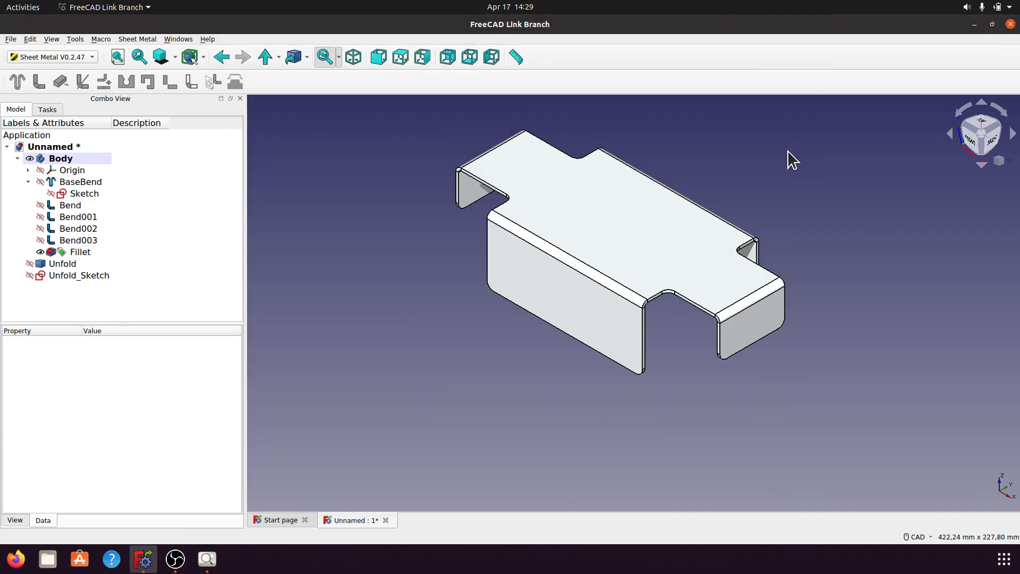
{"action": "left_click", "coordinate": [579, 301]}
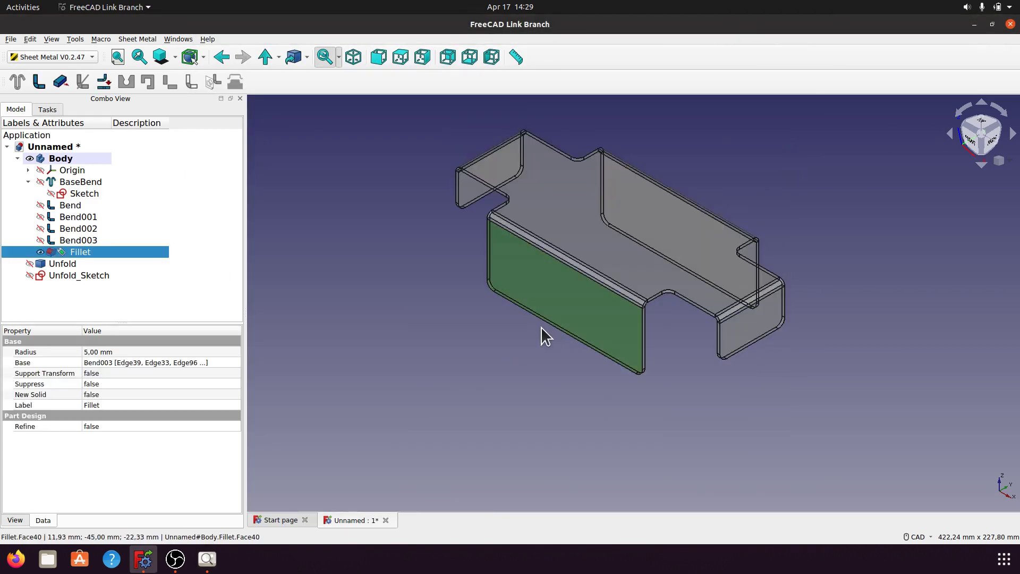
{"action": "left_click", "coordinate": [92, 56]}
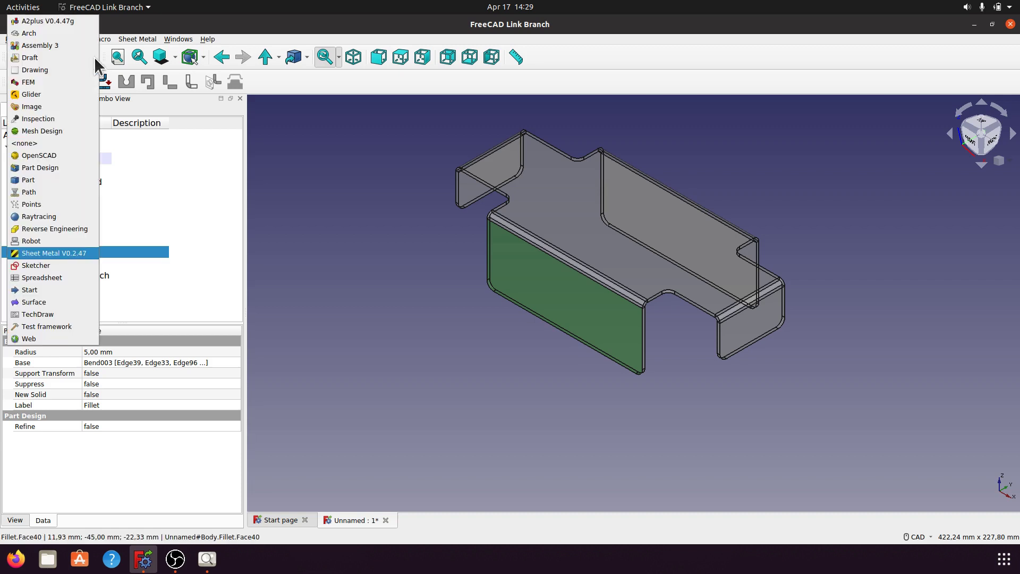
{"action": "left_click", "coordinate": [47, 168]}
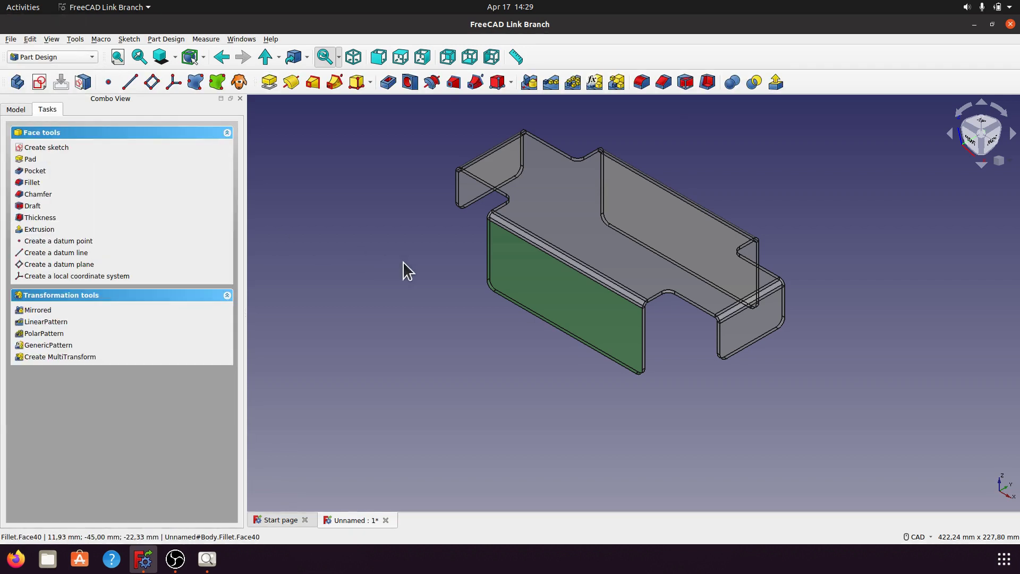
{"action": "left_click", "coordinate": [39, 83]}
- Sketch a rectangle about 20 mm wide and 40 mm high across the flange's upper edge, on the right of the vertical axis
{"action": "left_click", "coordinate": [728, 57]}
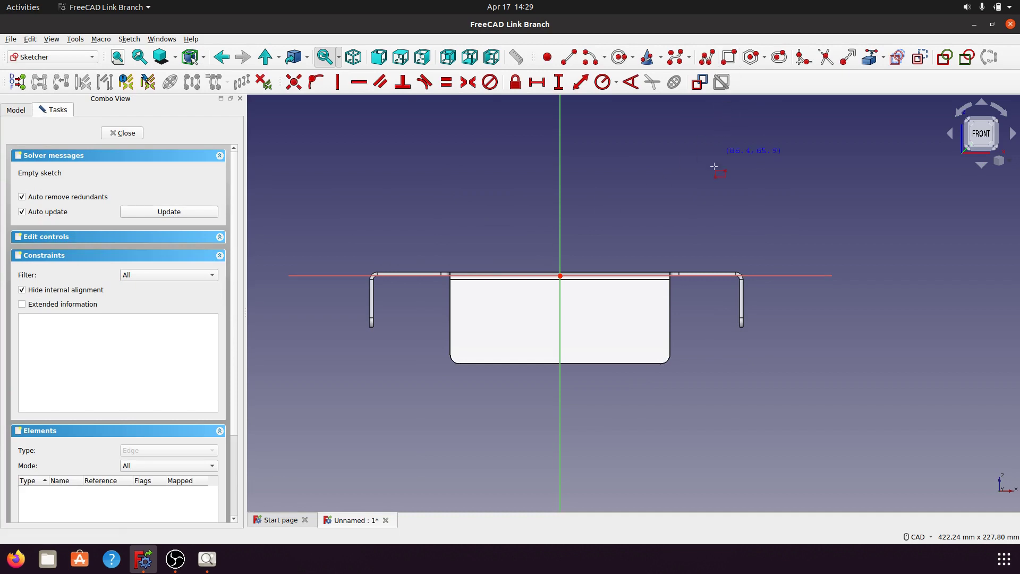
{"action": "left_click", "coordinate": [603, 255]}
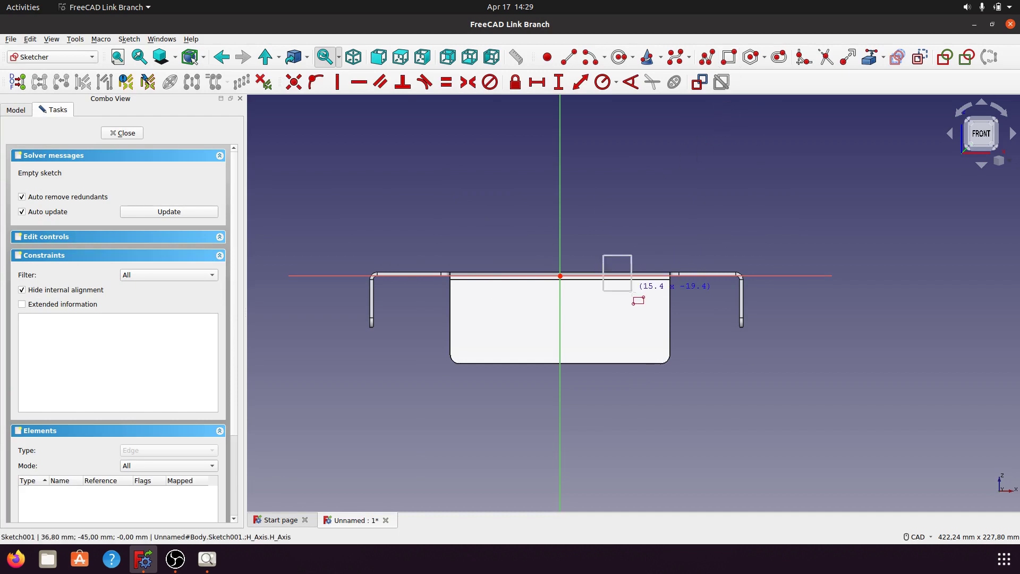
{"action": "left_click", "coordinate": [640, 328]}
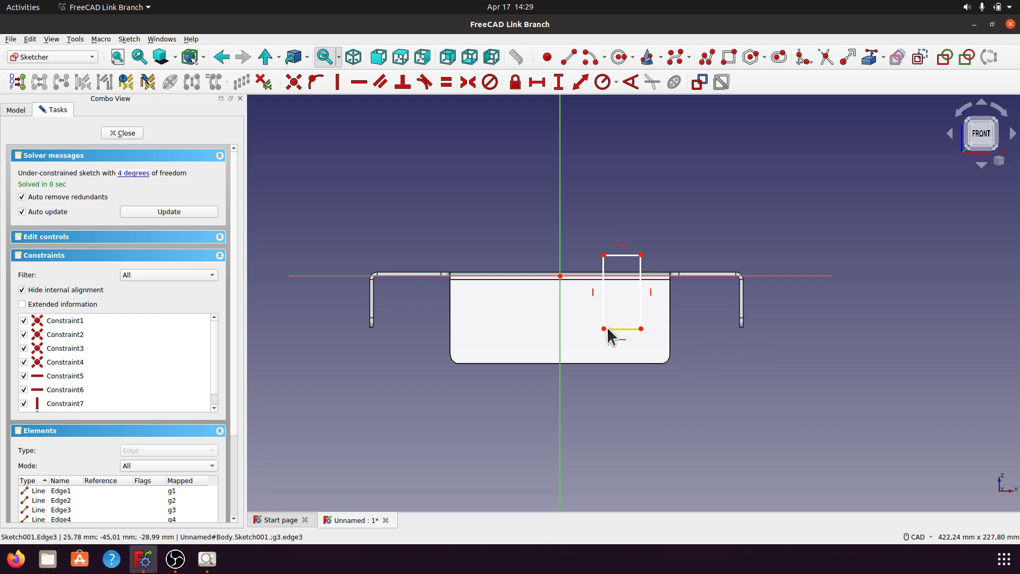
{"action": "scroll", "coordinate": [605, 332], "scroll_direction": "up", "scroll_amount": 2}
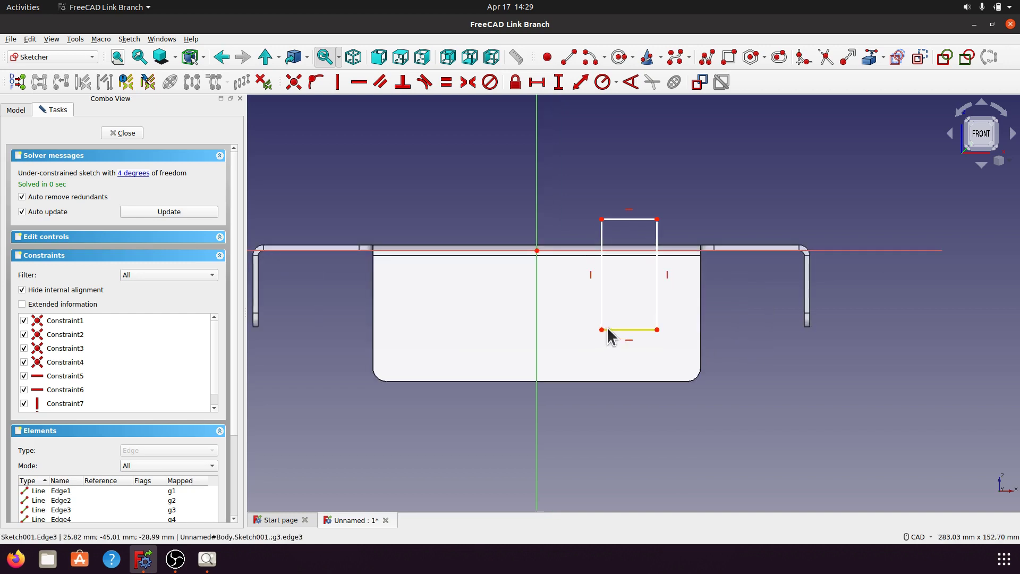
{"action": "left_click", "coordinate": [207, 558]}
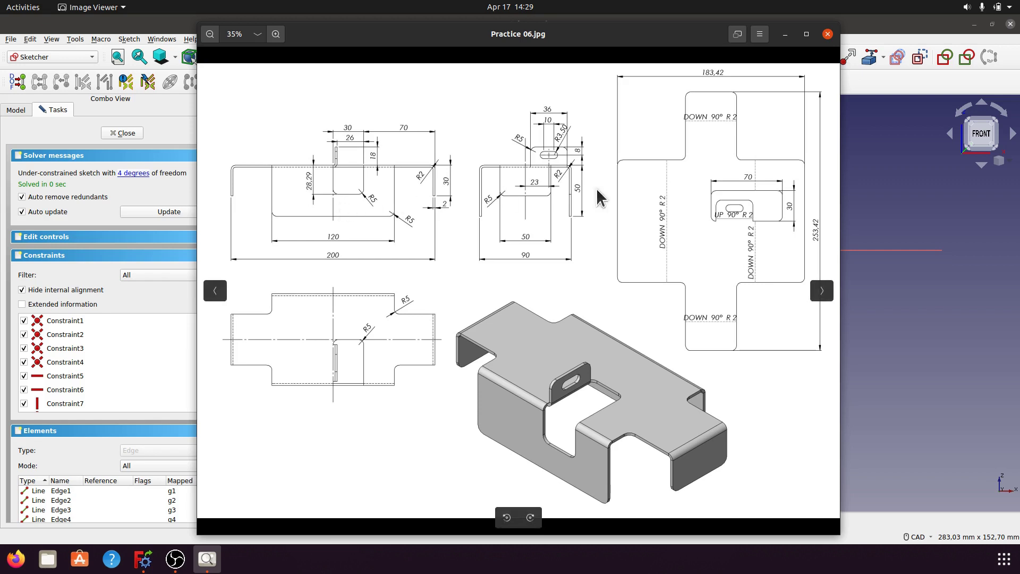
{"action": "left_click", "coordinate": [785, 34]}
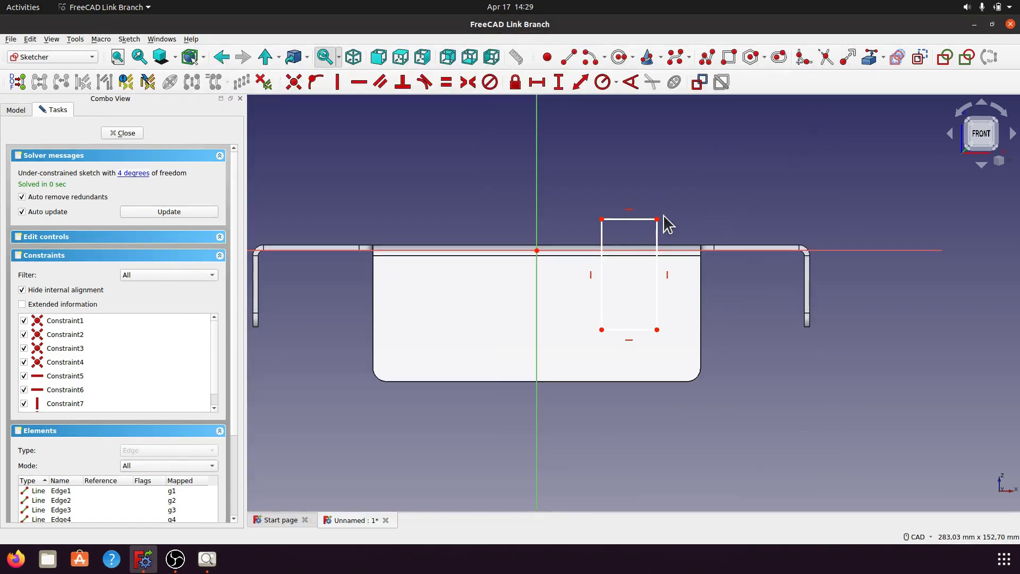
{"action": "left_click", "coordinate": [635, 219]}
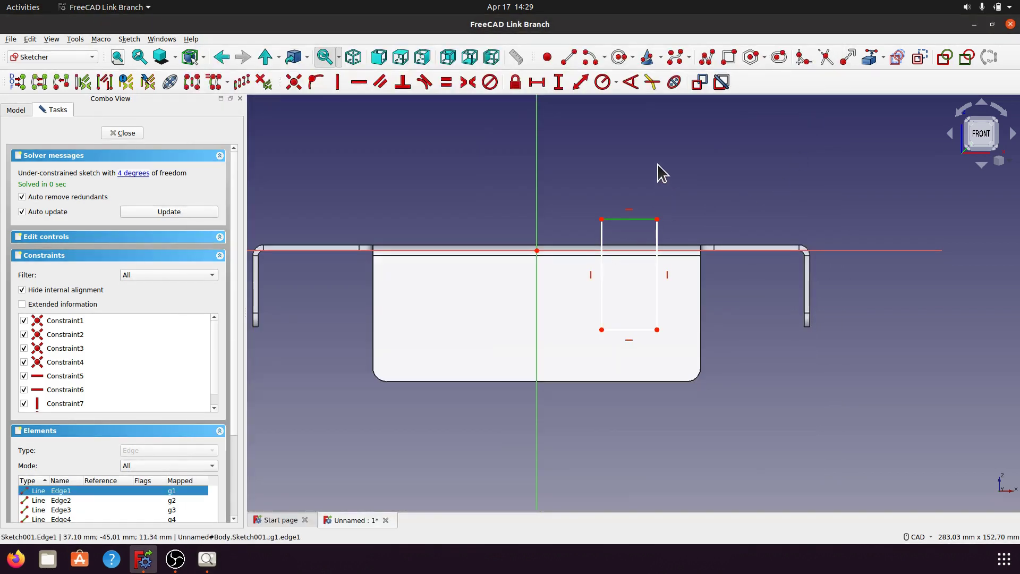
{"action": "left_click", "coordinate": [558, 83]}
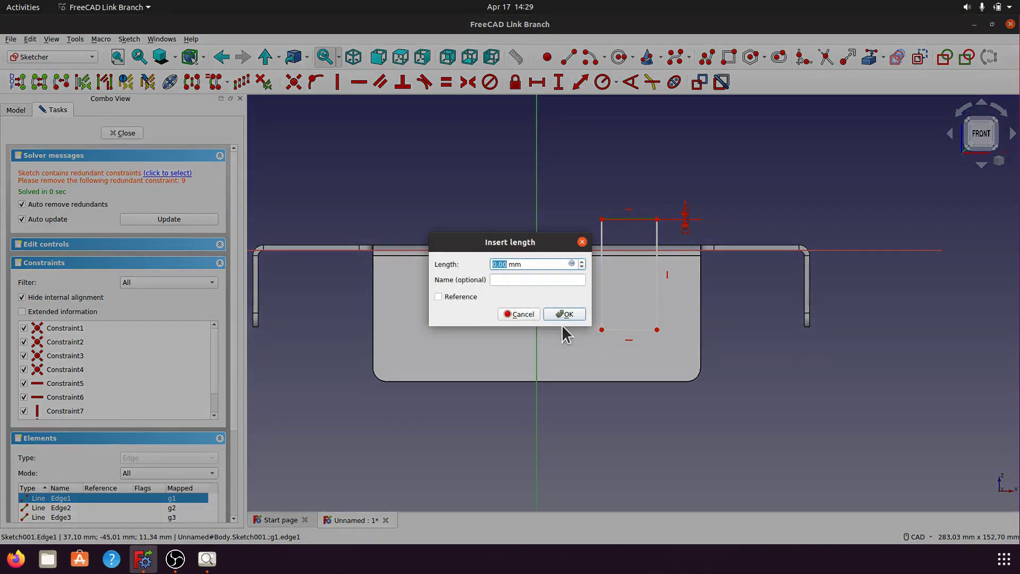
{"action": "left_click", "coordinate": [531, 318]}
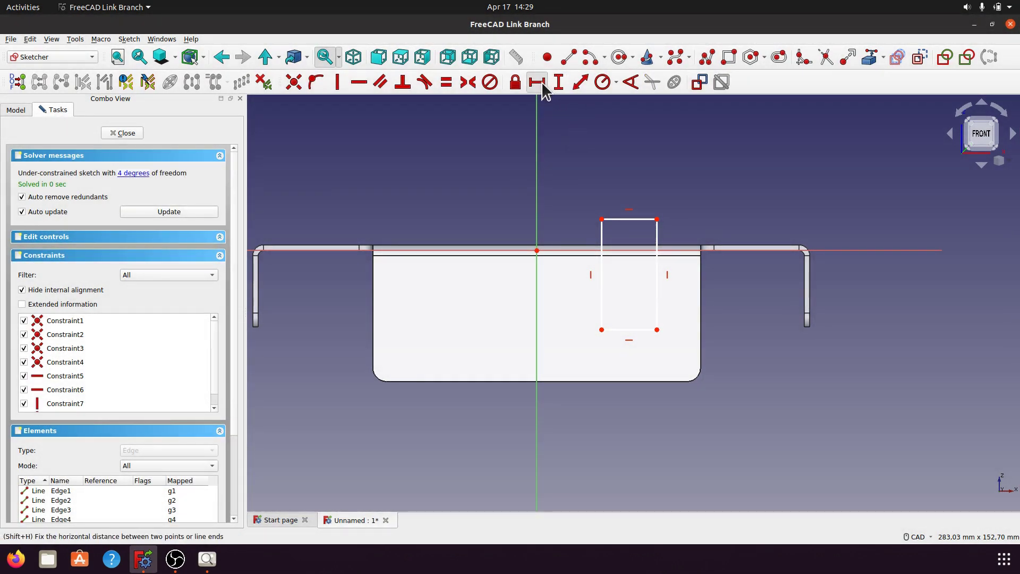
- Set the rectangle's width to 30 mm with a horizontal distance constraint on its top side
{"action": "left_click", "coordinate": [539, 82]}
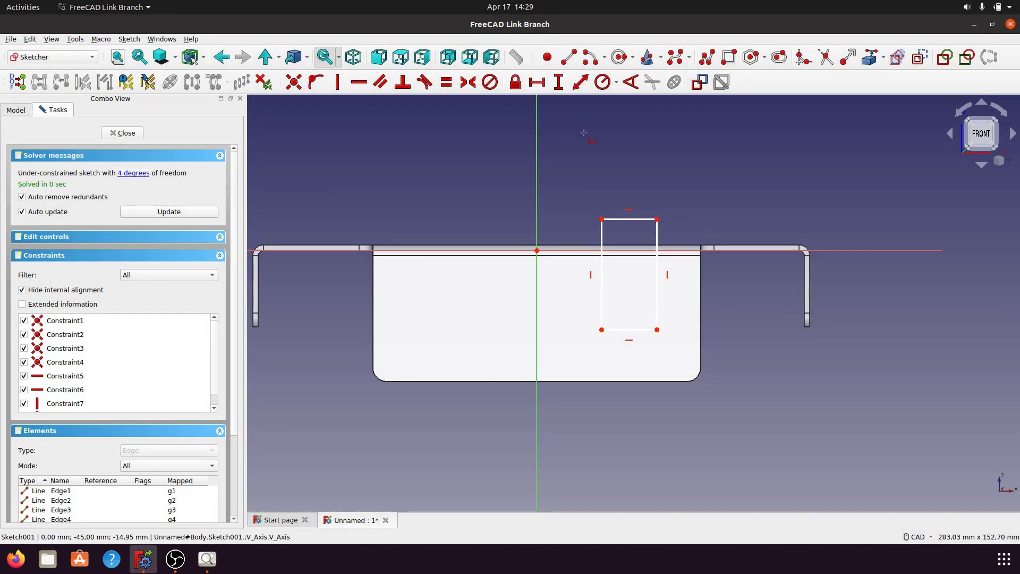
{"action": "left_click", "coordinate": [619, 219]}
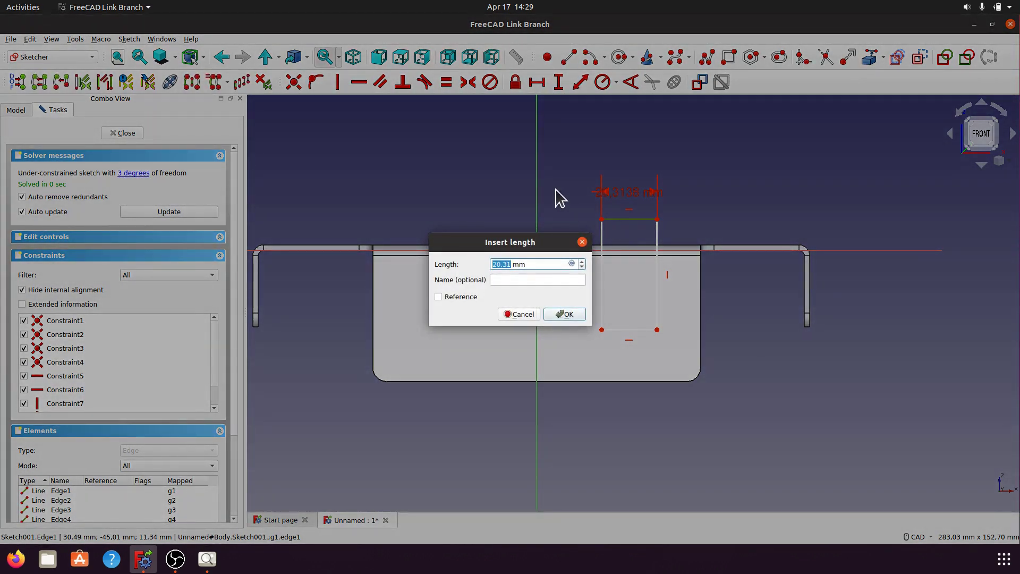
{"action": "type", "text": "30"}
{"action": "left_click", "coordinate": [578, 309]}
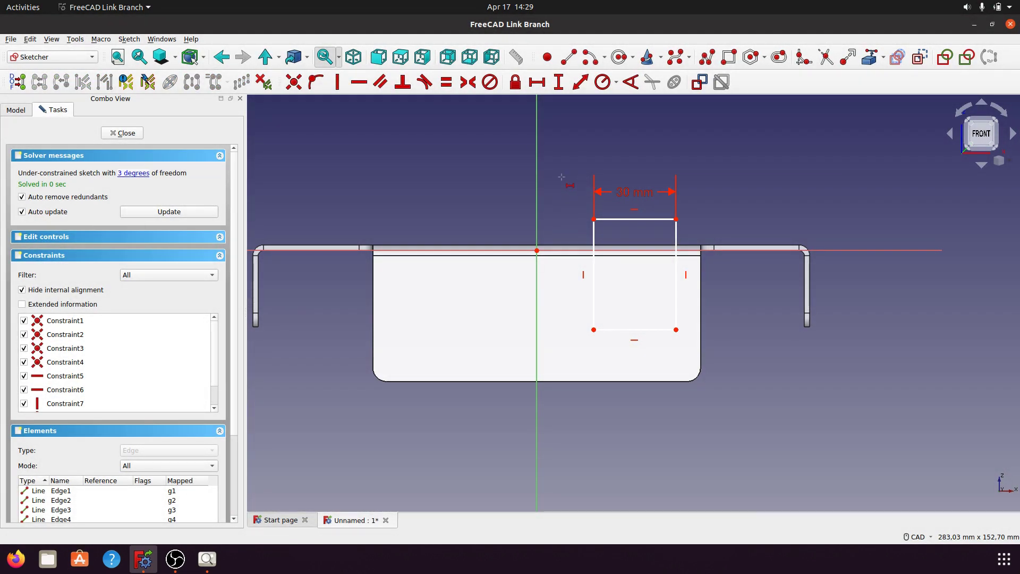
{"action": "key", "text": "Escape"}
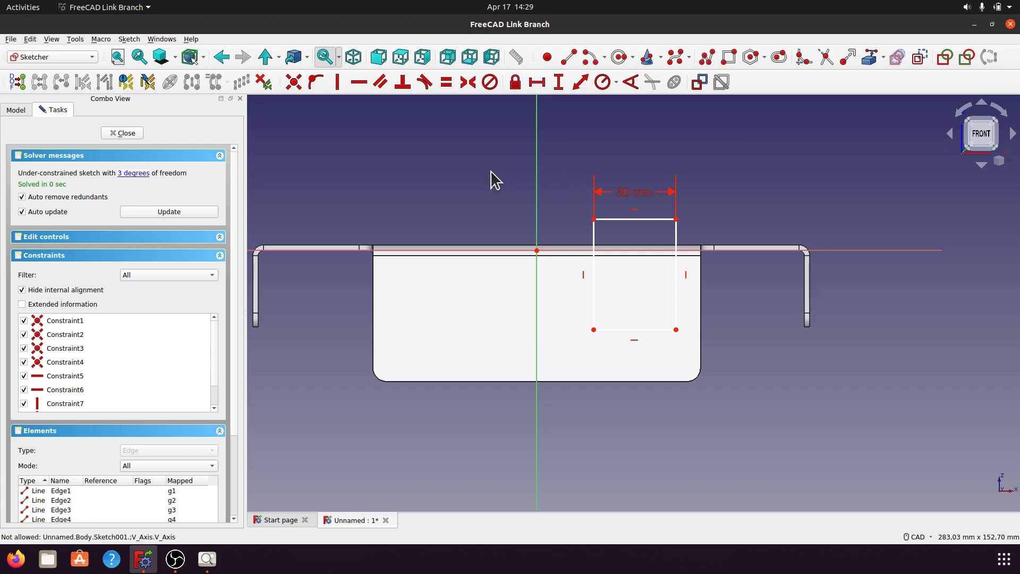
- Check the Practice 06 drawing for the cutout position, and reference the base plate's front top edge as external geometry in the sketch
{"action": "left_click", "coordinate": [207, 558]}
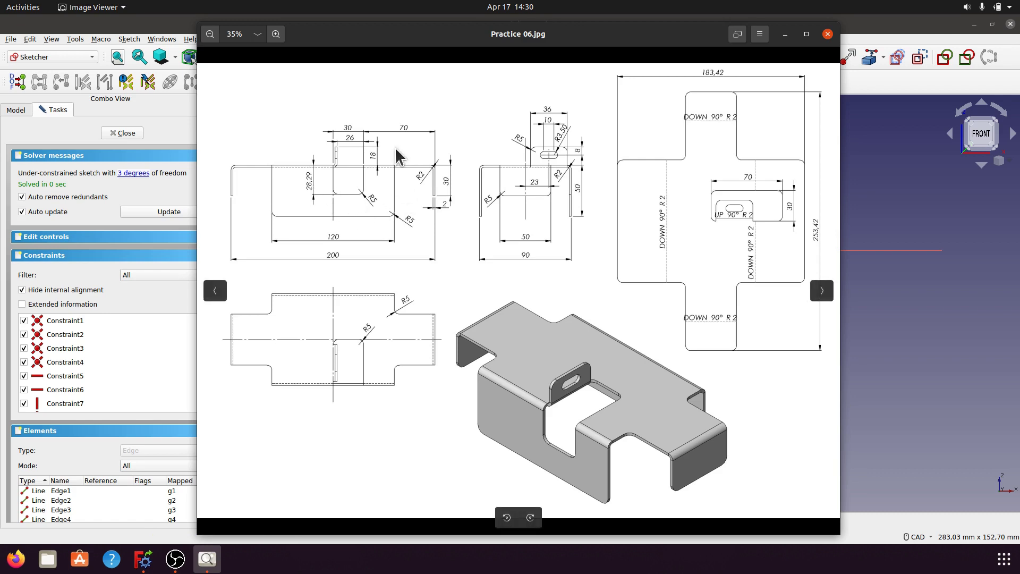
{"action": "left_click", "coordinate": [785, 35]}
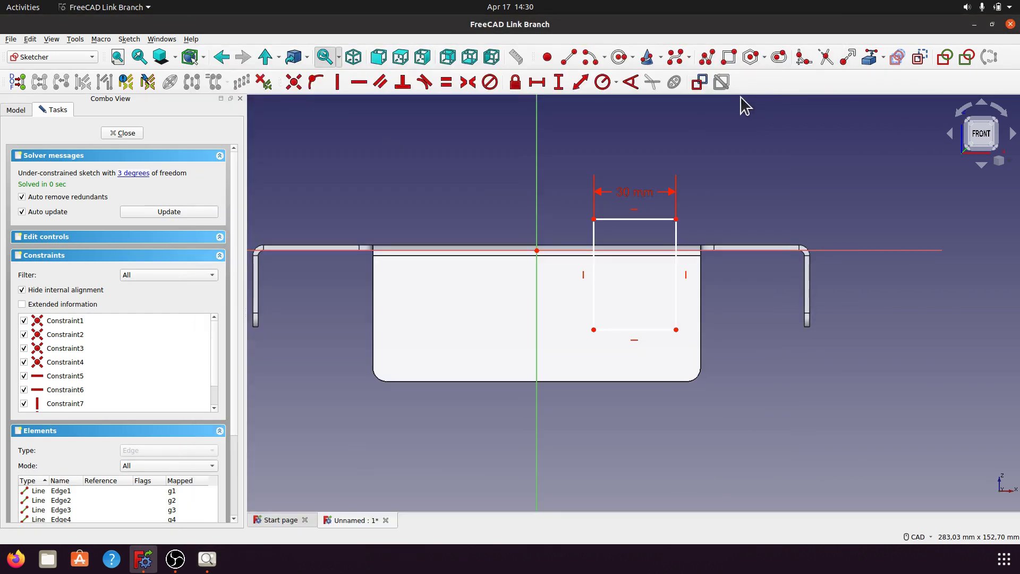
{"action": "left_click", "coordinate": [869, 57]}
{"action": "key", "text": "Escape"}
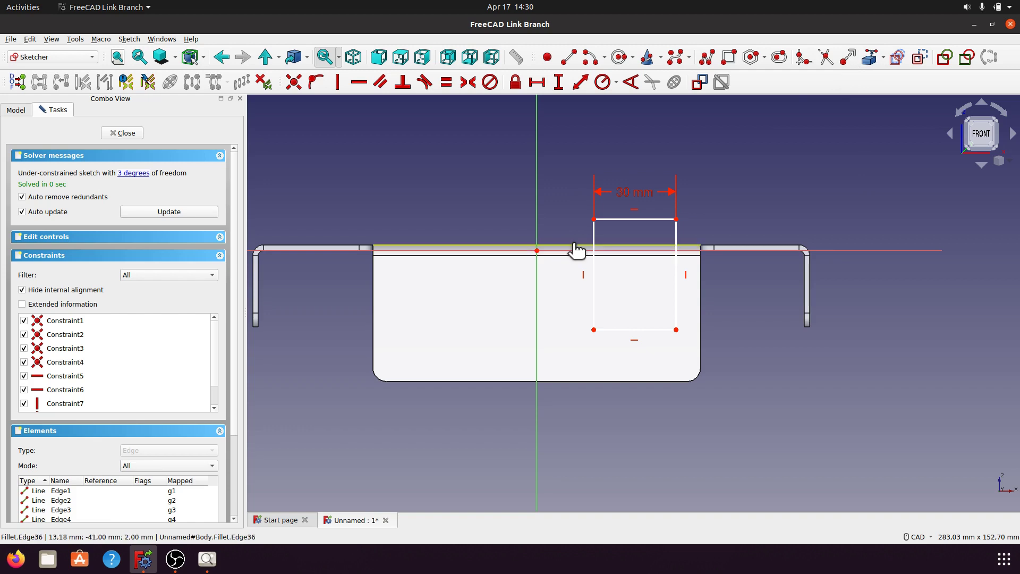
{"action": "left_click", "coordinate": [573, 247]}
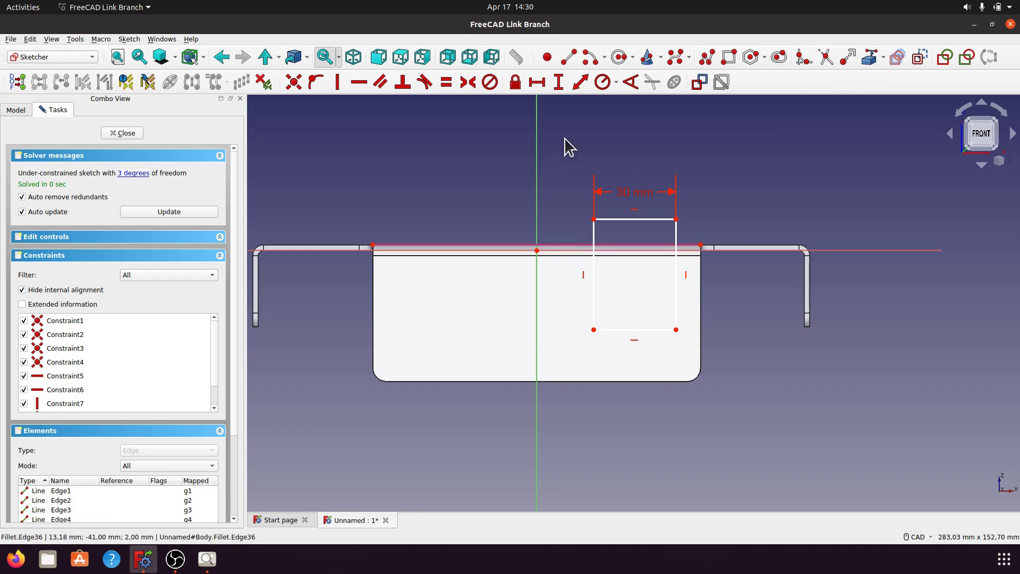
{"action": "key", "text": "Escape"}
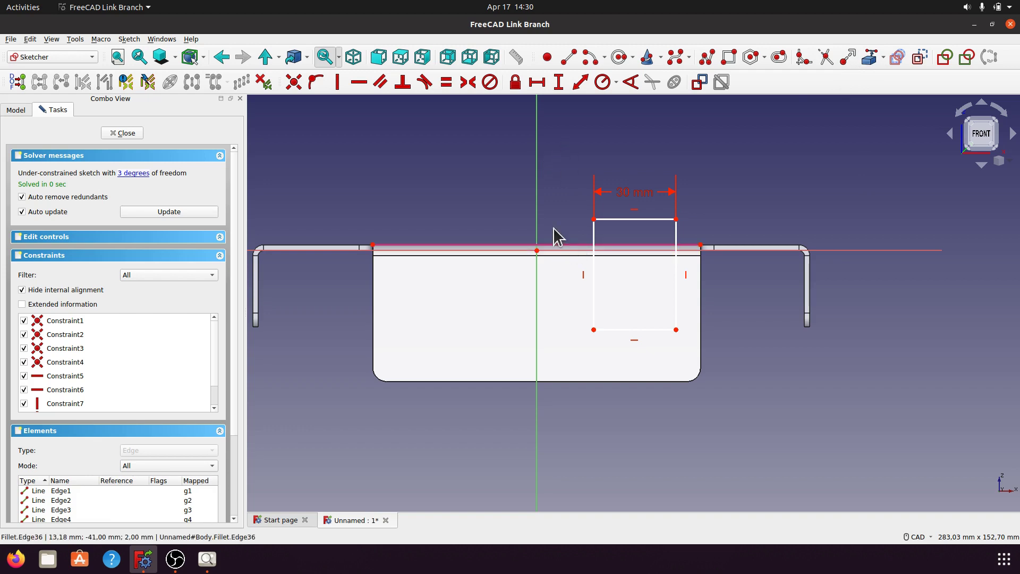
- Try to constrain the rectangle's lower-left corner 28.29 mm below the referenced base plate edge, and undo the constraint
{"action": "left_click", "coordinate": [593, 329]}
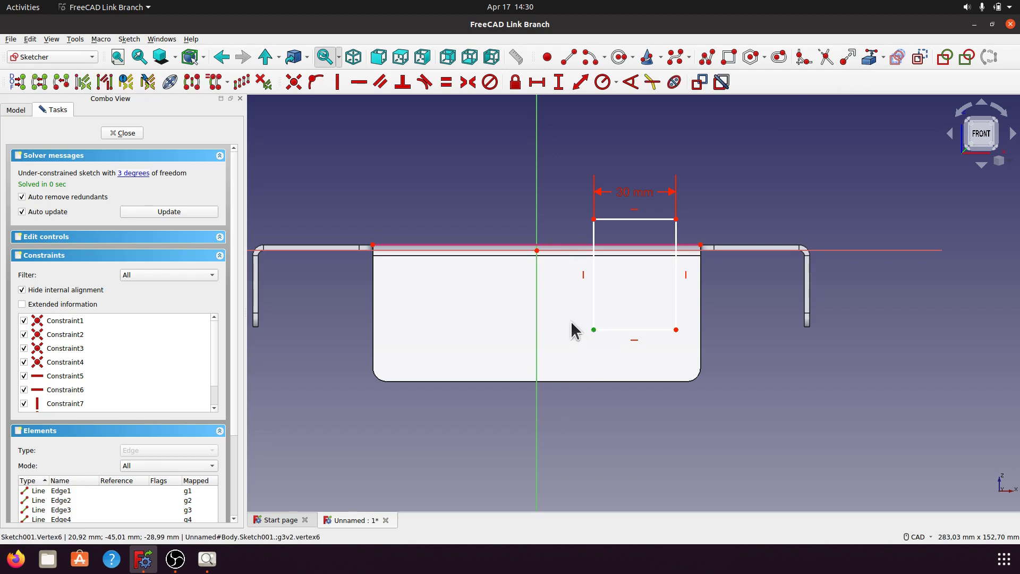
{"action": "left_click", "coordinate": [572, 245]}
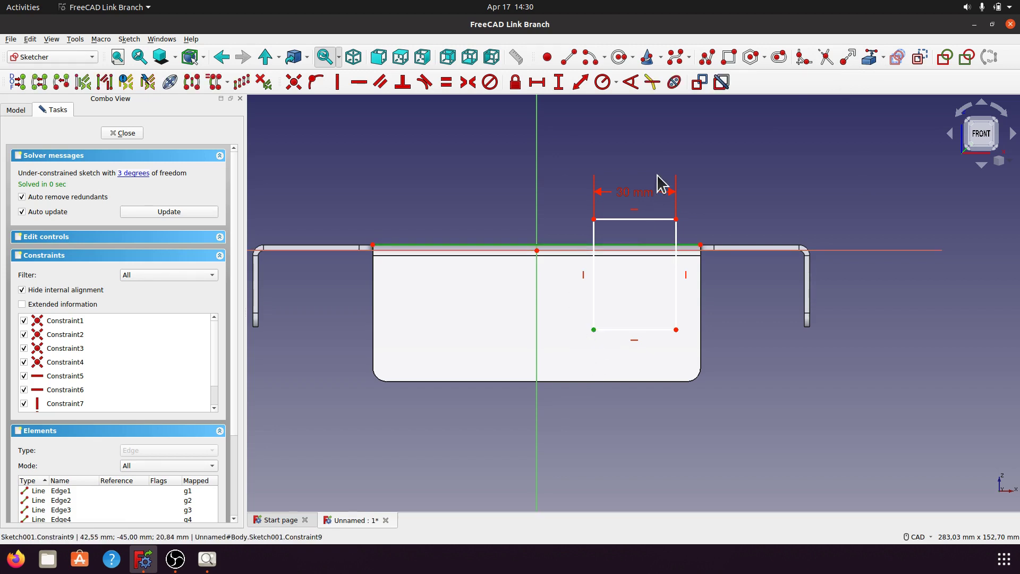
{"action": "left_click", "coordinate": [558, 82]}
{"action": "left_click", "coordinate": [601, 304]}
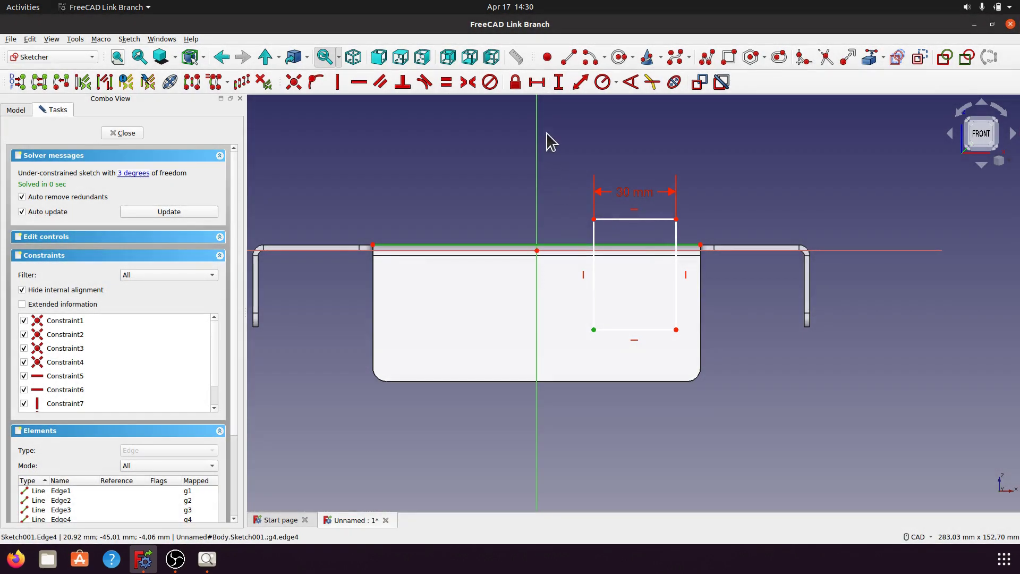
{"action": "left_click", "coordinate": [580, 82]}
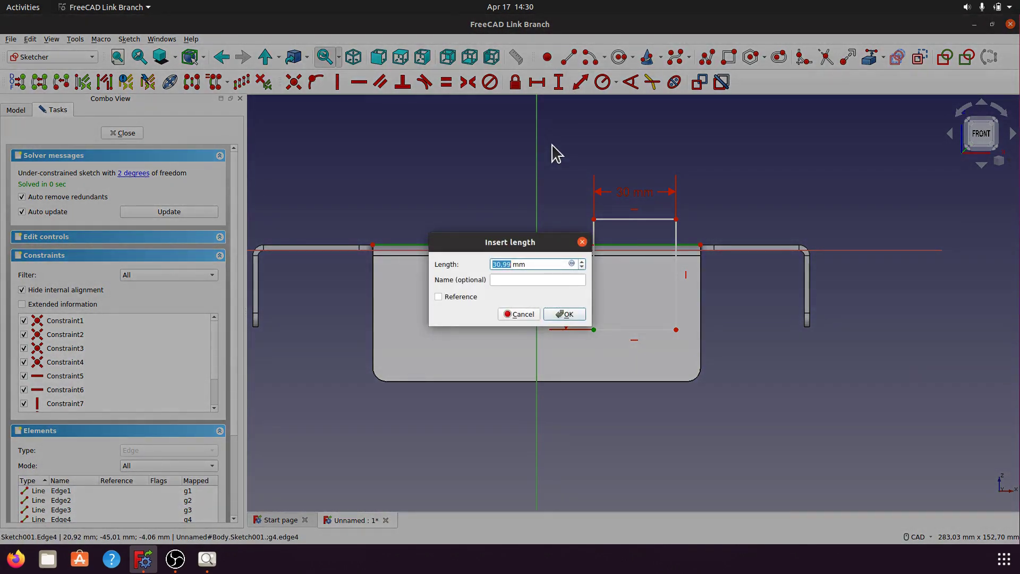
{"action": "type", "text": "28."}
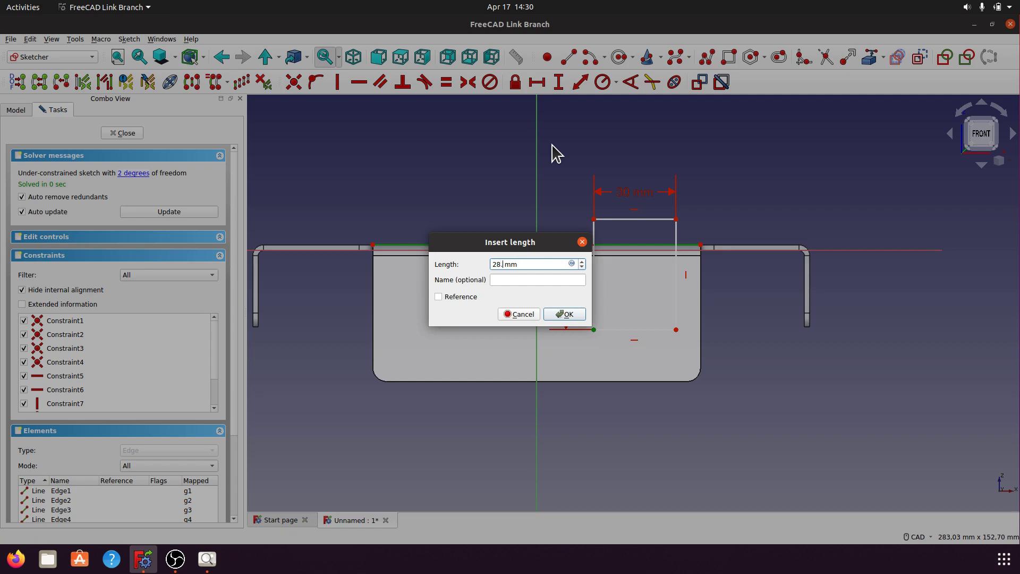
{"action": "type", "text": "29"}
{"action": "left_click", "coordinate": [564, 313]}
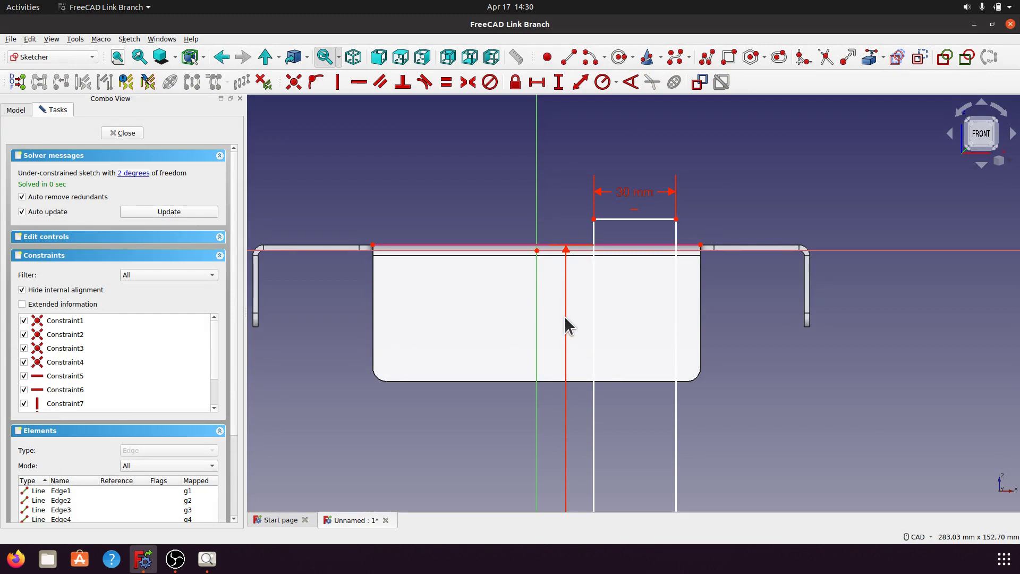
{"action": "scroll", "coordinate": [470, 234], "scroll_direction": "down", "scroll_amount": 5}
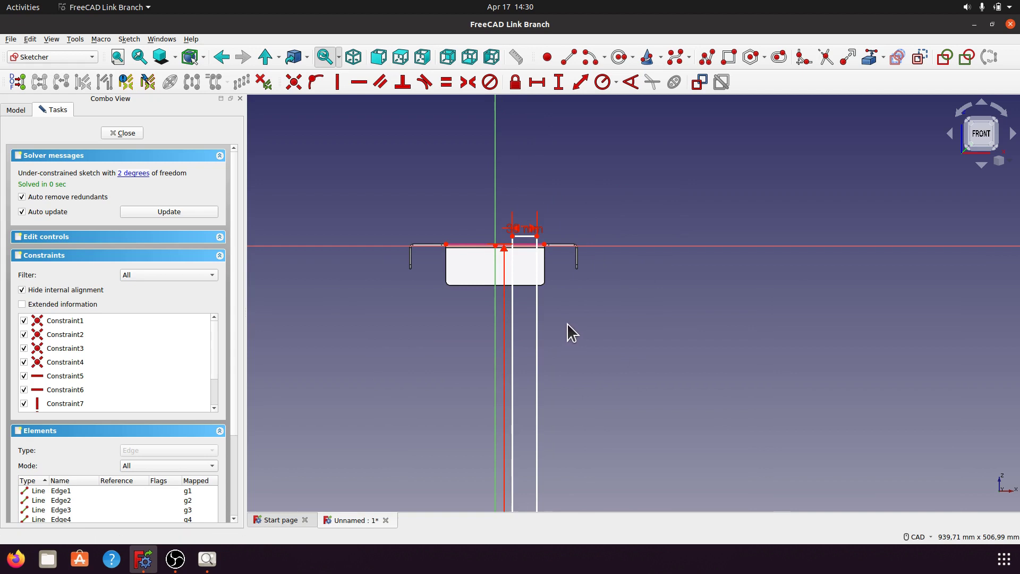
{"action": "key", "text": "ctrl+z"}
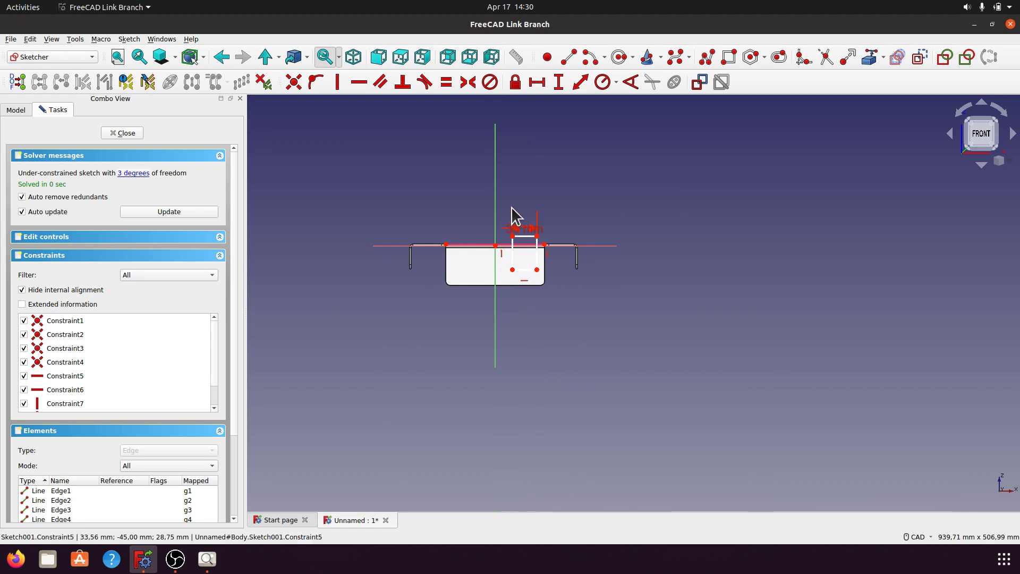
- Set the distance from the rectangle's lower-left corner to the referenced base plate edge to 28.29 mm
{"action": "scroll", "coordinate": [514, 216], "scroll_direction": "up", "scroll_amount": 4}
{"action": "scroll", "coordinate": [531, 330], "scroll_direction": "up", "scroll_amount": 4}
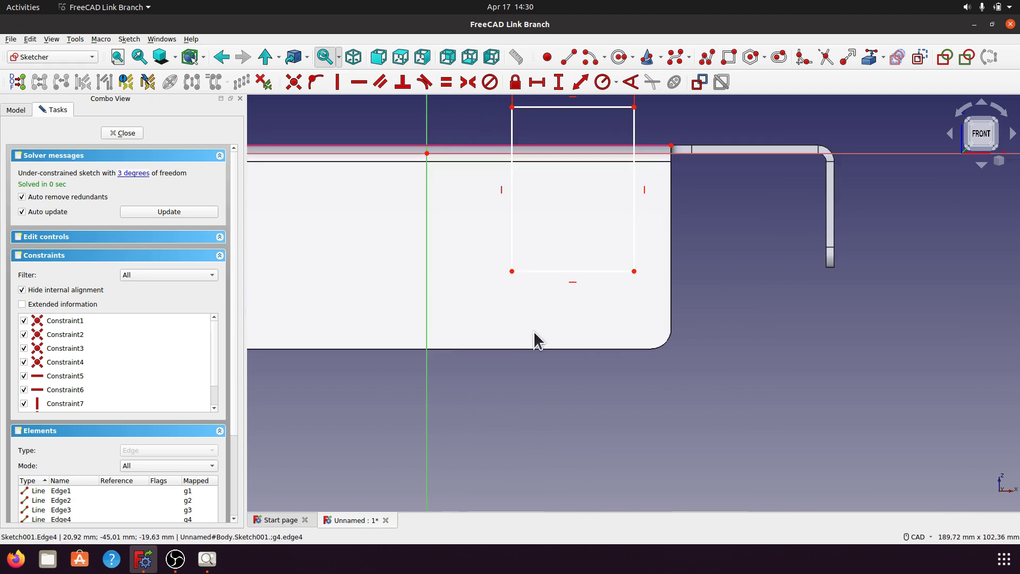
{"action": "left_click", "coordinate": [511, 272]}
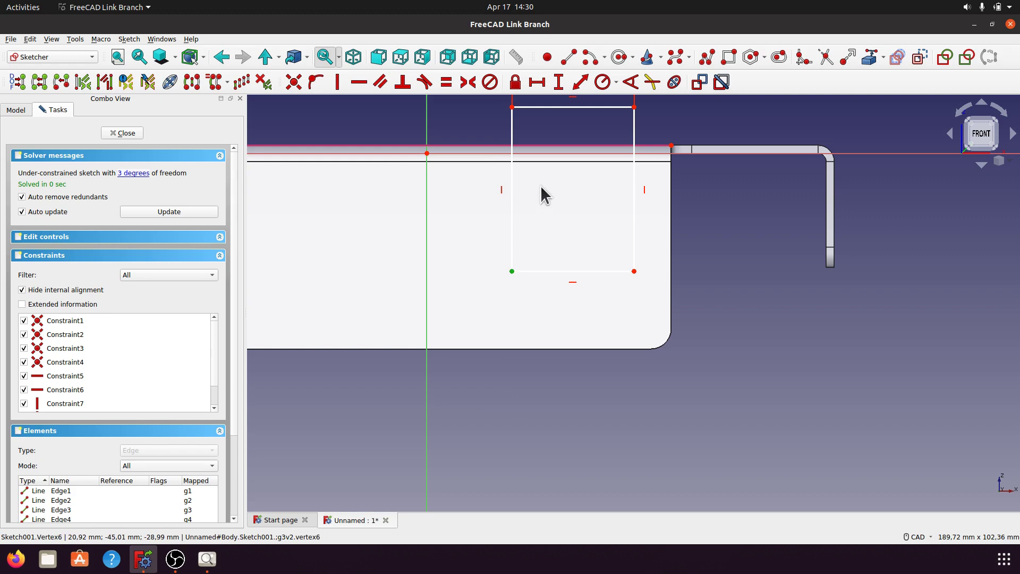
{"action": "left_click", "coordinate": [544, 147]}
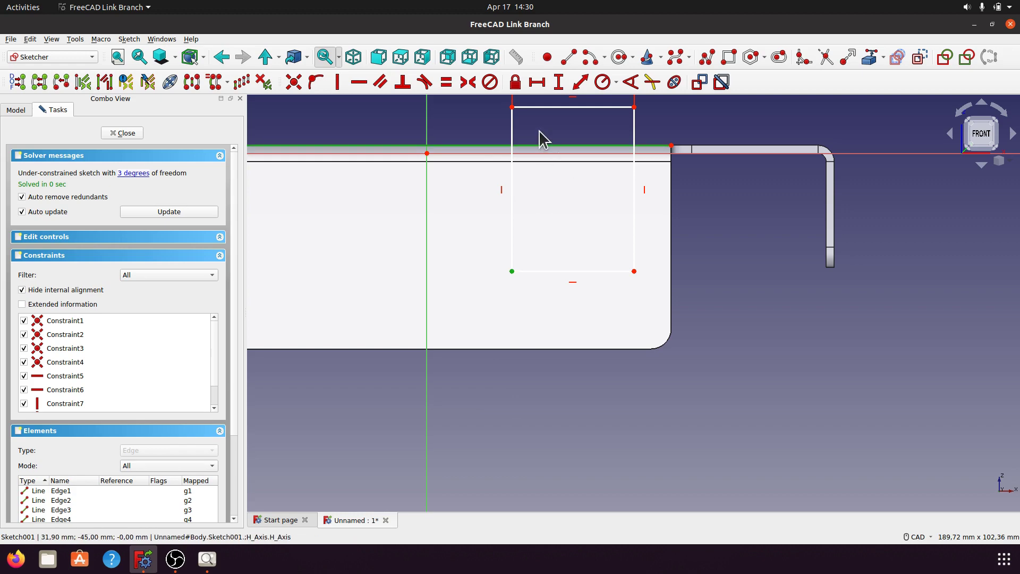
{"action": "left_click", "coordinate": [558, 82]}
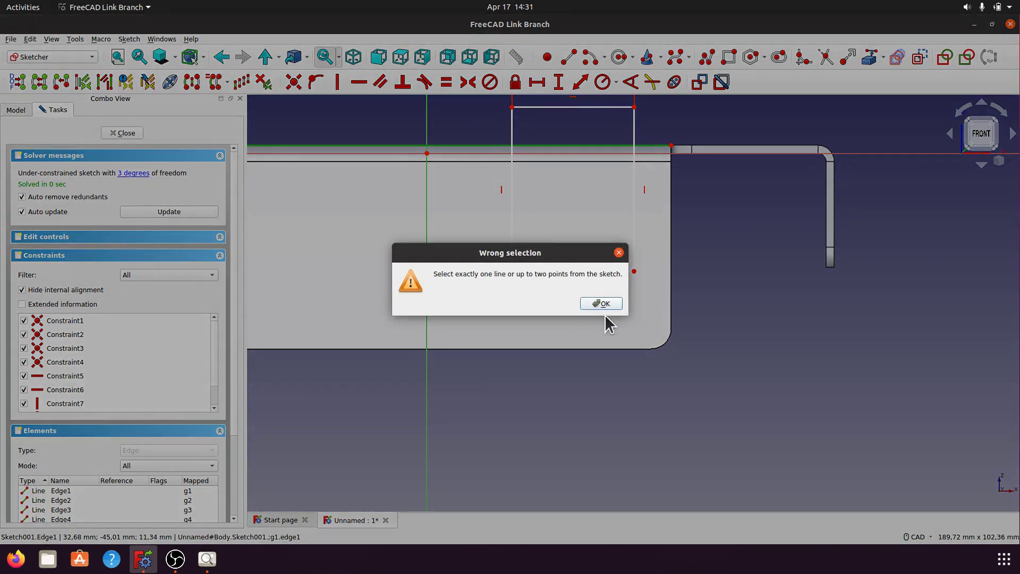
{"action": "left_click", "coordinate": [602, 304]}
{"action": "left_click", "coordinate": [580, 82]}
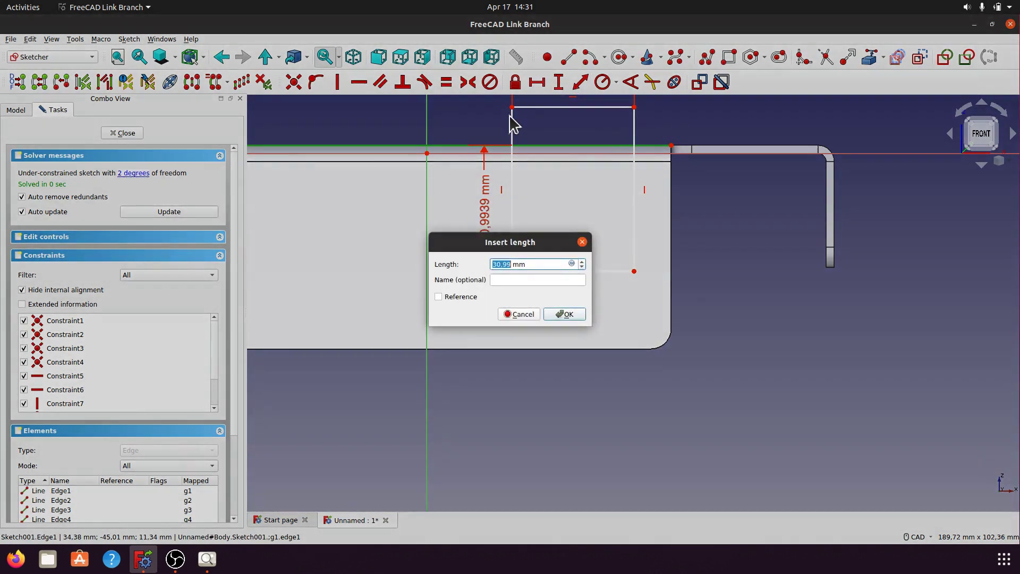
{"action": "type", "text": "28"}
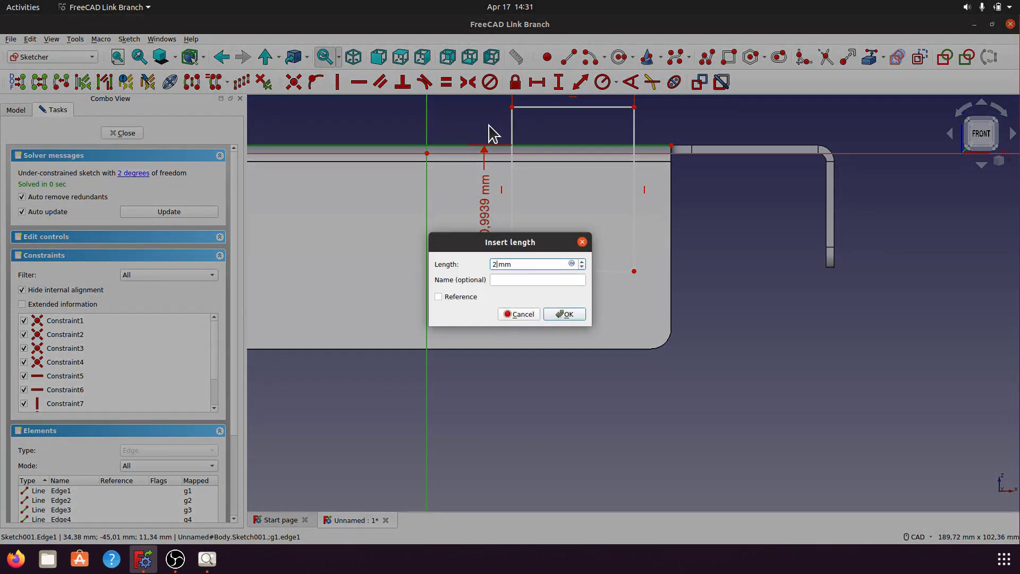
{"action": "type", "text": ",29"}
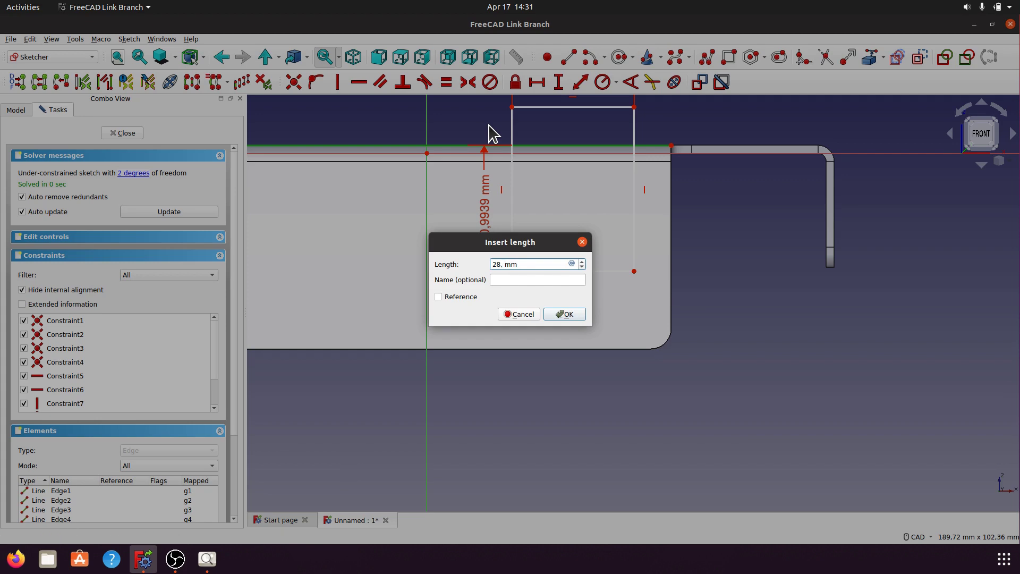
{"action": "left_click", "coordinate": [563, 314]}
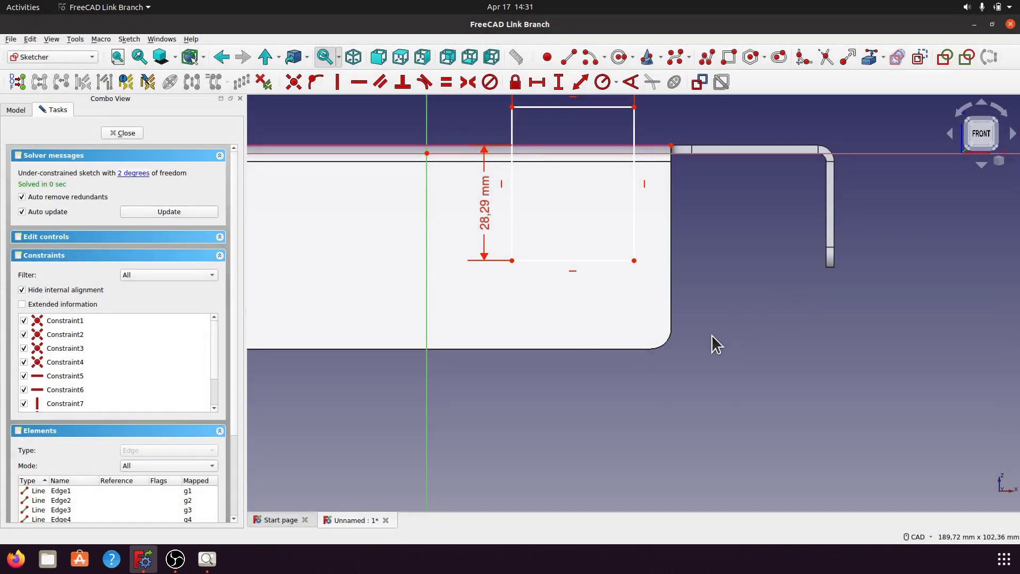
- Check the Practice 06 drawing for the cutout's horizontal position, and reference the right short flange's outer edge as external geometry
{"action": "scroll", "coordinate": [645, 415], "scroll_direction": "down", "scroll_amount": 2}
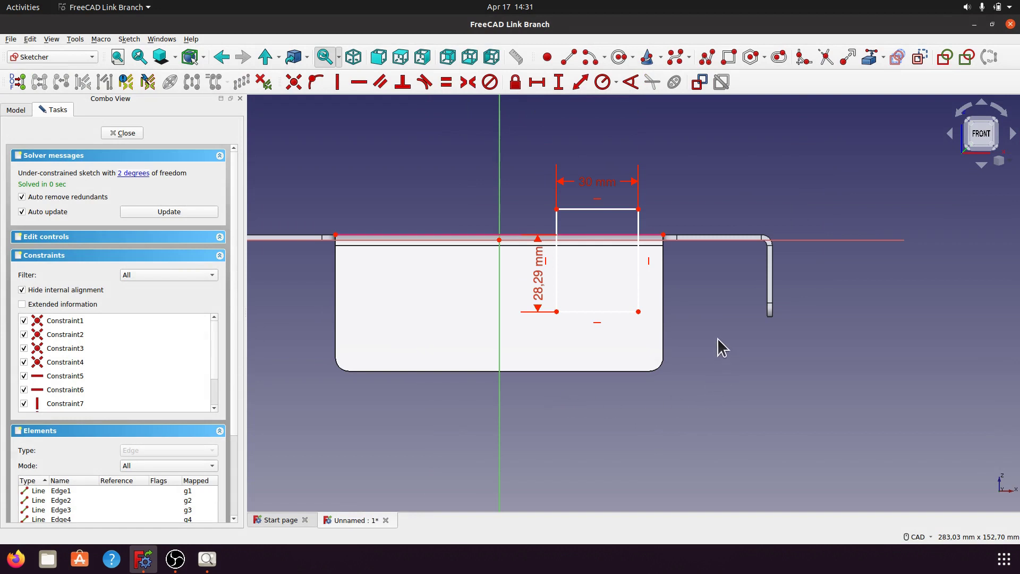
{"action": "left_click", "coordinate": [207, 558]}
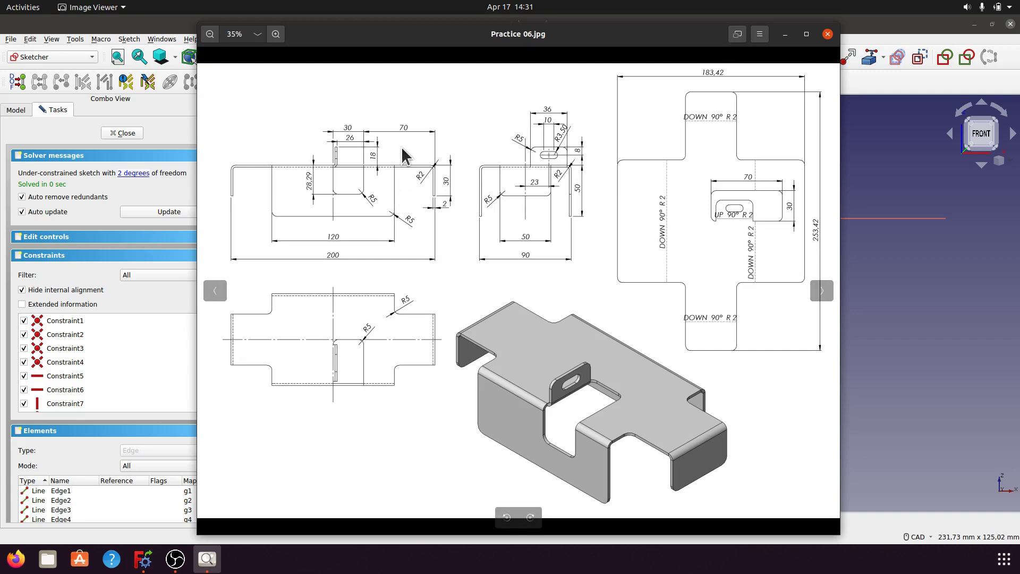
{"action": "left_click", "coordinate": [785, 34]}
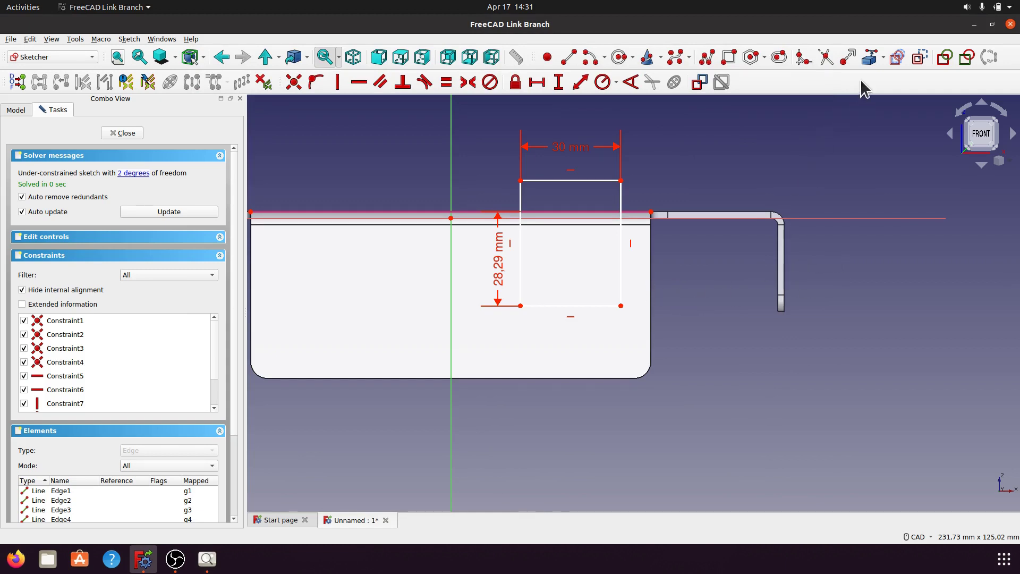
{"action": "left_click", "coordinate": [869, 57]}
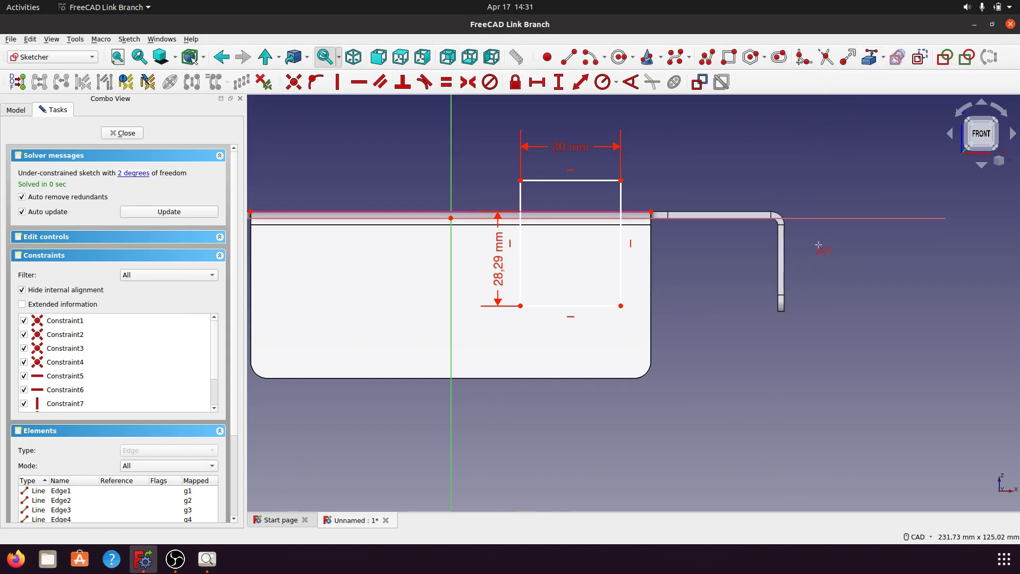
{"action": "left_click", "coordinate": [782, 264]}
- Set the distance from the rectangle's lower-right corner to the referenced outer edge of the right flange to 70 mm
{"action": "left_click", "coordinate": [620, 305]}
{"action": "left_click", "coordinate": [782, 271]}
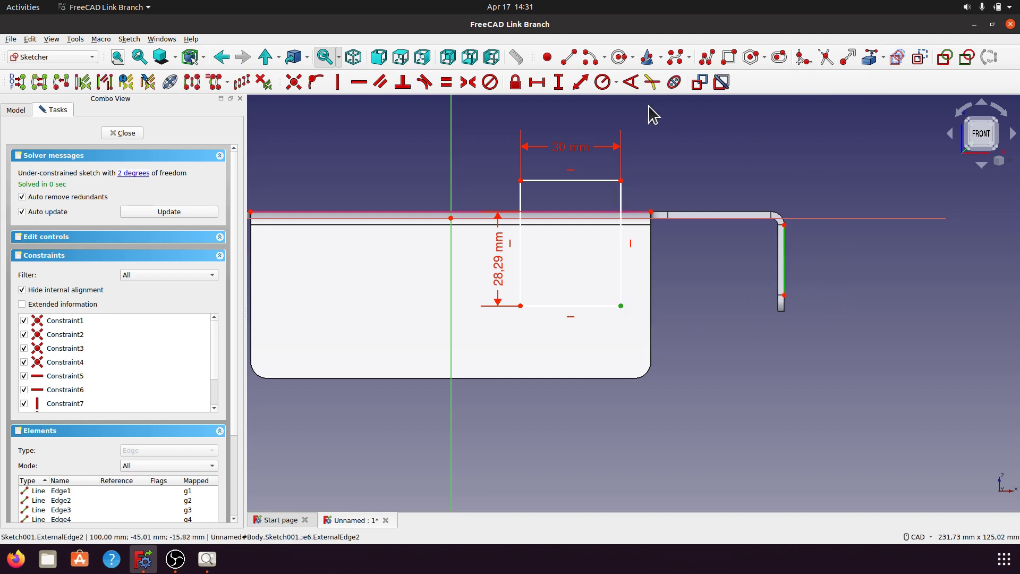
{"action": "left_click", "coordinate": [583, 89]}
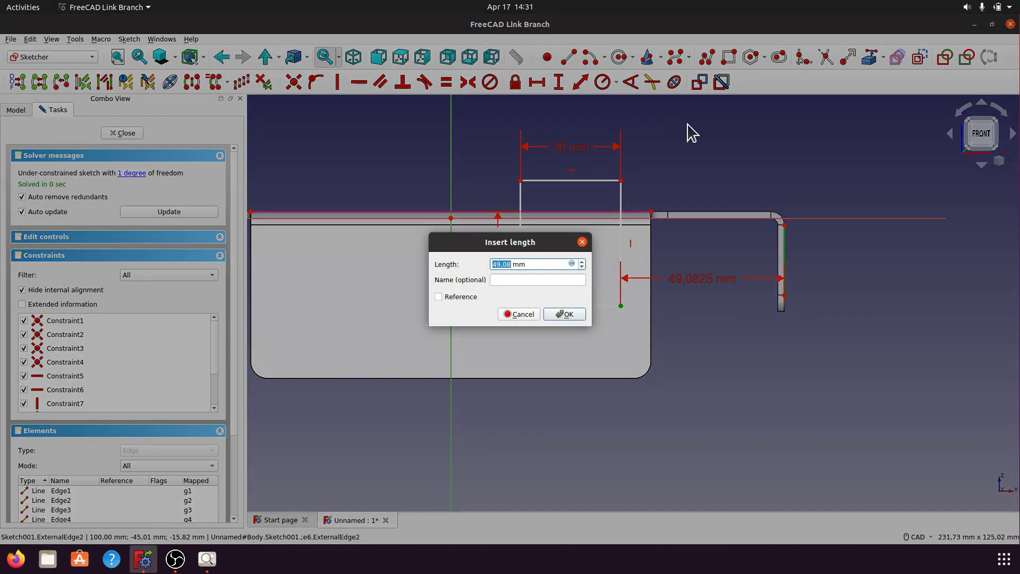
{"action": "type", "text": "70"}
{"action": "left_click", "coordinate": [564, 314]}
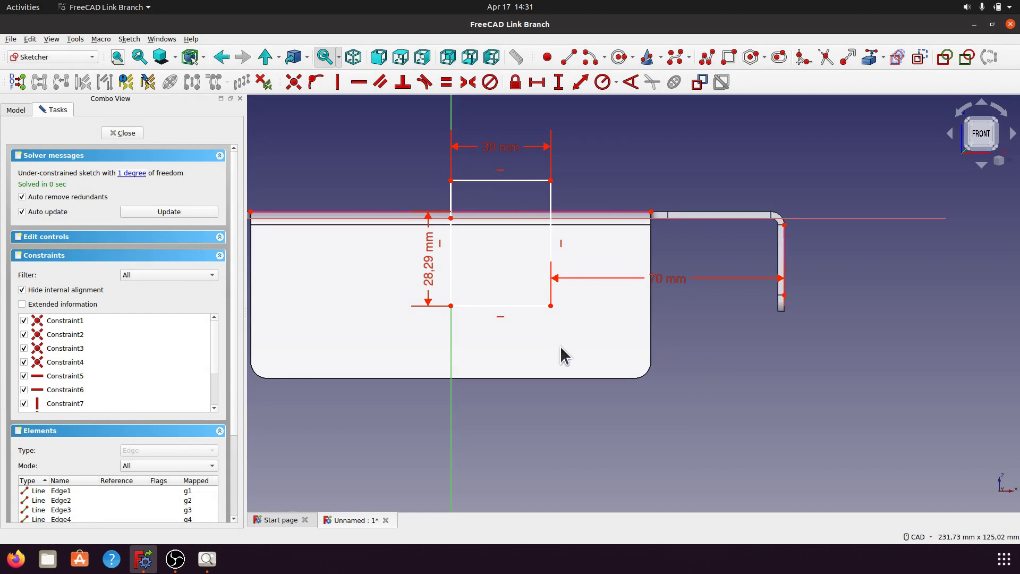
- Recheck the cutout dimensions in the Practice 06 drawing, and test the rectangle's remaining freedom by shifting its geometry slightly
{"action": "left_click", "coordinate": [207, 558]}
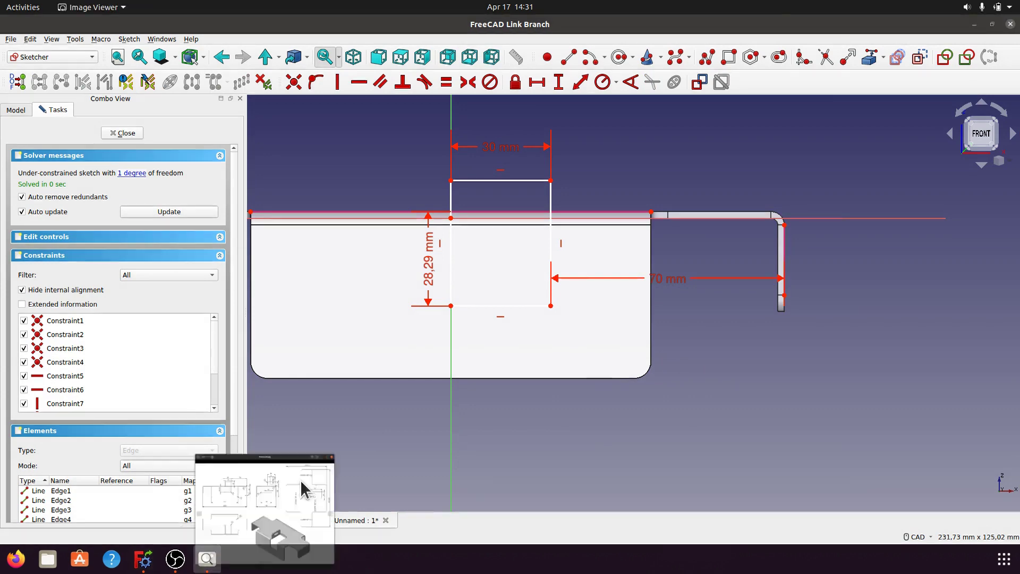
{"action": "left_click", "coordinate": [301, 483]}
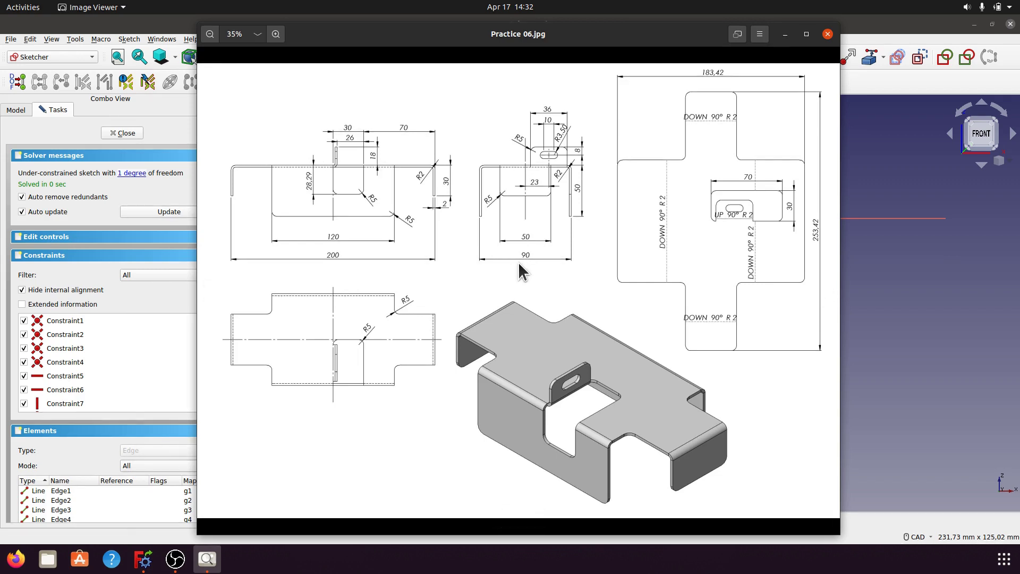
{"action": "left_click", "coordinate": [785, 34]}
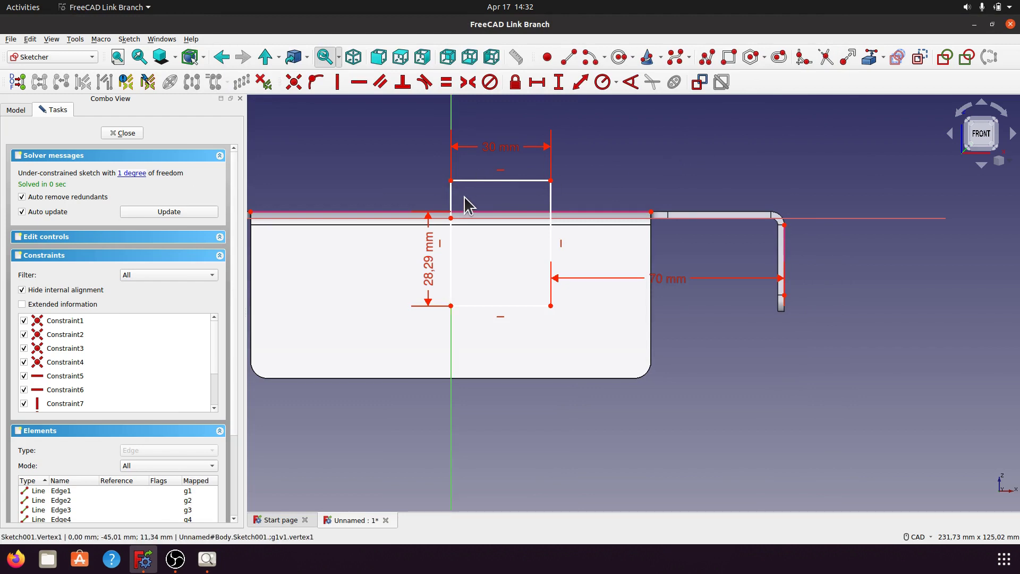
{"action": "left_click", "coordinate": [133, 174]}
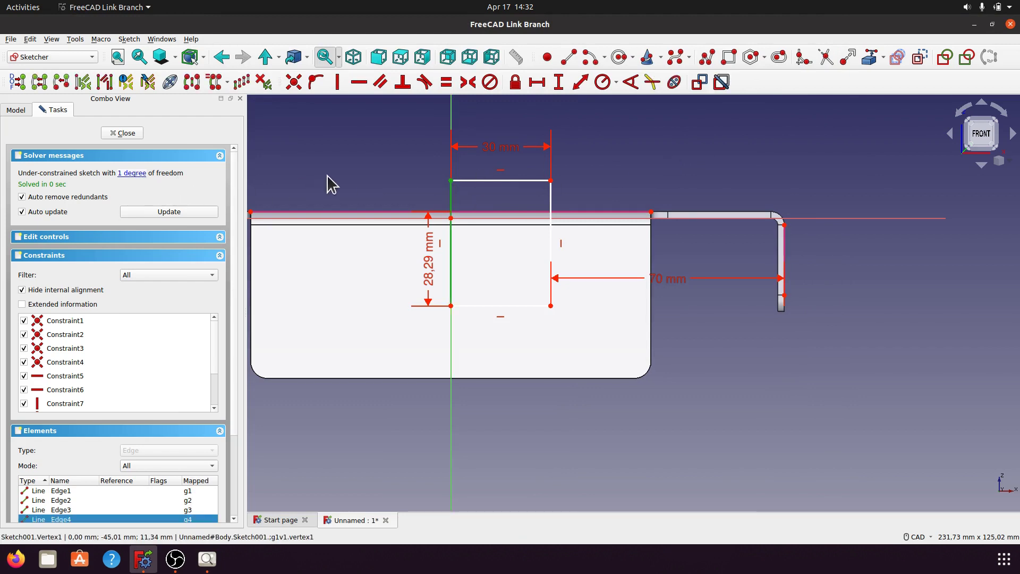
{"action": "left_click", "coordinate": [351, 145]}
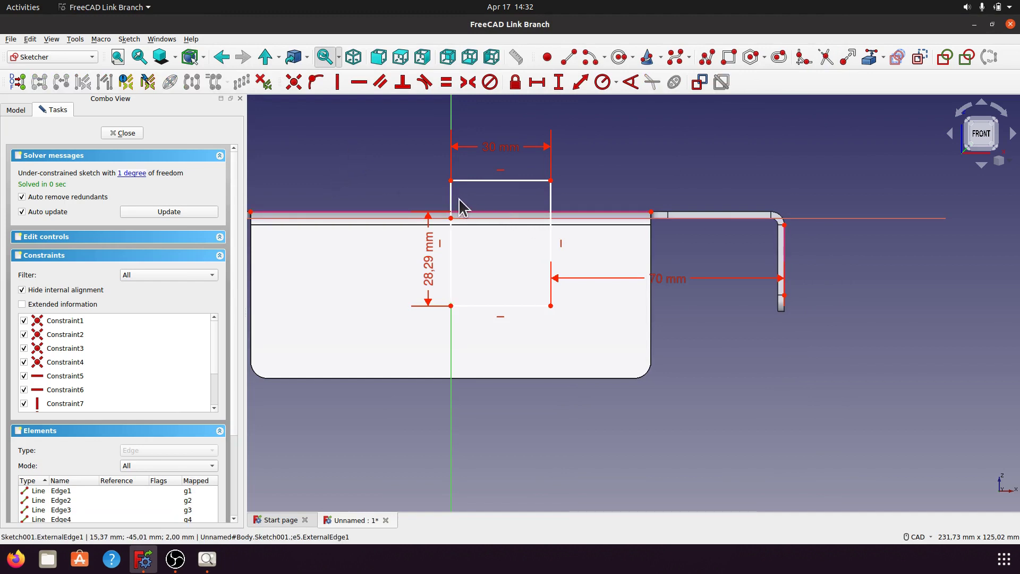
{"action": "left_click_drag", "start_coordinate": [451, 197], "coordinate": [462, 201]}
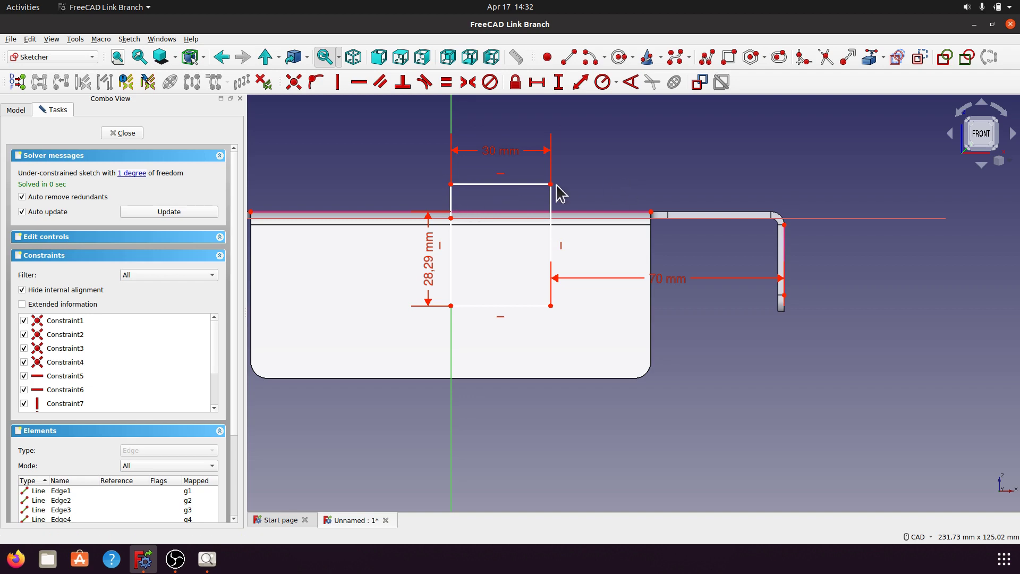
- Set the distance between the rectangle's top side and the referenced base plate edge to 8 mm, and reposition that dimension beside the rectangle
{"action": "left_click", "coordinate": [465, 185]}
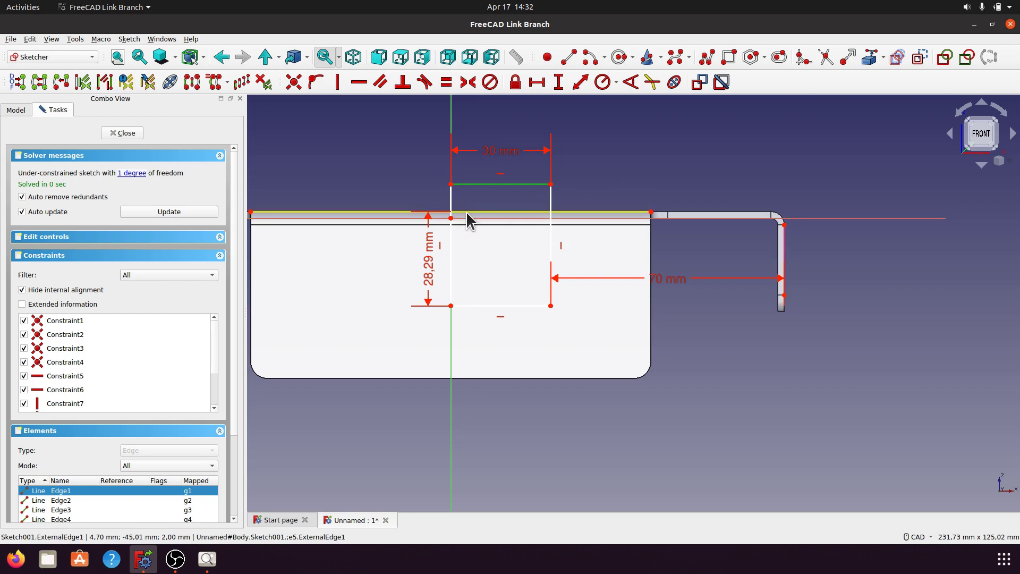
{"action": "left_click", "coordinate": [651, 211]}
{"action": "left_click", "coordinate": [580, 81]}
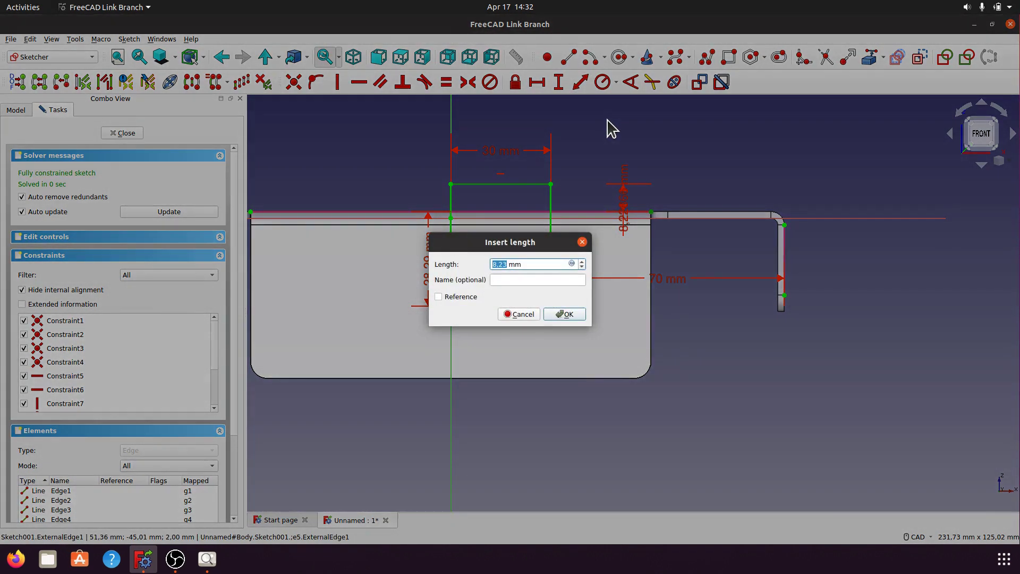
{"action": "type", "text": "8"}
{"action": "left_click", "coordinate": [580, 316]}
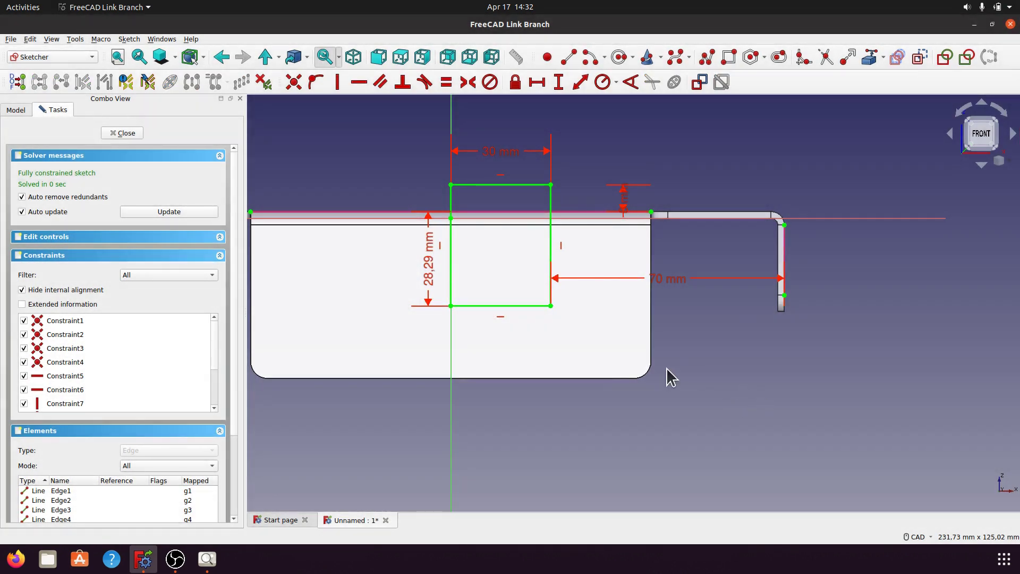
{"action": "left_click_drag", "start_coordinate": [626, 197], "coordinate": [600, 152]}
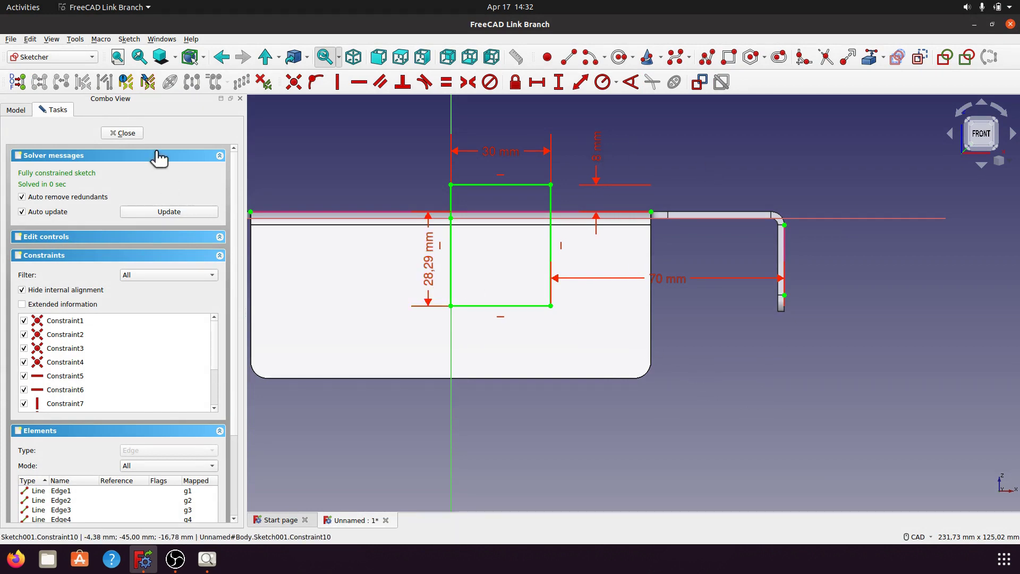
- Finish the cutout sketch and pocket it 45 mm deep through the front long flange and base plate
{"action": "left_click", "coordinate": [132, 135]}
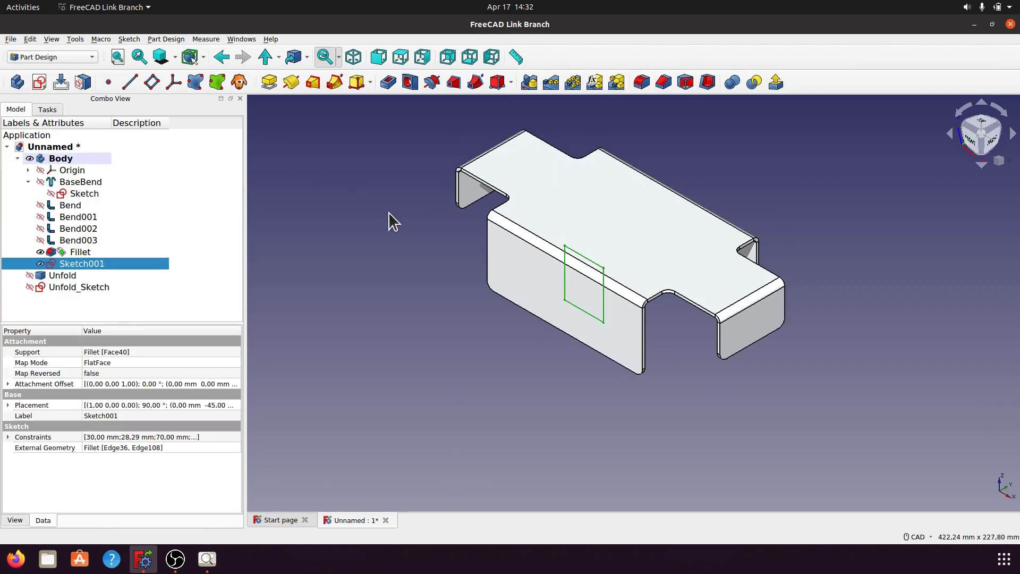
{"action": "left_click", "coordinate": [389, 83]}
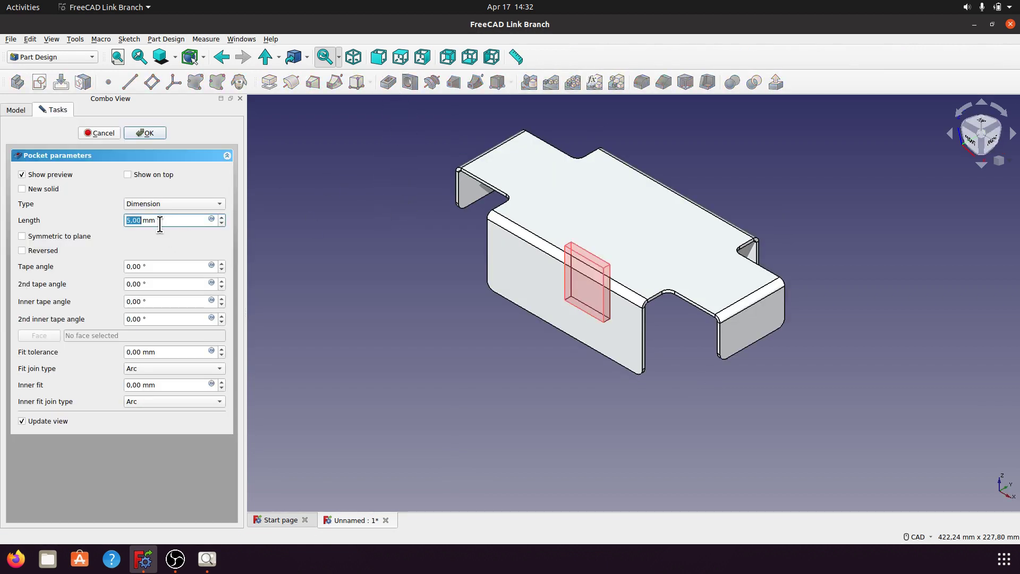
{"action": "left_click_drag", "start_coordinate": [162, 221], "coordinate": [127, 220]}
{"action": "type", "text": "45"}
{"action": "left_click", "coordinate": [404, 300]}
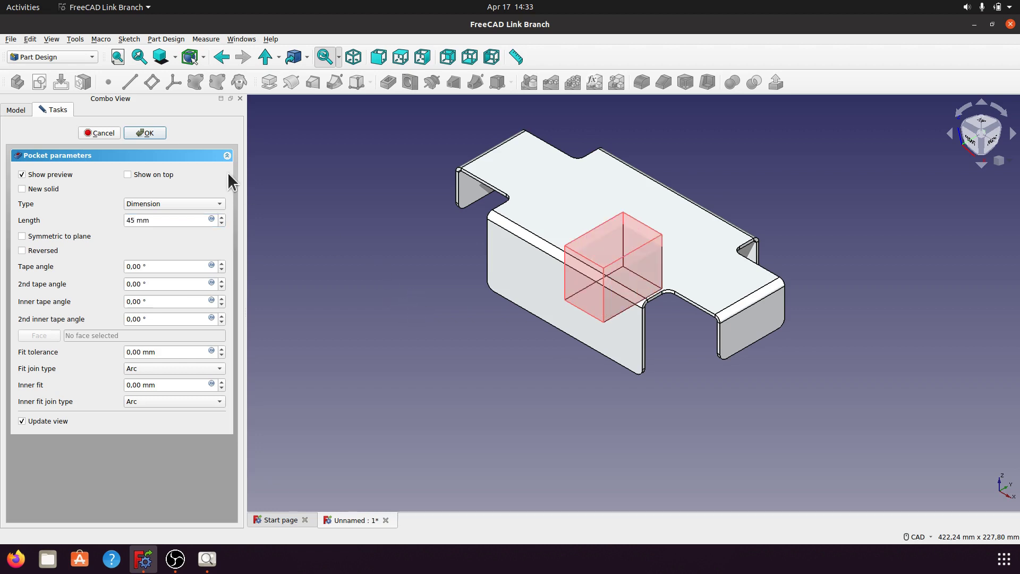
{"action": "left_click", "coordinate": [150, 137]}
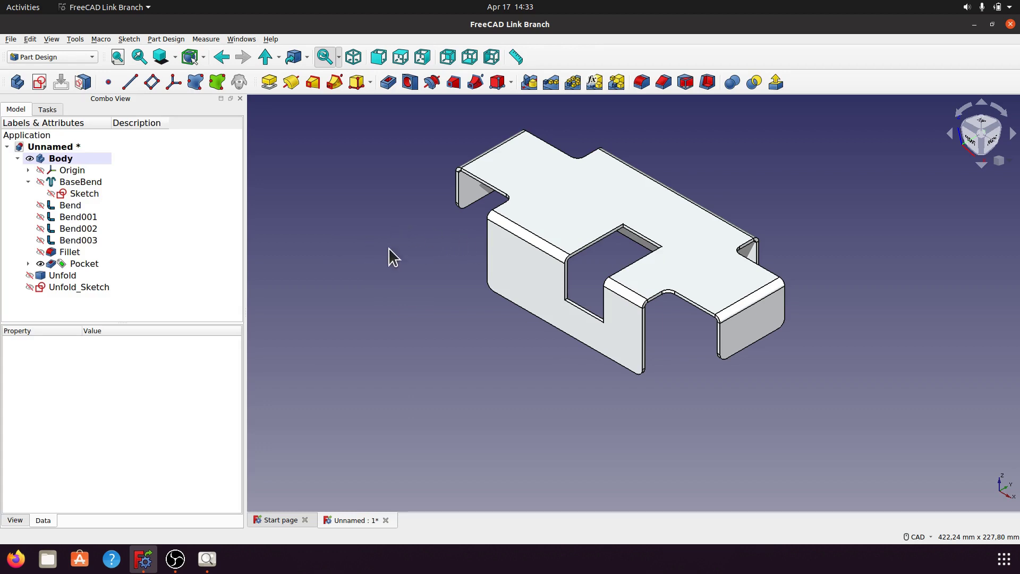
- Check the cutout's corner radii in the Practice 06 drawing, and inspect the corner edges of the pocket on the bracket
{"action": "left_click", "coordinate": [207, 559]}
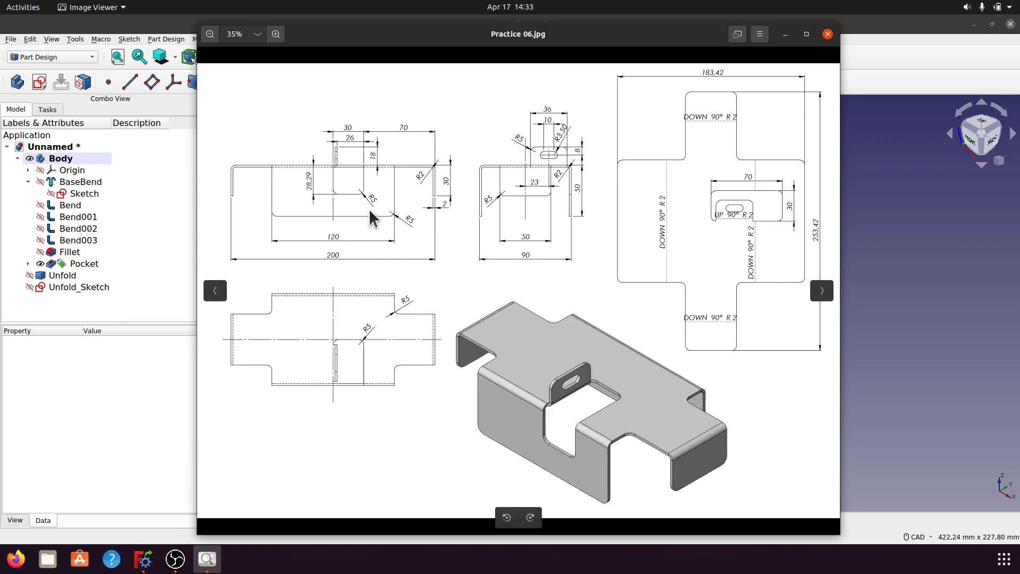
{"action": "left_click", "coordinate": [784, 34]}
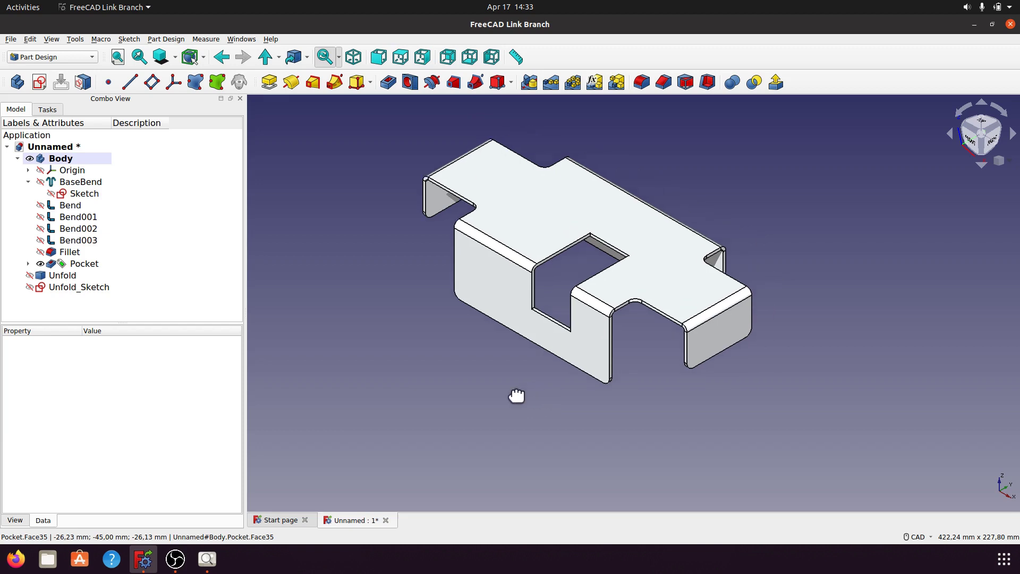
{"action": "scroll", "coordinate": [521, 376], "scroll_direction": "up", "scroll_amount": 5}
{"action": "scroll", "coordinate": [589, 318], "scroll_direction": "up", "scroll_amount": 5}
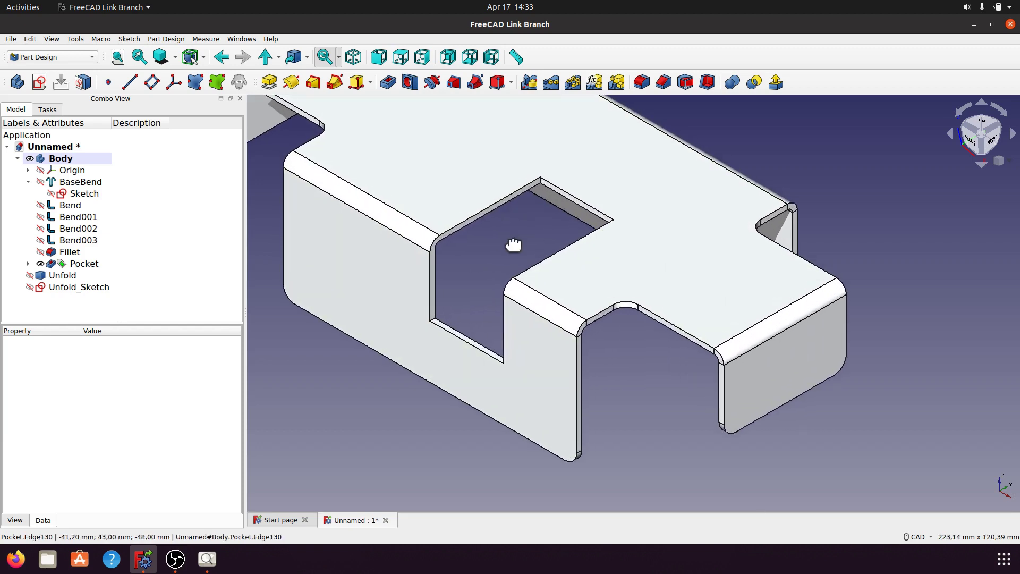
{"action": "scroll", "coordinate": [601, 303], "scroll_direction": "up", "scroll_amount": 4}
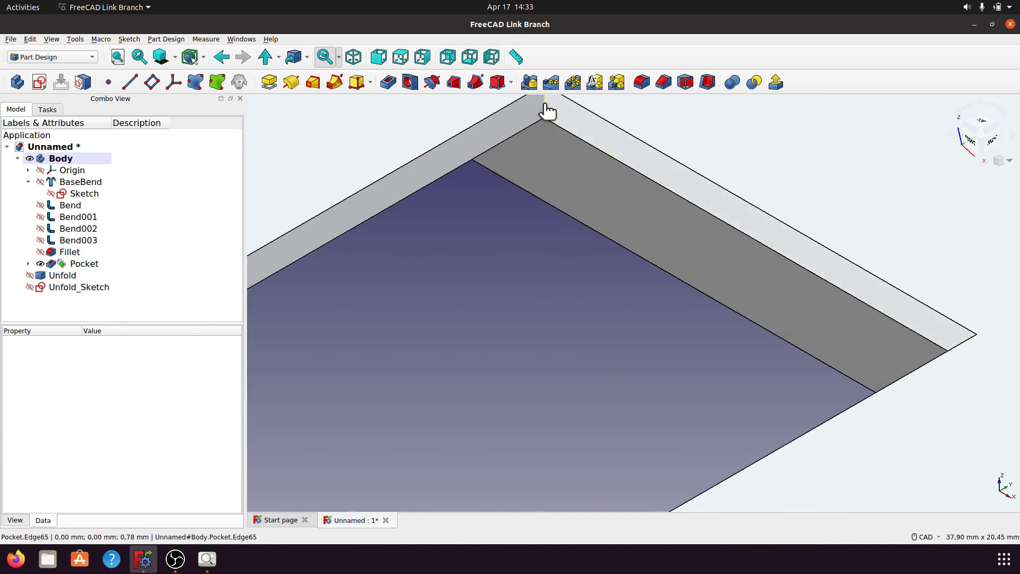
{"action": "left_click", "coordinate": [543, 103]}
{"action": "scroll", "coordinate": [547, 221], "scroll_direction": "down", "scroll_amount": 6}
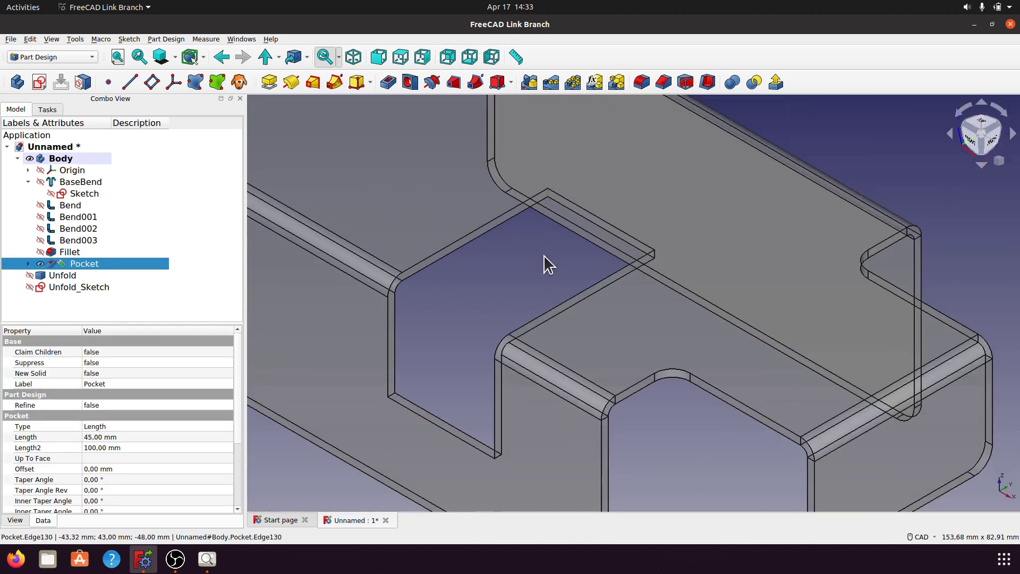
{"action": "middle_click_drag", "start_coordinate": [543, 255], "coordinate": [503, 325]}
{"action": "scroll", "coordinate": [504, 325], "scroll_direction": "up", "scroll_amount": 5}
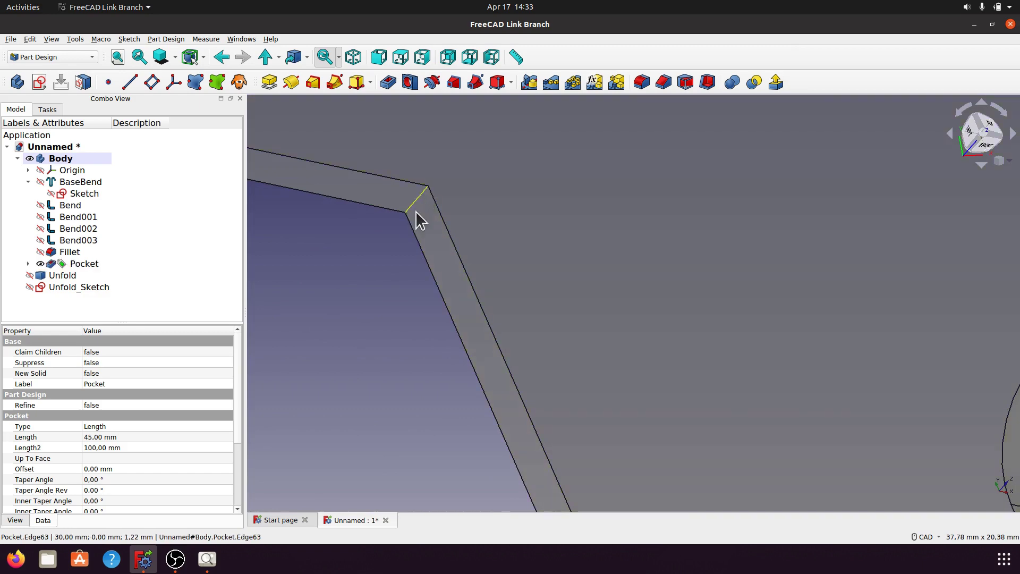
{"action": "scroll", "coordinate": [537, 248], "scroll_direction": "down", "scroll_amount": 6}
{"action": "scroll", "coordinate": [592, 284], "scroll_direction": "down", "scroll_amount": 3}
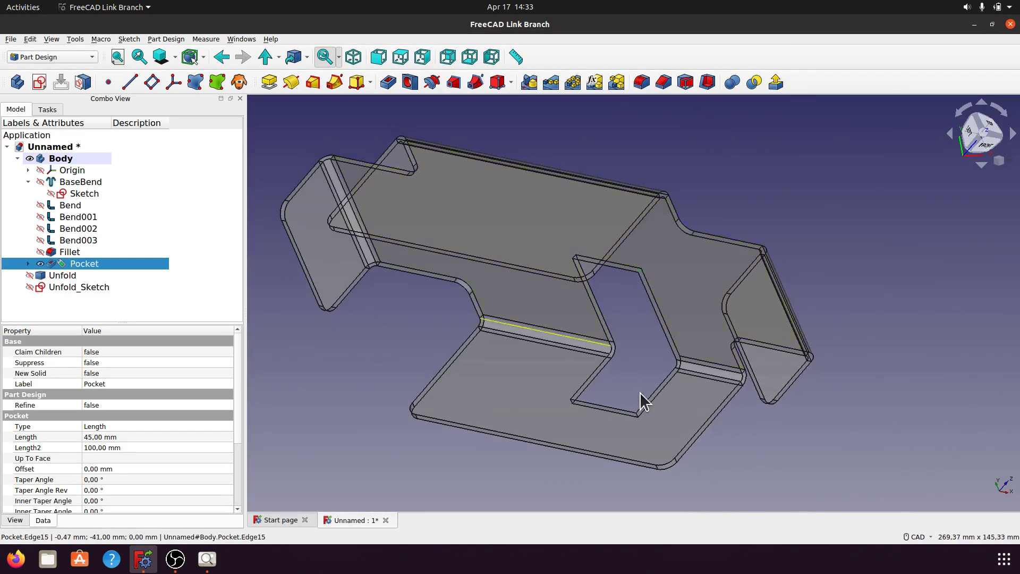
{"action": "middle_click_drag", "start_coordinate": [642, 405], "coordinate": [425, 416]}
{"action": "scroll", "coordinate": [424, 418], "scroll_direction": "up", "scroll_amount": 4}
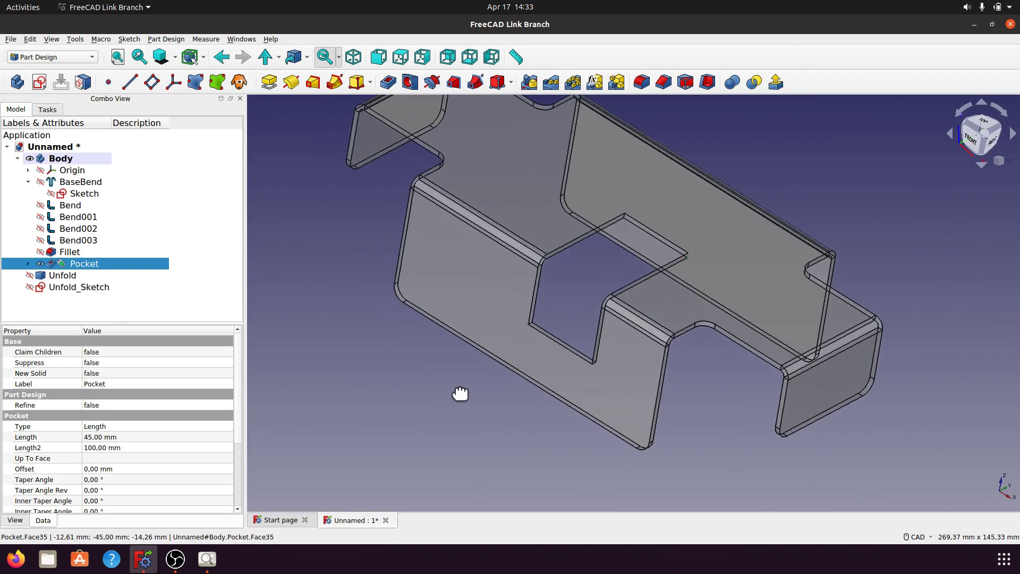
{"action": "scroll", "coordinate": [498, 255], "scroll_direction": "up", "scroll_amount": 2}
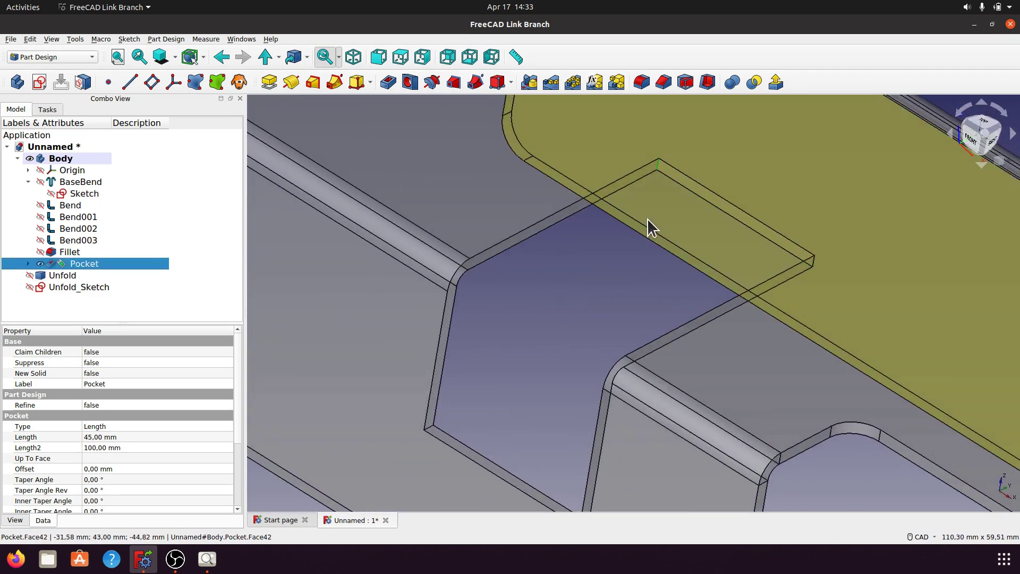
{"action": "left_click", "coordinate": [588, 299]}
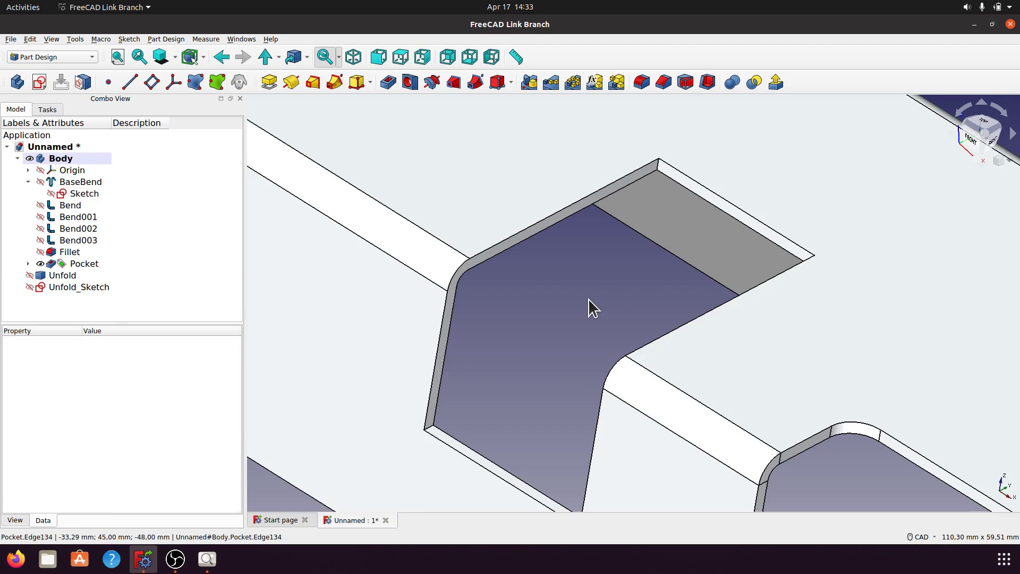
{"action": "middle_click_drag", "start_coordinate": [612, 262], "coordinate": [590, 278]}
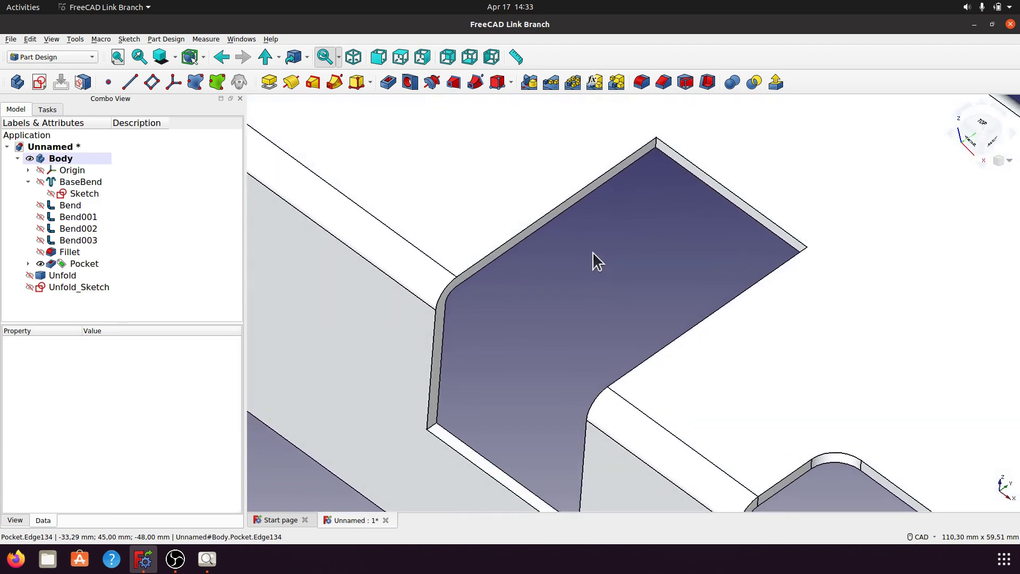
{"action": "left_click", "coordinate": [642, 82]}
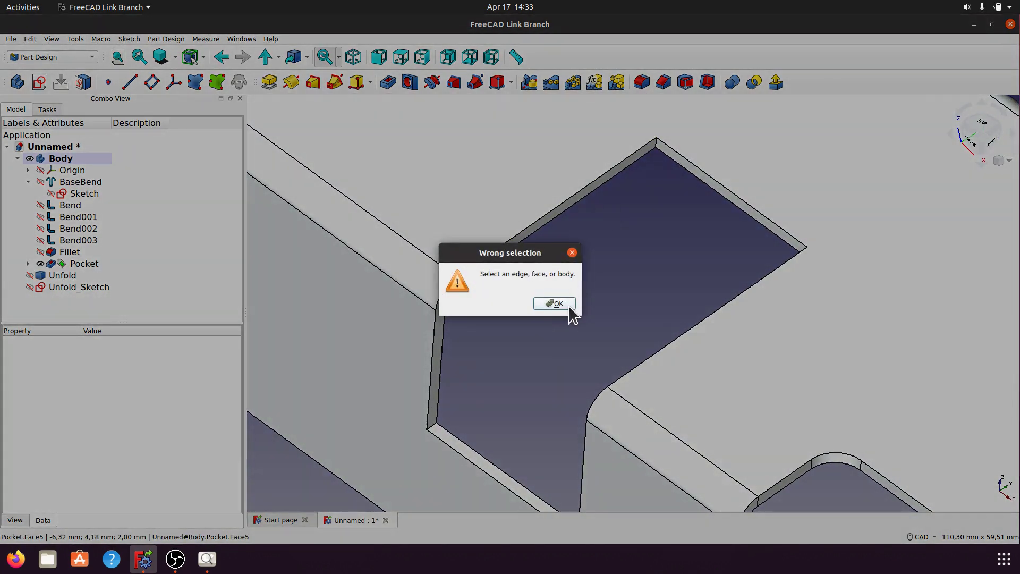
{"action": "left_click", "coordinate": [570, 307]}
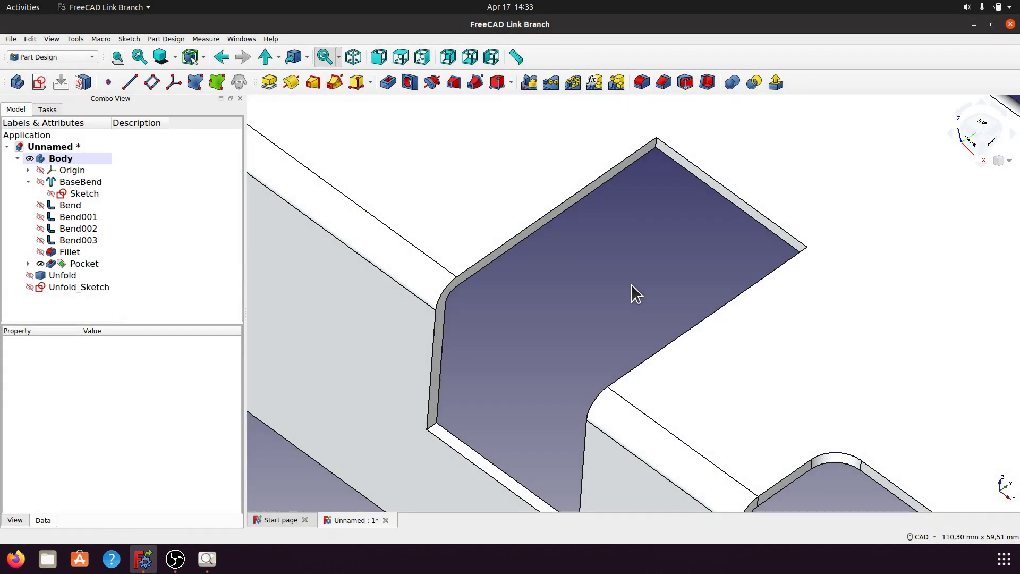
{"action": "left_click", "coordinate": [642, 82]}
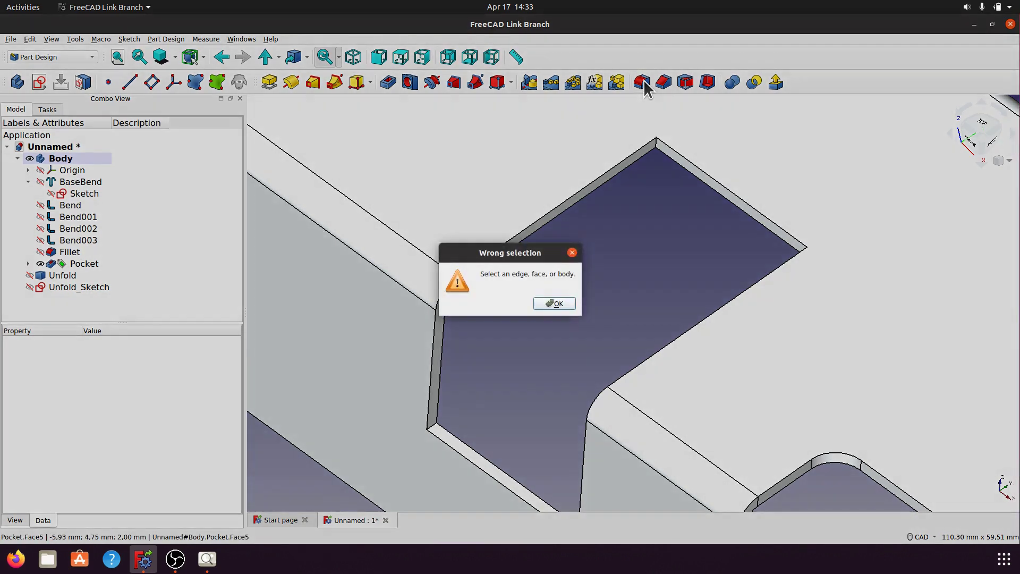
{"action": "left_click", "coordinate": [569, 306]}
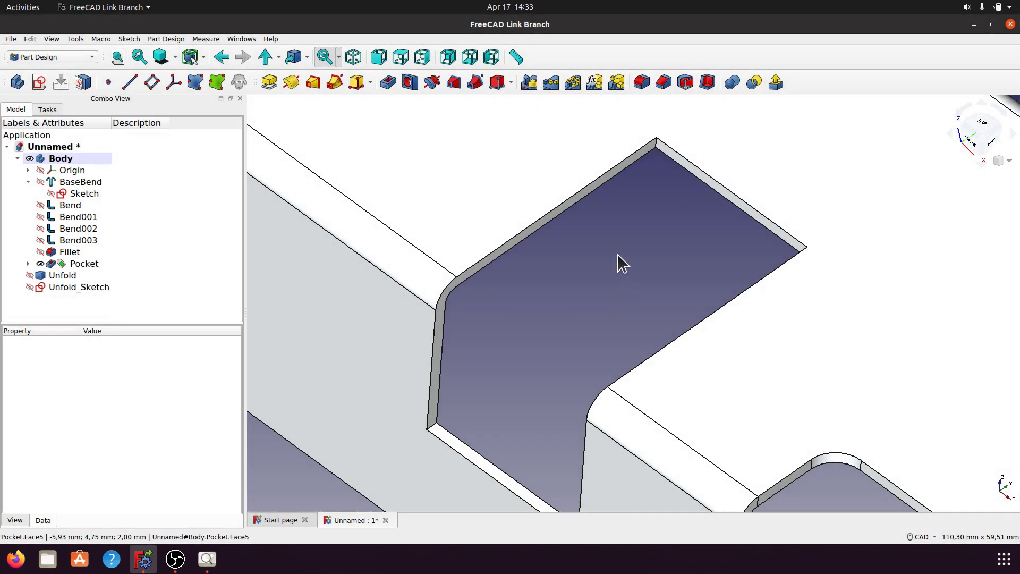
- Start a 5 mm radius fillet on the two inner corner edges of the cutout in the base plate
{"action": "left_click", "coordinate": [655, 143]}
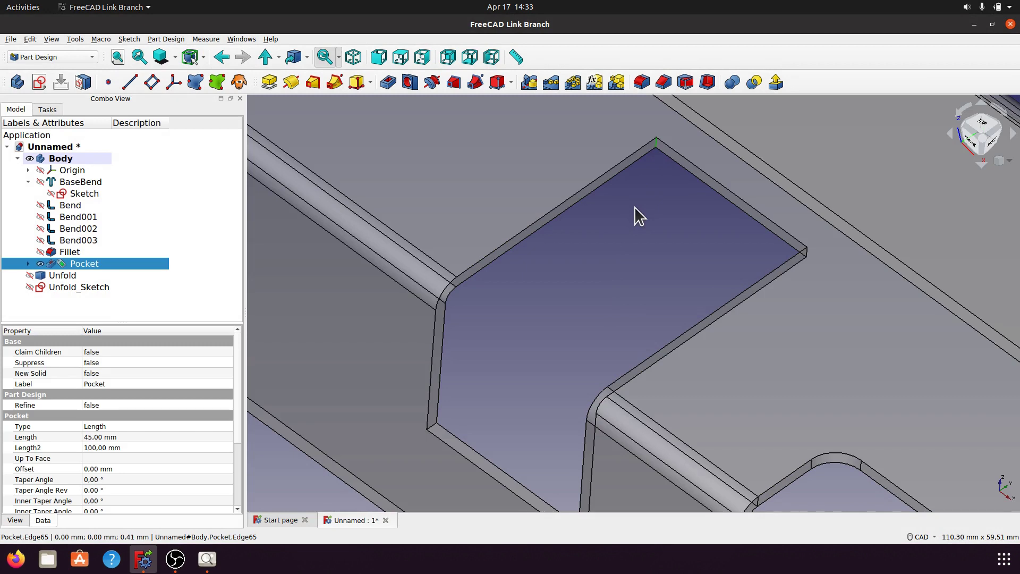
{"action": "left_click", "coordinate": [643, 82]}
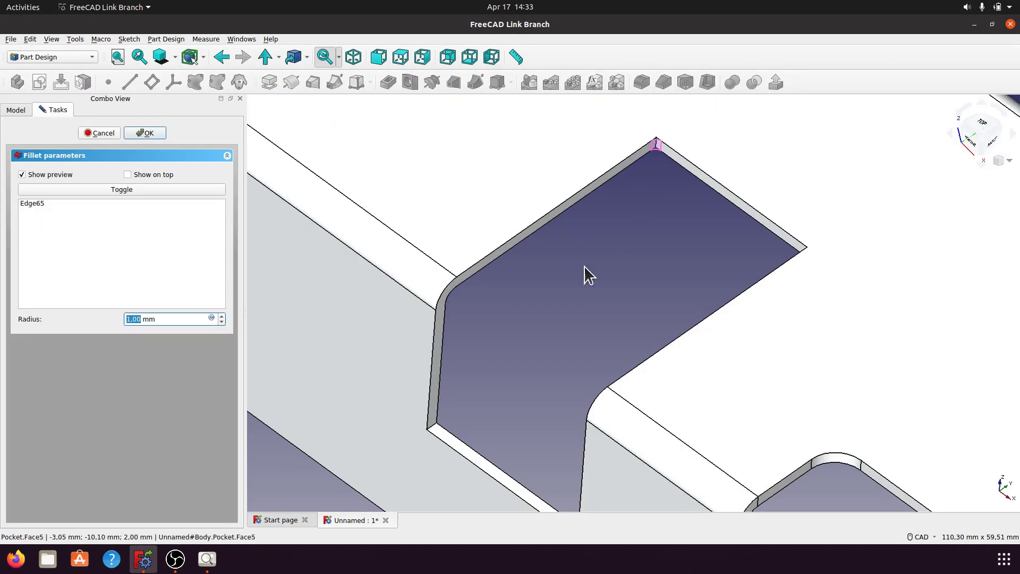
{"action": "left_click_drag", "start_coordinate": [155, 319], "coordinate": [123, 342]}
{"action": "type", "text": "5"}
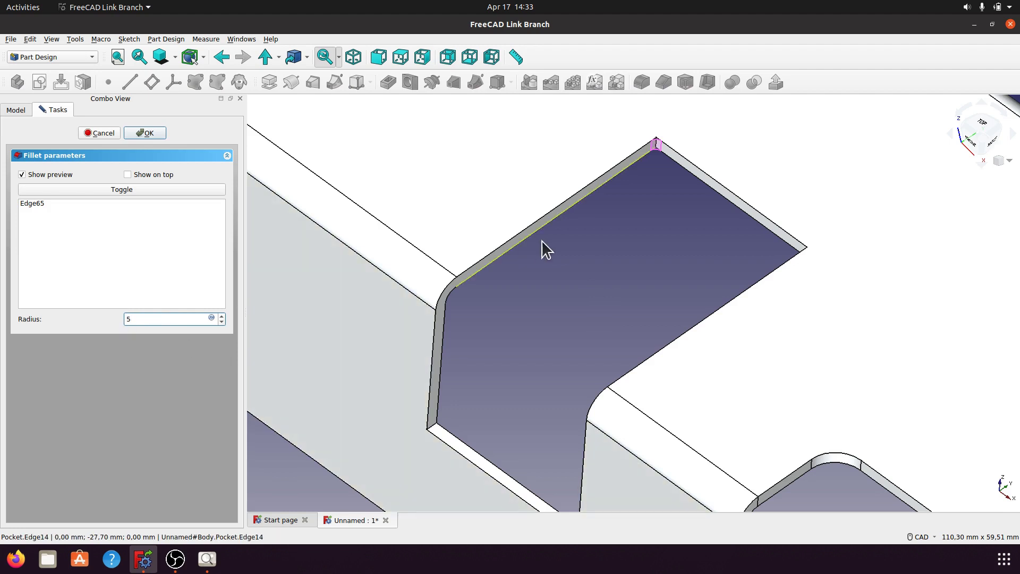
{"action": "middle_click_drag", "start_coordinate": [610, 255], "coordinate": [645, 219]}
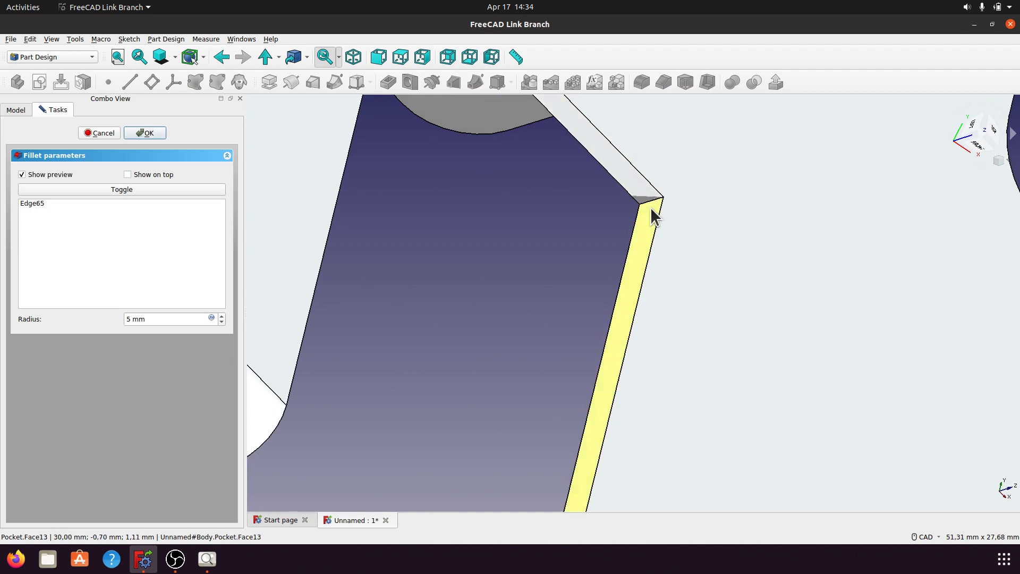
{"action": "left_click", "coordinate": [649, 201]}
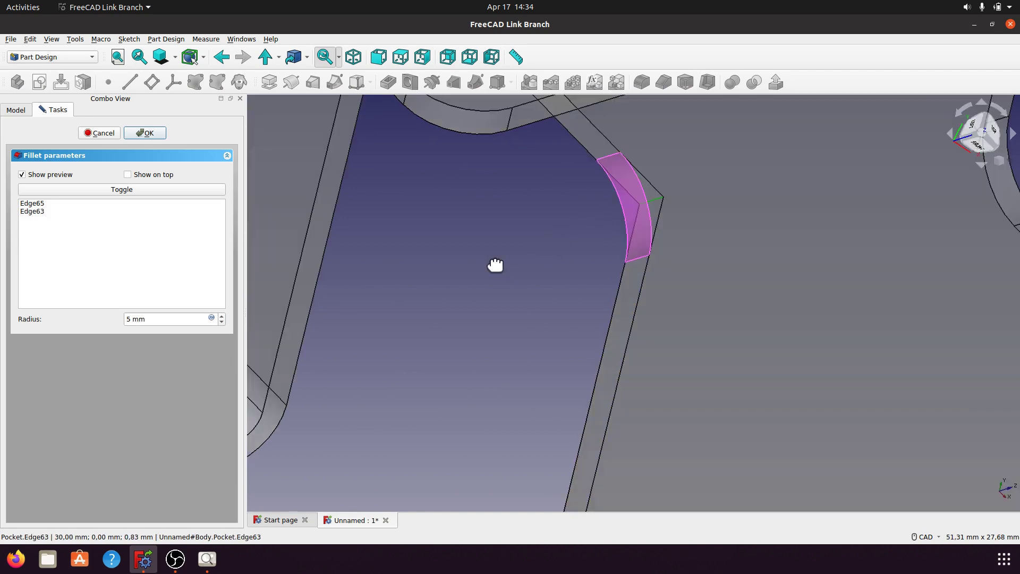
- Add the two lower corner edges of the cutout in the front long flange to the fillet, and apply it
{"action": "scroll", "coordinate": [492, 264], "scroll_direction": "down", "scroll_amount": 3}
{"action": "middle_click_drag", "start_coordinate": [492, 264], "coordinate": [585, 227]}
{"action": "scroll", "coordinate": [585, 227], "scroll_direction": "up", "scroll_amount": 3}
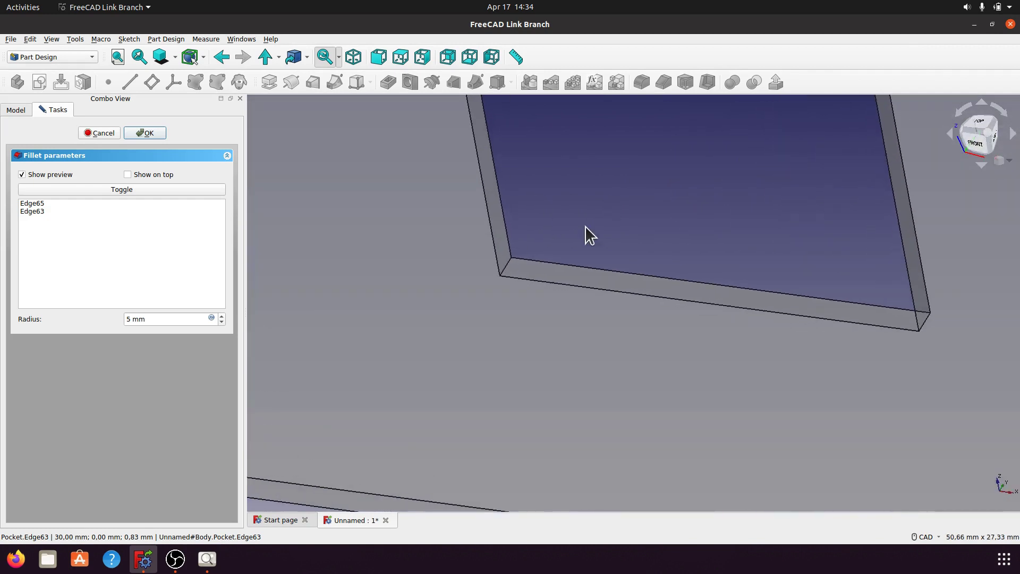
{"action": "left_click", "coordinate": [504, 270]}
{"action": "middle_click_drag", "start_coordinate": [664, 201], "coordinate": [603, 220]}
{"action": "scroll", "coordinate": [602, 220], "scroll_direction": "down", "scroll_amount": 3}
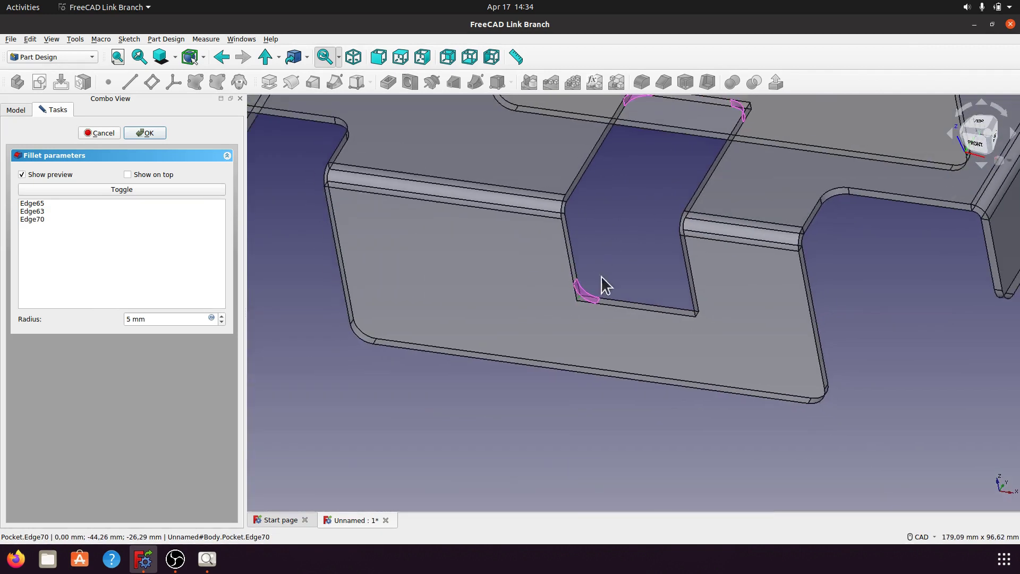
{"action": "middle_click_drag", "start_coordinate": [601, 276], "coordinate": [660, 357]}
{"action": "scroll", "coordinate": [679, 333], "scroll_direction": "up", "scroll_amount": 3}
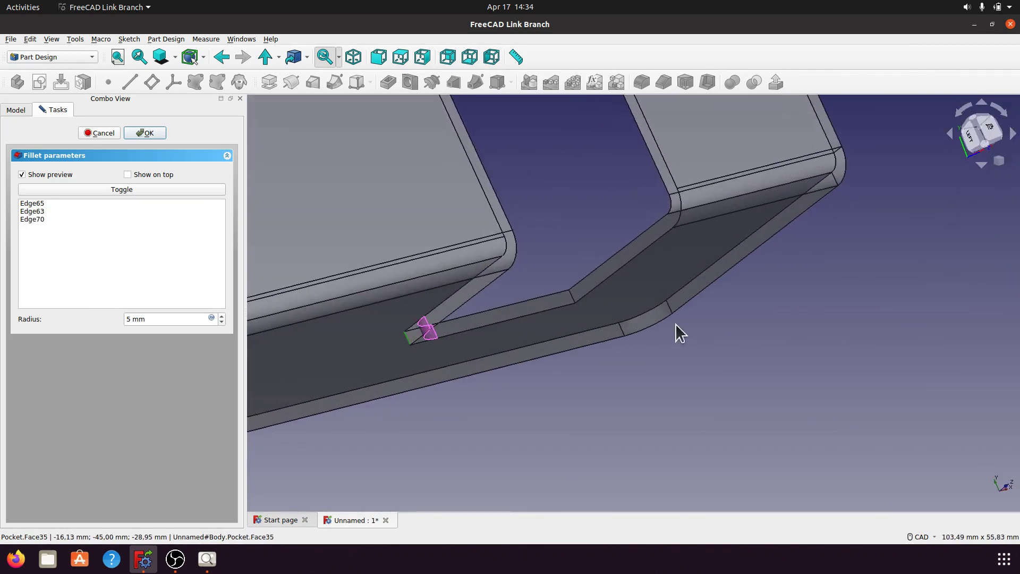
{"action": "left_click", "coordinate": [573, 302]}
{"action": "scroll", "coordinate": [642, 278], "scroll_direction": "down", "scroll_amount": 5}
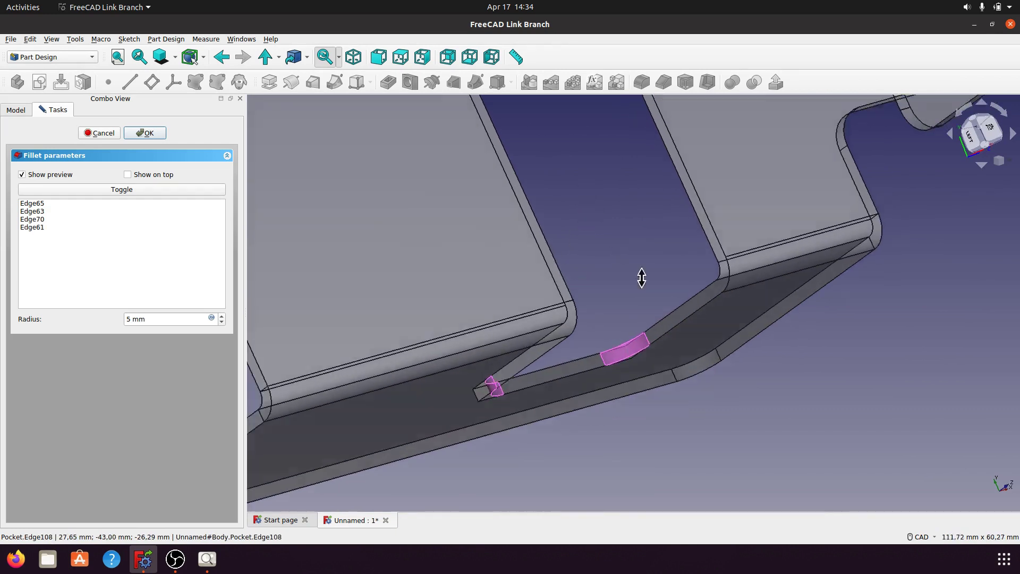
{"action": "middle_click_drag", "start_coordinate": [728, 380], "coordinate": [507, 323]}
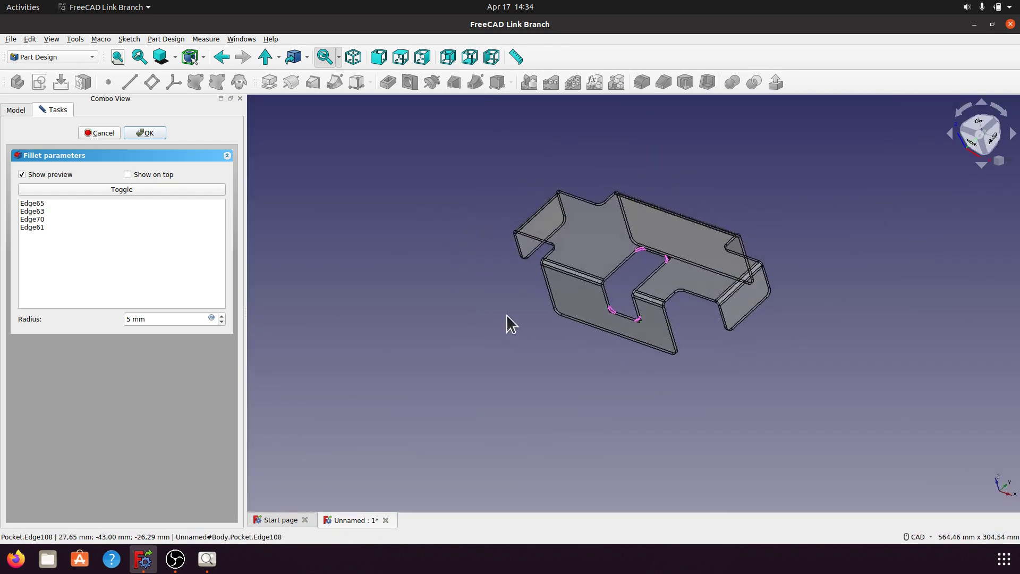
{"action": "left_click", "coordinate": [144, 133]}
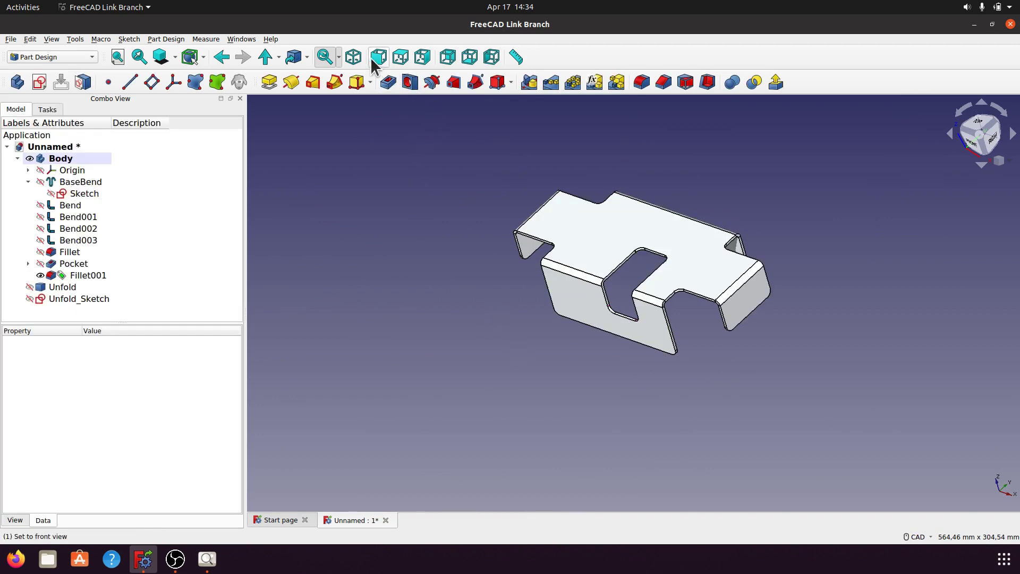
- Switch to the Sheet Metal workbench and check the upright tab's dimensions in the Practice 06 drawing
{"action": "scroll", "coordinate": [514, 372], "scroll_direction": "up", "scroll_amount": 3}
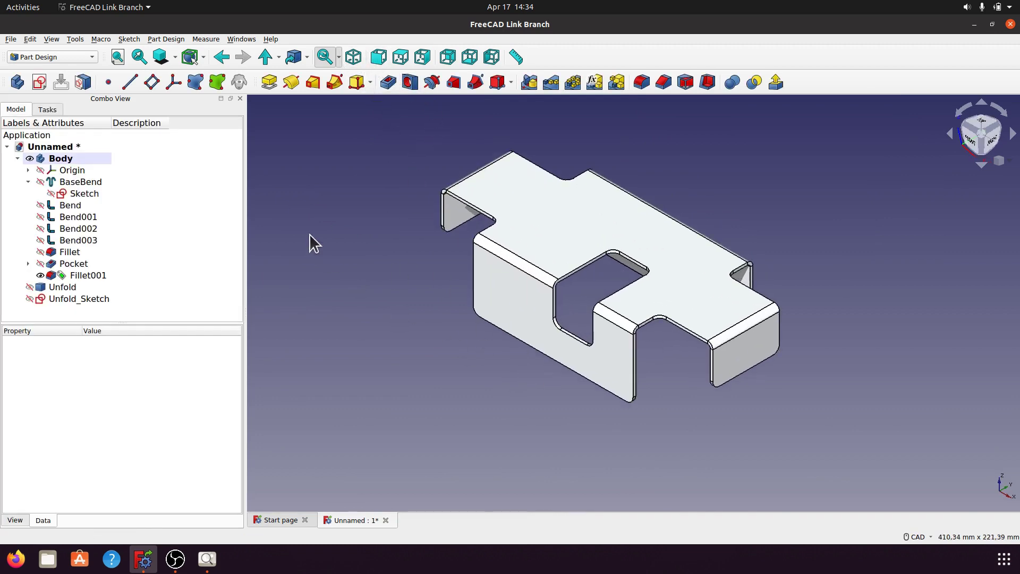
{"action": "left_click_drag", "start_coordinate": [245, 196], "coordinate": [172, 198]}
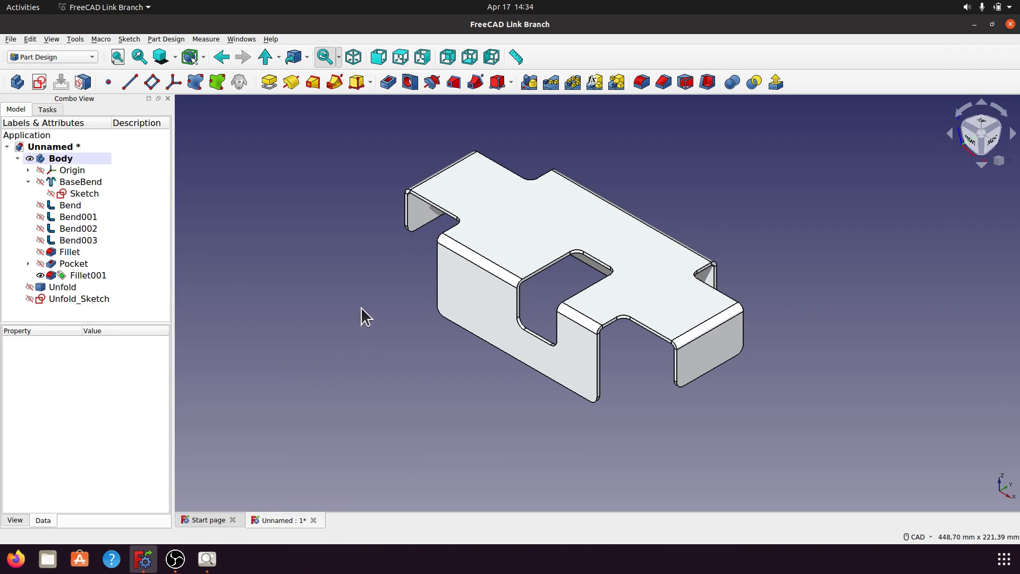
{"action": "middle_click_drag", "start_coordinate": [374, 322], "coordinate": [411, 337]}
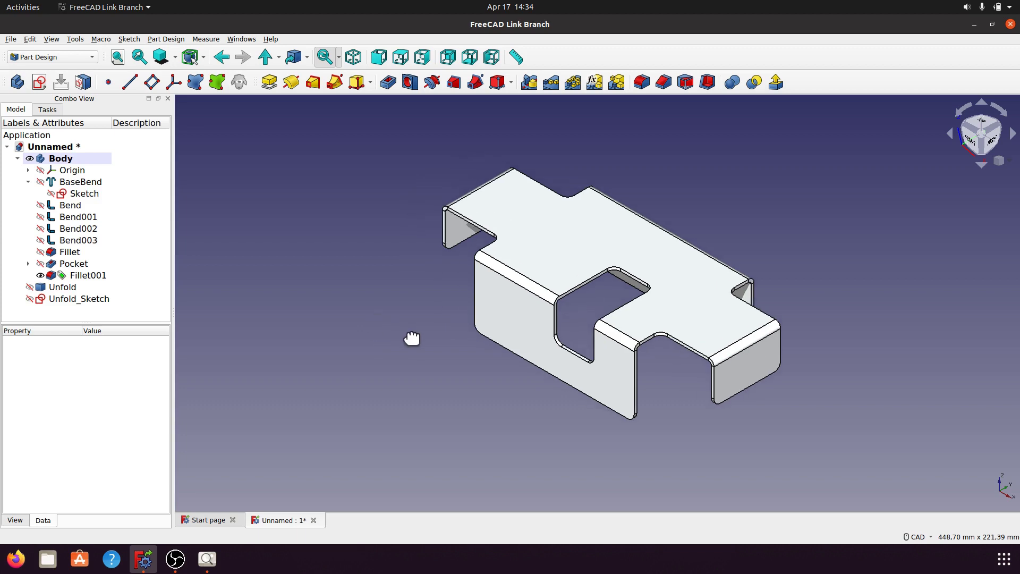
{"action": "scroll", "coordinate": [411, 329], "scroll_direction": "up", "scroll_amount": 2}
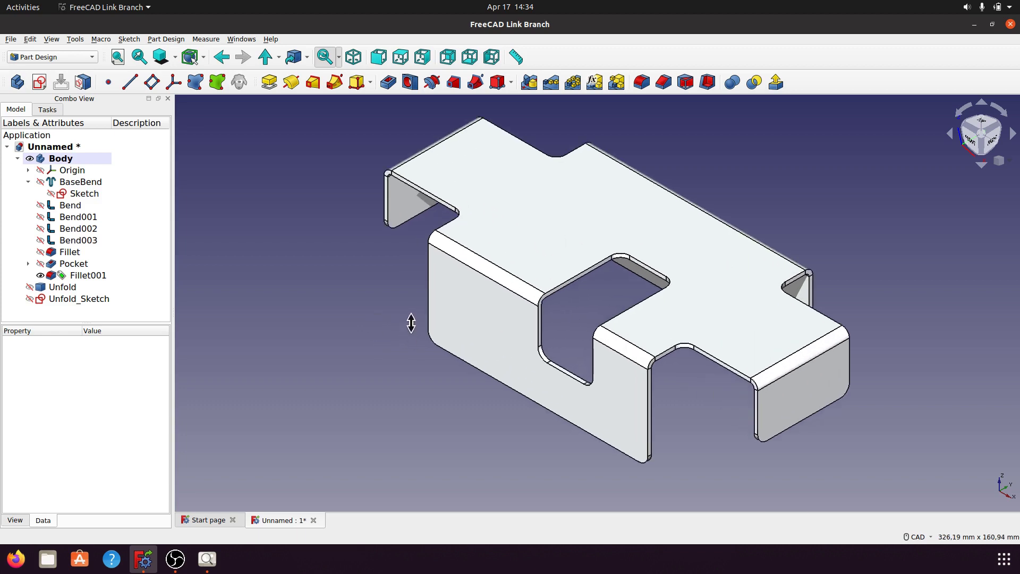
{"action": "left_click", "coordinate": [93, 57]}
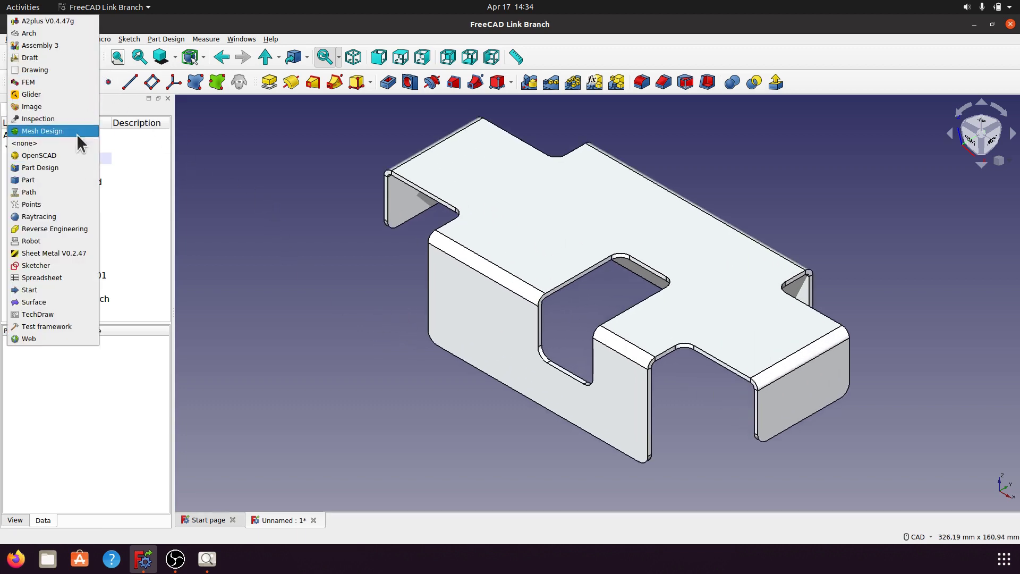
{"action": "left_click", "coordinate": [54, 253]}
{"action": "key", "text": "alt+Tab"}
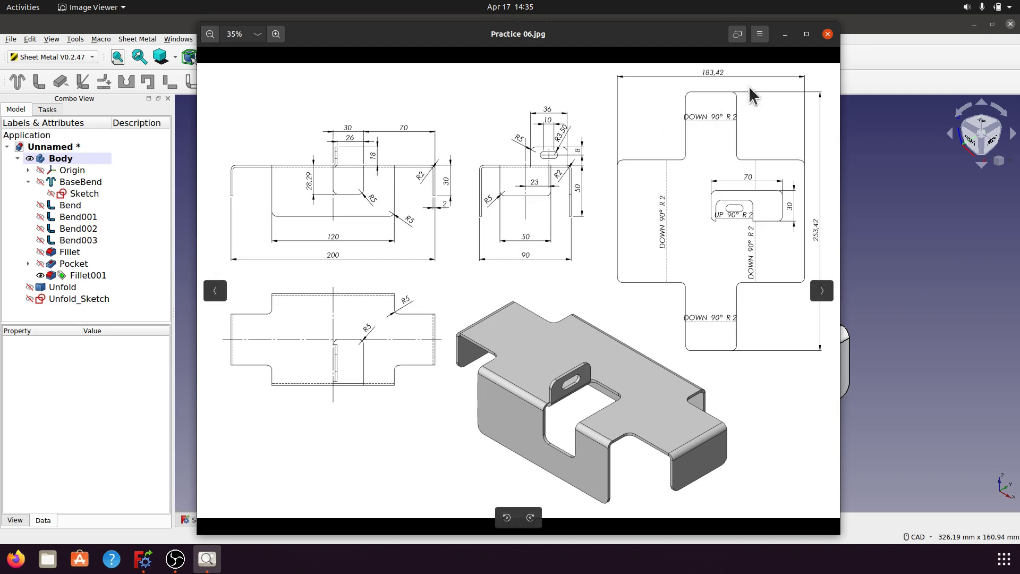
{"action": "left_click", "coordinate": [785, 34]}
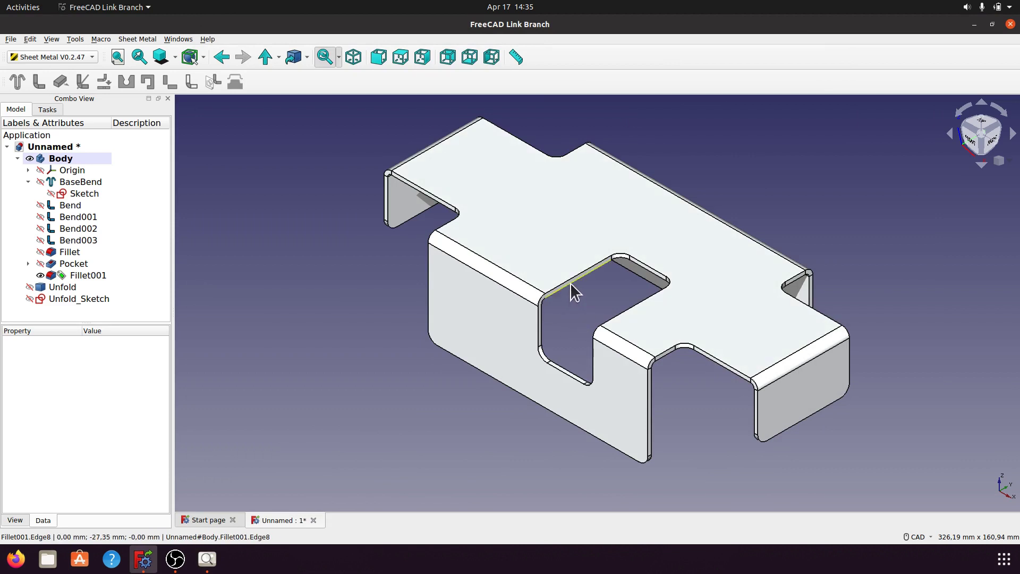
- Add an upward bend wall on the cutout's left edge in the base plate, with 14 mm length and 2 mm radius
{"action": "left_click", "coordinate": [569, 282]}
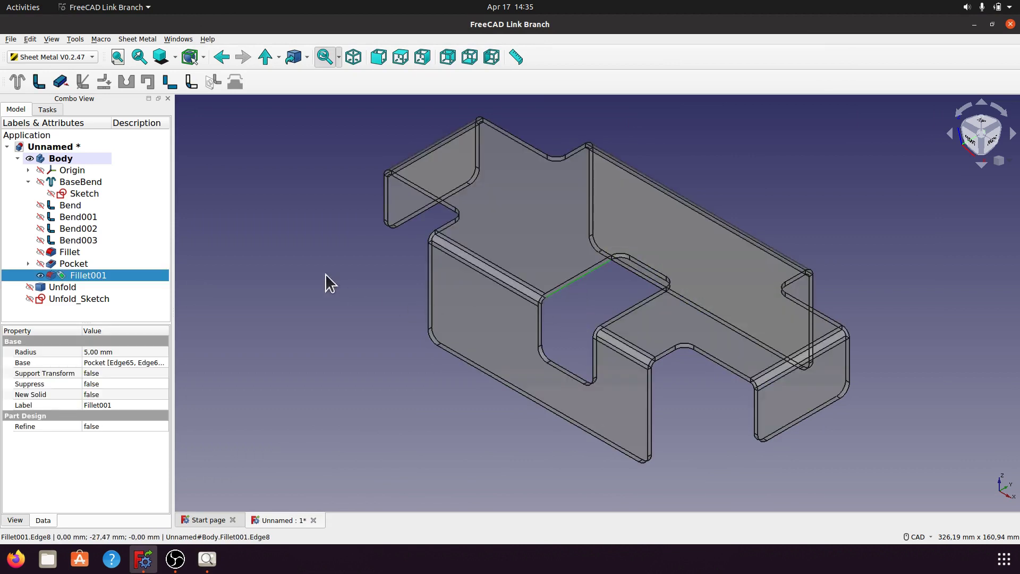
{"action": "left_click", "coordinate": [39, 81]}
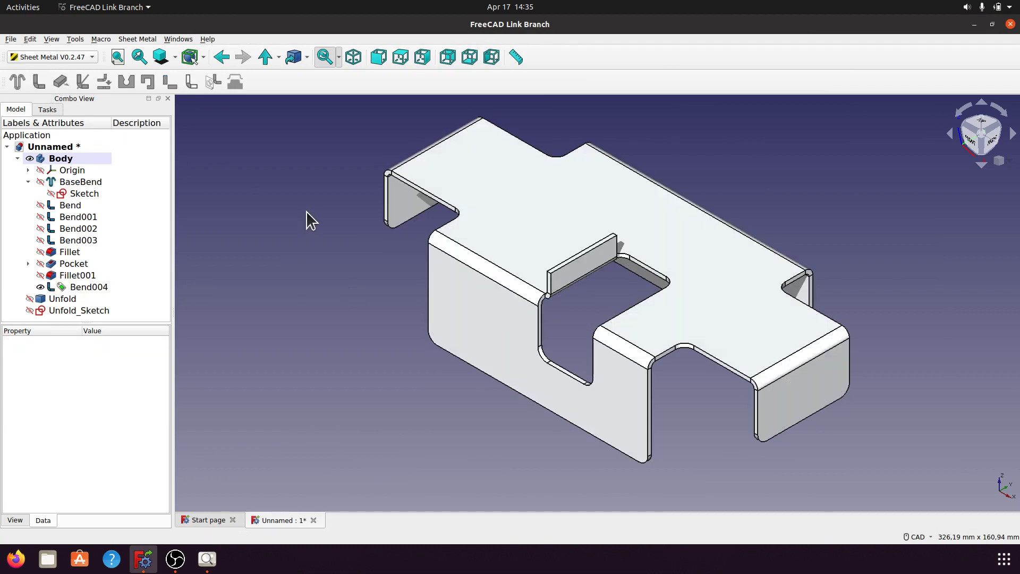
{"action": "left_click", "coordinate": [86, 287]}
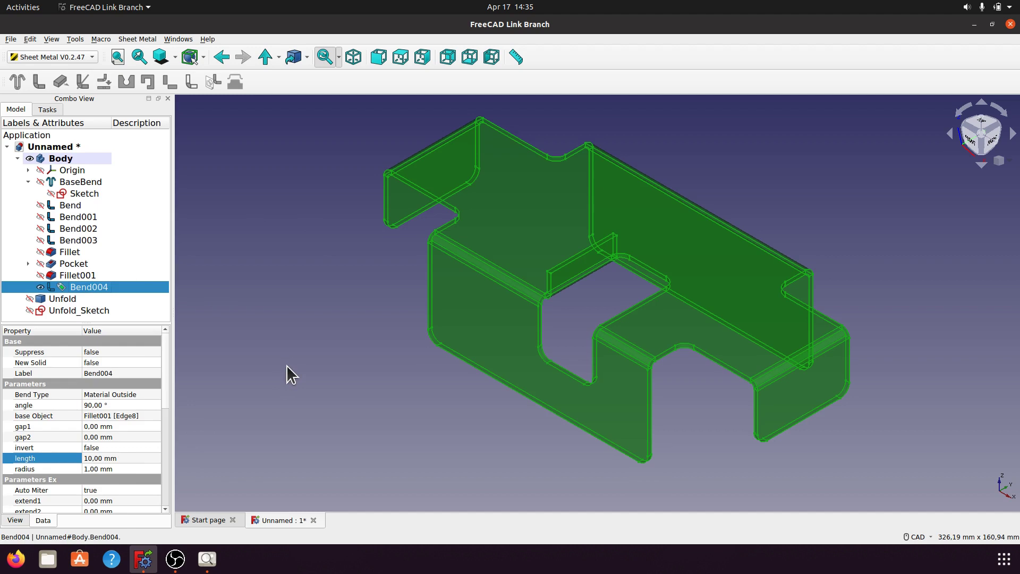
{"action": "left_click", "coordinate": [90, 458]}
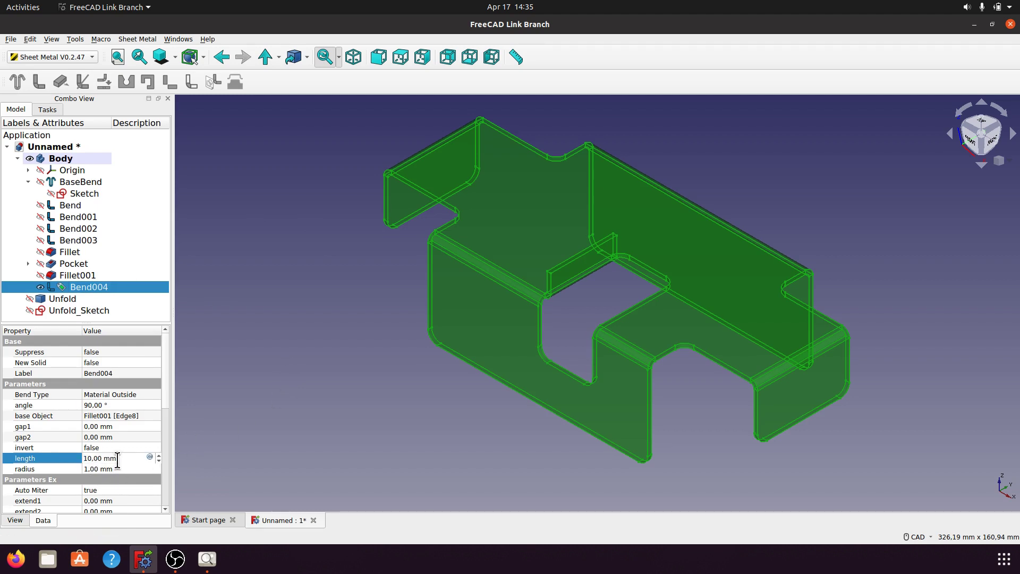
{"action": "type", "text": "14"}
{"action": "left_click", "coordinate": [117, 472]}
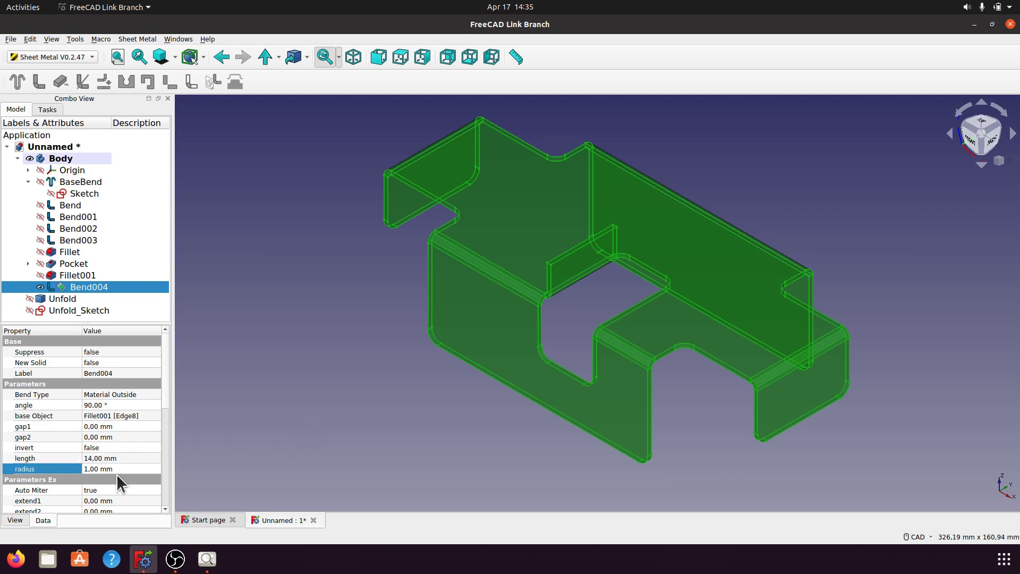
{"action": "left_click", "coordinate": [116, 472]}
{"action": "type", "text": "2"}
{"action": "key", "text": "Return"}
{"action": "left_click", "coordinate": [358, 365]}
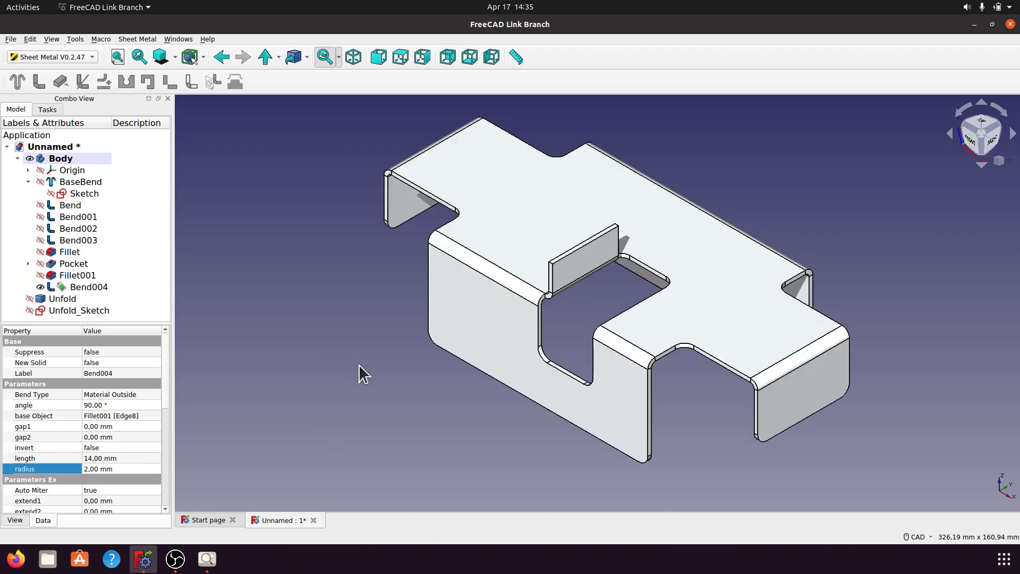
- Measure the new tab's height from its upper front corner down to the base plate's upper surface
{"action": "scroll", "coordinate": [489, 441], "scroll_direction": "up", "scroll_amount": 5}
{"action": "middle_click_drag", "start_coordinate": [436, 353], "coordinate": [602, 296]}
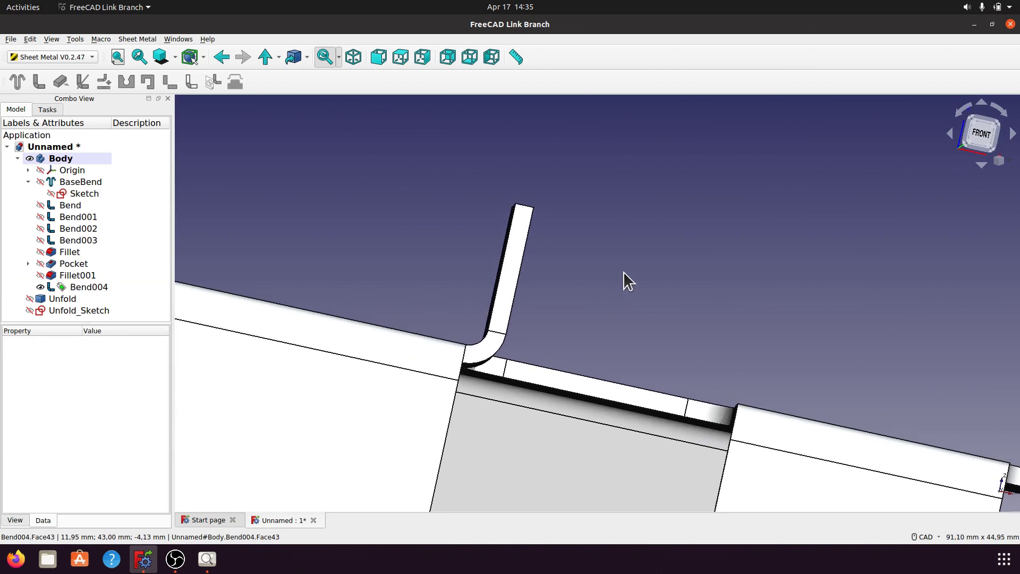
{"action": "middle_click_drag", "start_coordinate": [619, 225], "coordinate": [557, 166]}
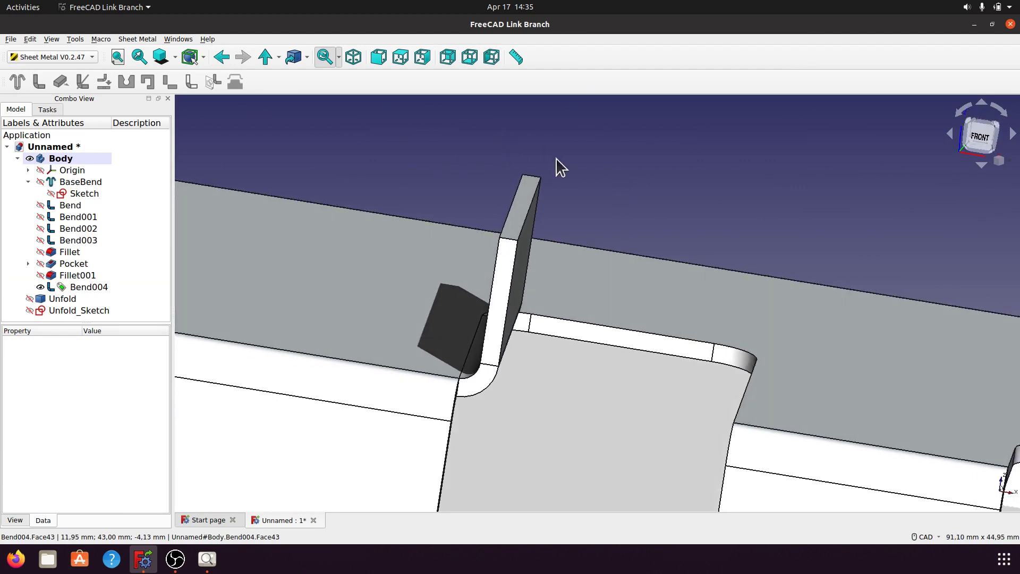
{"action": "left_click", "coordinate": [516, 57]}
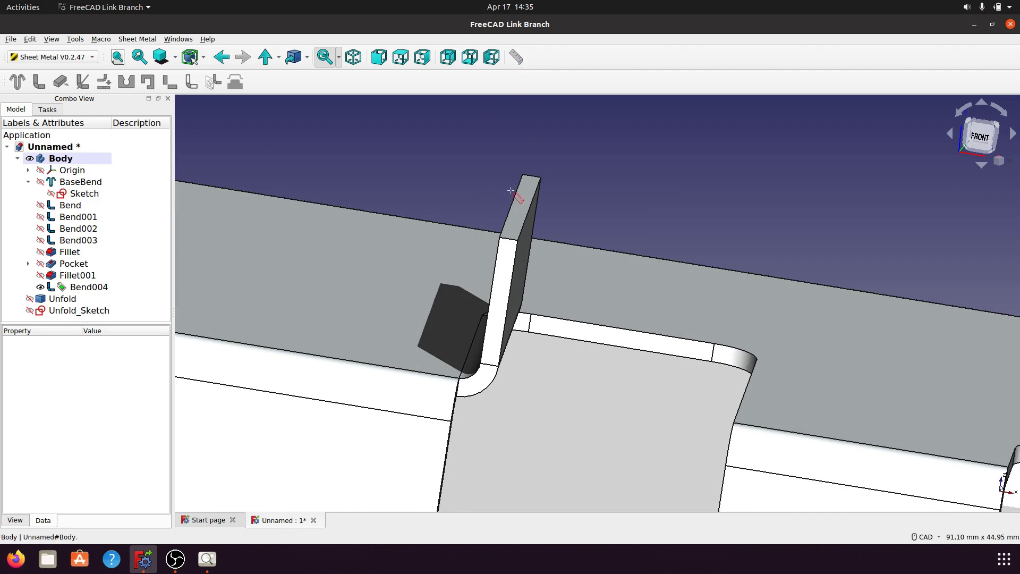
{"action": "left_click", "coordinate": [500, 238]}
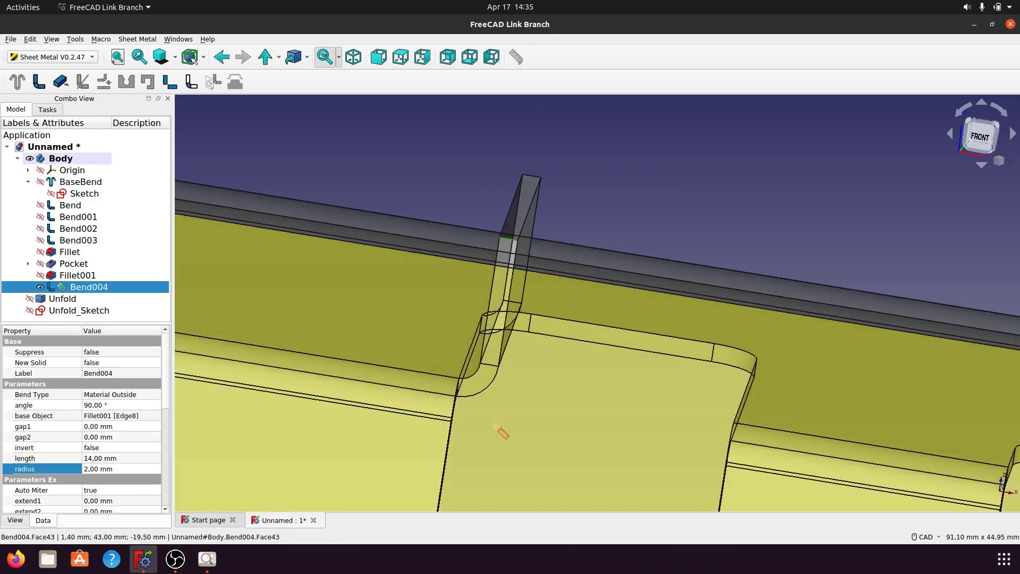
{"action": "left_click", "coordinate": [459, 378]}
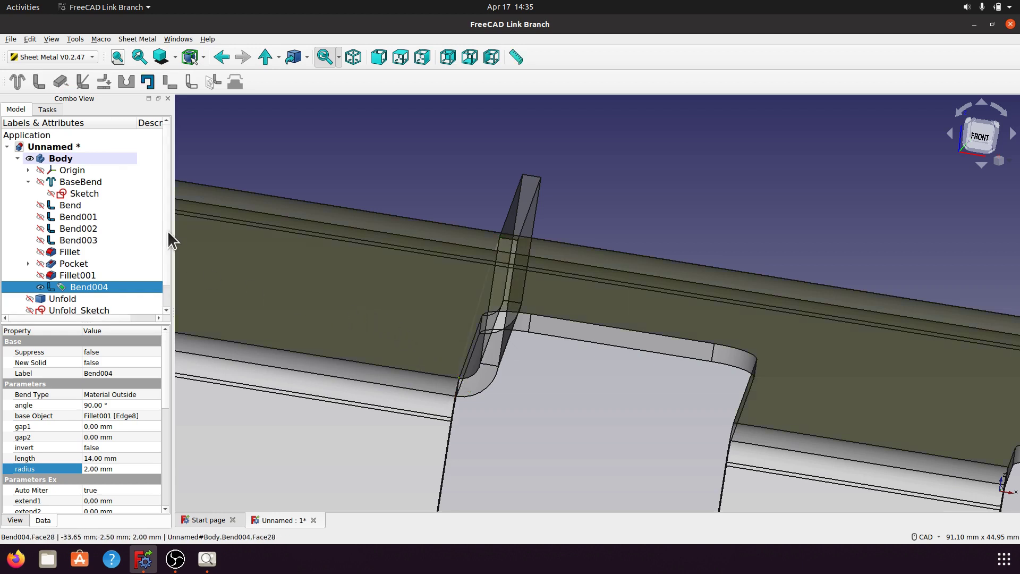
{"action": "scroll", "coordinate": [167, 231], "scroll_direction": "down", "scroll_amount": 1}
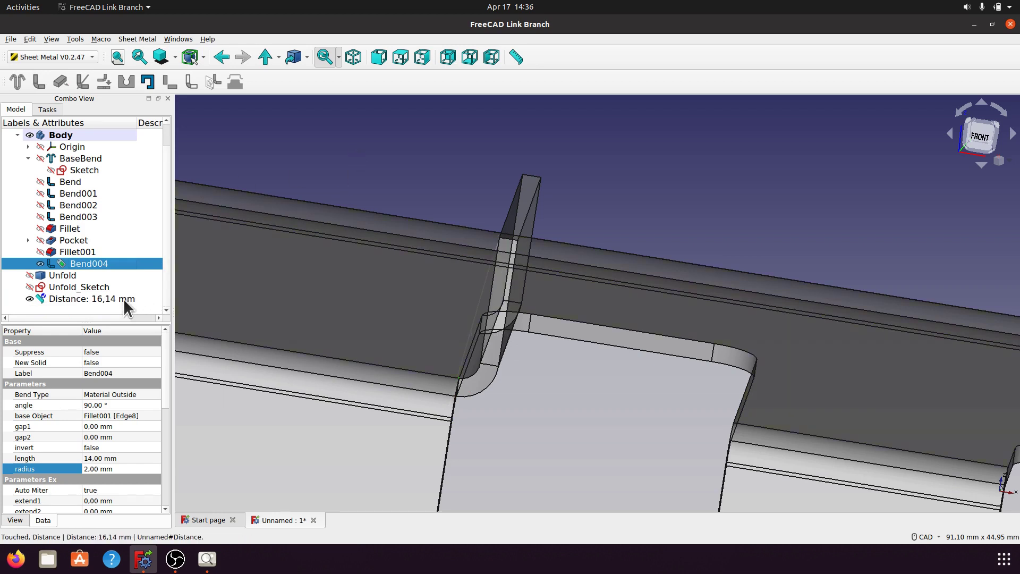
- Set the tab bend's length to 16 mm and delete the distance measurement
{"action": "left_click", "coordinate": [91, 458]}
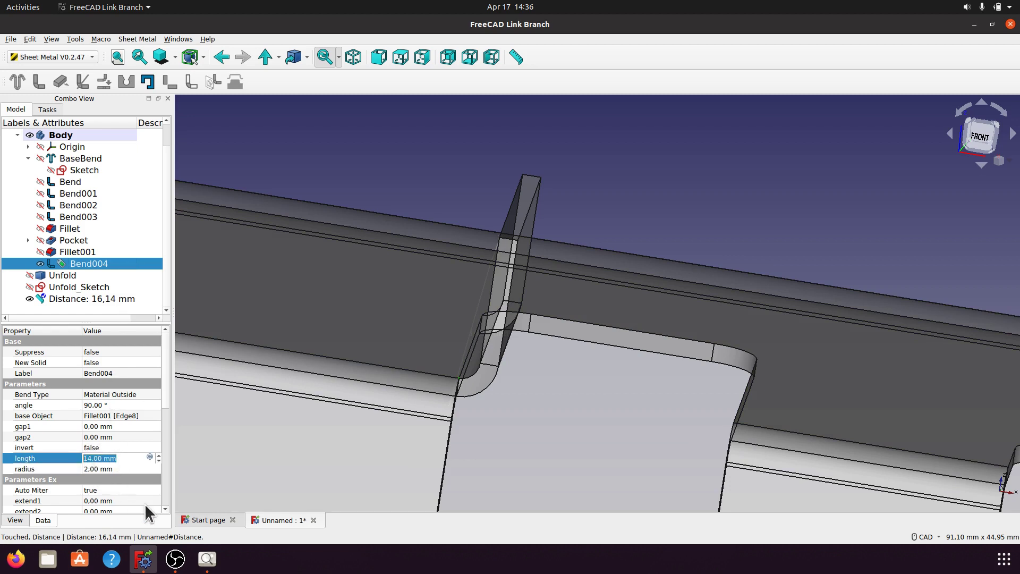
{"action": "type", "text": "16"}
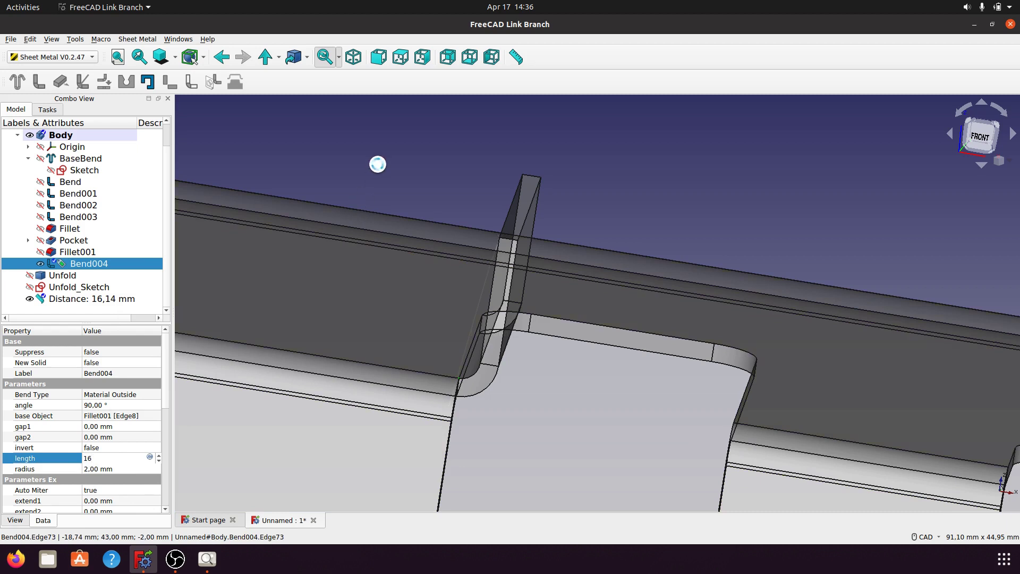
{"action": "key", "text": "Return"}
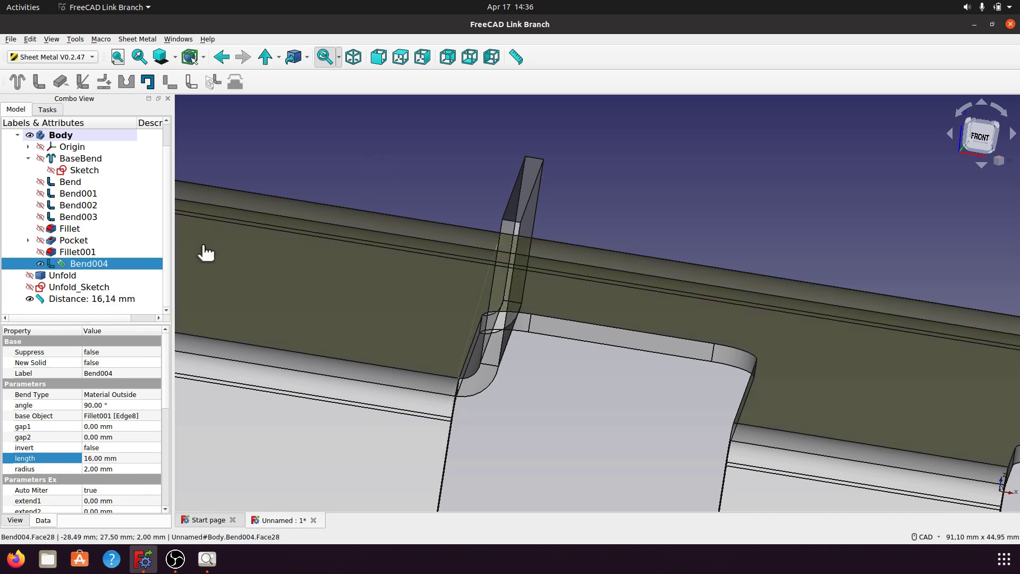
{"action": "right_click", "coordinate": [103, 299]}
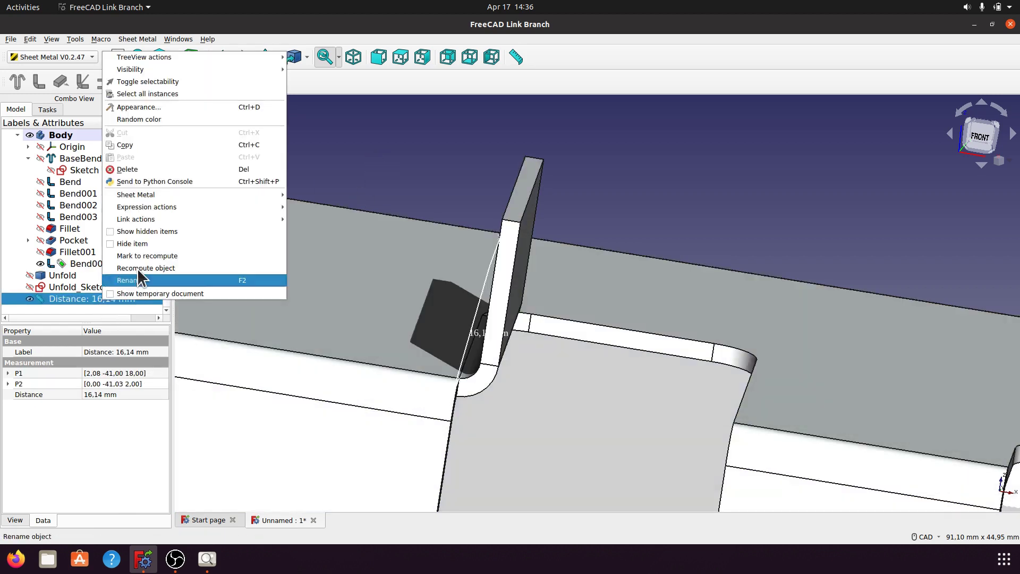
{"action": "left_click", "coordinate": [130, 169]}
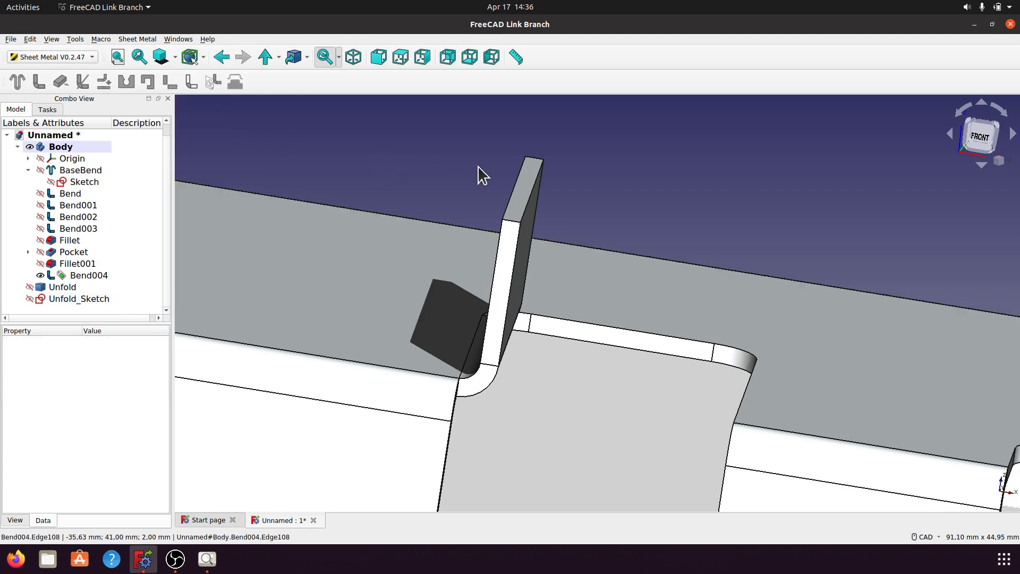
- Measure the lengthened tab's height again between its upper front corner and the base plate
{"action": "left_click", "coordinate": [515, 57]}
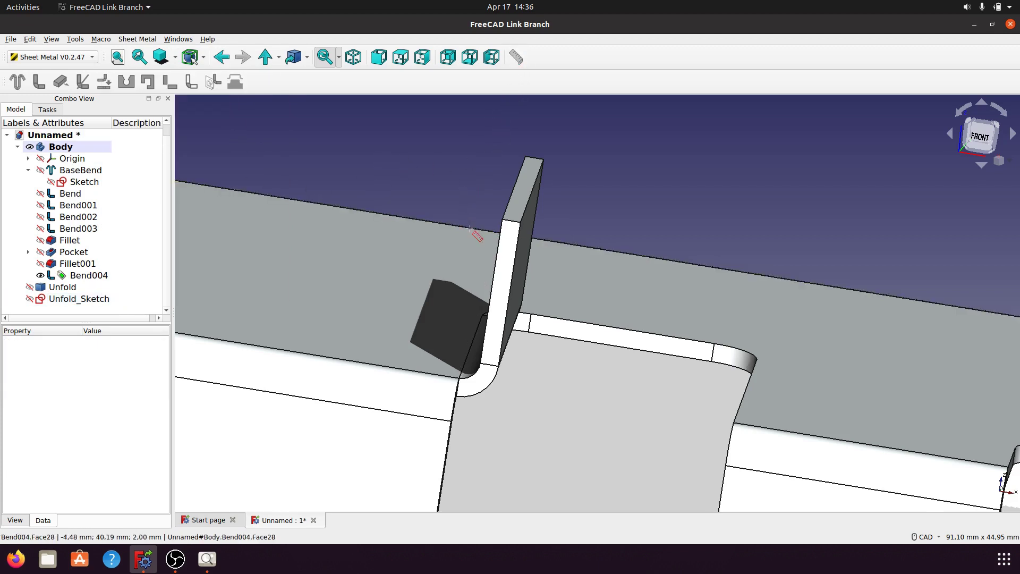
{"action": "left_click", "coordinate": [502, 219]}
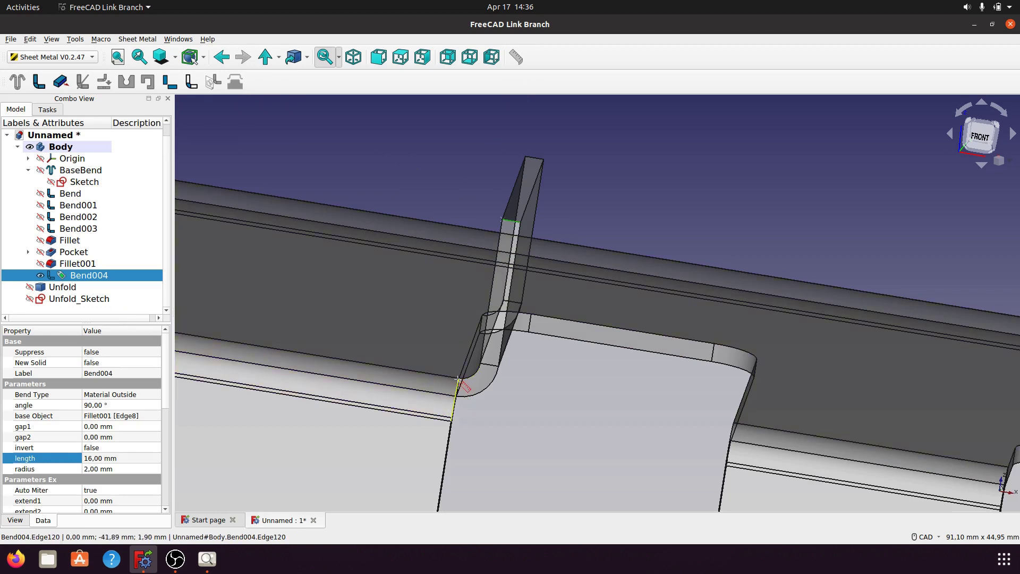
{"action": "left_click", "coordinate": [459, 378]}
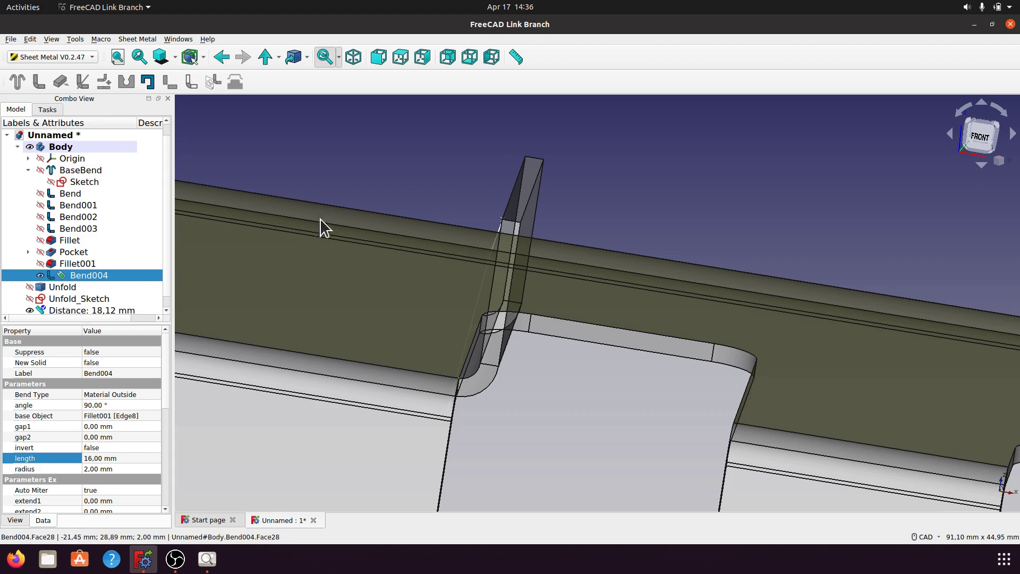
{"action": "scroll", "coordinate": [338, 221], "scroll_direction": "down", "scroll_amount": 2}
{"action": "scroll", "coordinate": [164, 191], "scroll_direction": "down", "scroll_amount": 1}
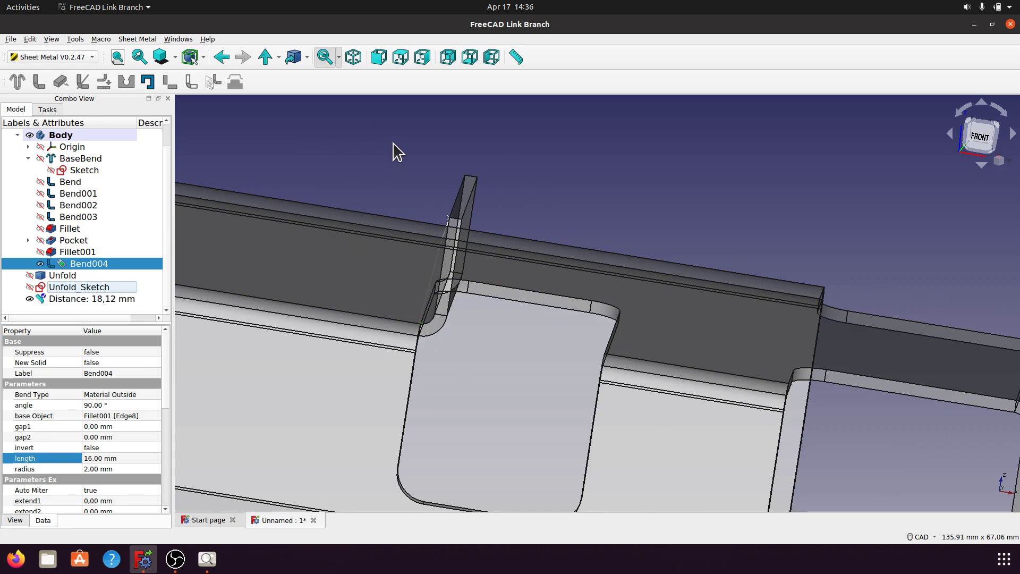
- Check the tab's height in the Practice 06 drawing, and delete the second distance measurement
{"action": "left_click", "coordinate": [207, 558]}
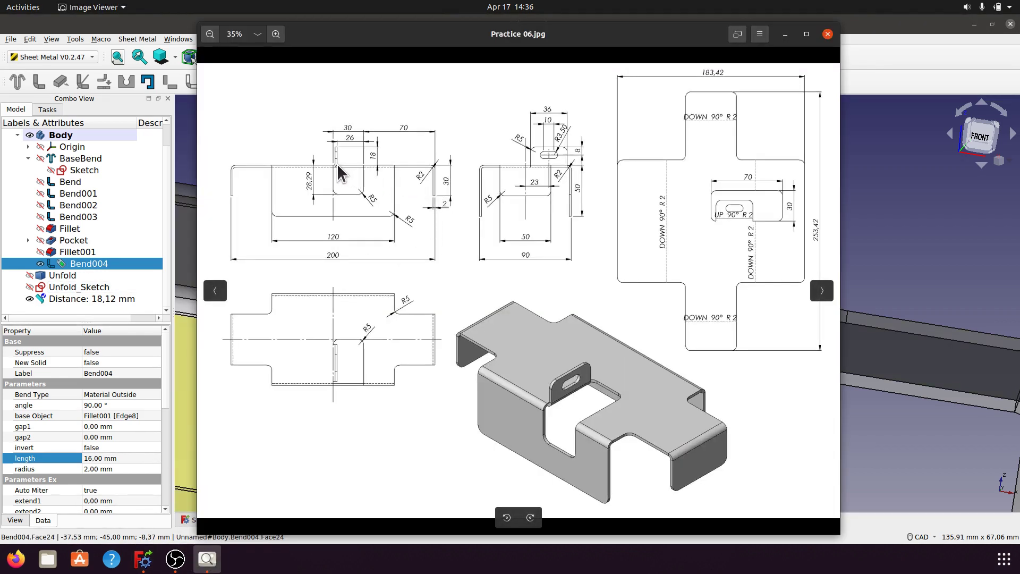
{"action": "left_click", "coordinate": [785, 34]}
{"action": "right_click", "coordinate": [104, 300]}
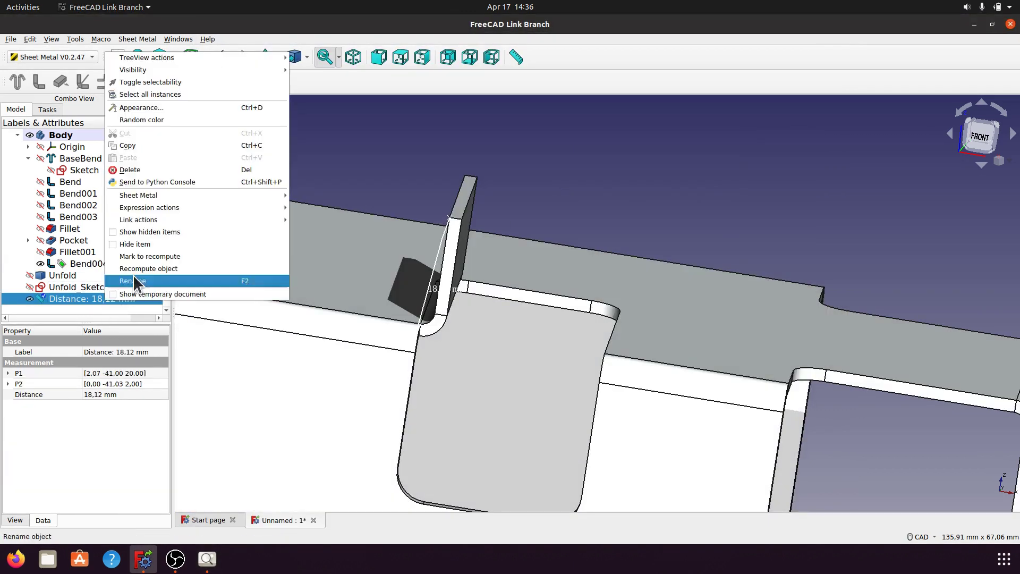
{"action": "left_click", "coordinate": [129, 170]}
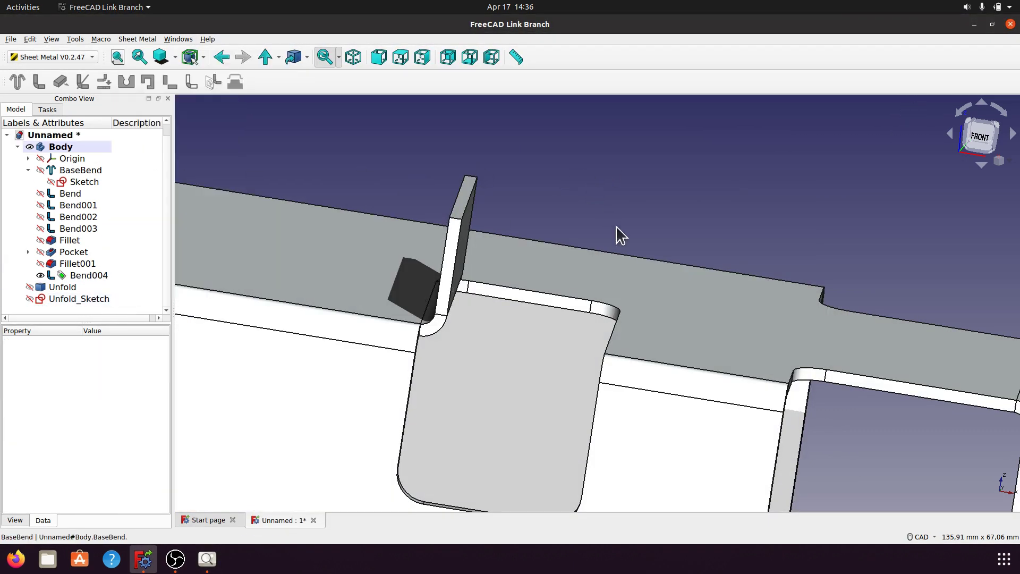
- Check the tab's slot in the Practice 06 drawing, and create a Part Design sketch on the tab's flat face beside the cutout
{"action": "left_click", "coordinate": [207, 558]}
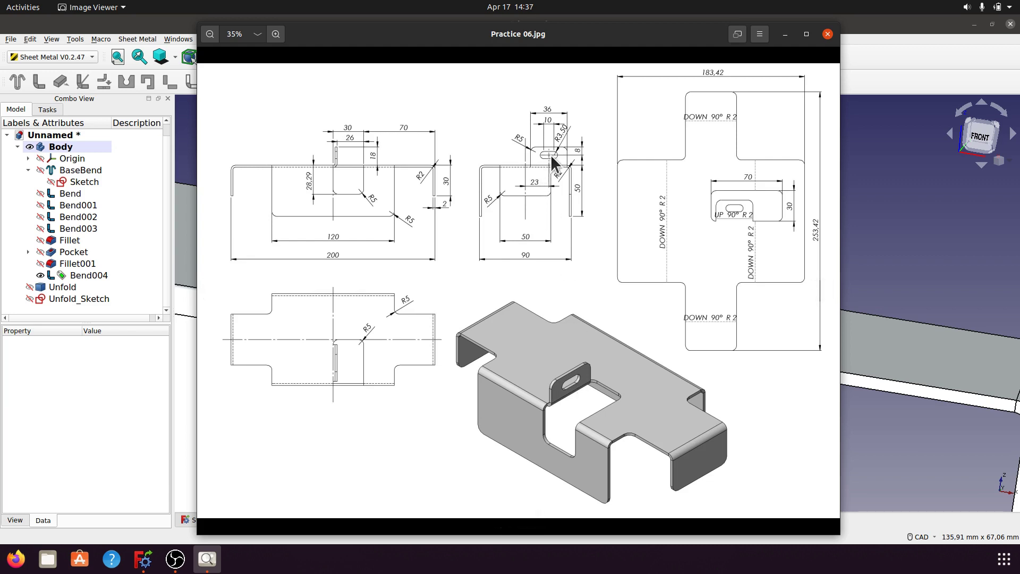
{"action": "left_click", "coordinate": [784, 35]}
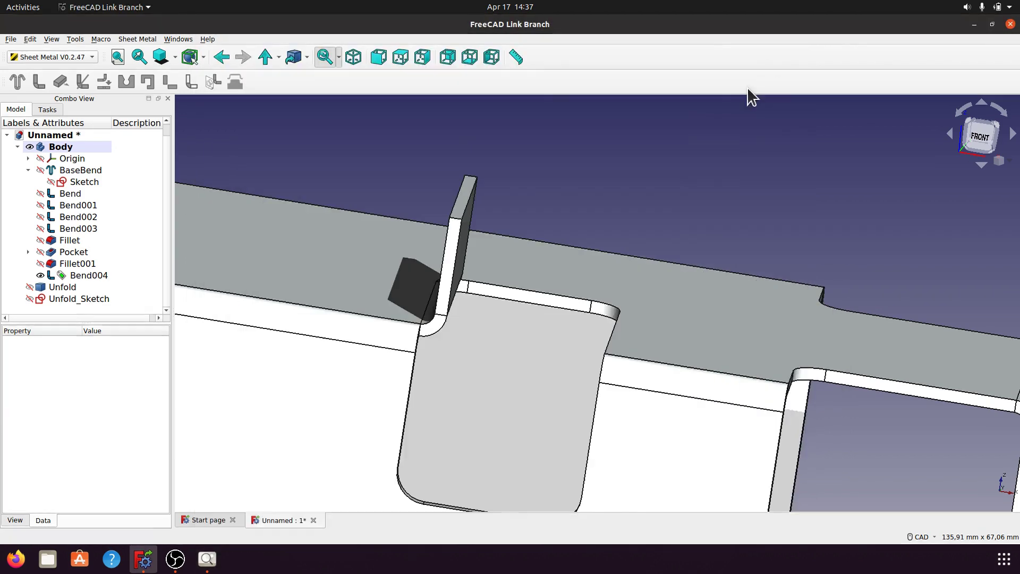
{"action": "middle_click_drag", "start_coordinate": [613, 288], "coordinate": [596, 226]}
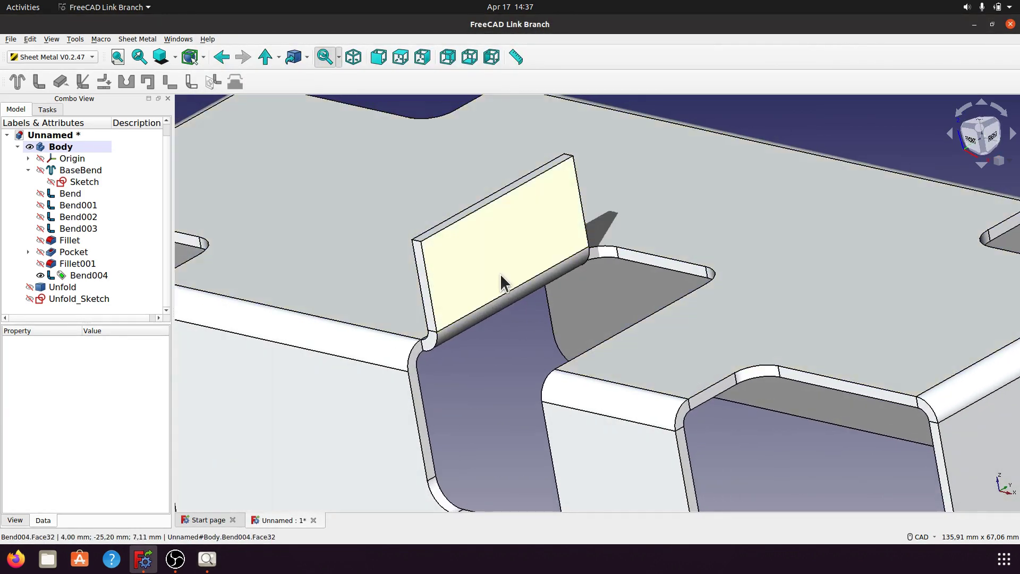
{"action": "left_click", "coordinate": [496, 268]}
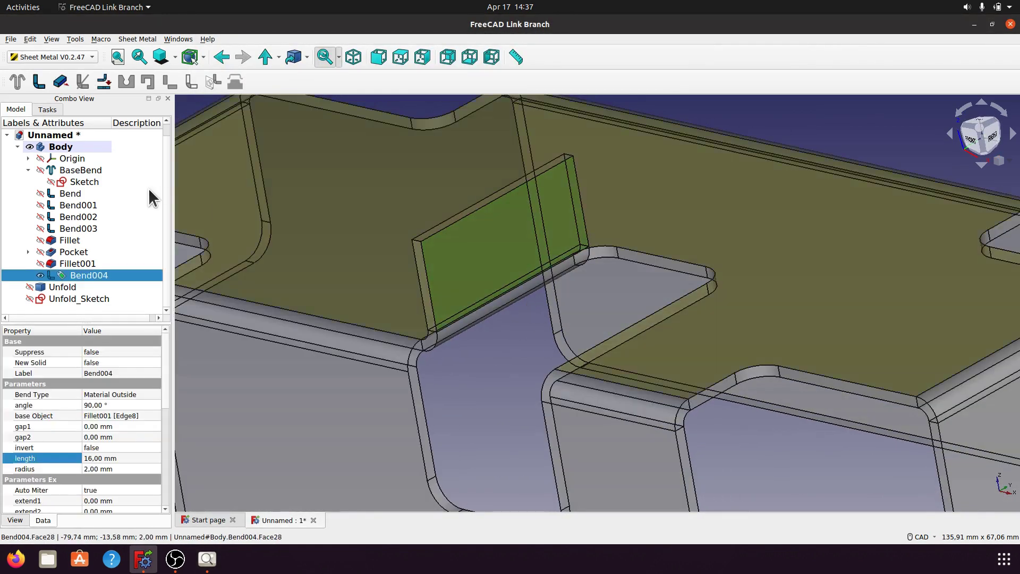
{"action": "left_click", "coordinate": [92, 57]}
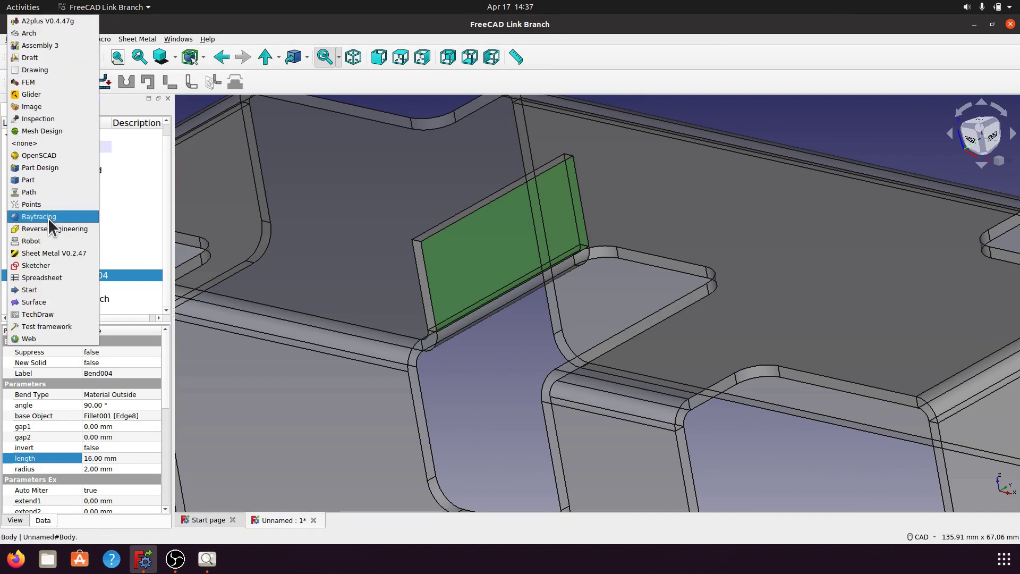
{"action": "left_click", "coordinate": [45, 169]}
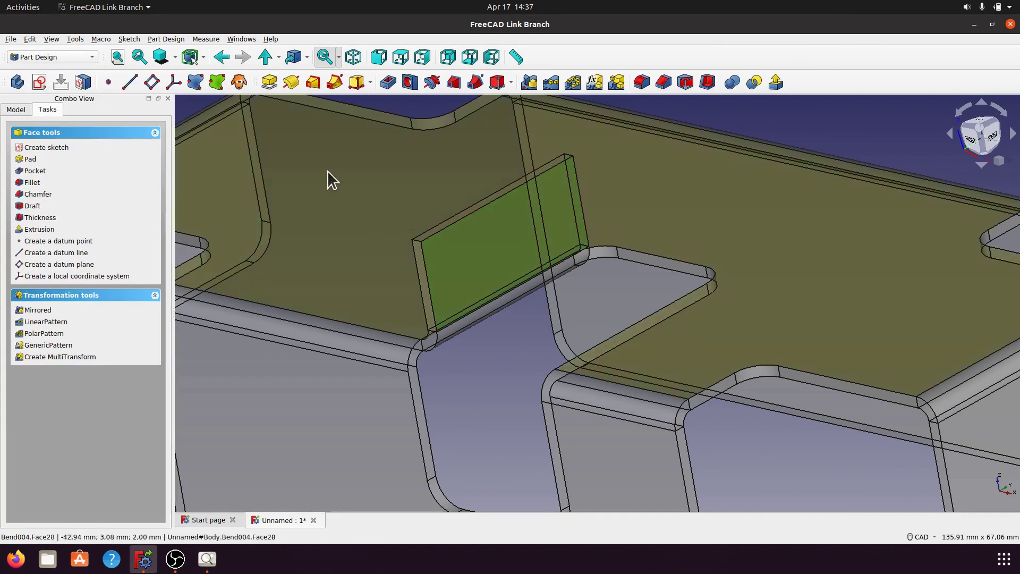
{"action": "left_click", "coordinate": [56, 149]}
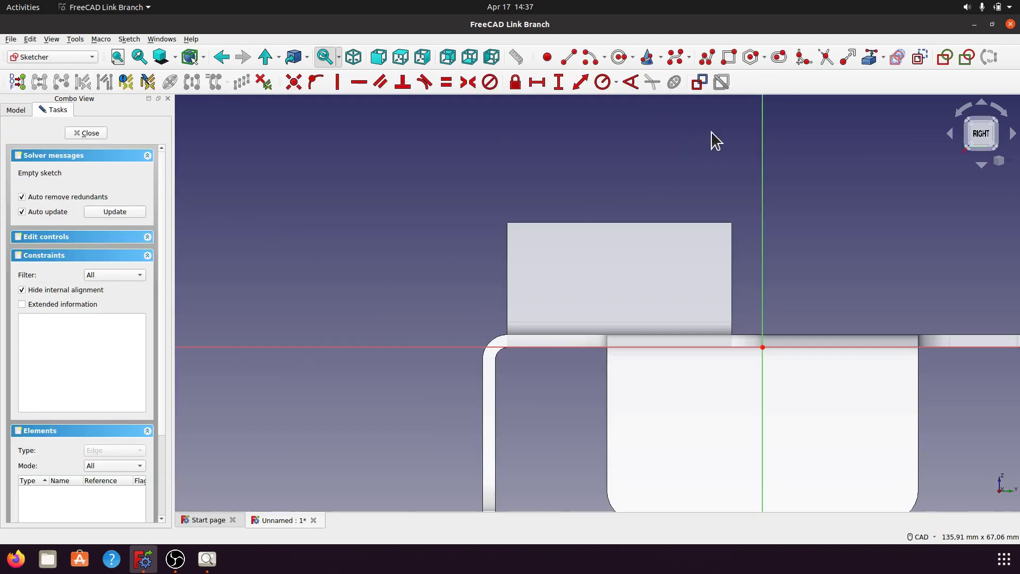
- Sketch a horizontal slot on the tab face, about 17 mm between arc centres with about 2.6 mm end radii
{"action": "left_click", "coordinate": [779, 57]}
{"action": "left_click", "coordinate": [563, 267]}
{"action": "left_click", "coordinate": [671, 272]}
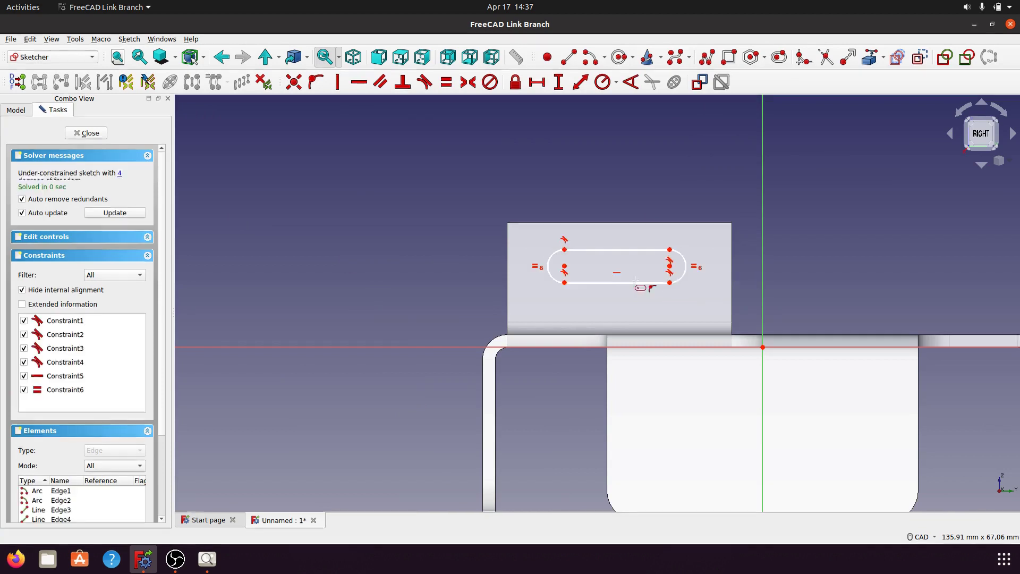
{"action": "right_click", "coordinate": [330, 266]}
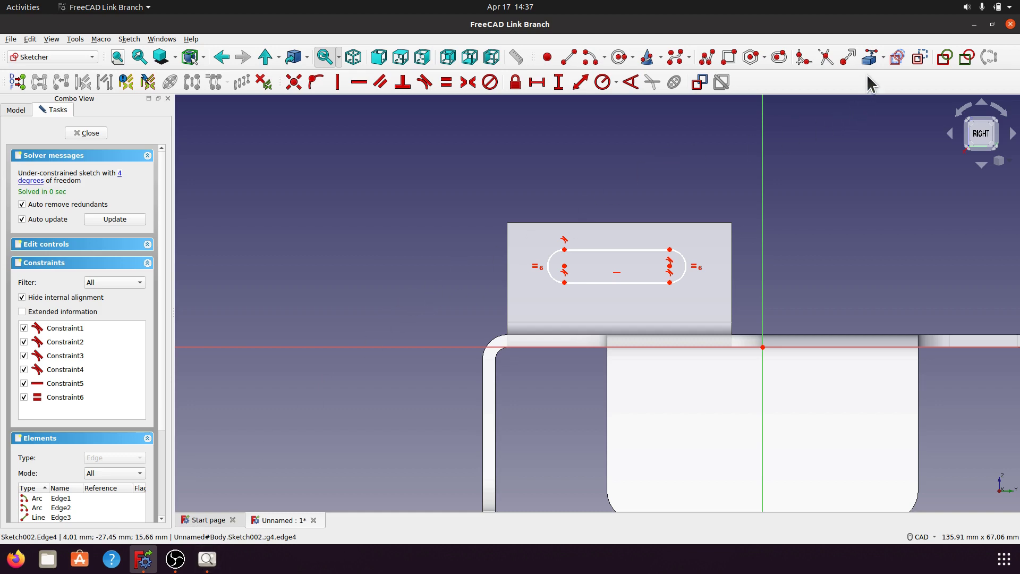
- Bring the tab's upper edge and outer side edge into the sketch as external geometry
{"action": "left_click", "coordinate": [871, 59]}
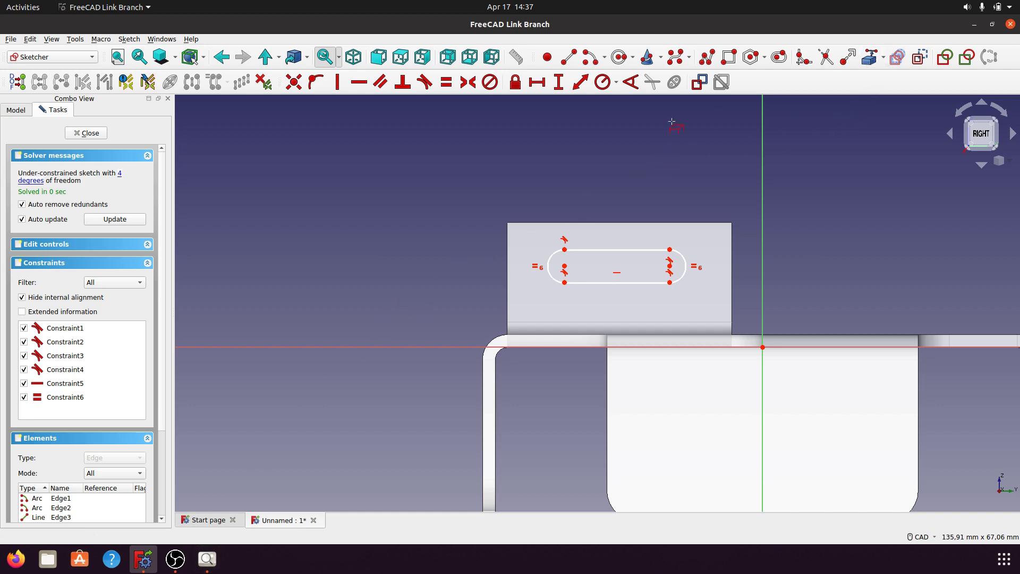
{"action": "left_click", "coordinate": [546, 222]}
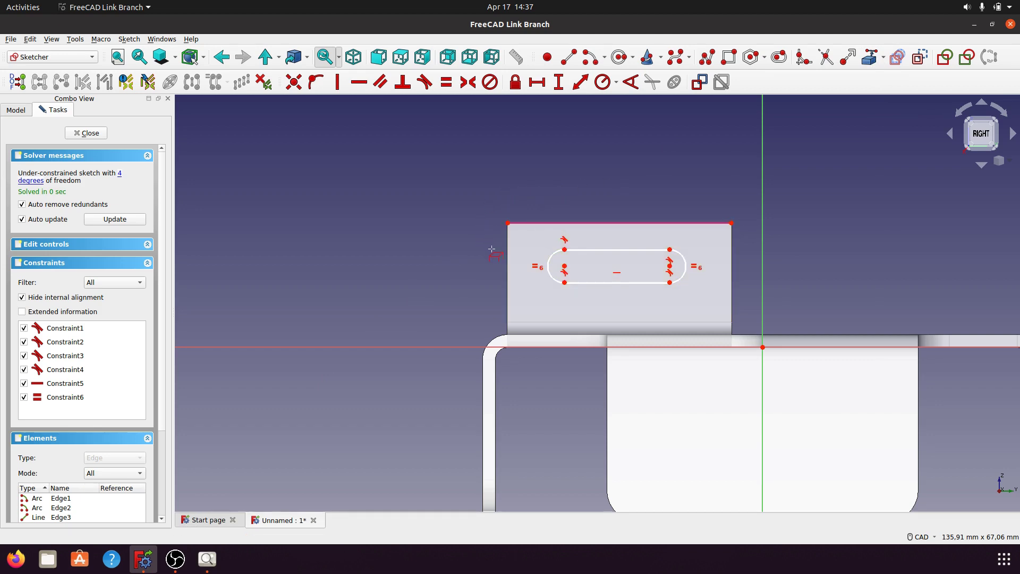
{"action": "left_click", "coordinate": [508, 265]}
- Check the slot dimensions in the drawing, and constrain the horizontal distance between the slot's arc centres to 10 mm
{"action": "left_click", "coordinate": [207, 558]}
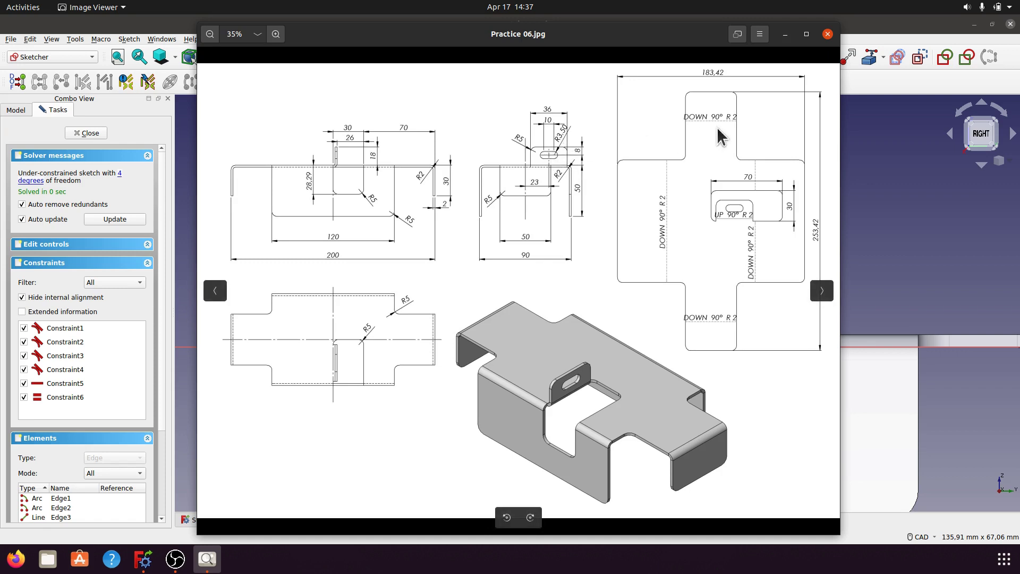
{"action": "left_click", "coordinate": [785, 34]}
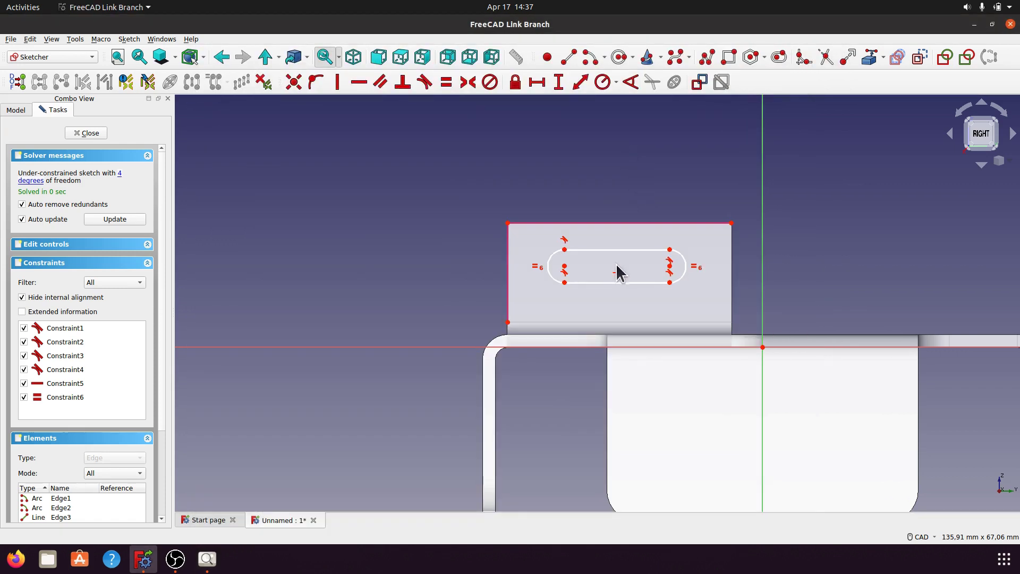
{"action": "left_click", "coordinate": [565, 266]}
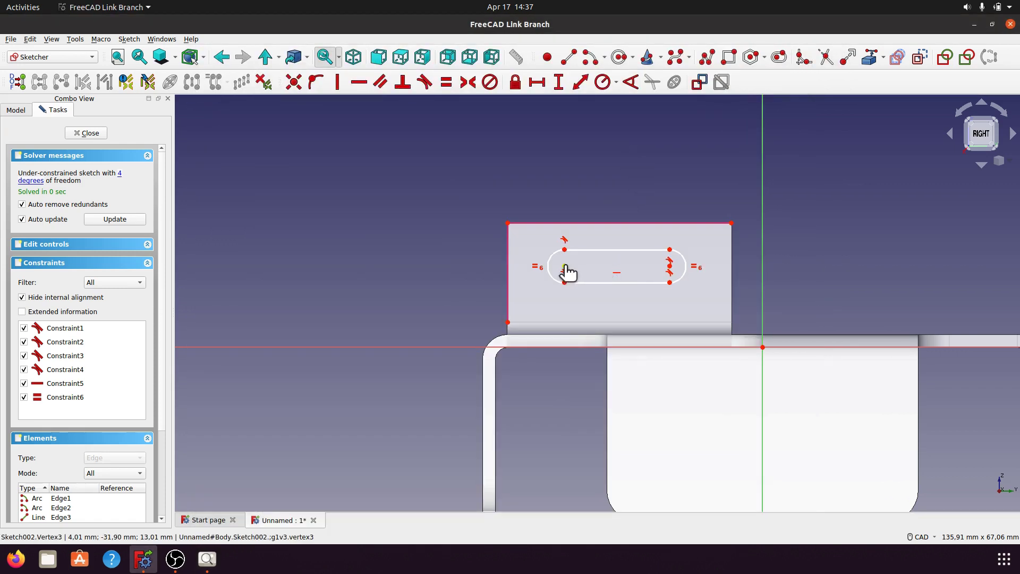
{"action": "left_click", "coordinate": [670, 266]}
{"action": "left_click", "coordinate": [537, 81]}
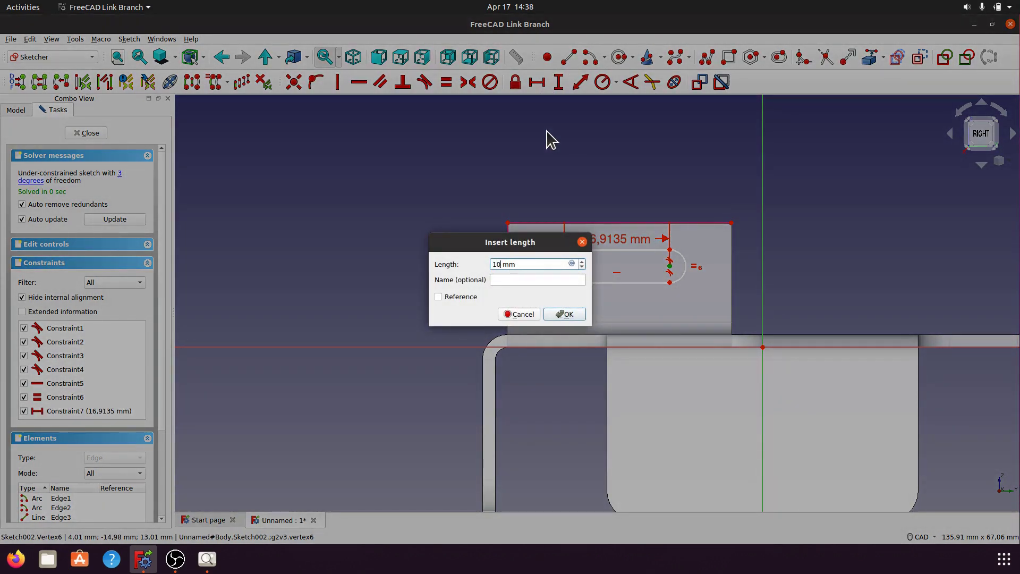
{"action": "type", "text": "10"}
{"action": "left_click", "coordinate": [568, 314]}
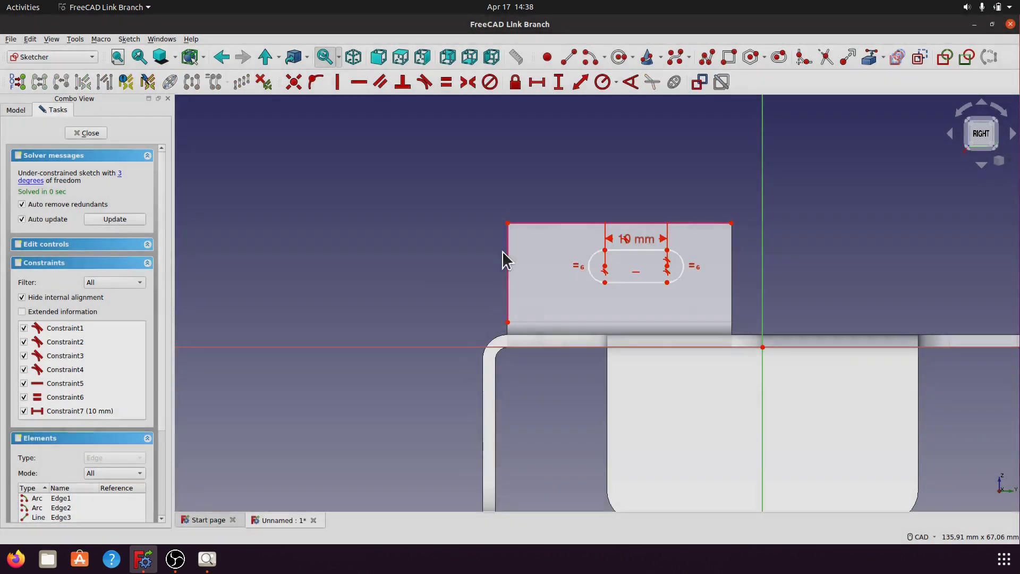
- Constrain the radius of the slot's end arc to 3.5 mm
{"action": "left_click", "coordinate": [682, 265]}
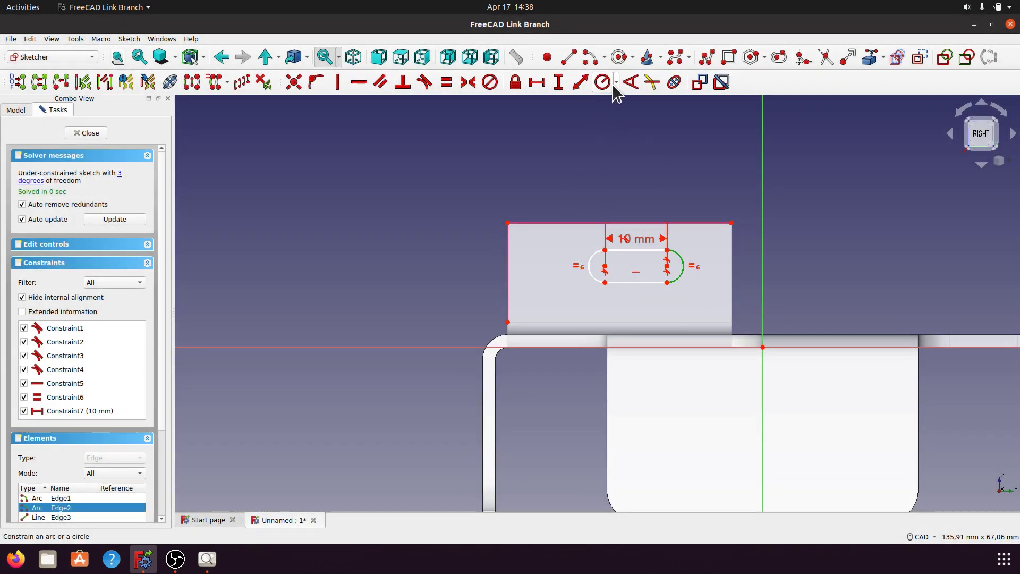
{"action": "left_click", "coordinate": [615, 83]}
{"action": "left_click", "coordinate": [614, 99]}
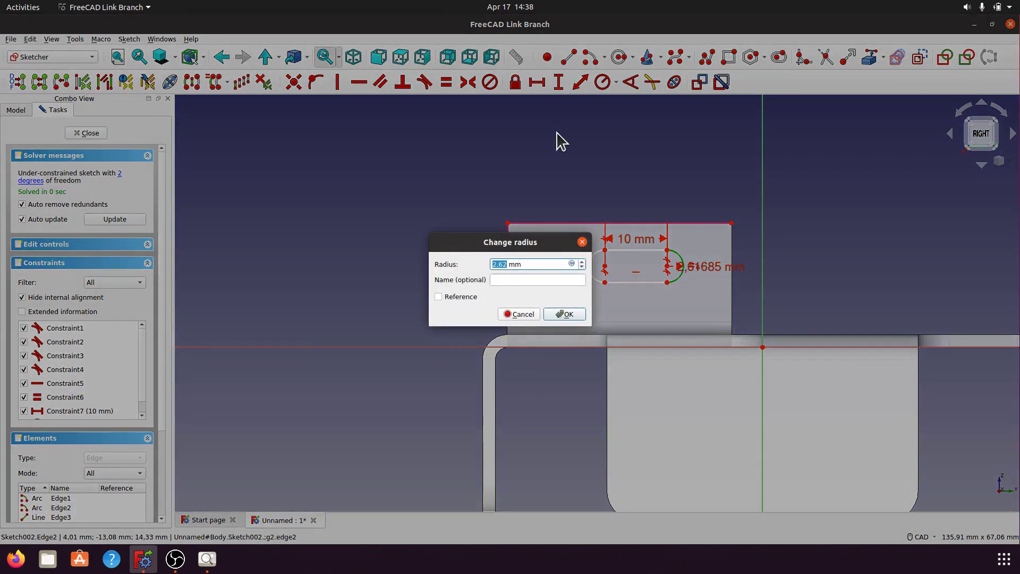
{"action": "type", "text": "3"}
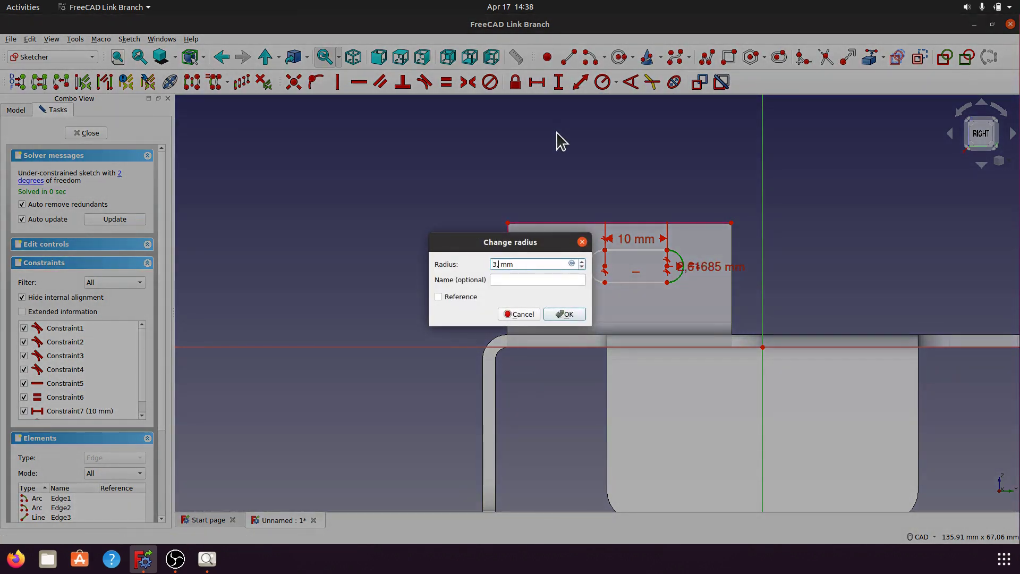
{"action": "left_click", "coordinate": [567, 315]}
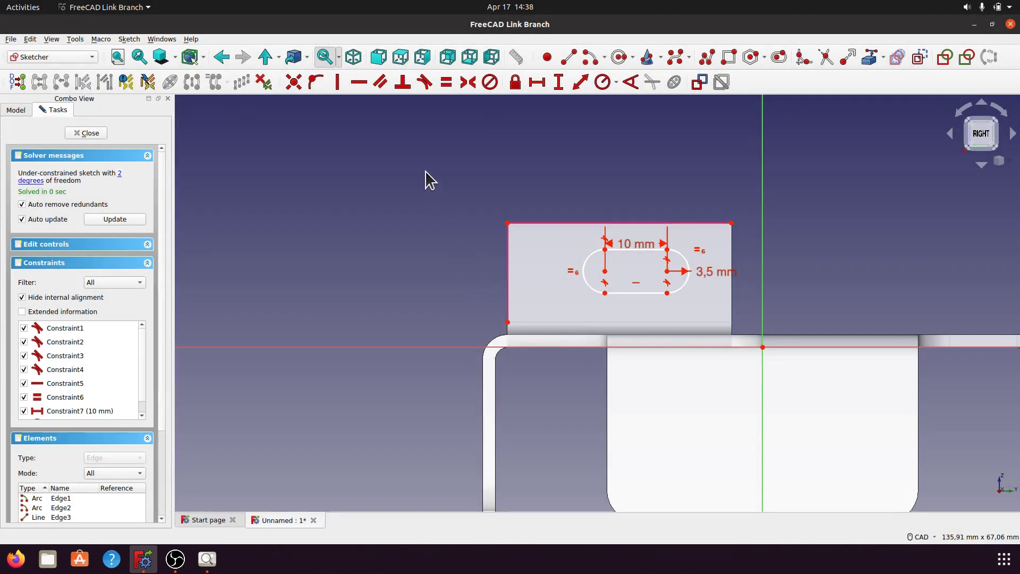
- Constrain the distance from the slot's arc centre nearest the vertical axis to the tab's upper edge to 8 mm
{"action": "left_click", "coordinate": [668, 271]}
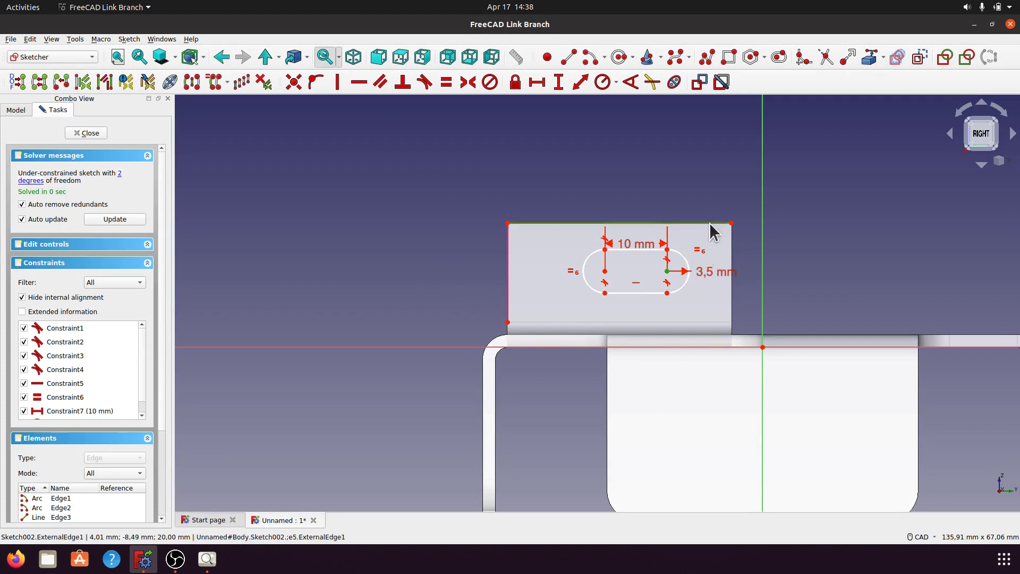
{"action": "left_click", "coordinate": [559, 82]}
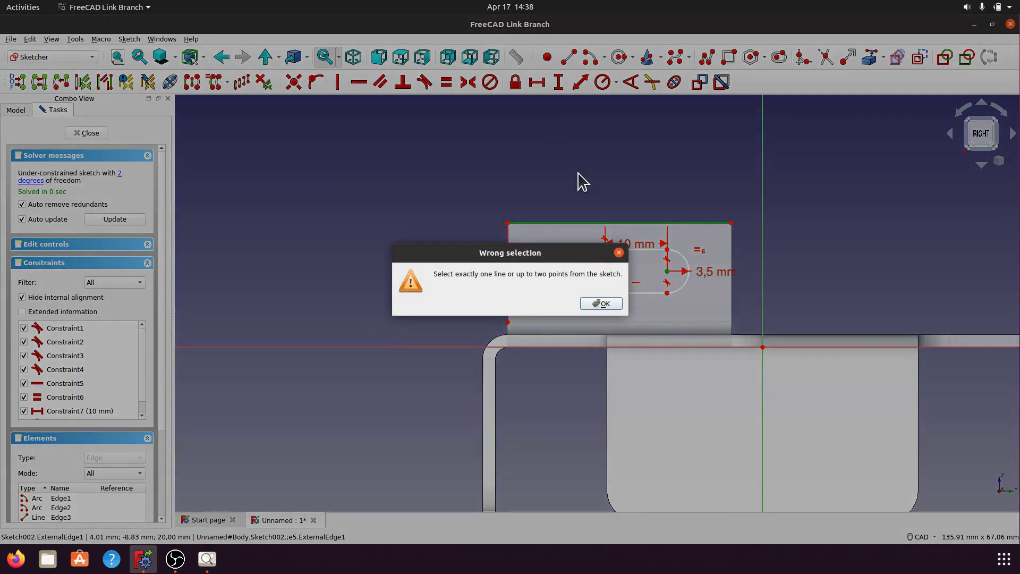
{"action": "left_click", "coordinate": [603, 303]}
{"action": "key", "text": "i"}
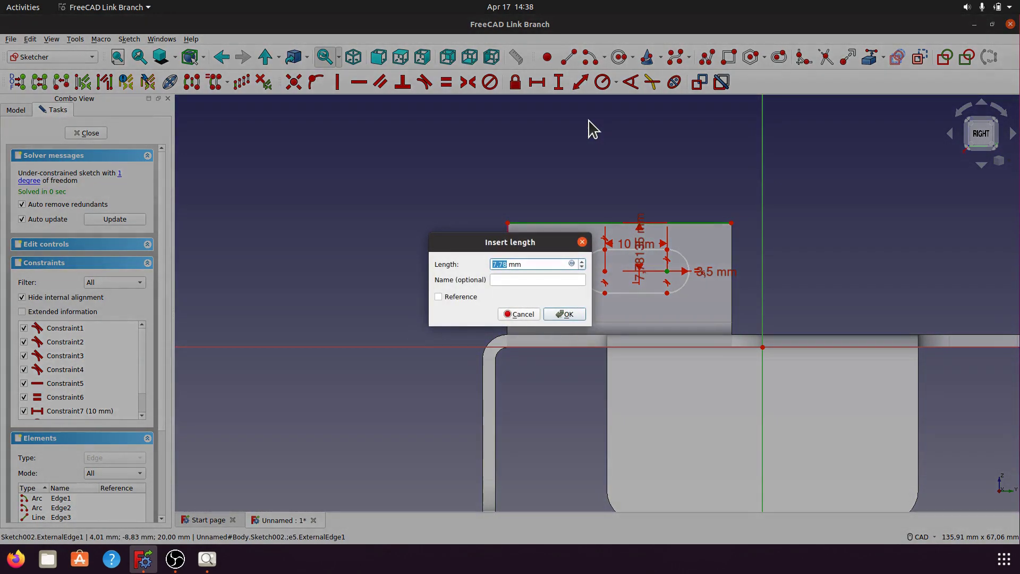
{"action": "type", "text": "8"}
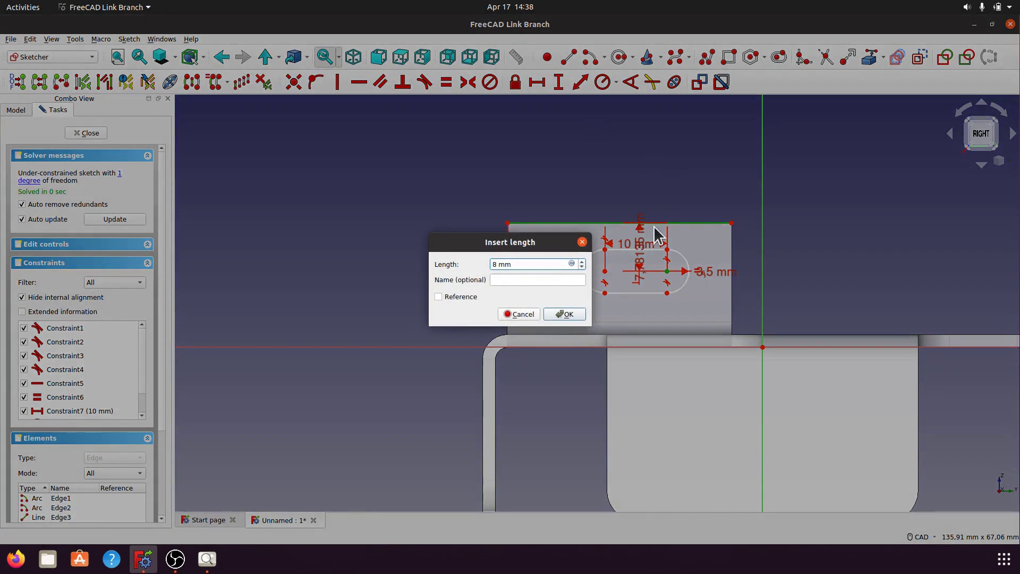
{"action": "left_click", "coordinate": [564, 313]}
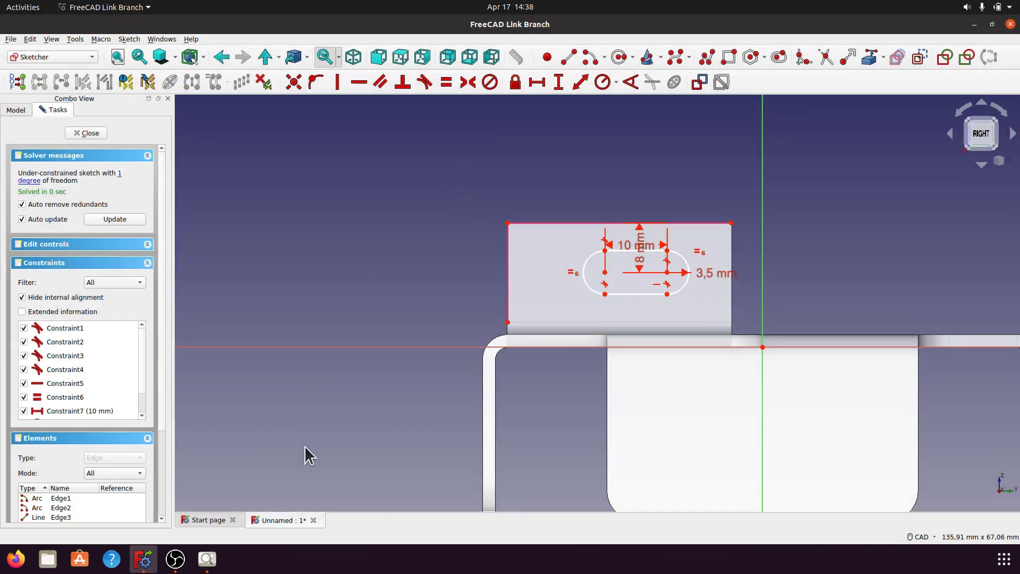
- Check the slot's horizontal location in the Practice 06 drawing, and move the 10 mm dimension above the tab
{"action": "left_click", "coordinate": [207, 558]}
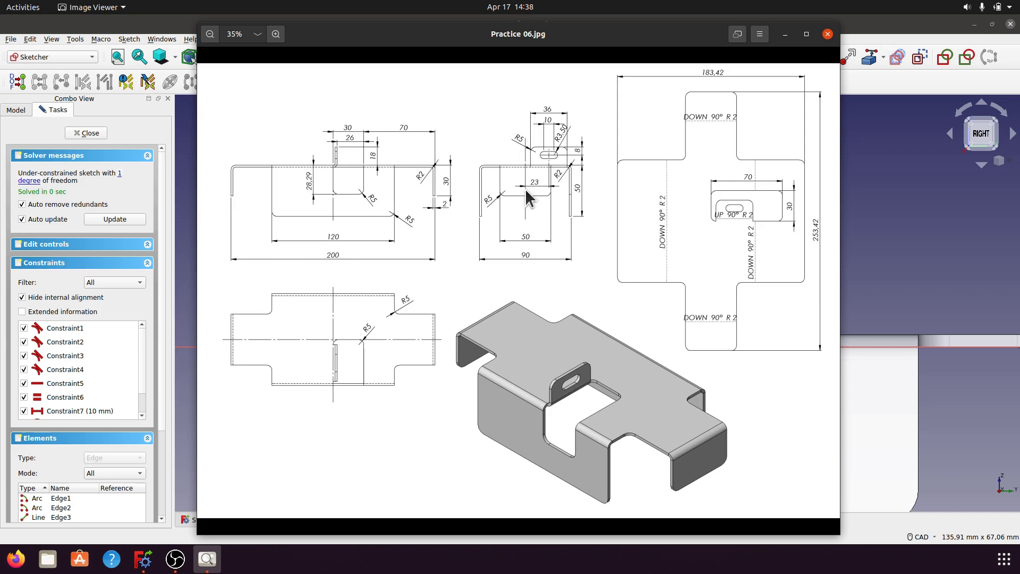
{"action": "left_click", "coordinate": [785, 35]}
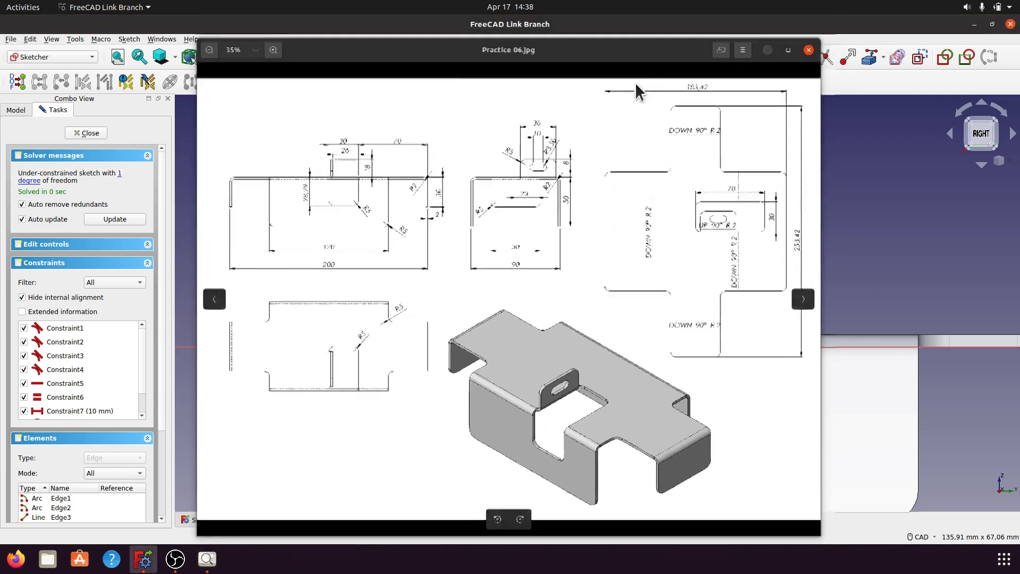
{"action": "scroll", "coordinate": [332, 186], "scroll_direction": "down", "scroll_amount": 3}
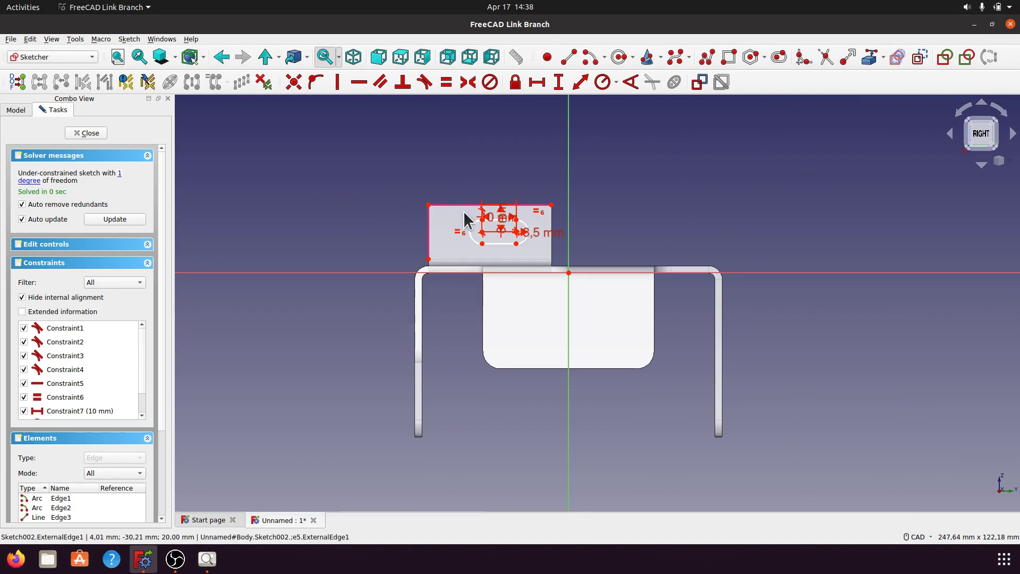
{"action": "left_click", "coordinate": [207, 559]}
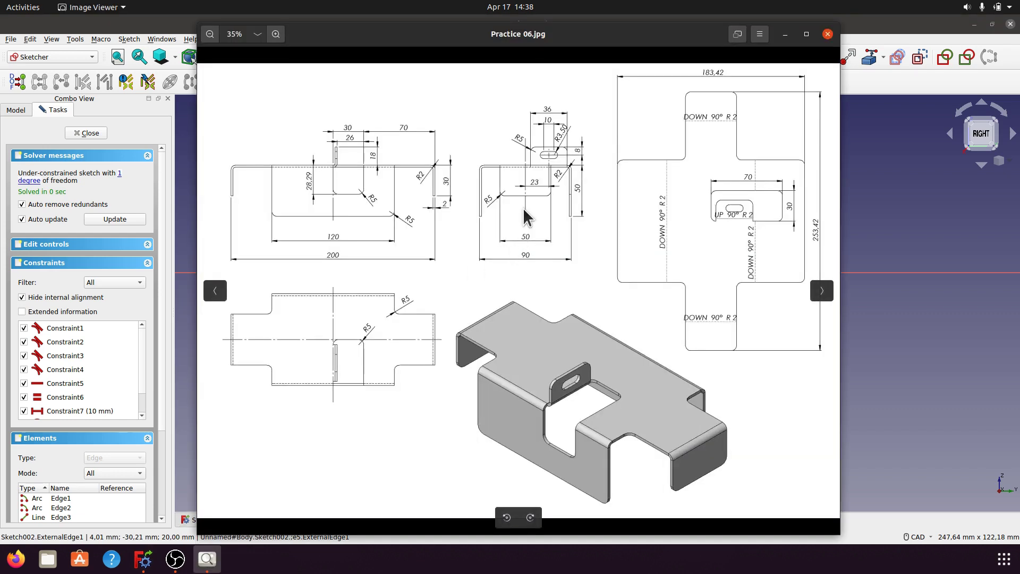
{"action": "left_click", "coordinate": [785, 34]}
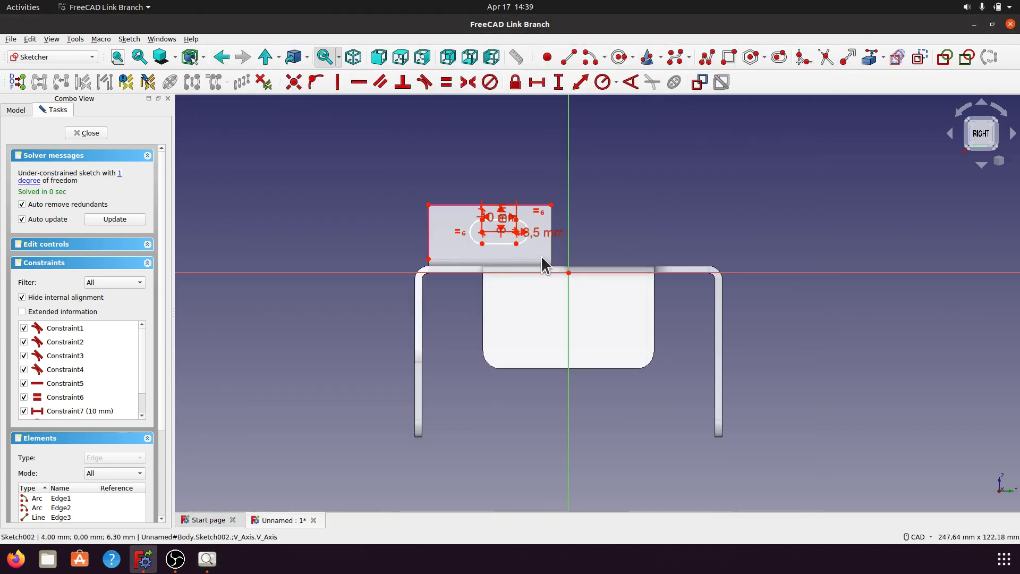
{"action": "scroll", "coordinate": [518, 193], "scroll_direction": "up", "scroll_amount": 5}
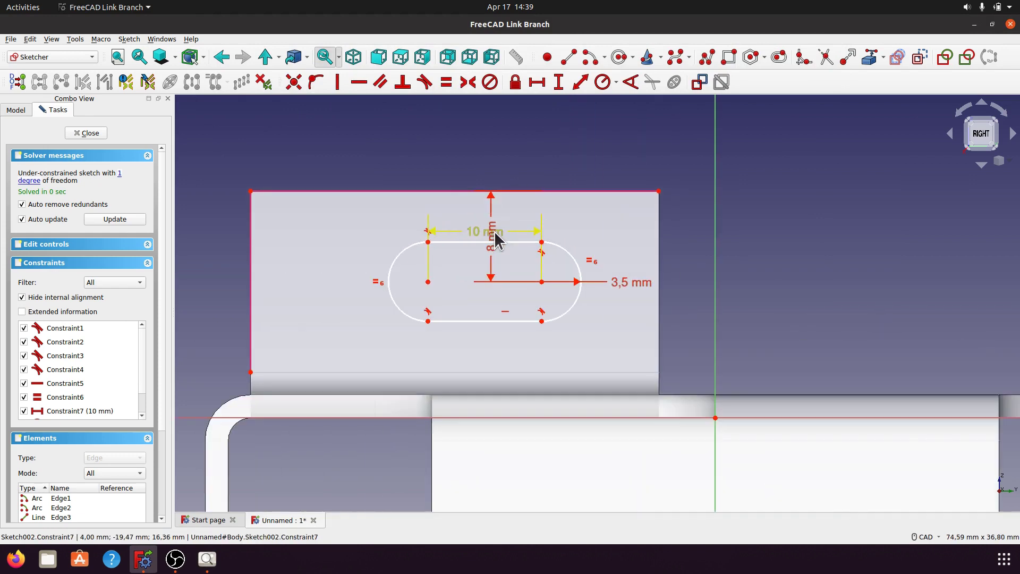
{"action": "left_click_drag", "start_coordinate": [478, 232], "coordinate": [485, 143]}
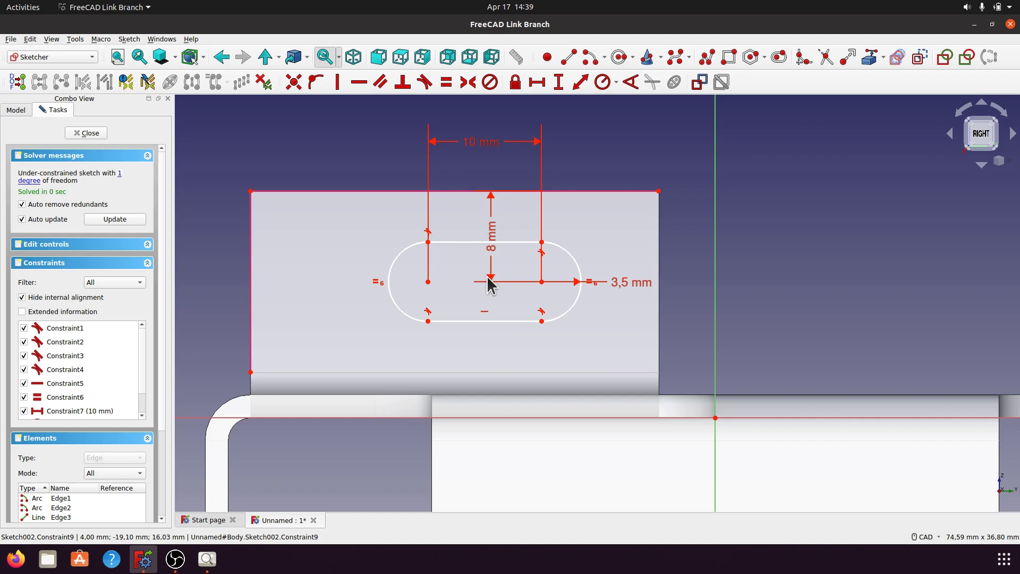
- Constrain the horizontal distance between the slot's arc centre nearest the vertical axis and that axis to 18 mm
{"action": "scroll", "coordinate": [336, 224], "scroll_direction": "down", "scroll_amount": 2}
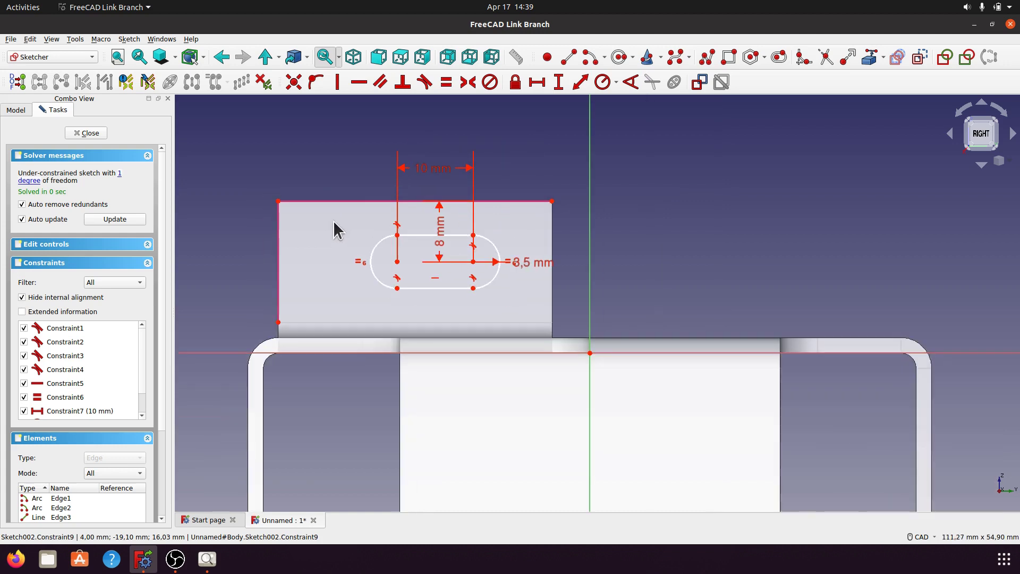
{"action": "left_click", "coordinate": [473, 262]}
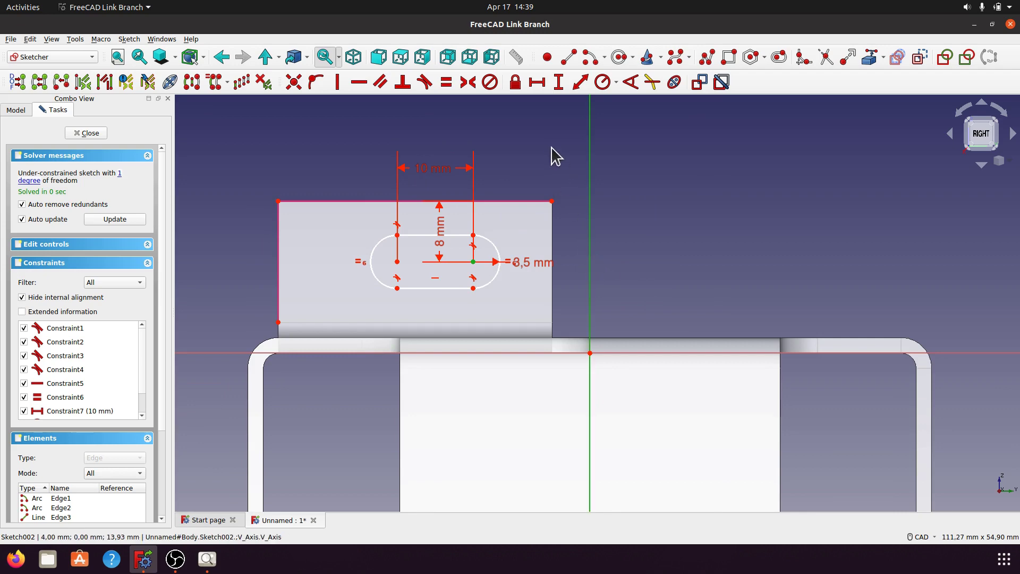
{"action": "left_click", "coordinate": [537, 81]}
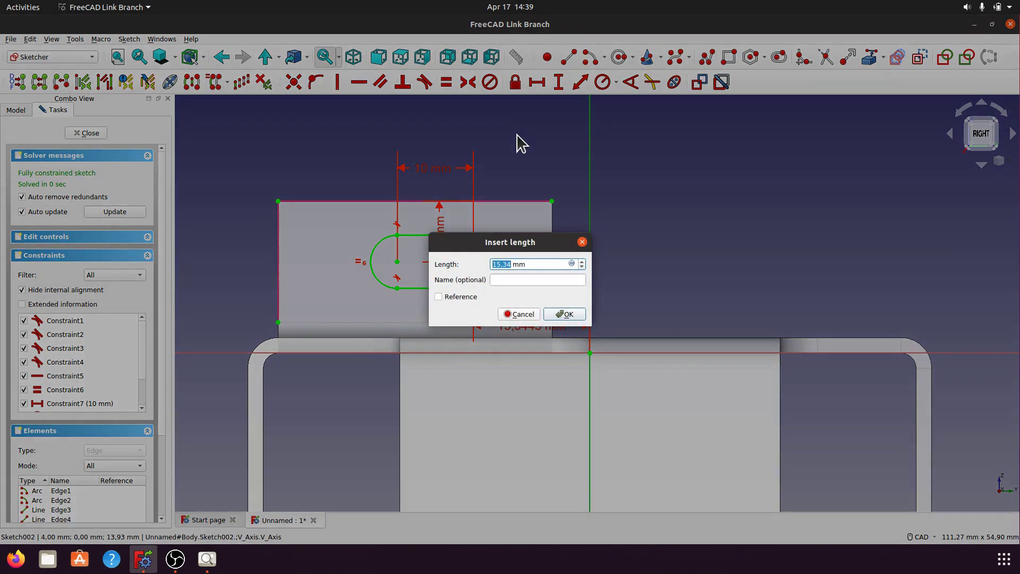
{"action": "type", "text": "1"}
{"action": "left_click", "coordinate": [578, 315]}
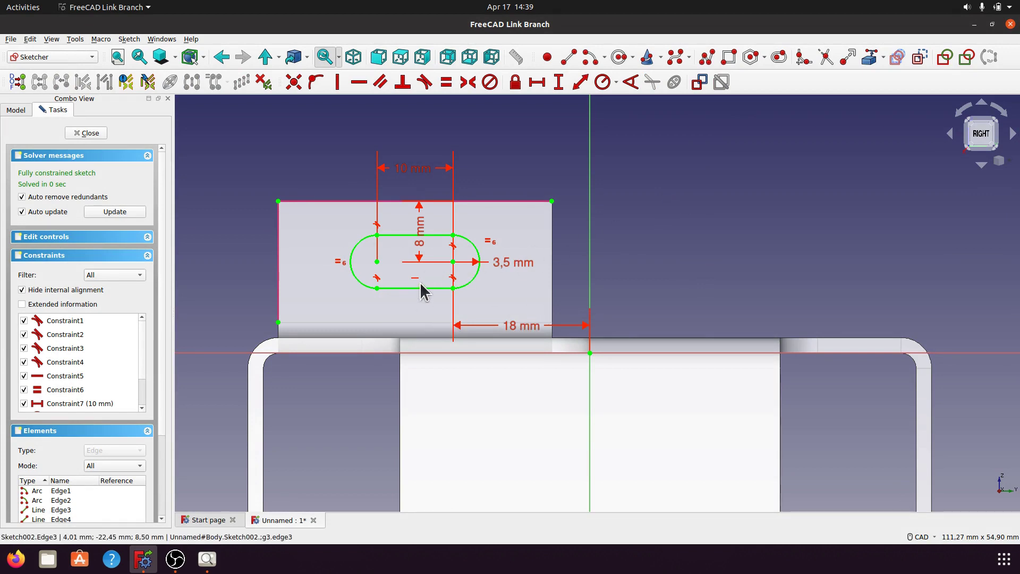
- Move the 8 mm and 3.5 mm dimensions clear of the slot outline, and close the slot sketch
{"action": "left_click_drag", "start_coordinate": [420, 240], "coordinate": [573, 165]}
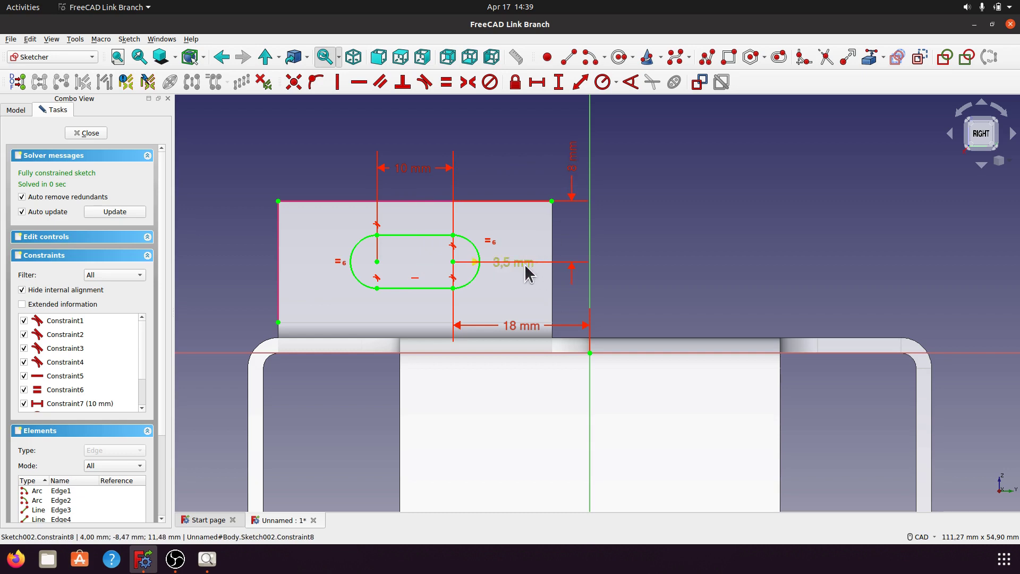
{"action": "left_click_drag", "start_coordinate": [529, 273], "coordinate": [517, 224]}
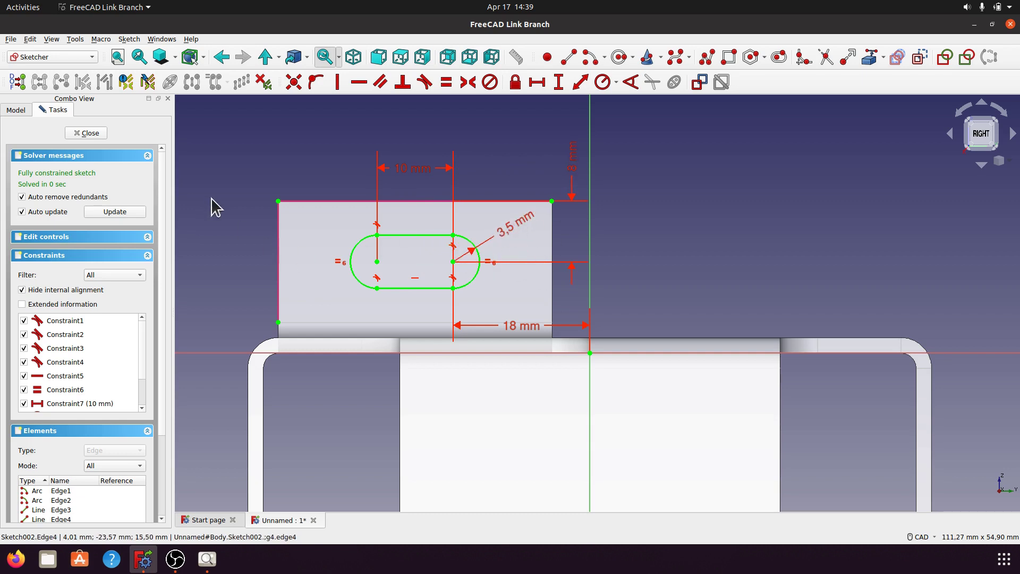
{"action": "left_click", "coordinate": [85, 133]}
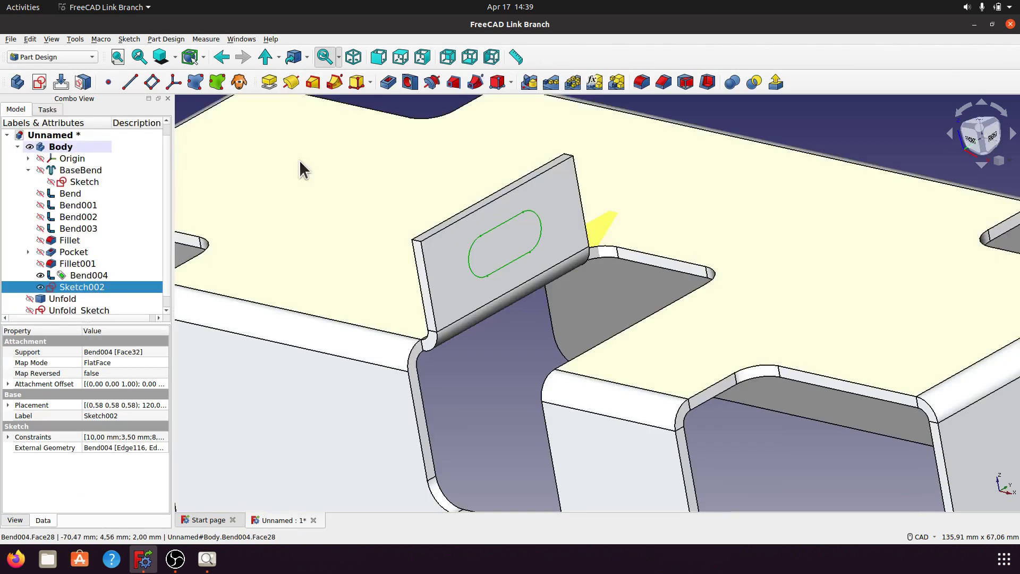
- Cut the slot sketch through the upright tab with a Pocket of type To first
{"action": "left_click", "coordinate": [388, 81]}
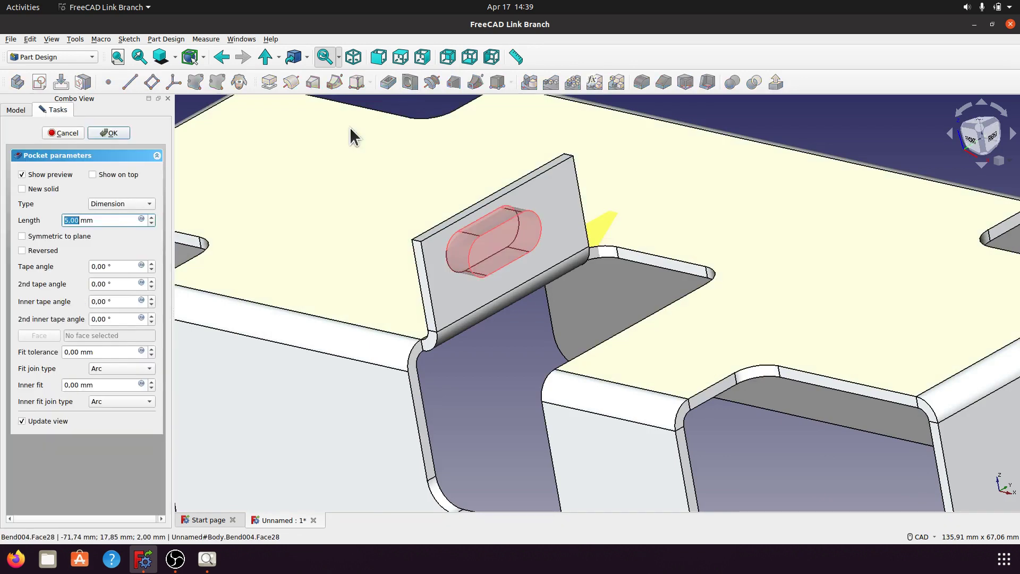
{"action": "left_click", "coordinate": [150, 204]}
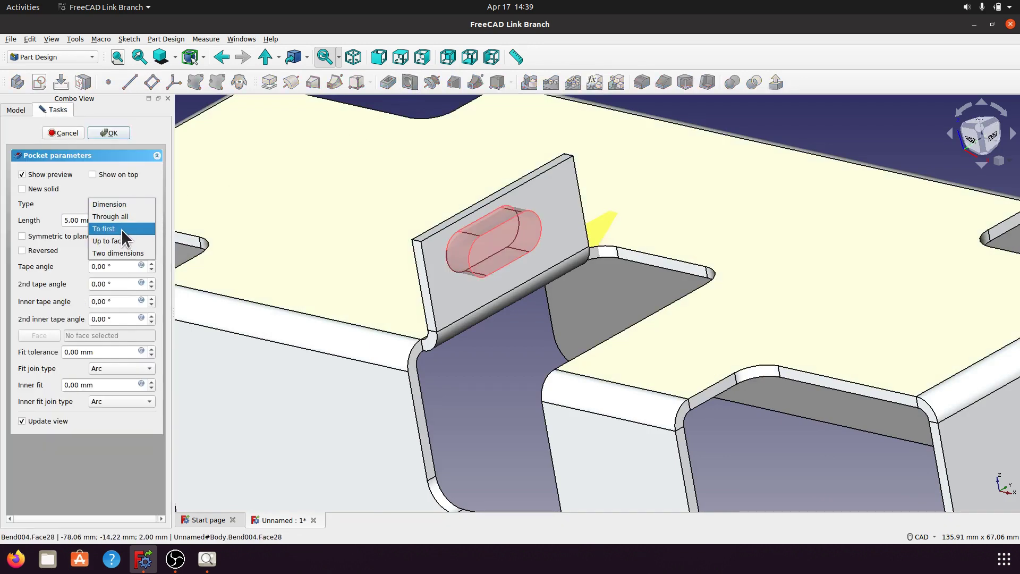
{"action": "left_click", "coordinate": [121, 228]}
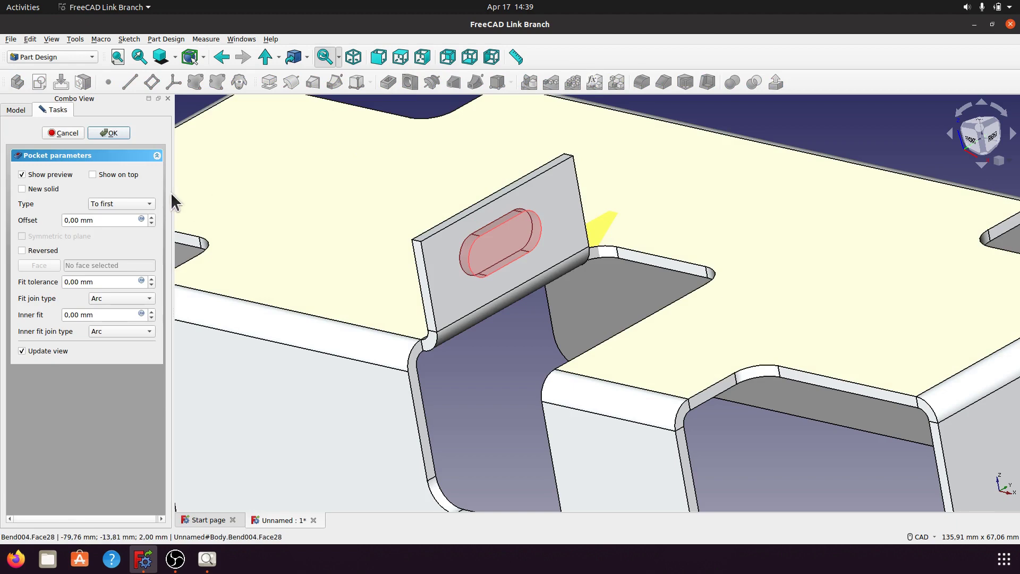
{"action": "left_click", "coordinate": [108, 132]}
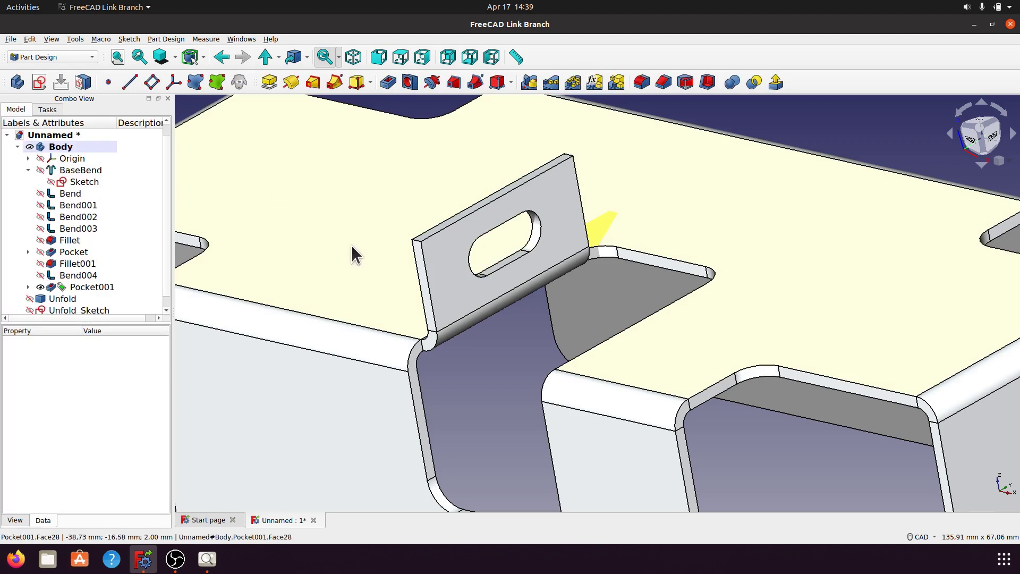
- Start a Fillet on one upper corner edge of the upright tab with a radius of 5 mm
{"action": "middle_click_drag", "start_coordinate": [355, 255], "coordinate": [591, 257]}
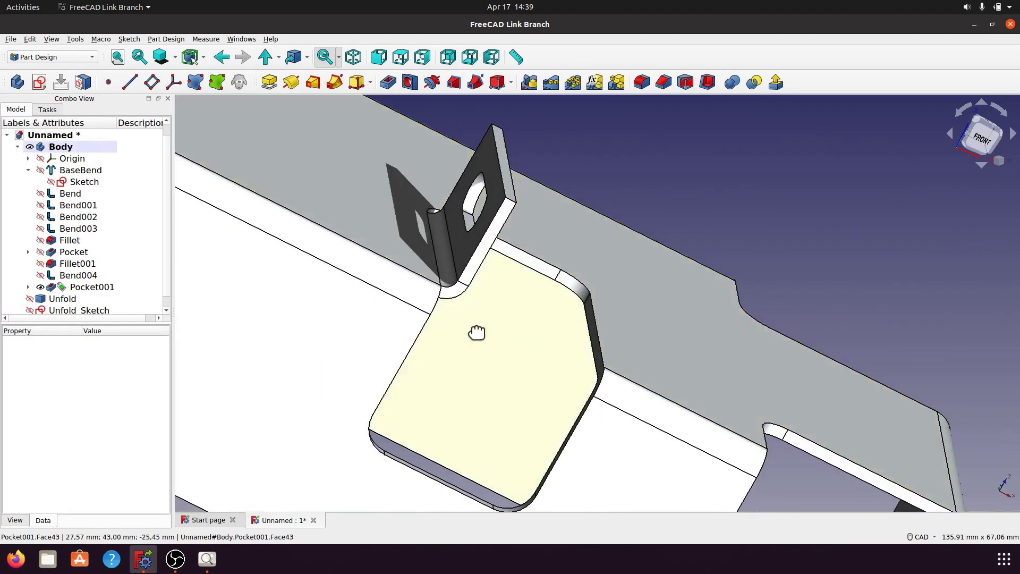
{"action": "middle_click_drag", "start_coordinate": [477, 333], "coordinate": [410, 246]}
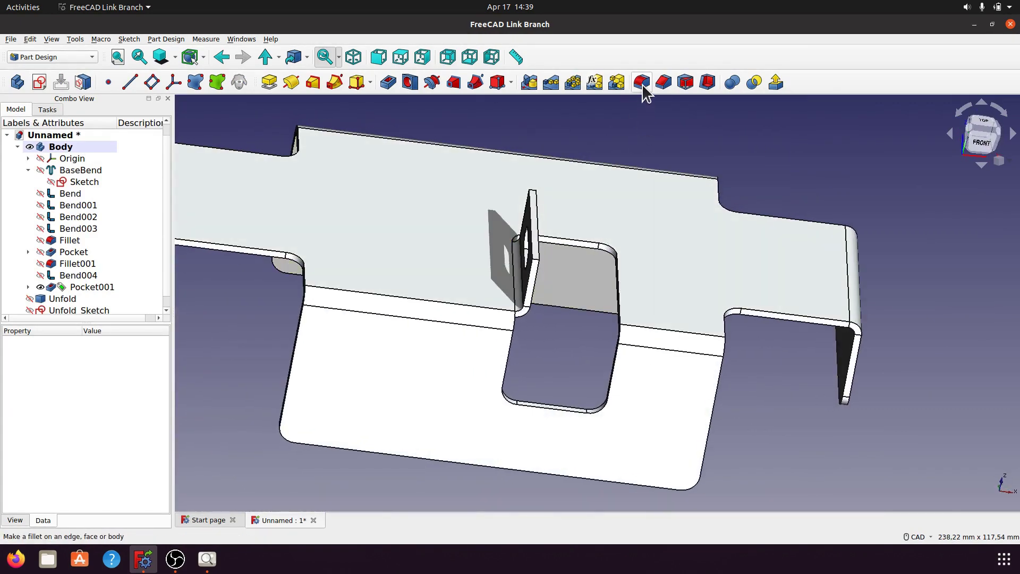
{"action": "left_click", "coordinate": [642, 85]}
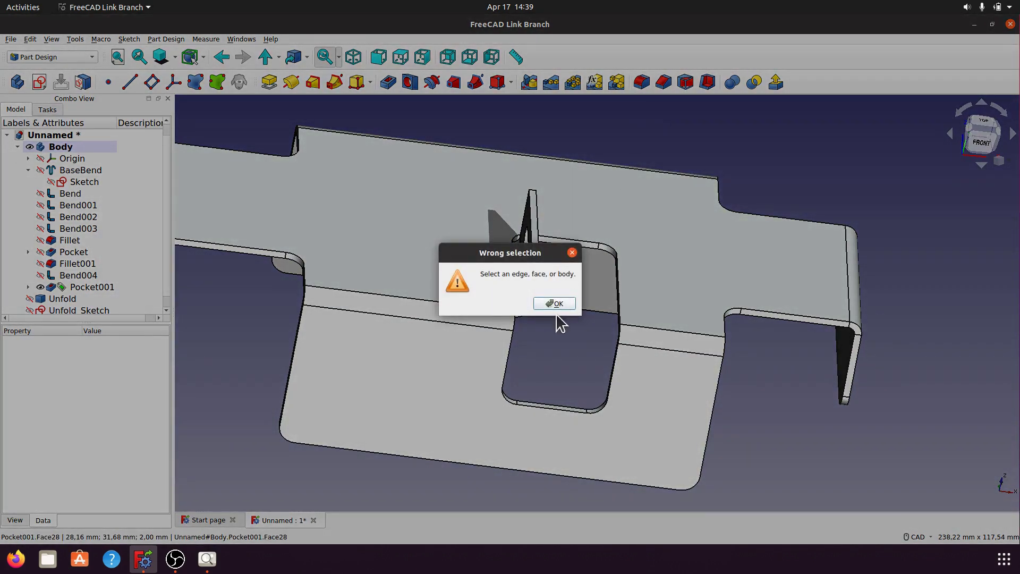
{"action": "left_click", "coordinate": [554, 303]}
{"action": "scroll", "coordinate": [556, 351], "scroll_direction": "up", "scroll_amount": 5}
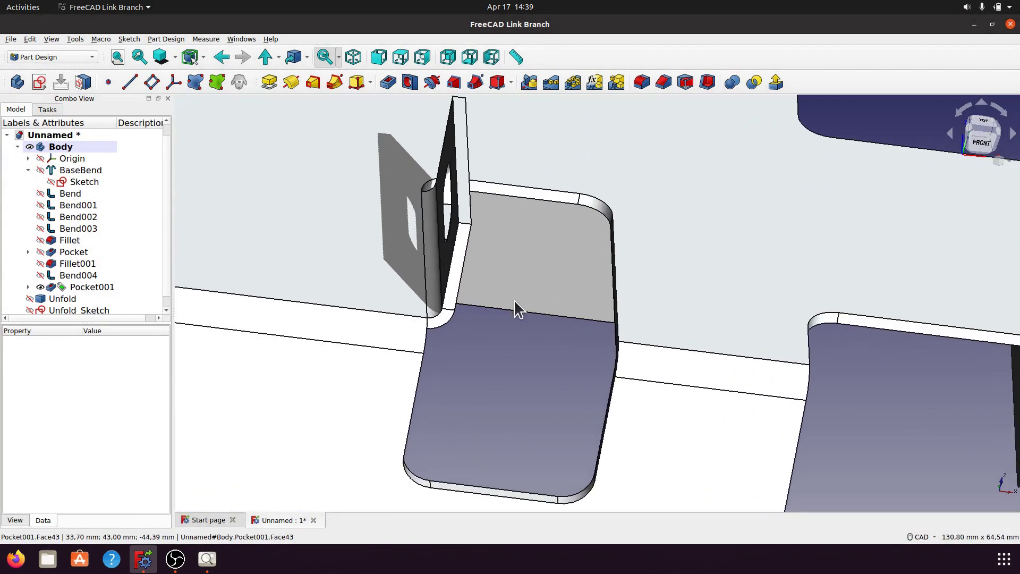
{"action": "left_click", "coordinate": [467, 223]}
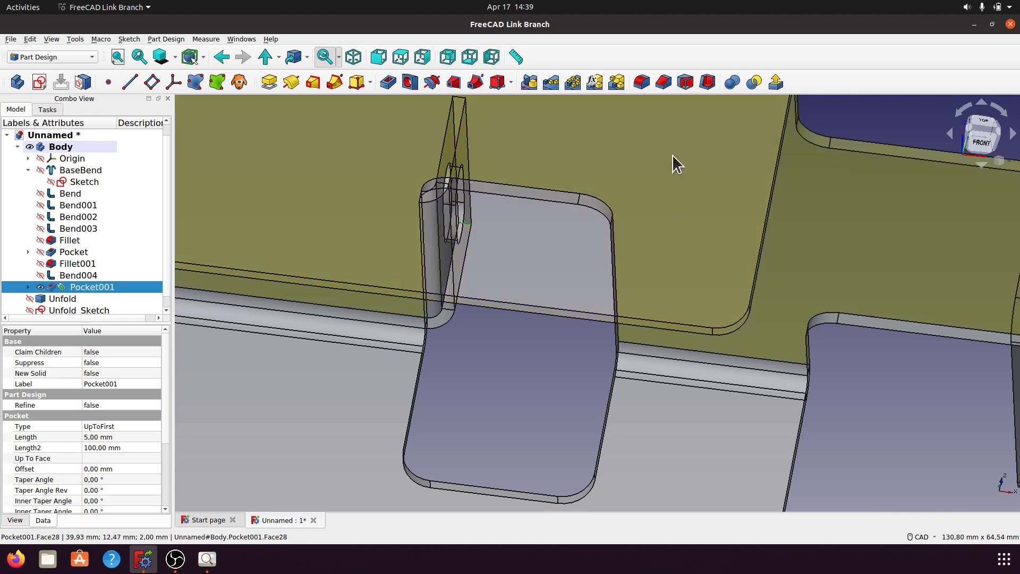
{"action": "left_click", "coordinate": [644, 83]}
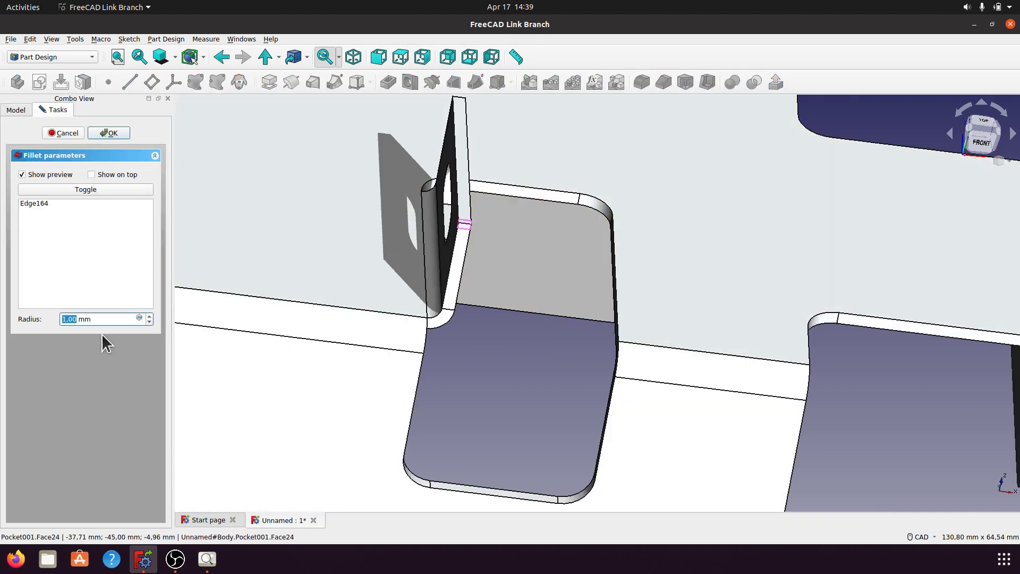
{"action": "left_click_drag", "start_coordinate": [92, 319], "coordinate": [59, 321]}
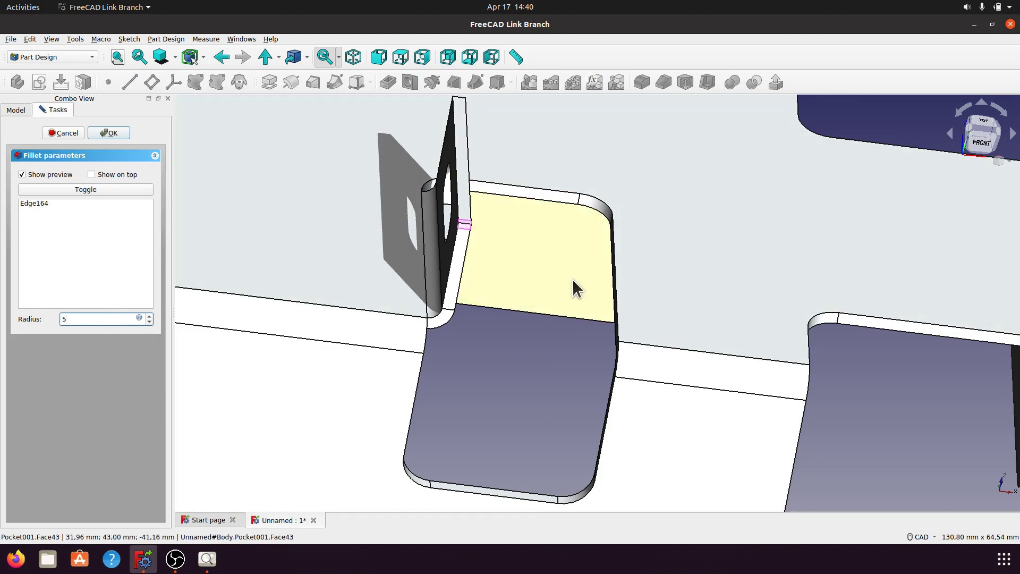
- Add the tab's opposite upper corner edge to the fillet and apply it
{"action": "middle_click_drag", "start_coordinate": [576, 287], "coordinate": [465, 334]}
{"action": "scroll", "coordinate": [560, 364], "scroll_direction": "up", "scroll_amount": 5}
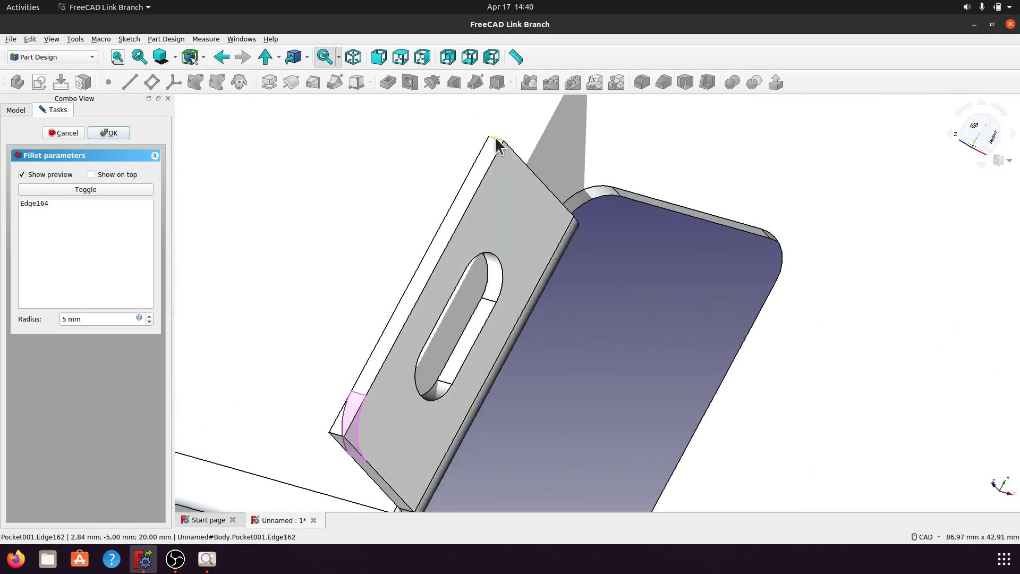
{"action": "left_click", "coordinate": [498, 142]}
{"action": "scroll", "coordinate": [496, 146], "scroll_direction": "down", "scroll_amount": 3}
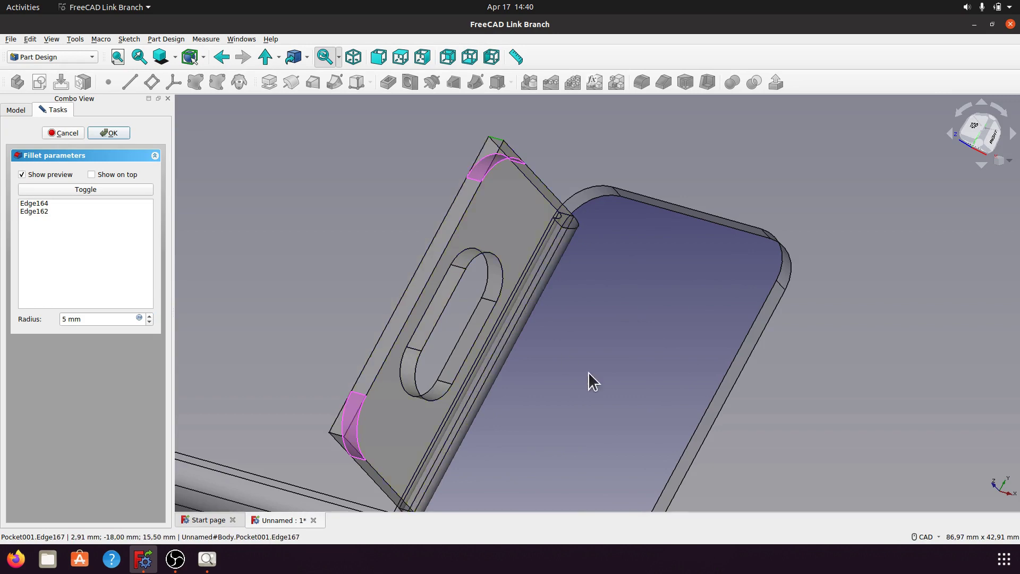
{"action": "scroll", "coordinate": [563, 307], "scroll_direction": "down", "scroll_amount": 3}
{"action": "middle_click_drag", "start_coordinate": [563, 307], "coordinate": [579, 139]}
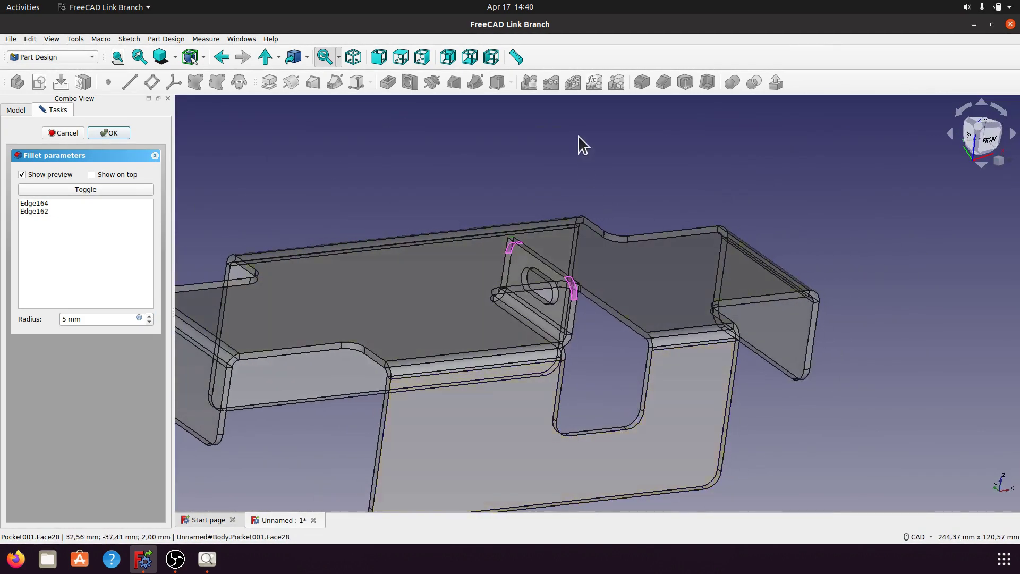
{"action": "left_click", "coordinate": [109, 133]}
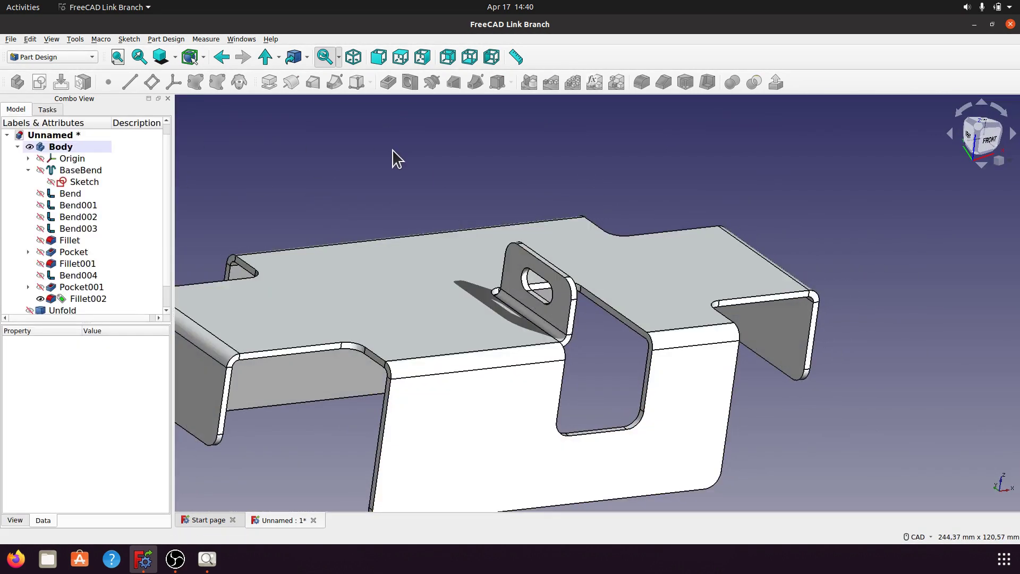
- Unfold the bracket from its large flat top face in the Sheet Metal workbench, generating a projection sketch with a manual ANSI K-factor of 0.400
{"action": "scroll", "coordinate": [485, 289], "scroll_direction": "down", "scroll_amount": 5}
{"action": "middle_click_drag", "start_coordinate": [664, 347], "coordinate": [383, 304]}
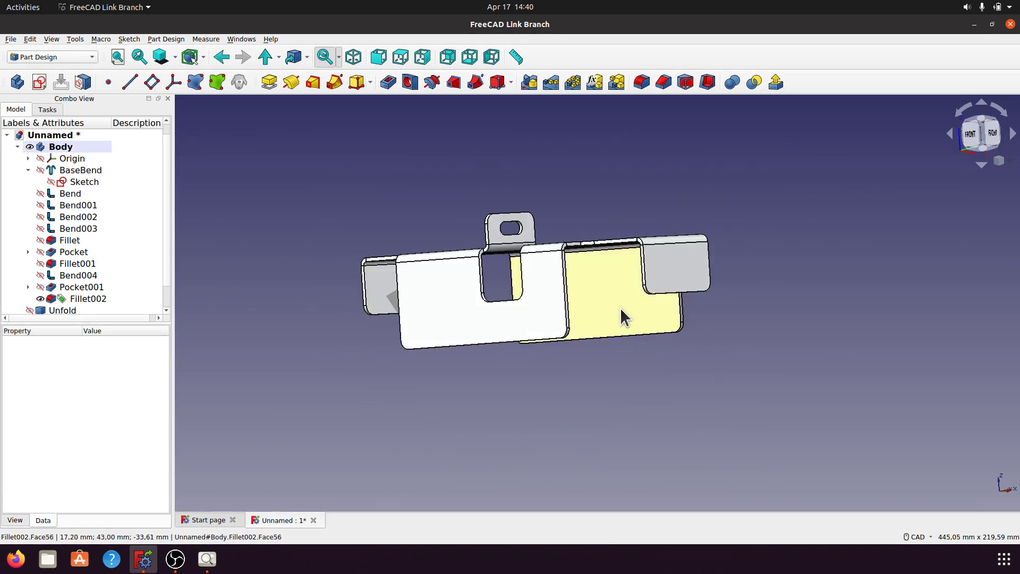
{"action": "key", "text": "0"}
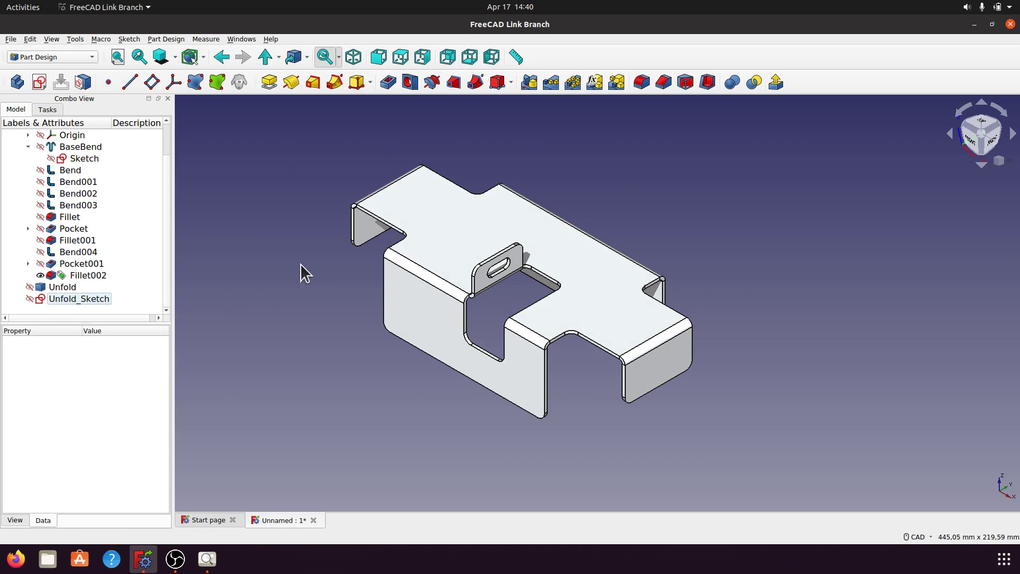
{"action": "left_click", "coordinate": [448, 230]}
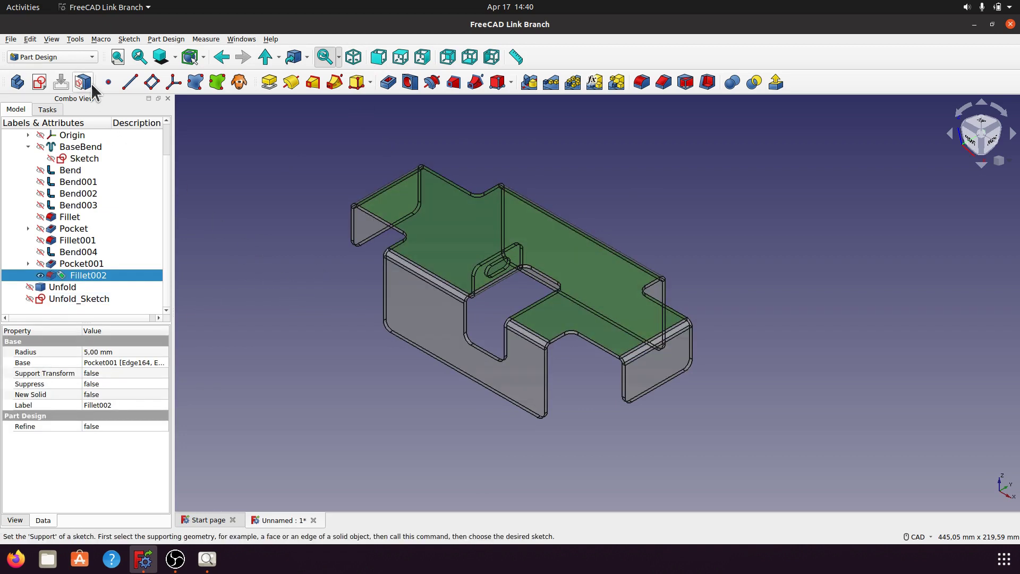
{"action": "left_click", "coordinate": [91, 57]}
{"action": "left_click", "coordinate": [52, 253]}
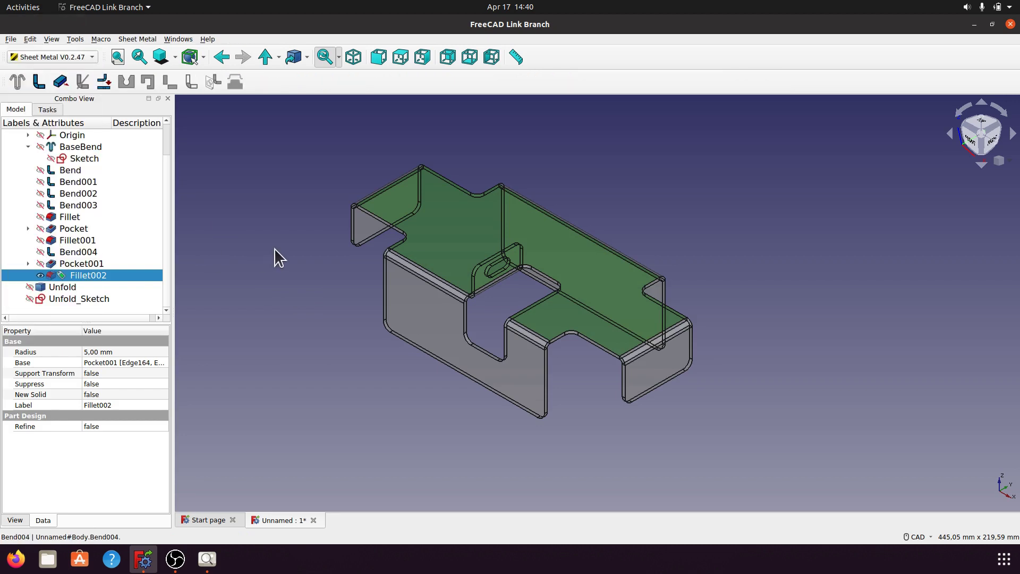
{"action": "left_click", "coordinate": [104, 83]}
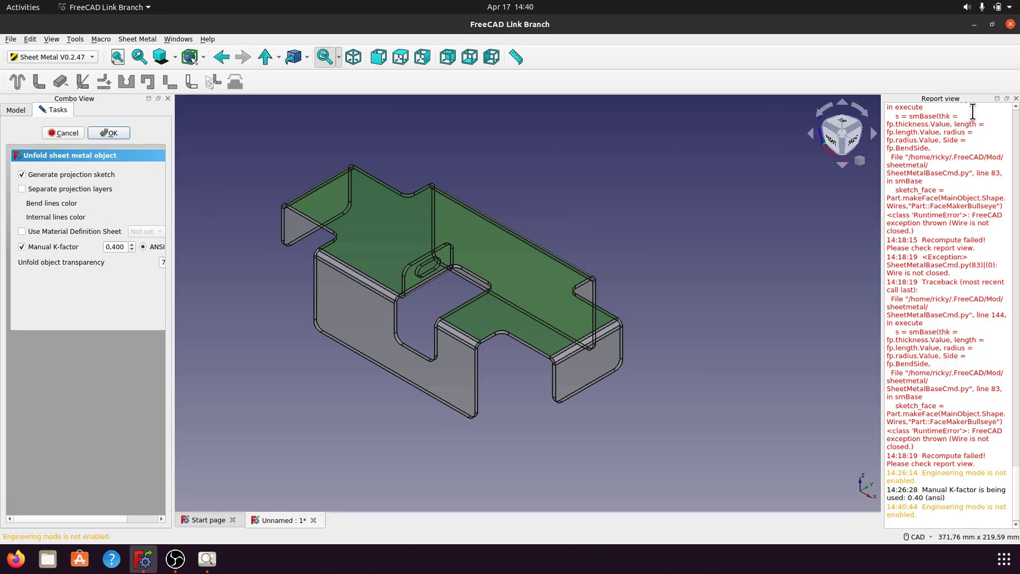
{"action": "left_click", "coordinate": [1015, 99]}
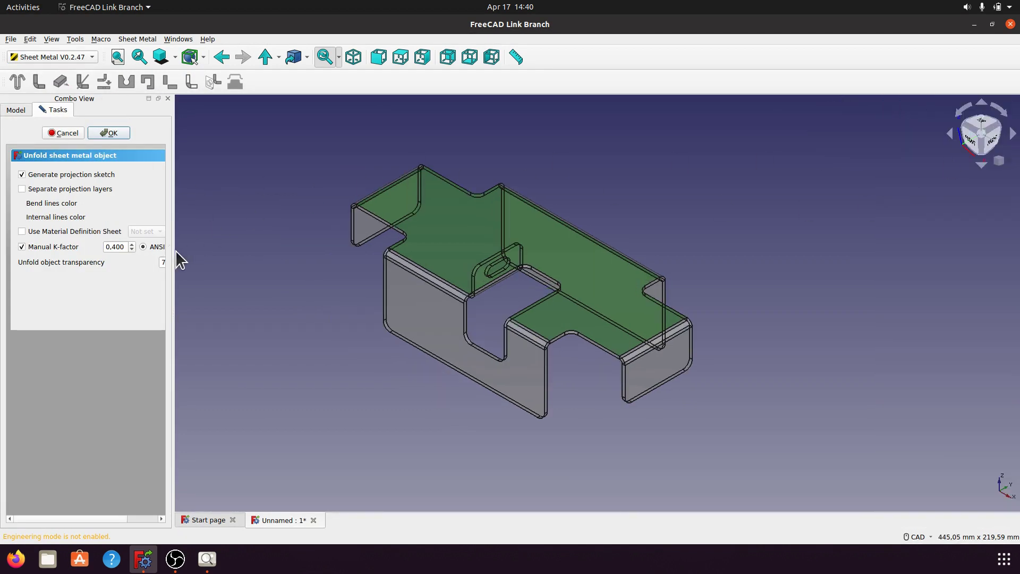
{"action": "left_click_drag", "start_coordinate": [172, 248], "coordinate": [270, 246]}
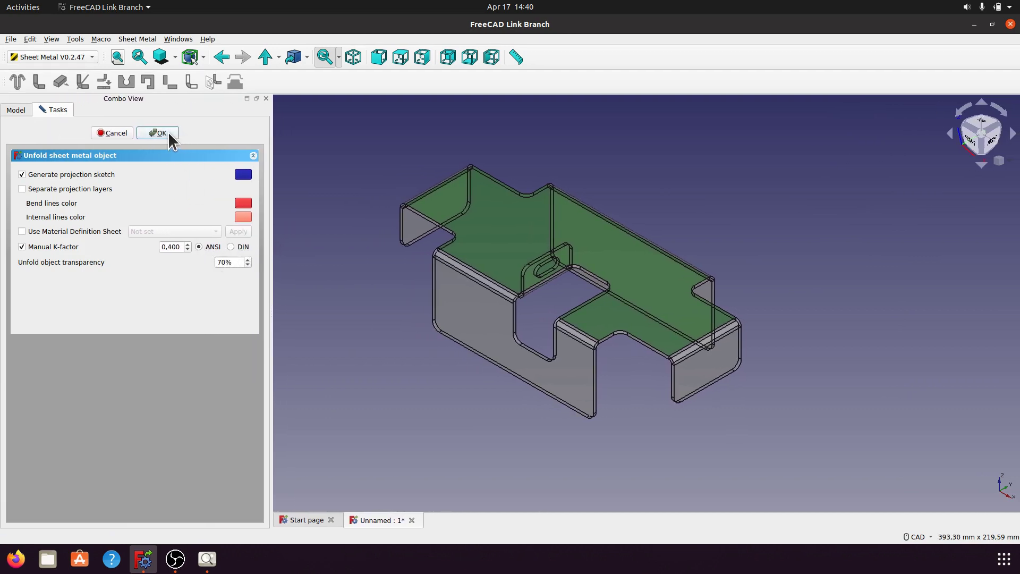
{"action": "key", "text": "Return"}
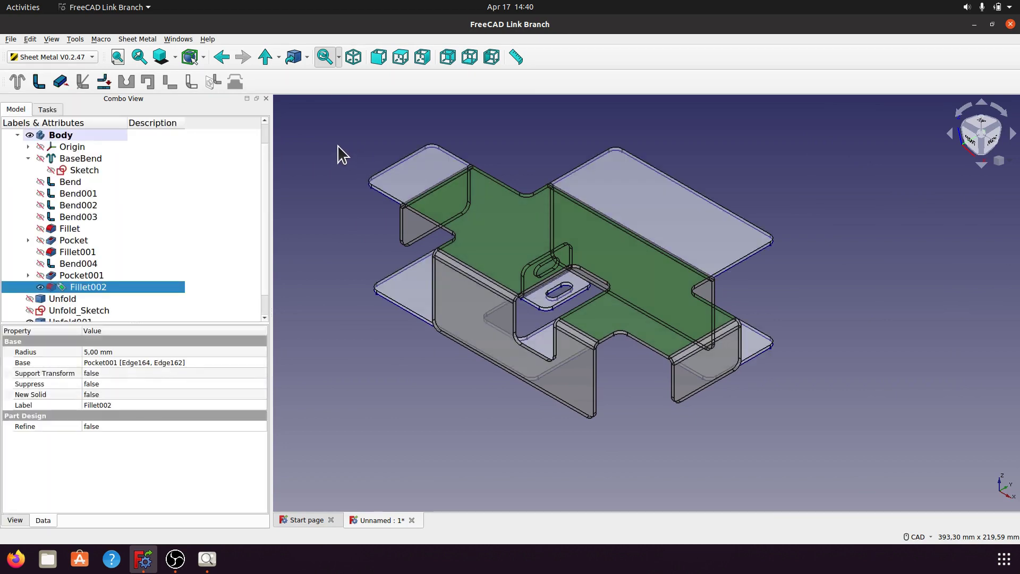
- Hide the folded bracket's Fillet002 feature to show only the new flat pattern in an isometric view
{"action": "scroll", "coordinate": [249, 281], "scroll_direction": "down", "scroll_amount": 1}
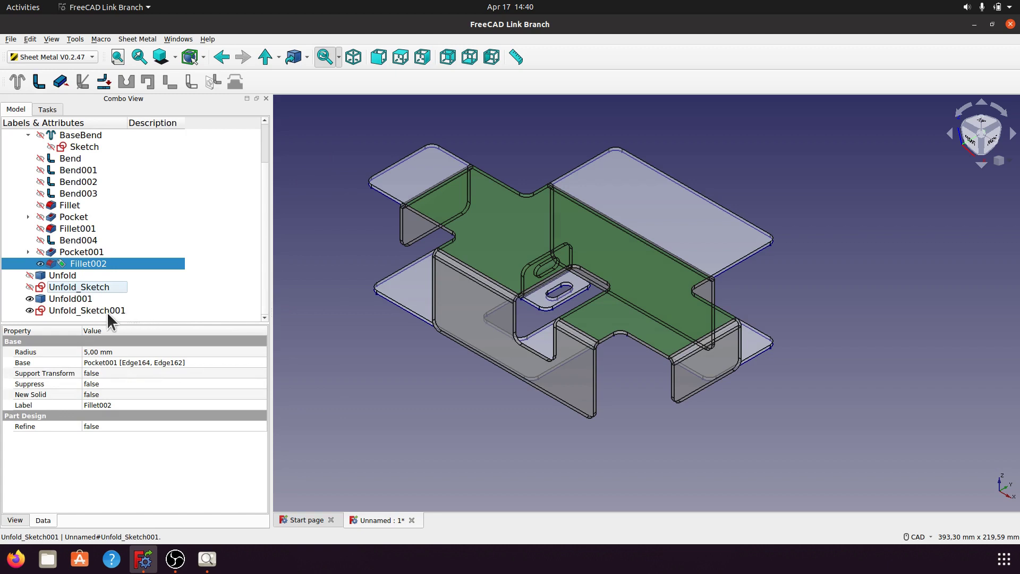
{"action": "left_click", "coordinate": [92, 264]}
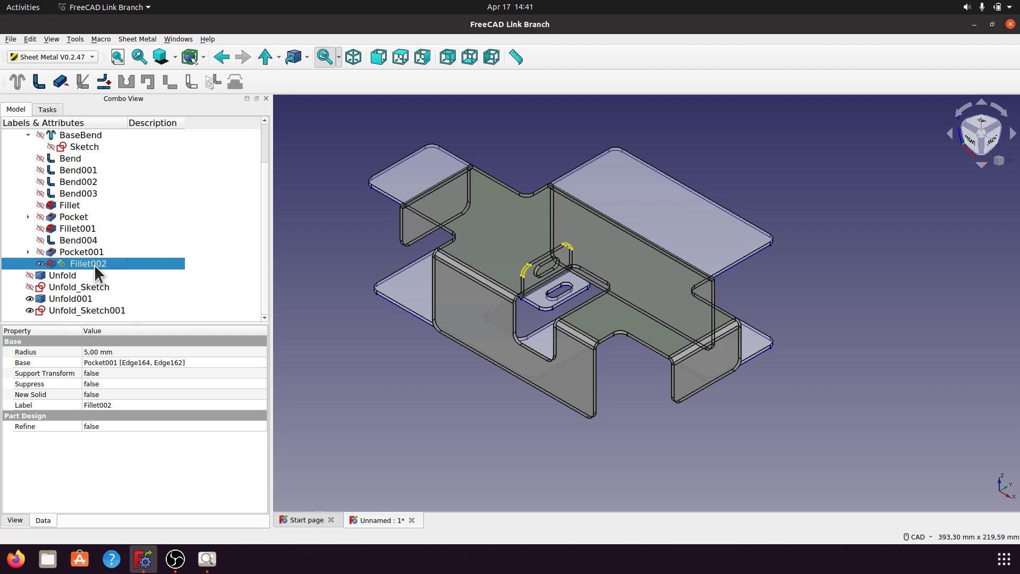
{"action": "key", "text": "space"}
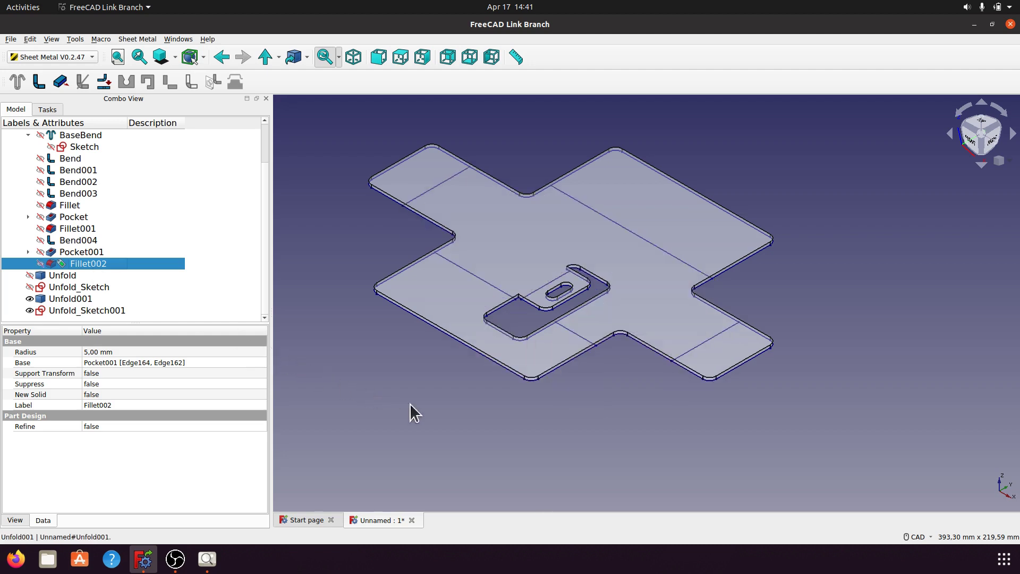
{"action": "left_click", "coordinate": [378, 404]}
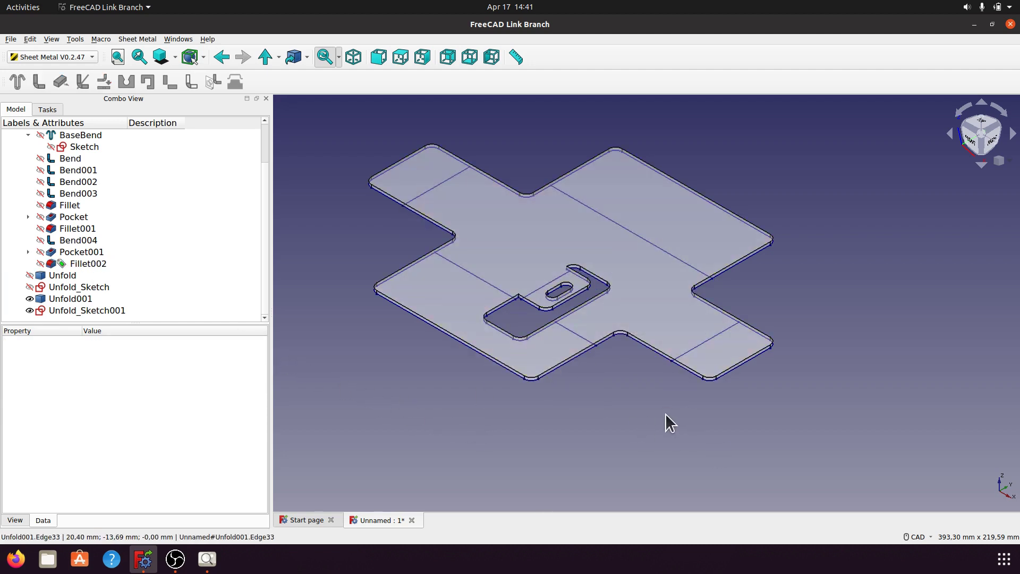
{"action": "middle_click_drag", "start_coordinate": [667, 419], "coordinate": [323, 30]}
{"action": "left_click", "coordinate": [353, 57]}
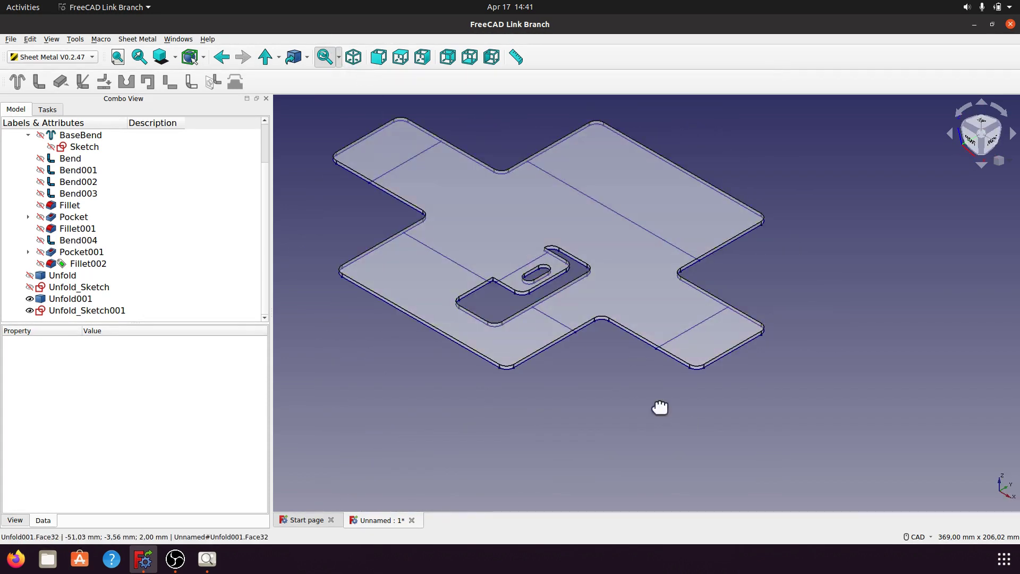
- Narrow the model tree and show the folded Fillet002 feature together with the flat pattern in an isometric view
{"action": "middle_click_drag", "start_coordinate": [659, 407], "coordinate": [713, 428]}
{"action": "scroll", "coordinate": [712, 428], "scroll_direction": "down", "scroll_amount": 1}
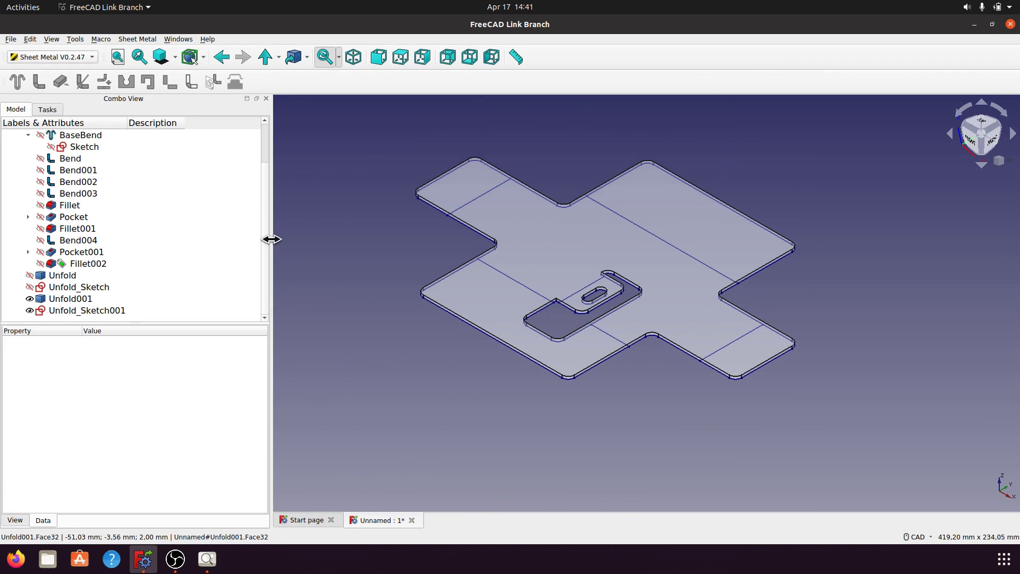
{"action": "left_click_drag", "start_coordinate": [272, 239], "coordinate": [196, 229]}
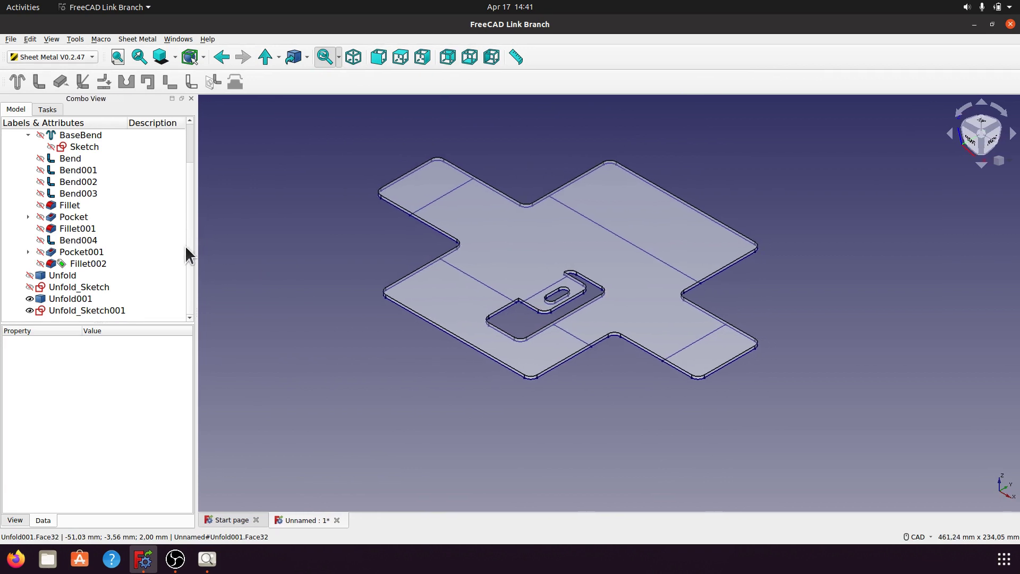
{"action": "left_click", "coordinate": [88, 264]}
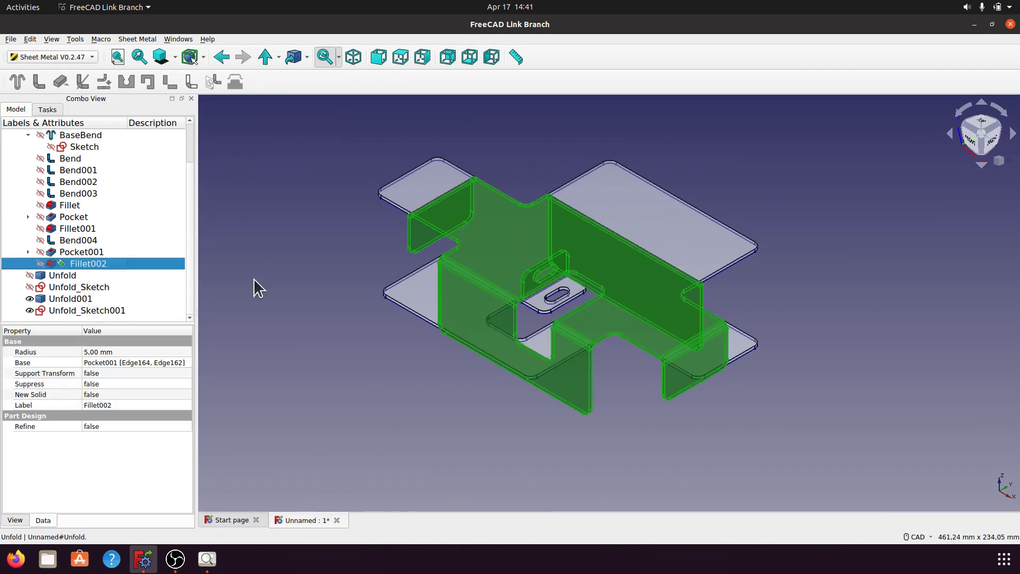
{"action": "key", "text": "space"}
{"action": "left_click", "coordinate": [453, 377]}
{"action": "middle_click_drag", "start_coordinate": [835, 391], "coordinate": [797, 368]}
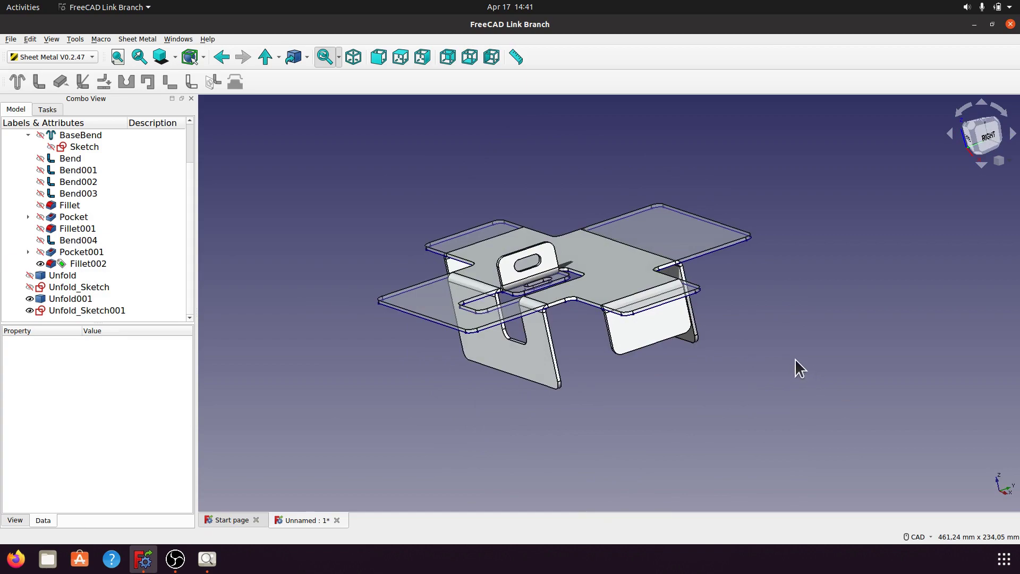
{"action": "middle_click_drag", "start_coordinate": [614, 406], "coordinate": [683, 412]}
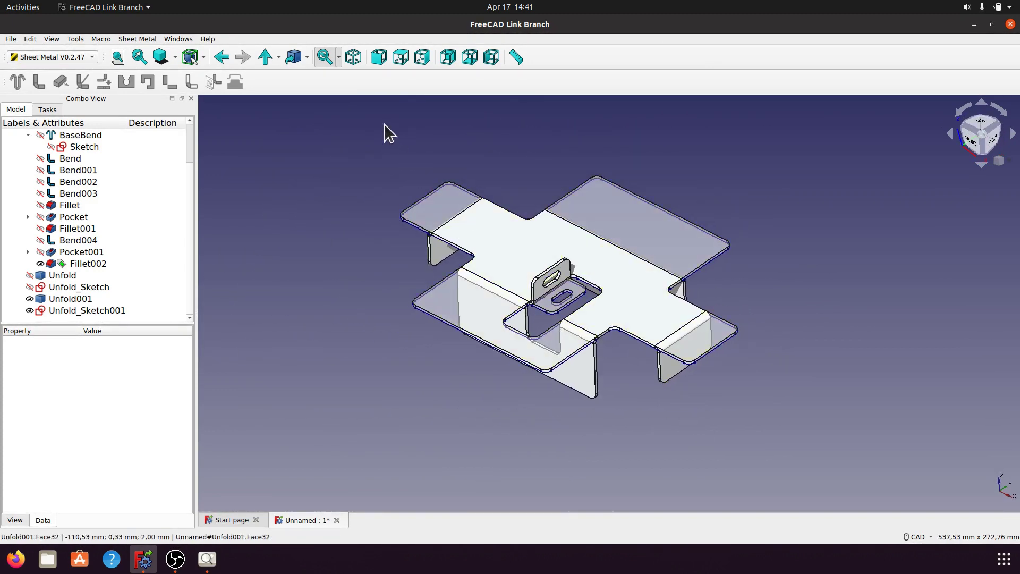
{"action": "left_click", "coordinate": [352, 57]}
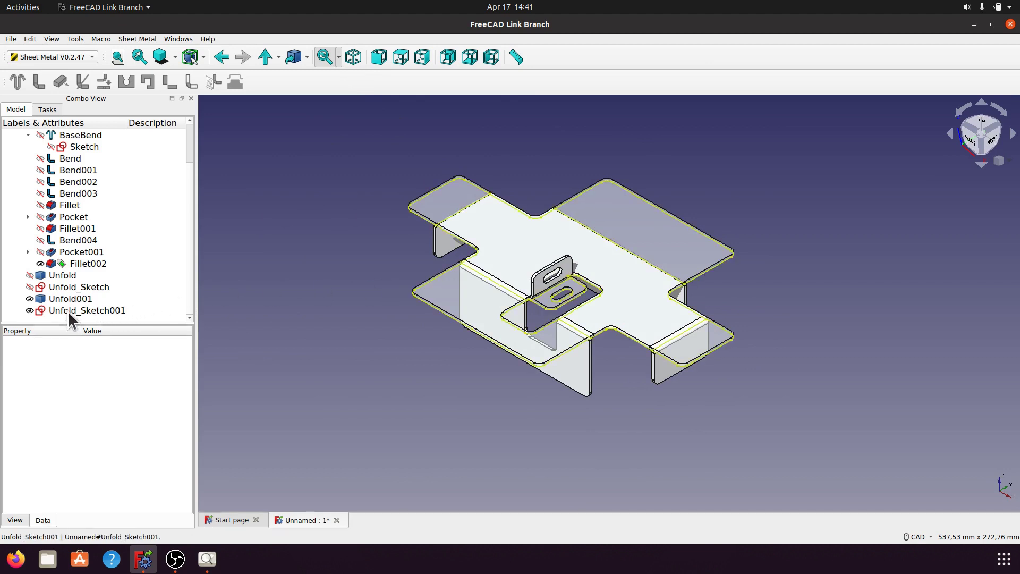
- Delete the outdated Unfold_Sketch and Unfold objects, keeping only Unfold001 and Unfold_Sketch001
{"action": "left_click", "coordinate": [86, 285]}
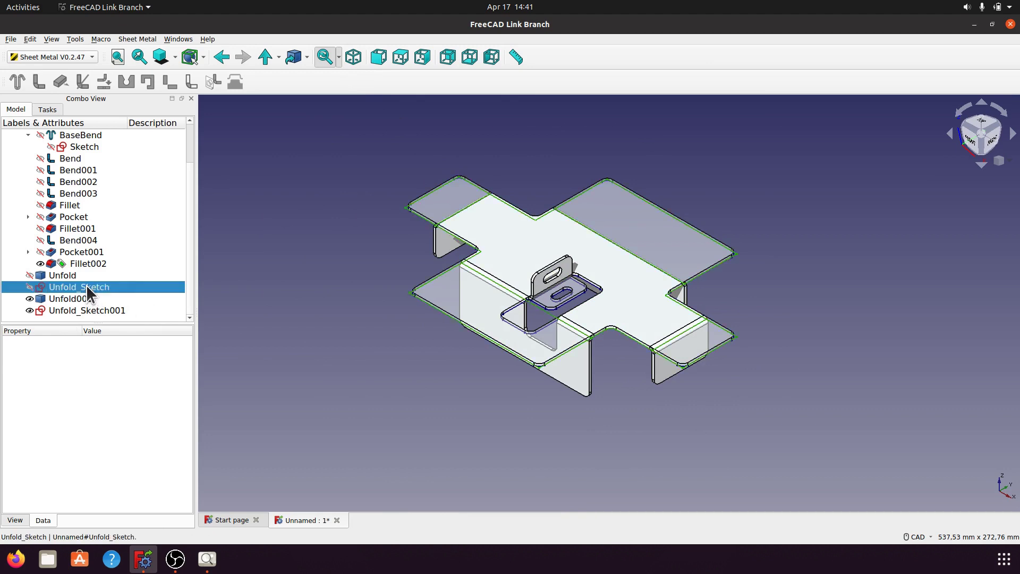
{"action": "right_click", "coordinate": [86, 286]}
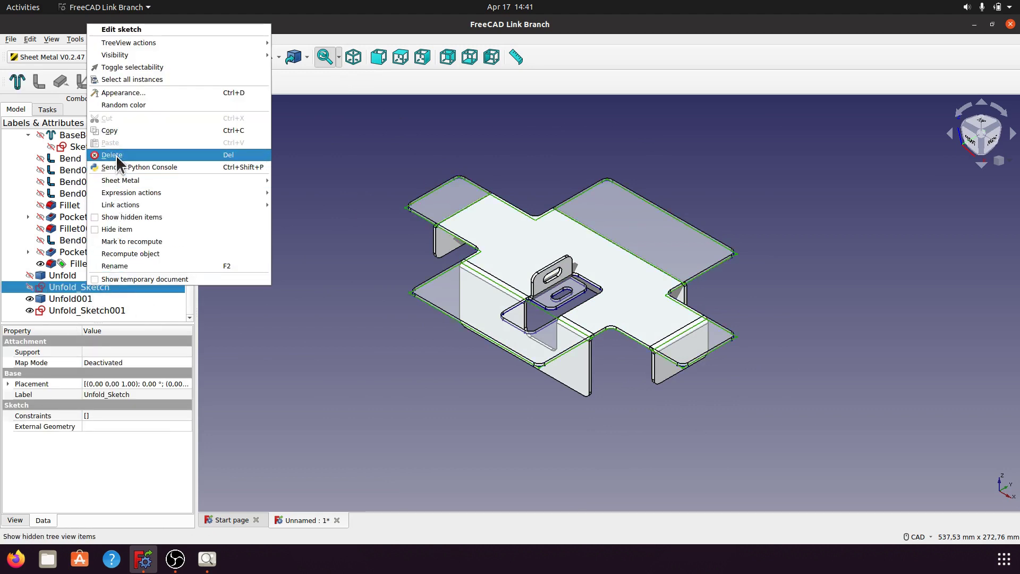
{"action": "left_click", "coordinate": [115, 155]}
{"action": "left_click", "coordinate": [68, 285]}
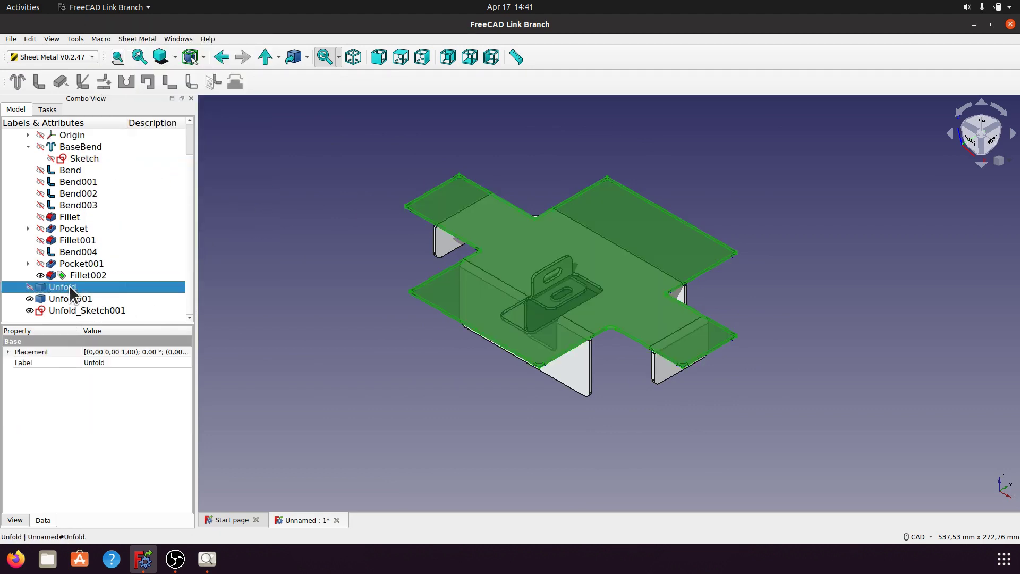
{"action": "right_click", "coordinate": [69, 285]}
{"action": "left_click", "coordinate": [107, 159]}
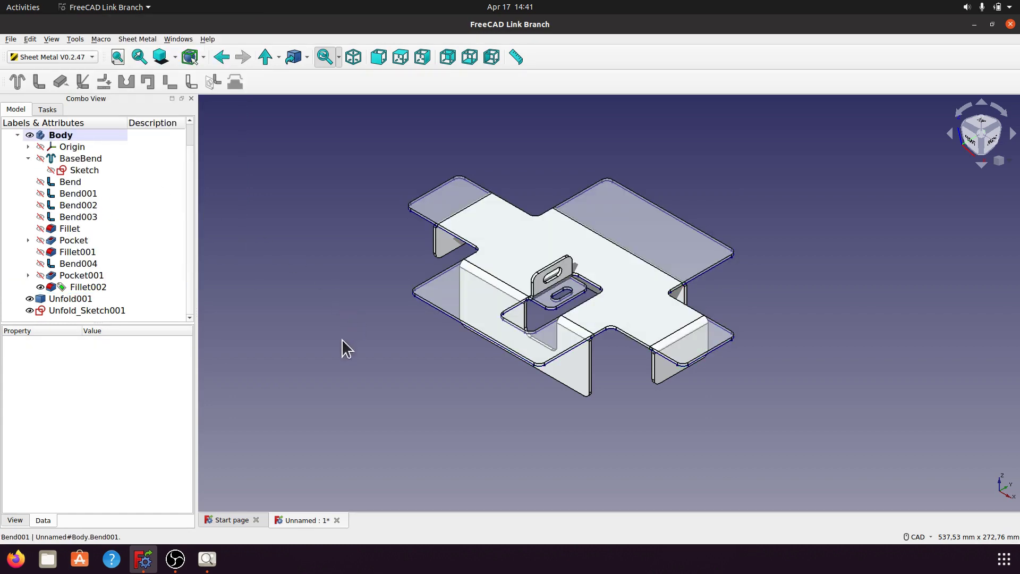
- Hide the folded Fillet002 feature to view the Unfold001 flat pattern on its own
{"action": "middle_click_drag", "start_coordinate": [578, 425], "coordinate": [644, 438]}
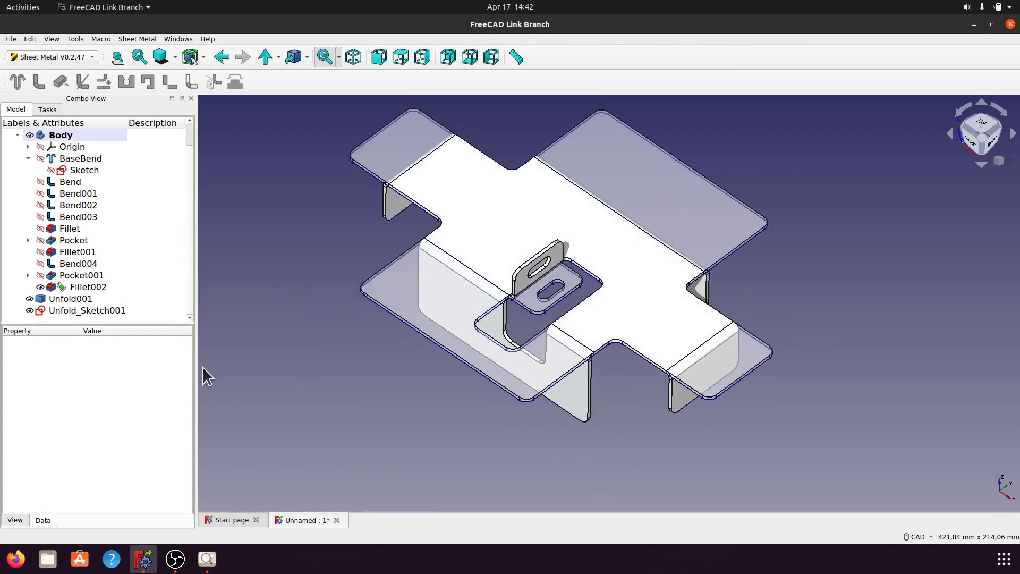
{"action": "left_click", "coordinate": [93, 288]}
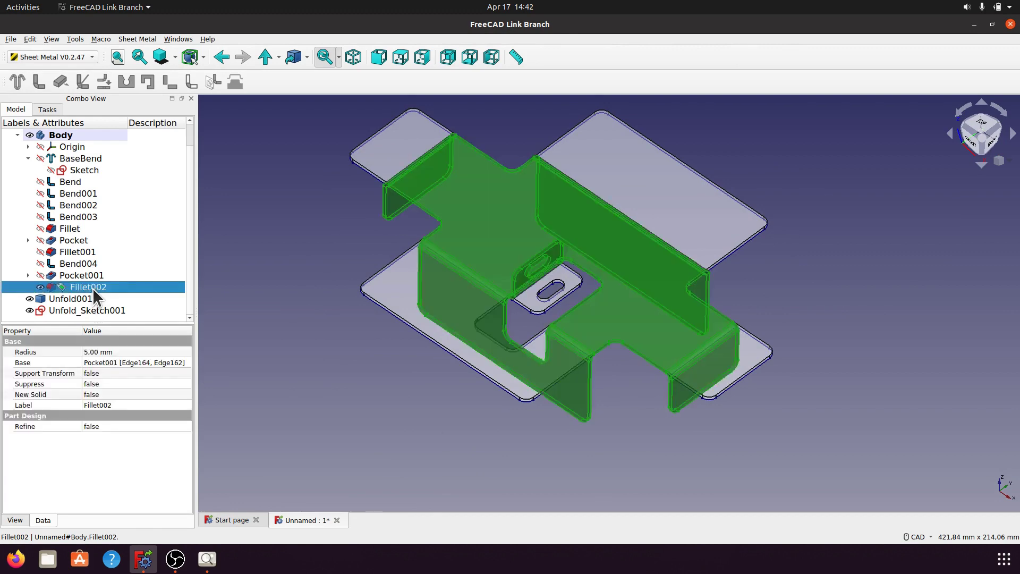
{"action": "key", "text": "space"}
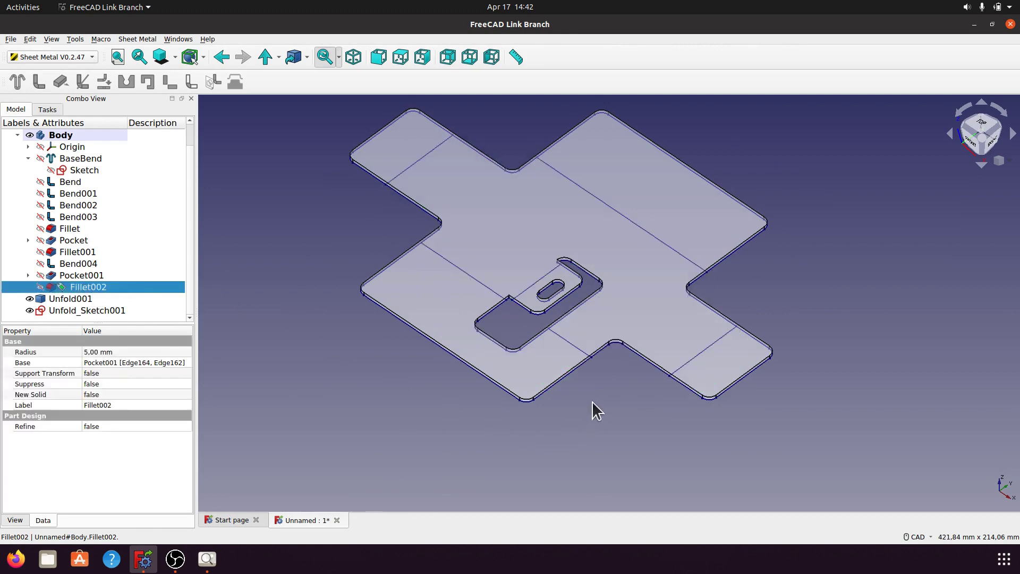
{"action": "middle_click_drag", "start_coordinate": [591, 400], "coordinate": [614, 380]}
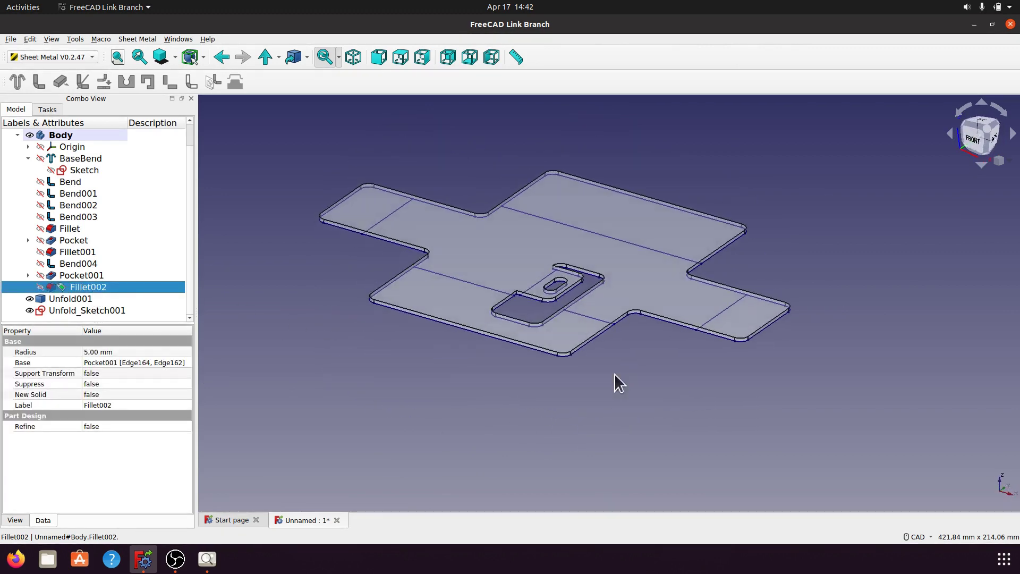
- Show the folded bracket at its Pocket001 feature and hide Unfold_Sketch001 and the Unfold001 flat pattern
{"action": "left_click", "coordinate": [58, 274]}
{"action": "key", "text": "space"}
{"action": "left_click", "coordinate": [94, 308]}
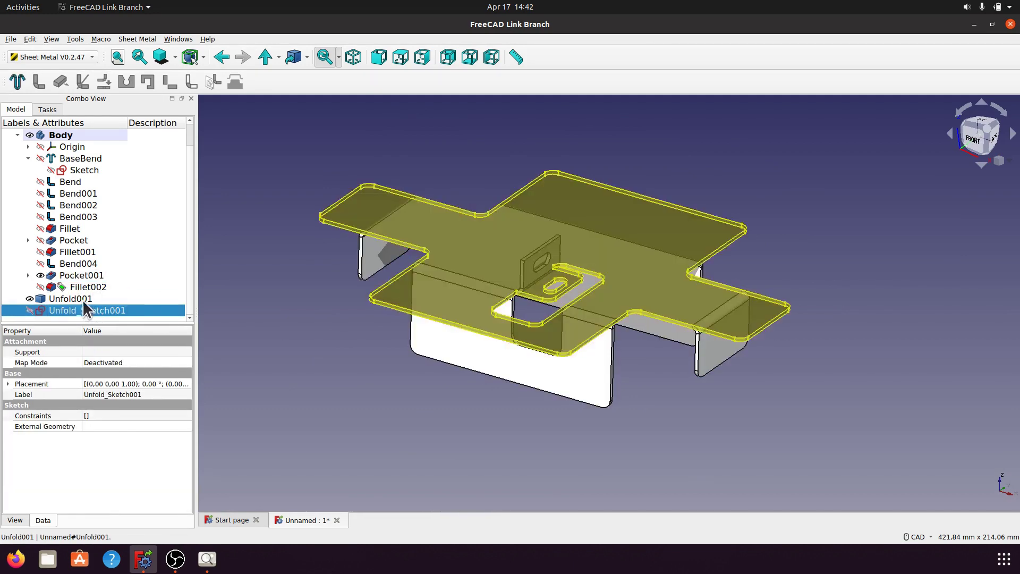
{"action": "left_click", "coordinate": [82, 299]}
{"action": "key", "text": "space"}
{"action": "left_click", "coordinate": [368, 373]}
- Examine the folded bracket from several sides and return it to an enlarged isometric view
{"action": "middle_click_drag", "start_coordinate": [375, 379], "coordinate": [396, 376]}
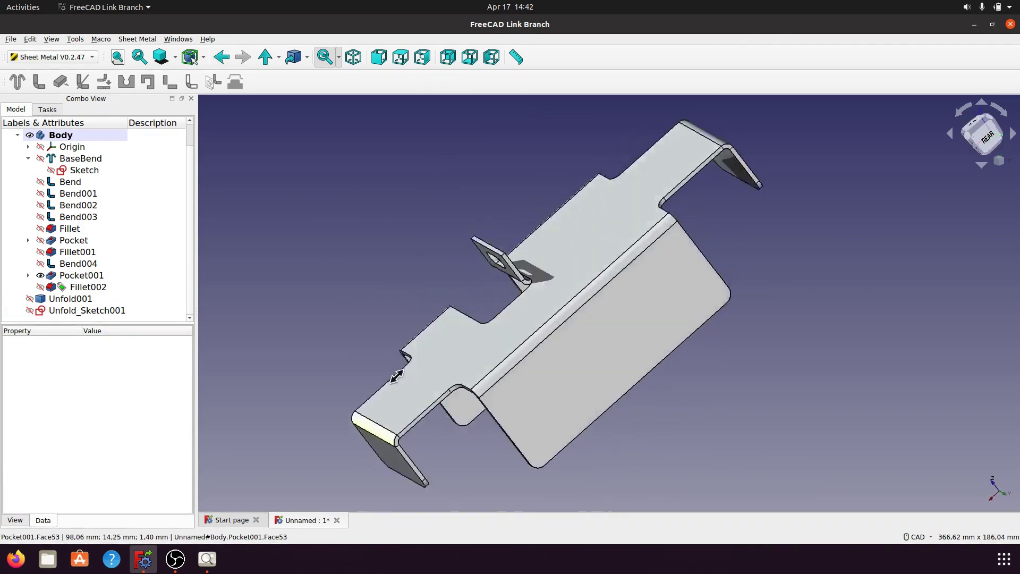
{"action": "key", "text": "0"}
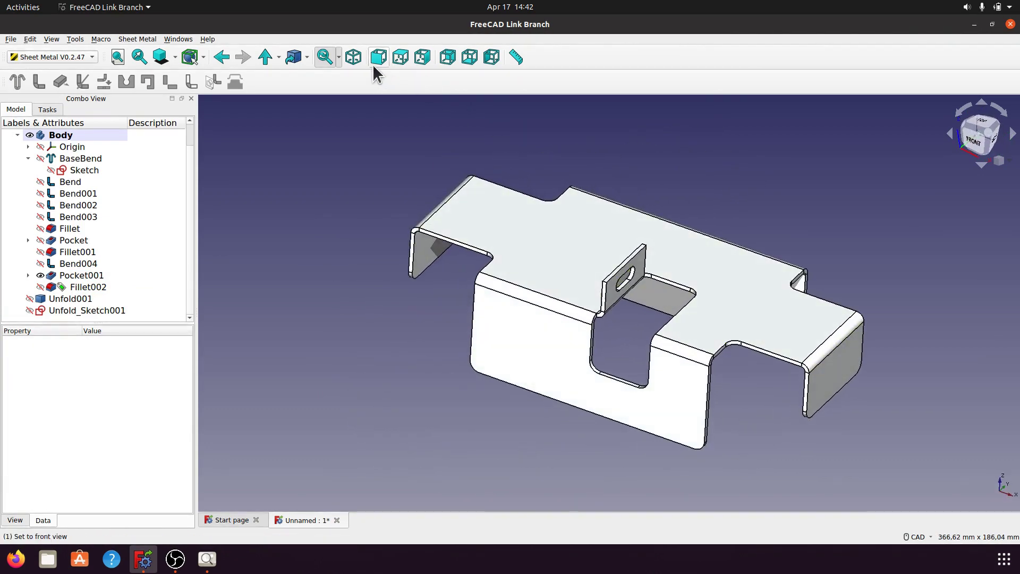
{"action": "middle_click_drag", "start_coordinate": [533, 365], "coordinate": [565, 387]}
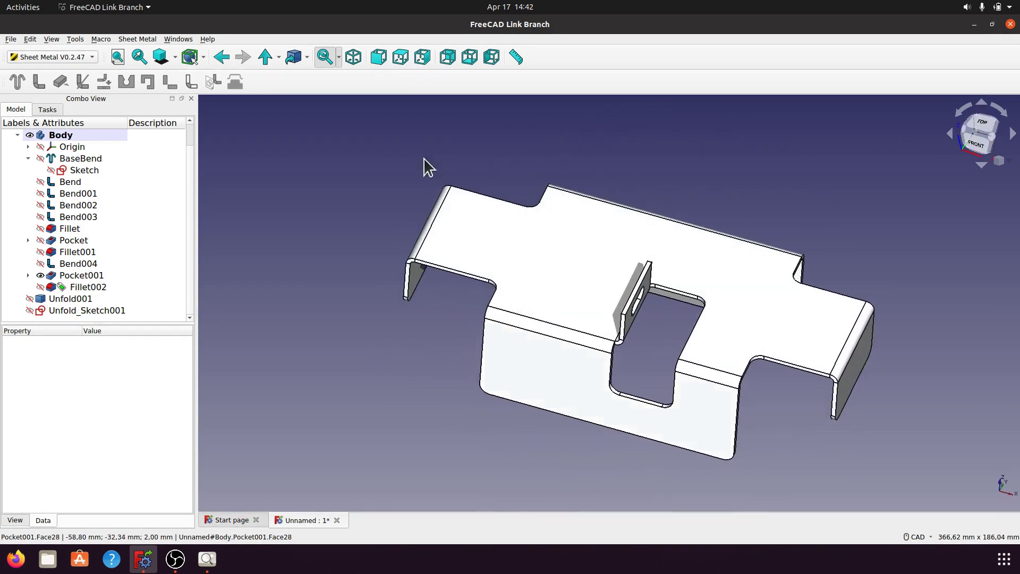
{"action": "left_click", "coordinate": [355, 58]}
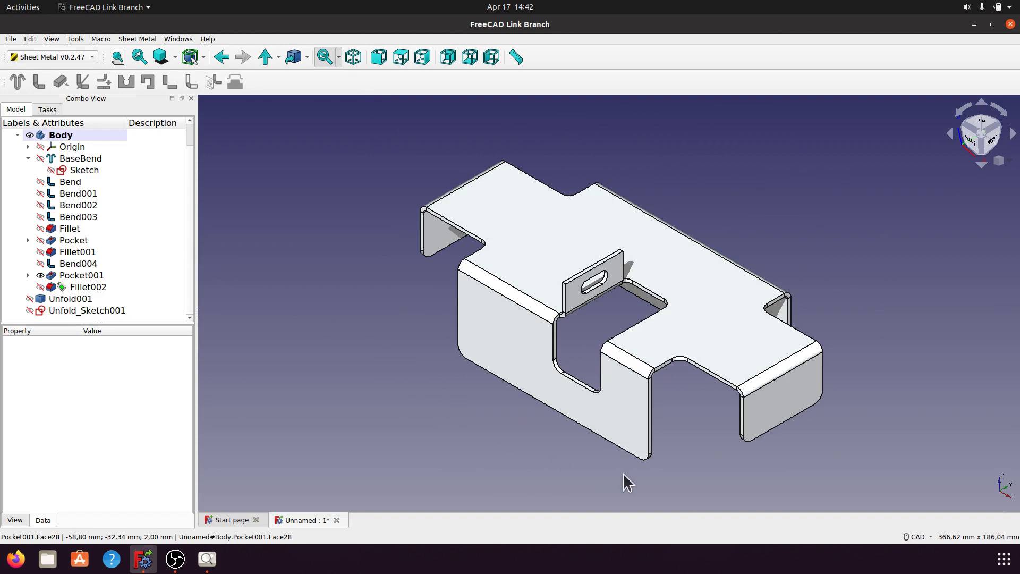
{"action": "scroll", "coordinate": [648, 448], "scroll_direction": "up", "scroll_amount": 3}
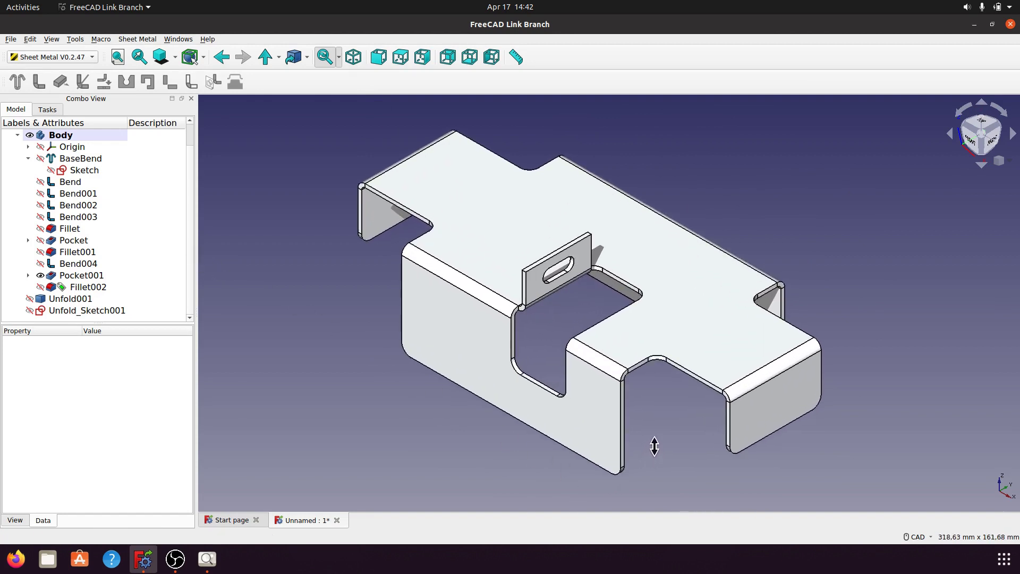
{"action": "scroll", "coordinate": [654, 446], "scroll_direction": "up", "scroll_amount": 1}
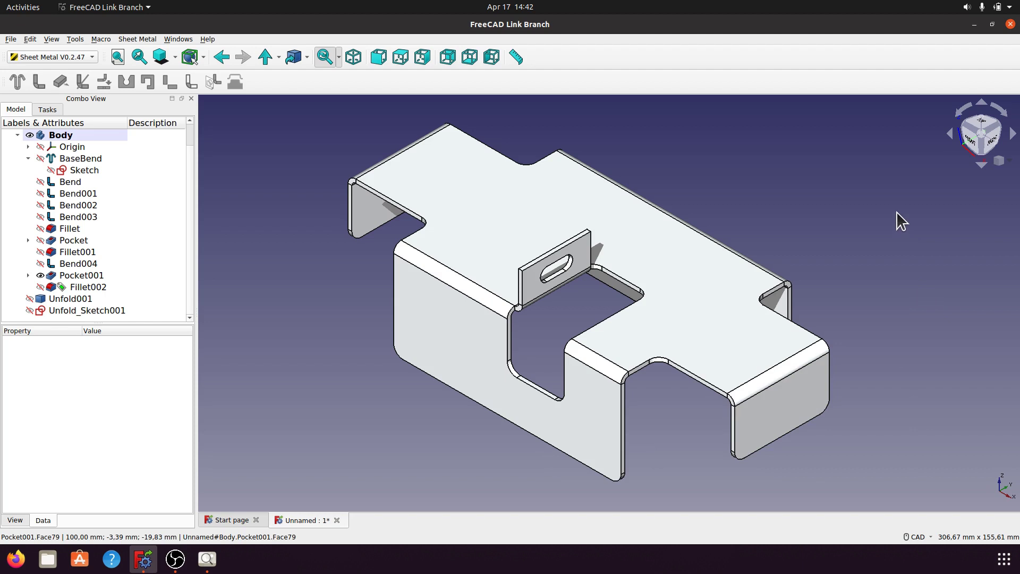